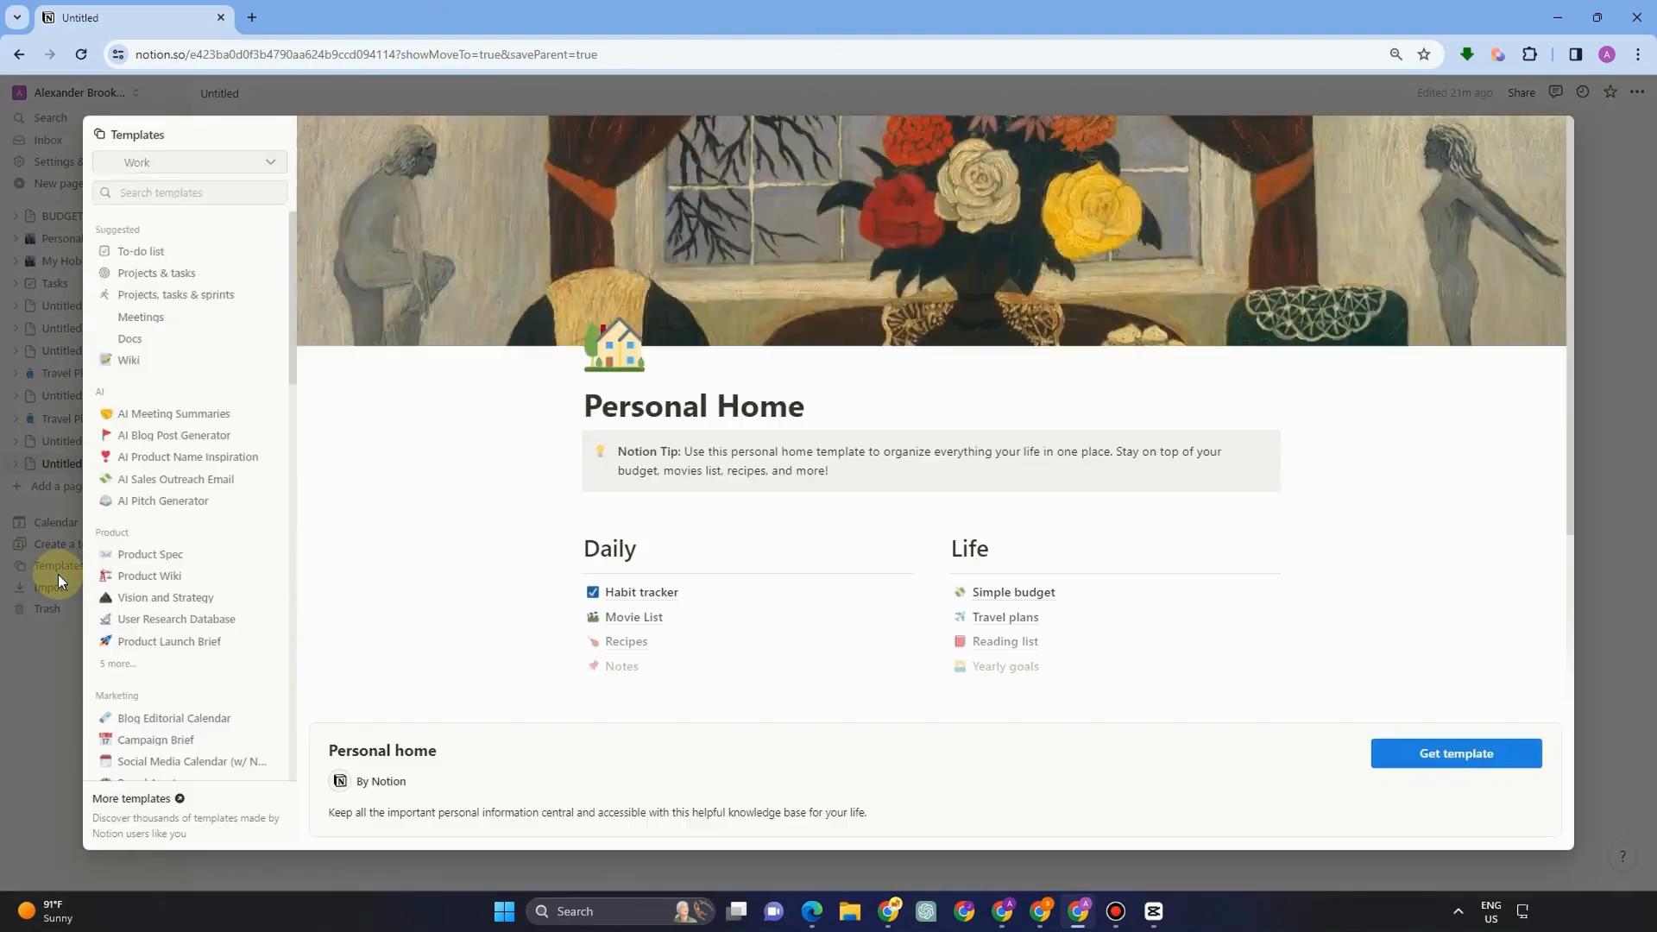
Switch the template category to Personal, search for "HAbit" and open the Habit tracker template.
click(265, 169)
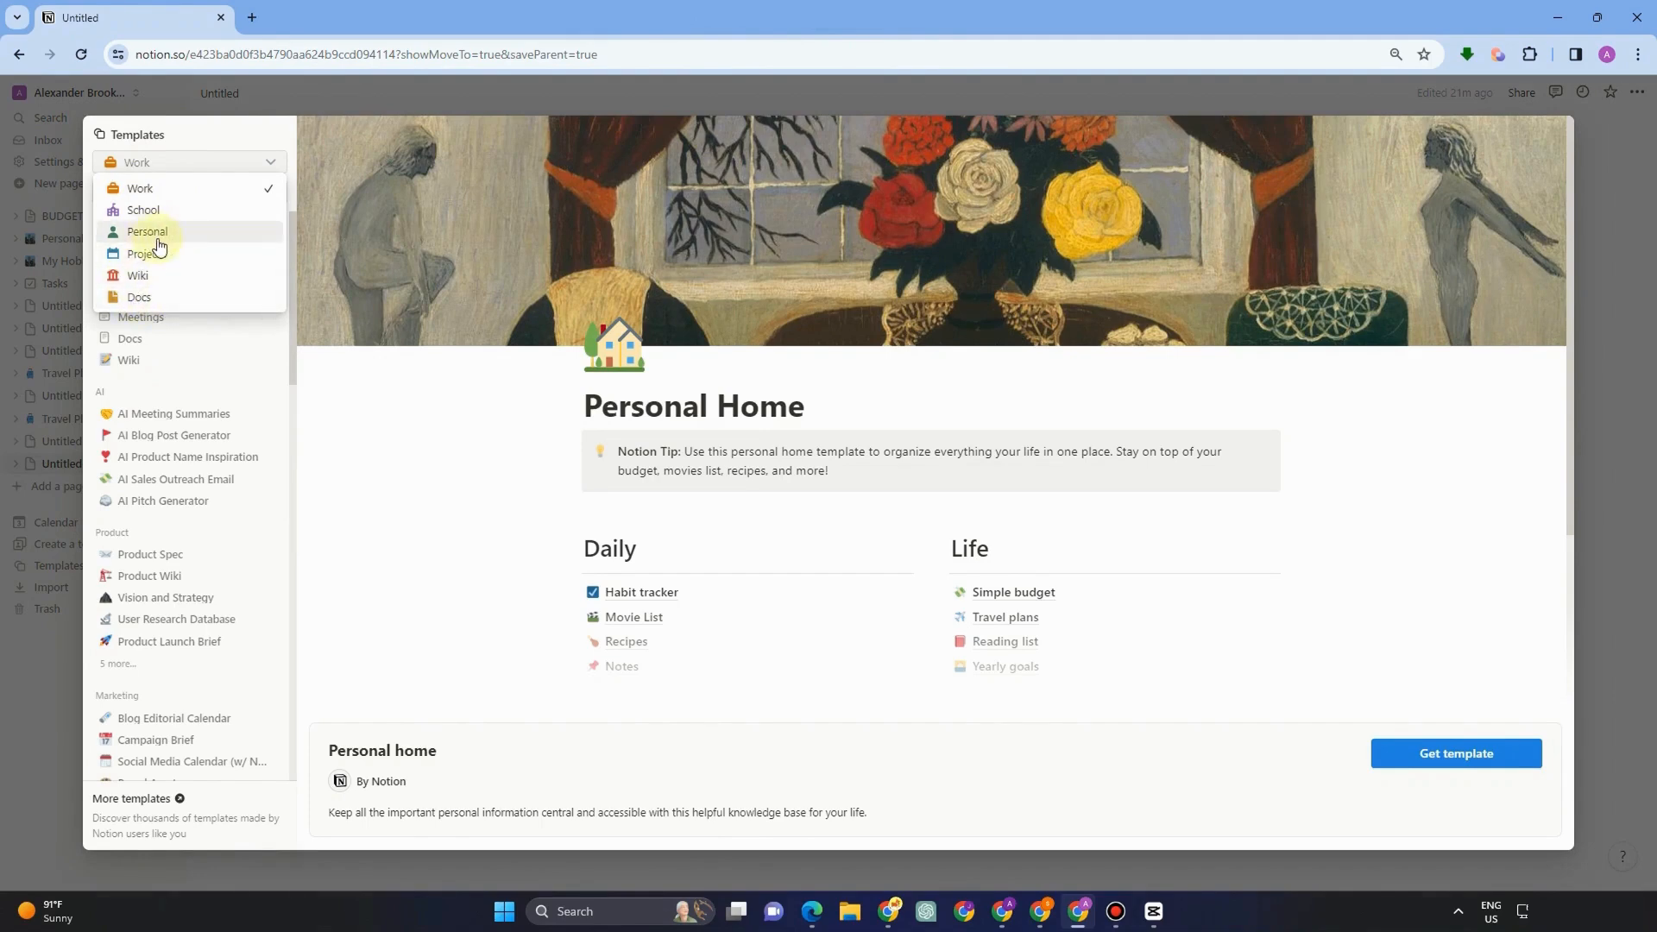
click(157, 233)
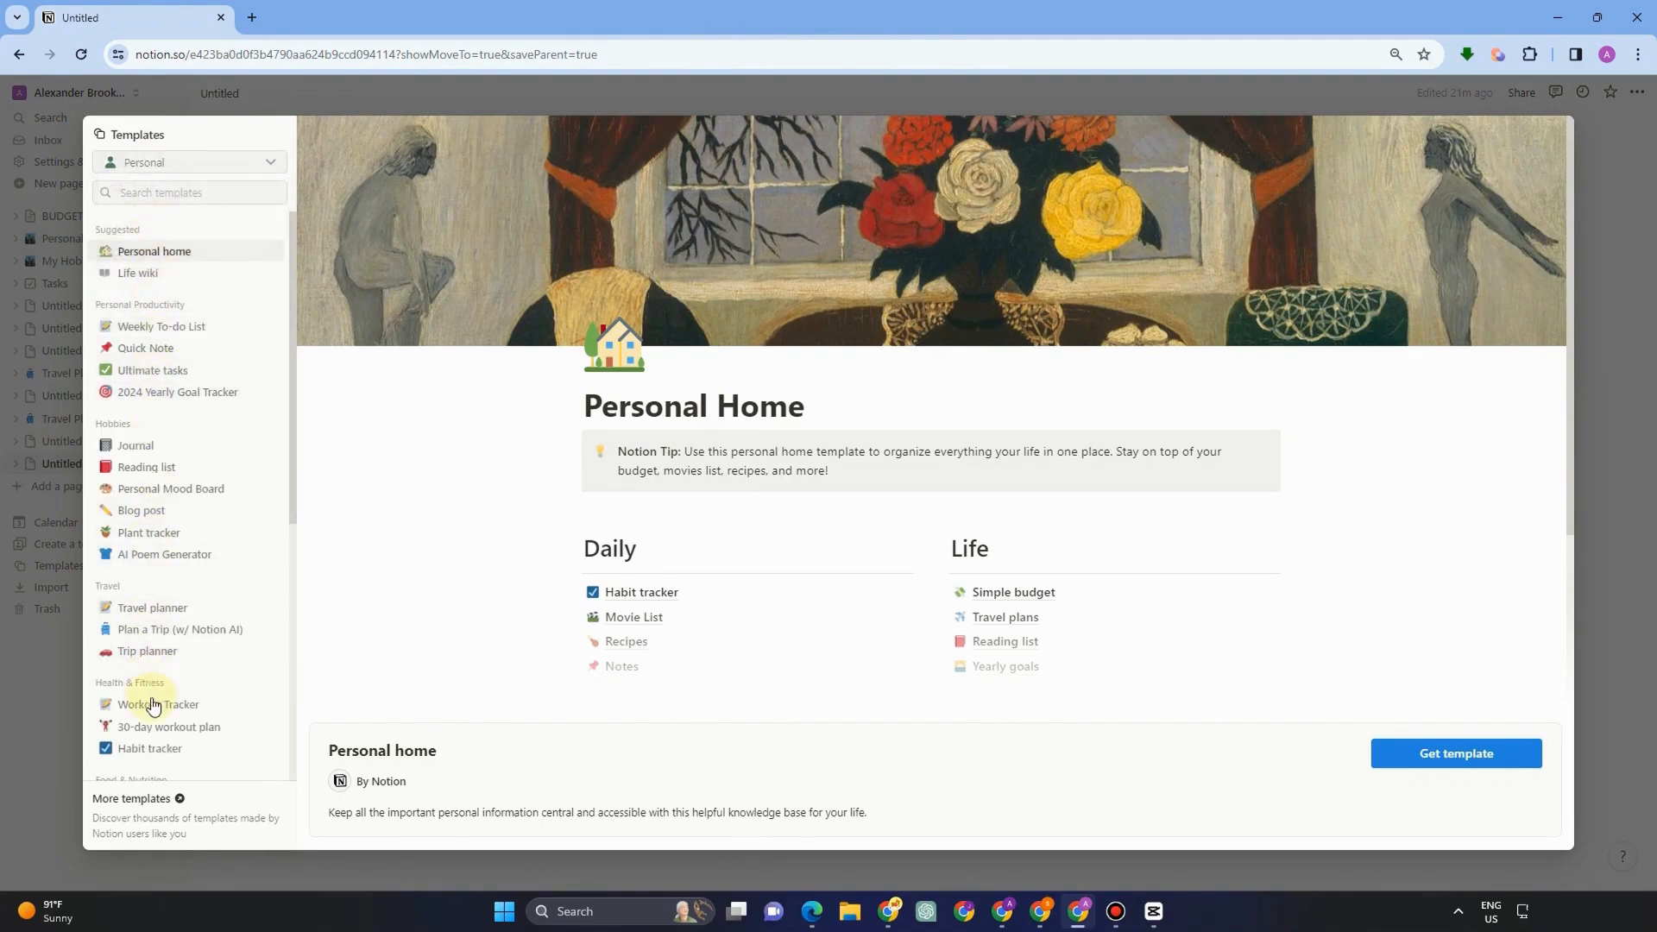
scroll(154, 704, down, 5)
scroll(154, 706, down, 1)
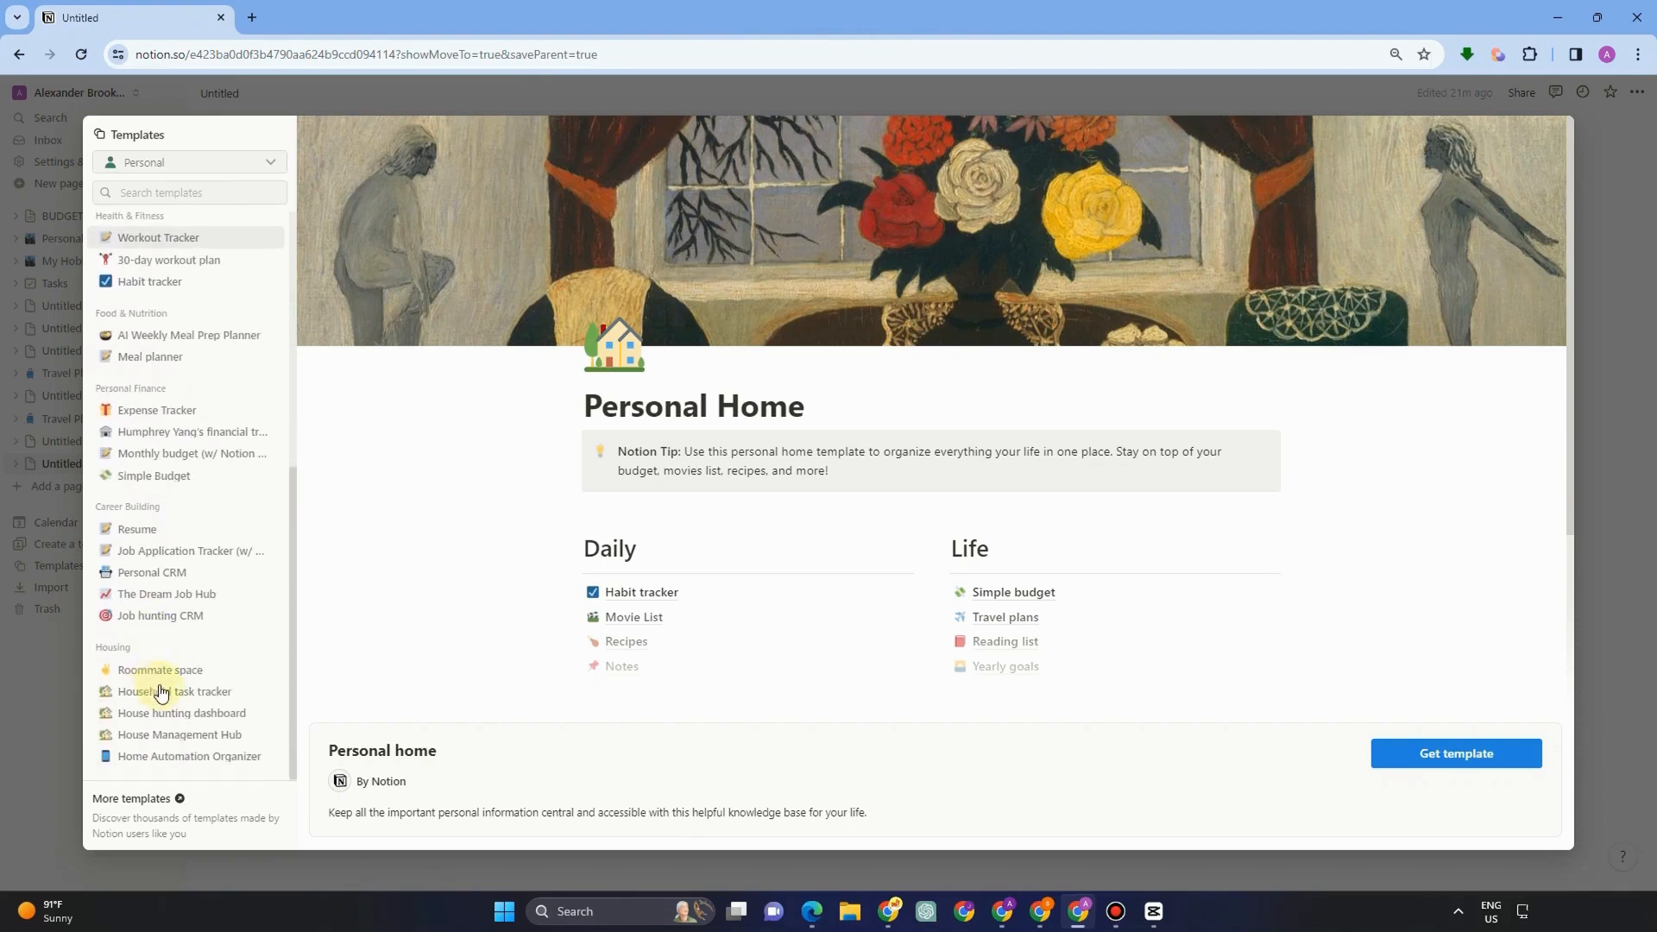
click(185, 190)
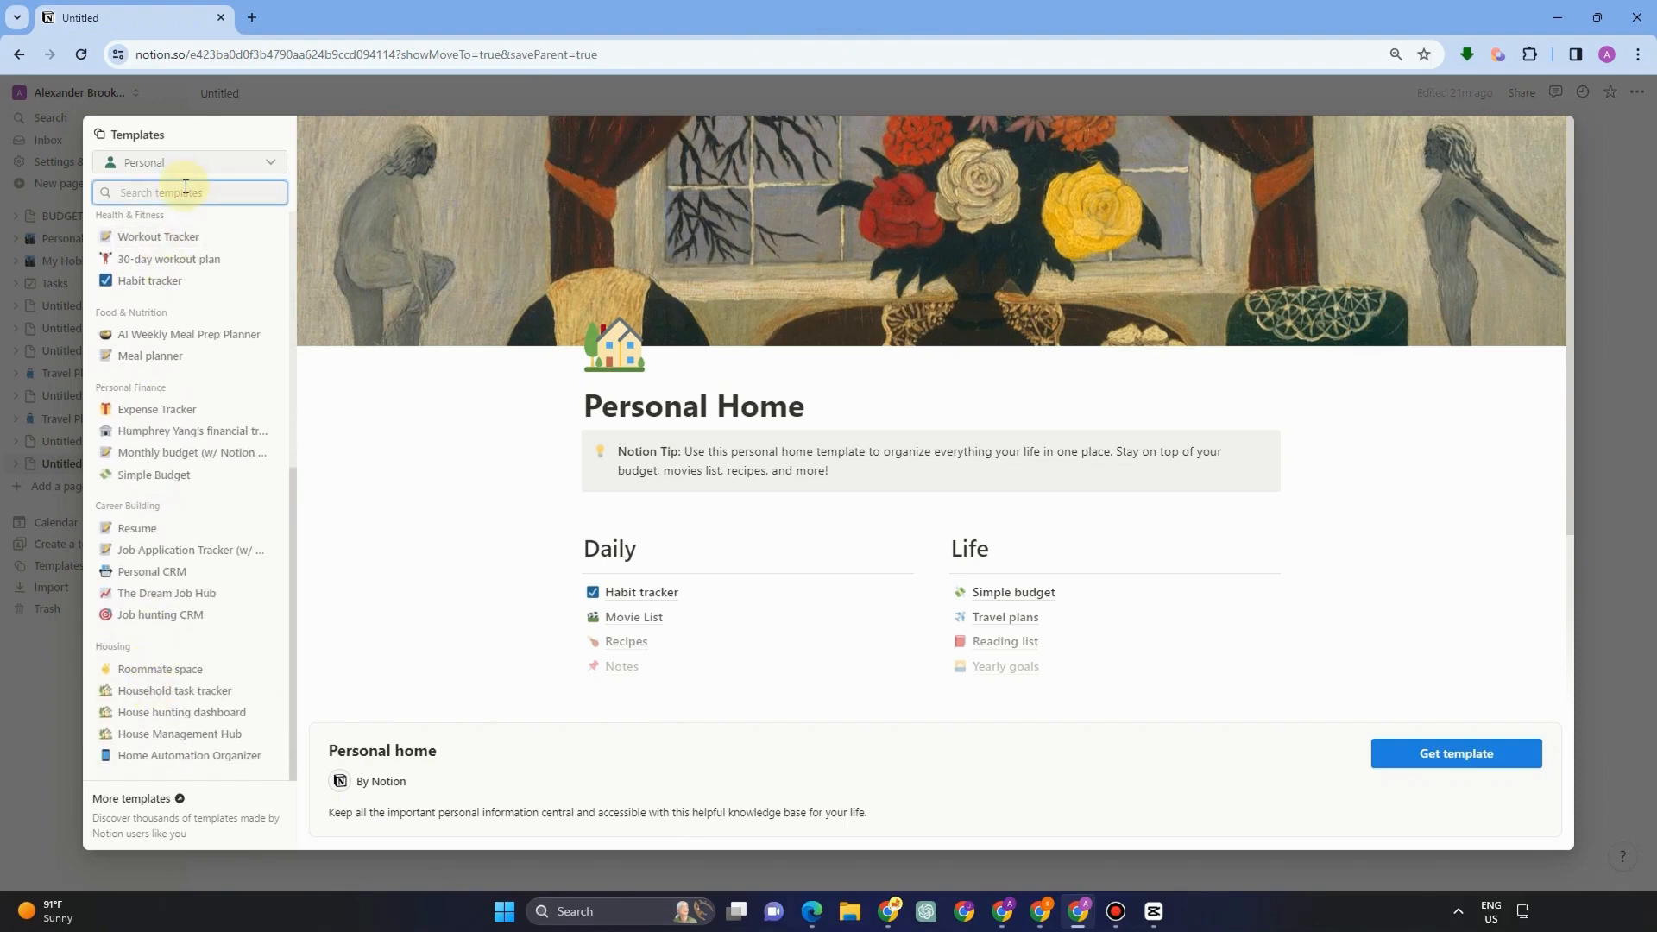
text(HAbit)
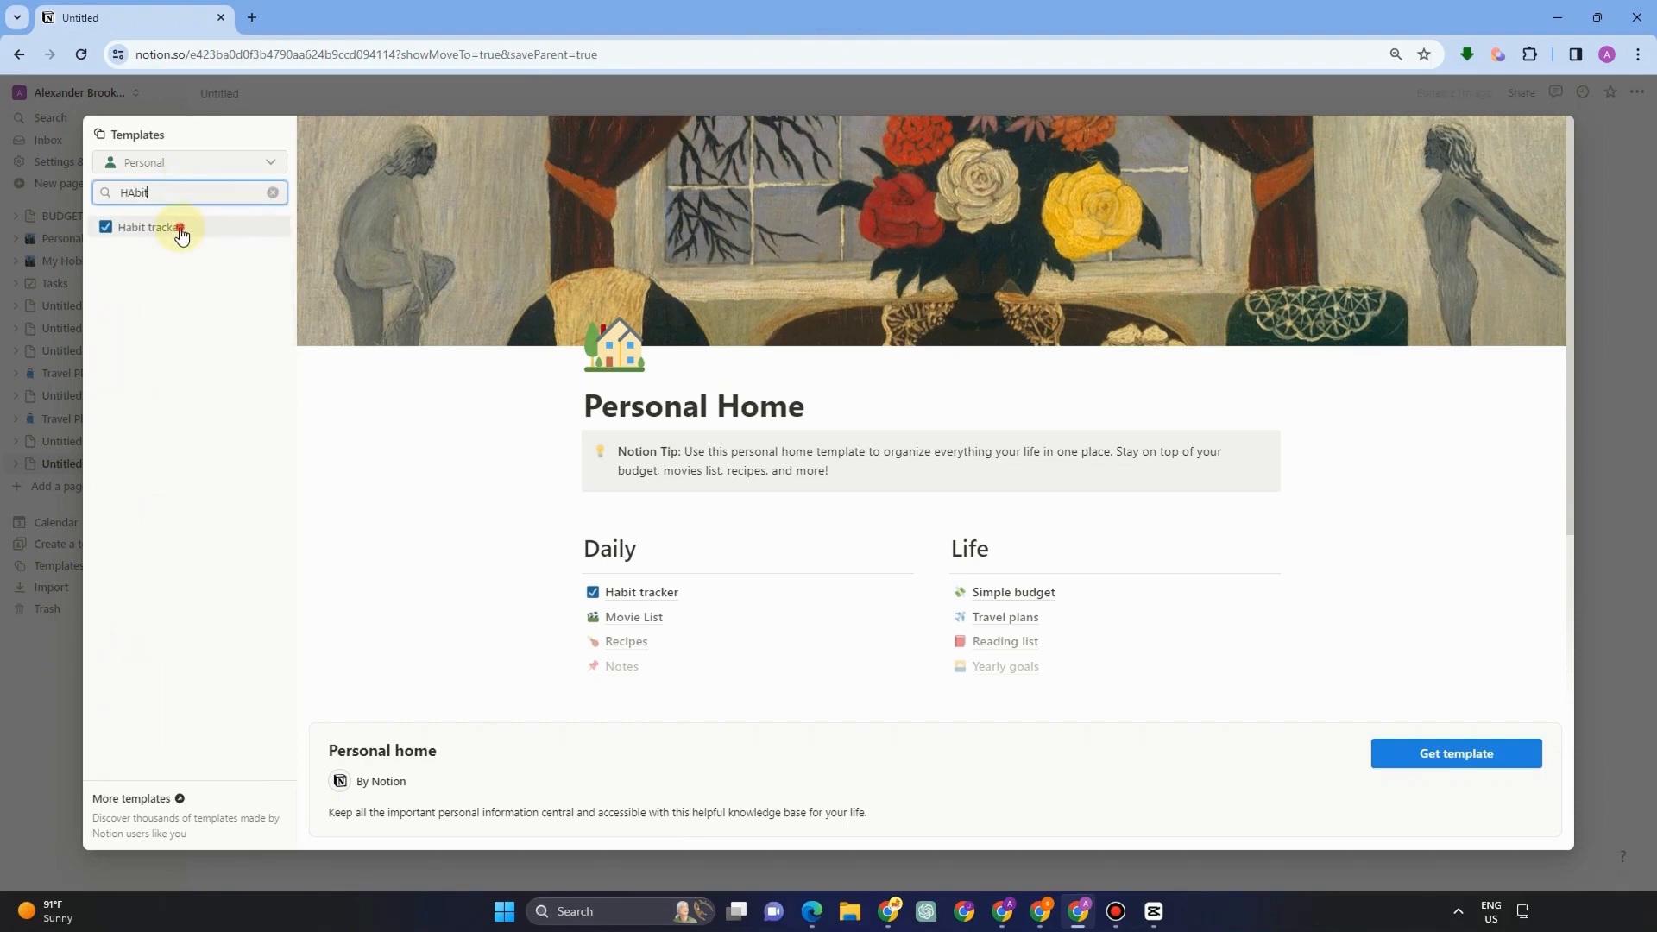
click(177, 228)
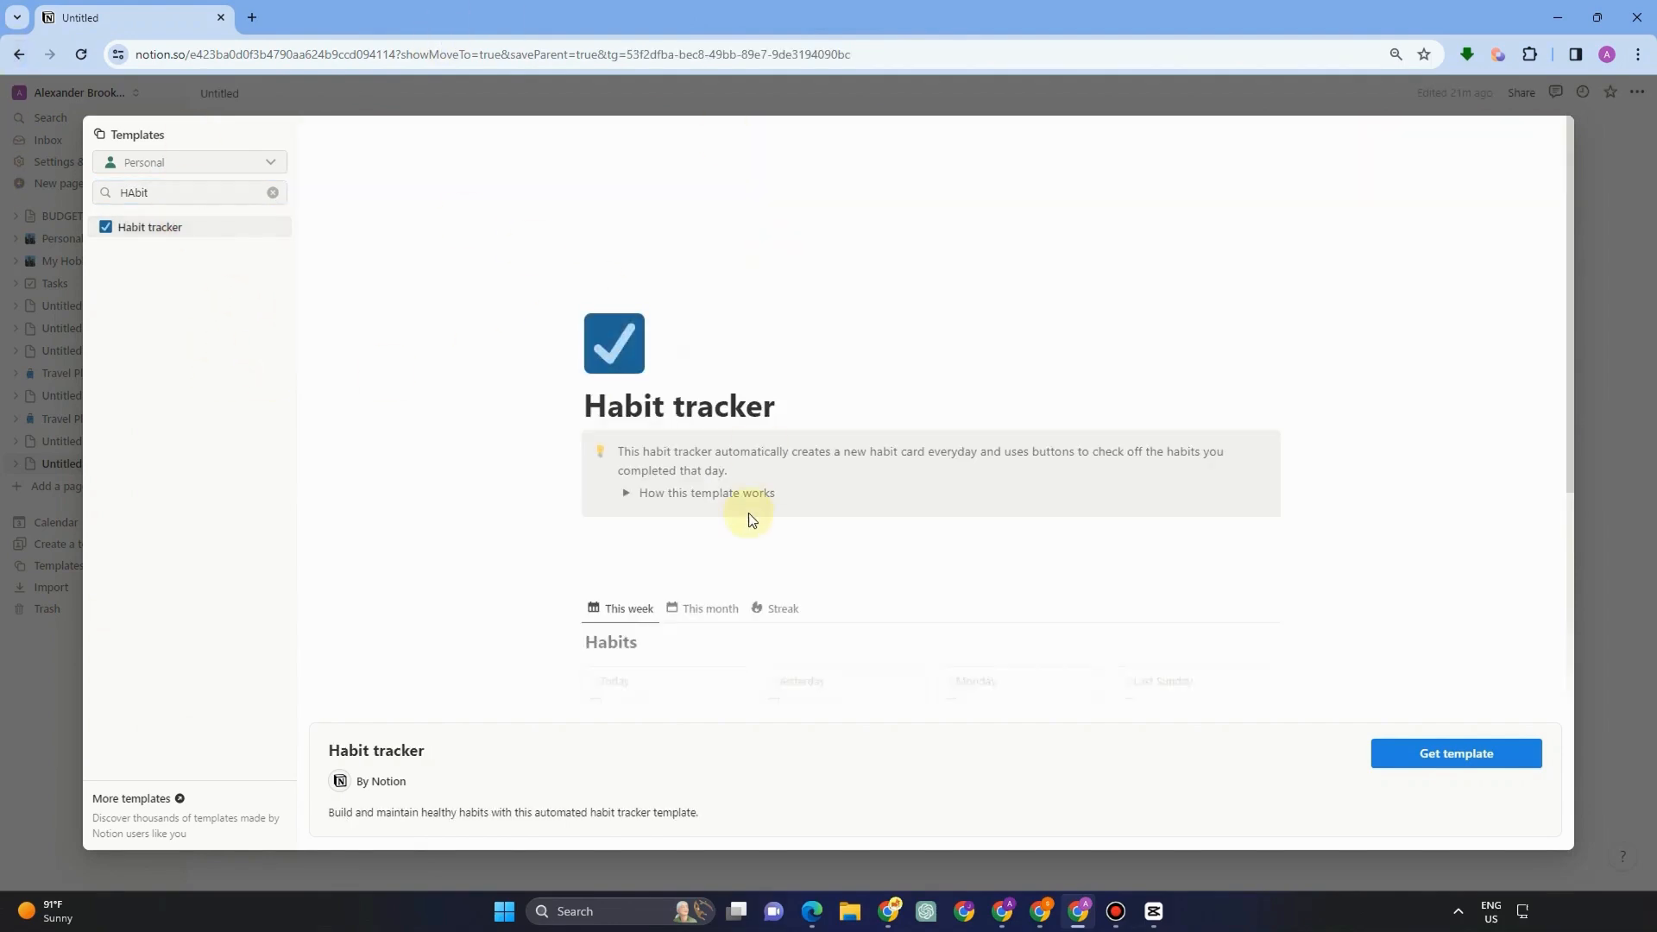
Look through the Habit tracker template preview and add the template to the workspace.
scroll(791, 552, down, 2)
scroll(777, 543, down, 1)
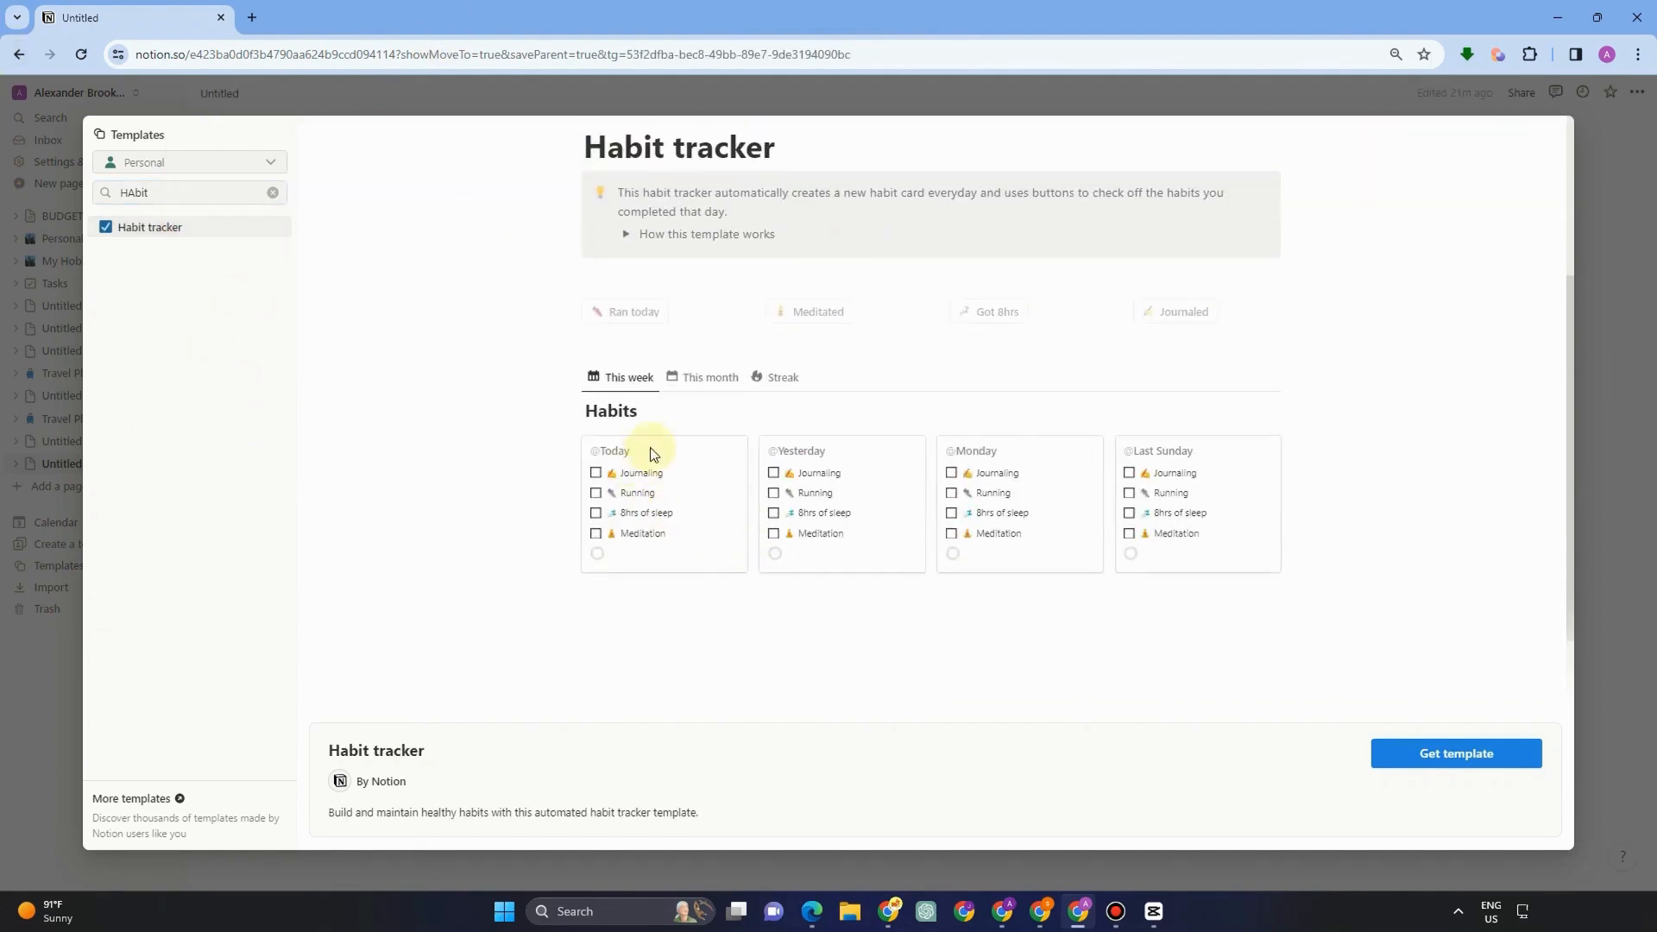
scroll(870, 455, down, 1)
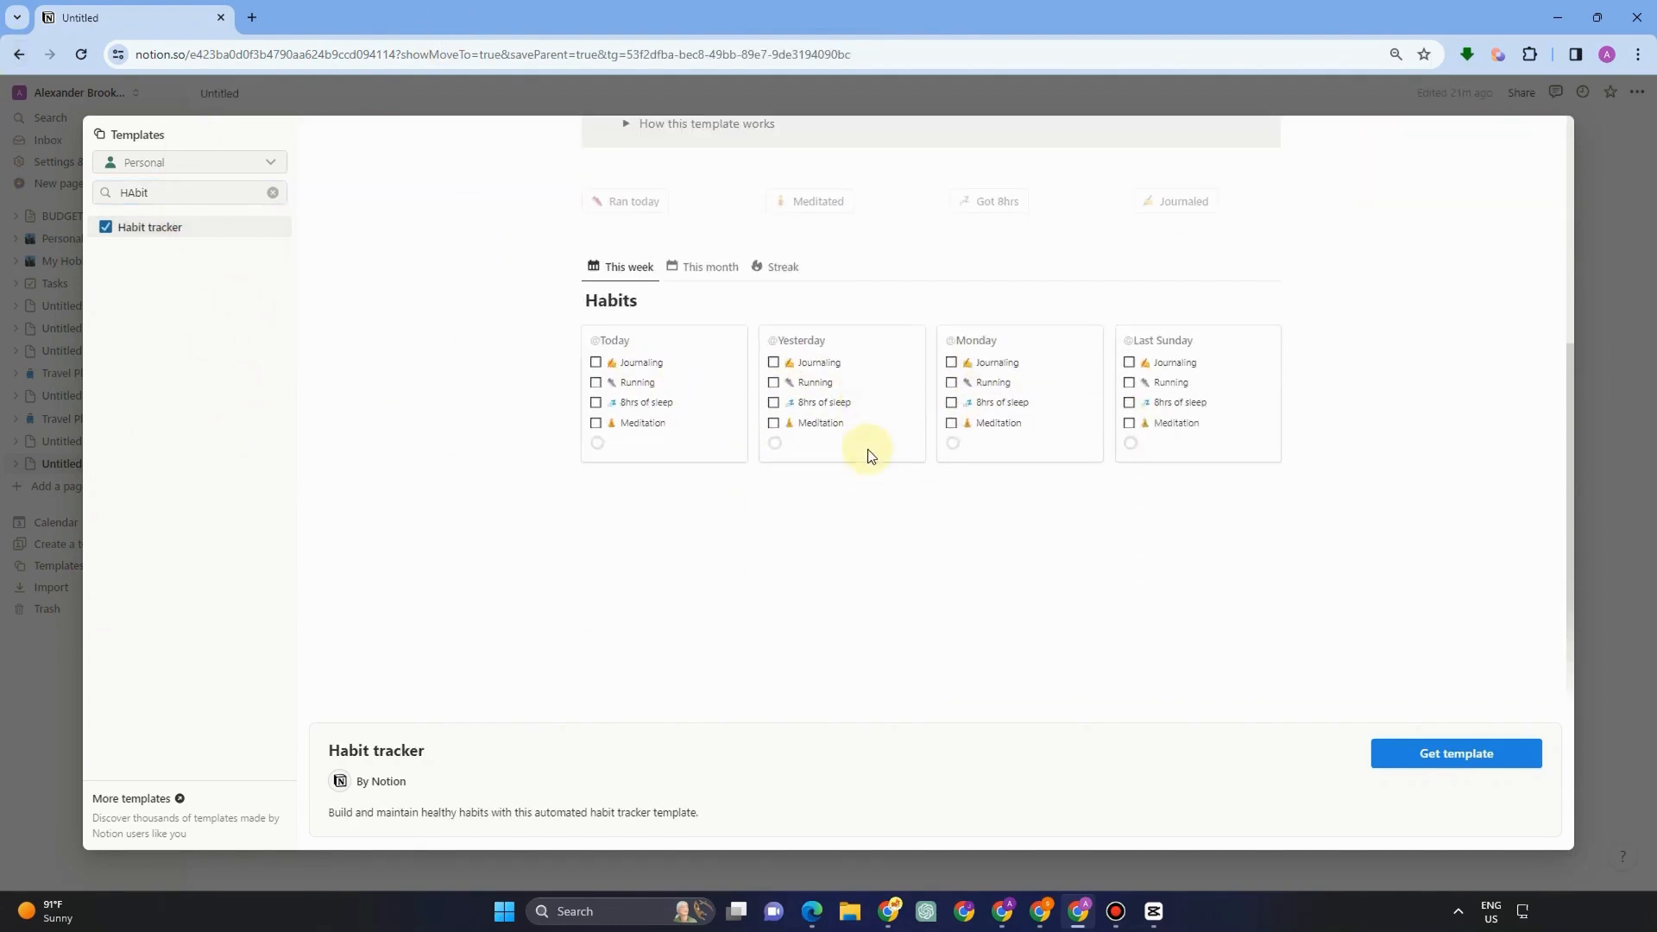
scroll(854, 431, up, 3)
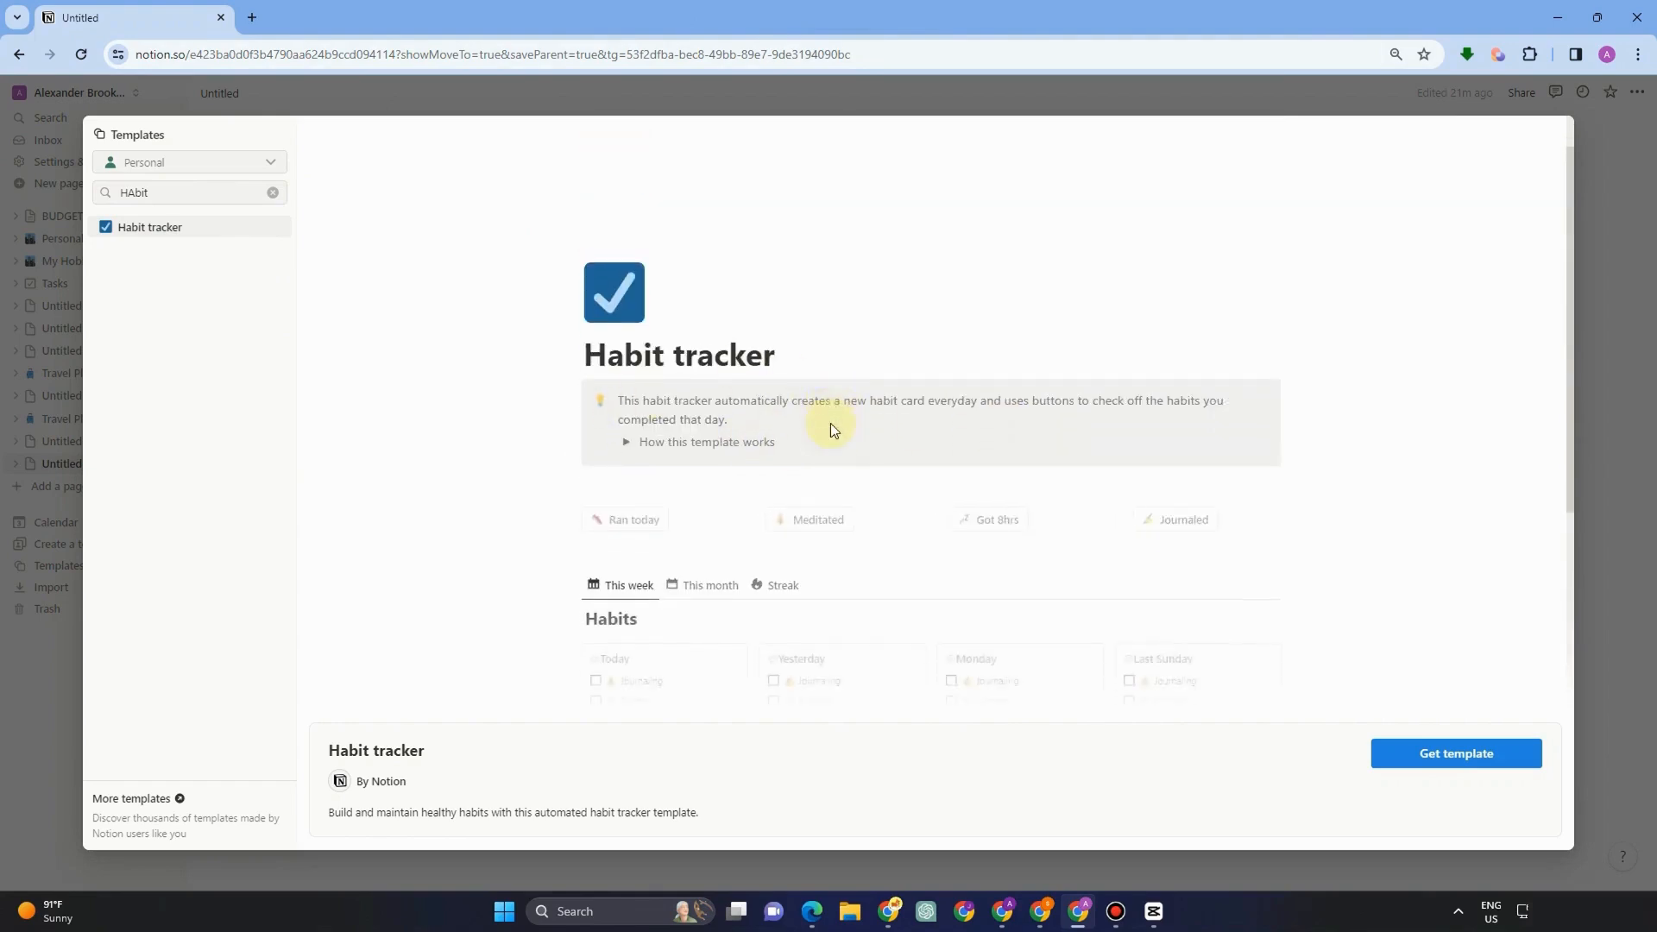
scroll(832, 429, down, 2)
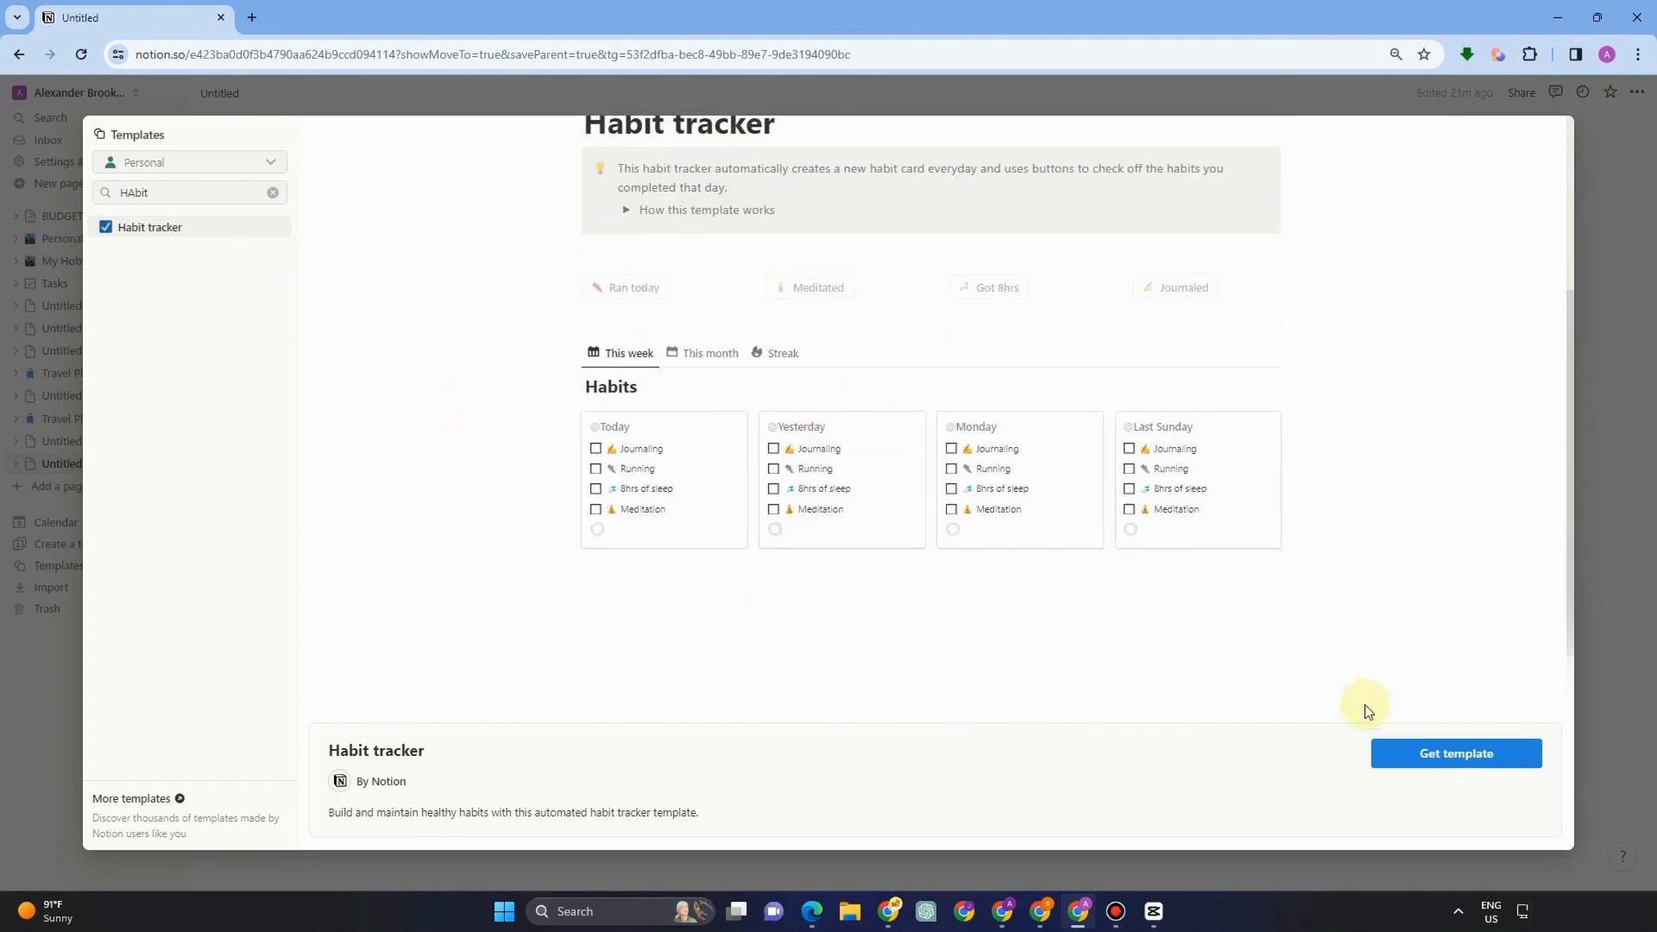
click(1424, 753)
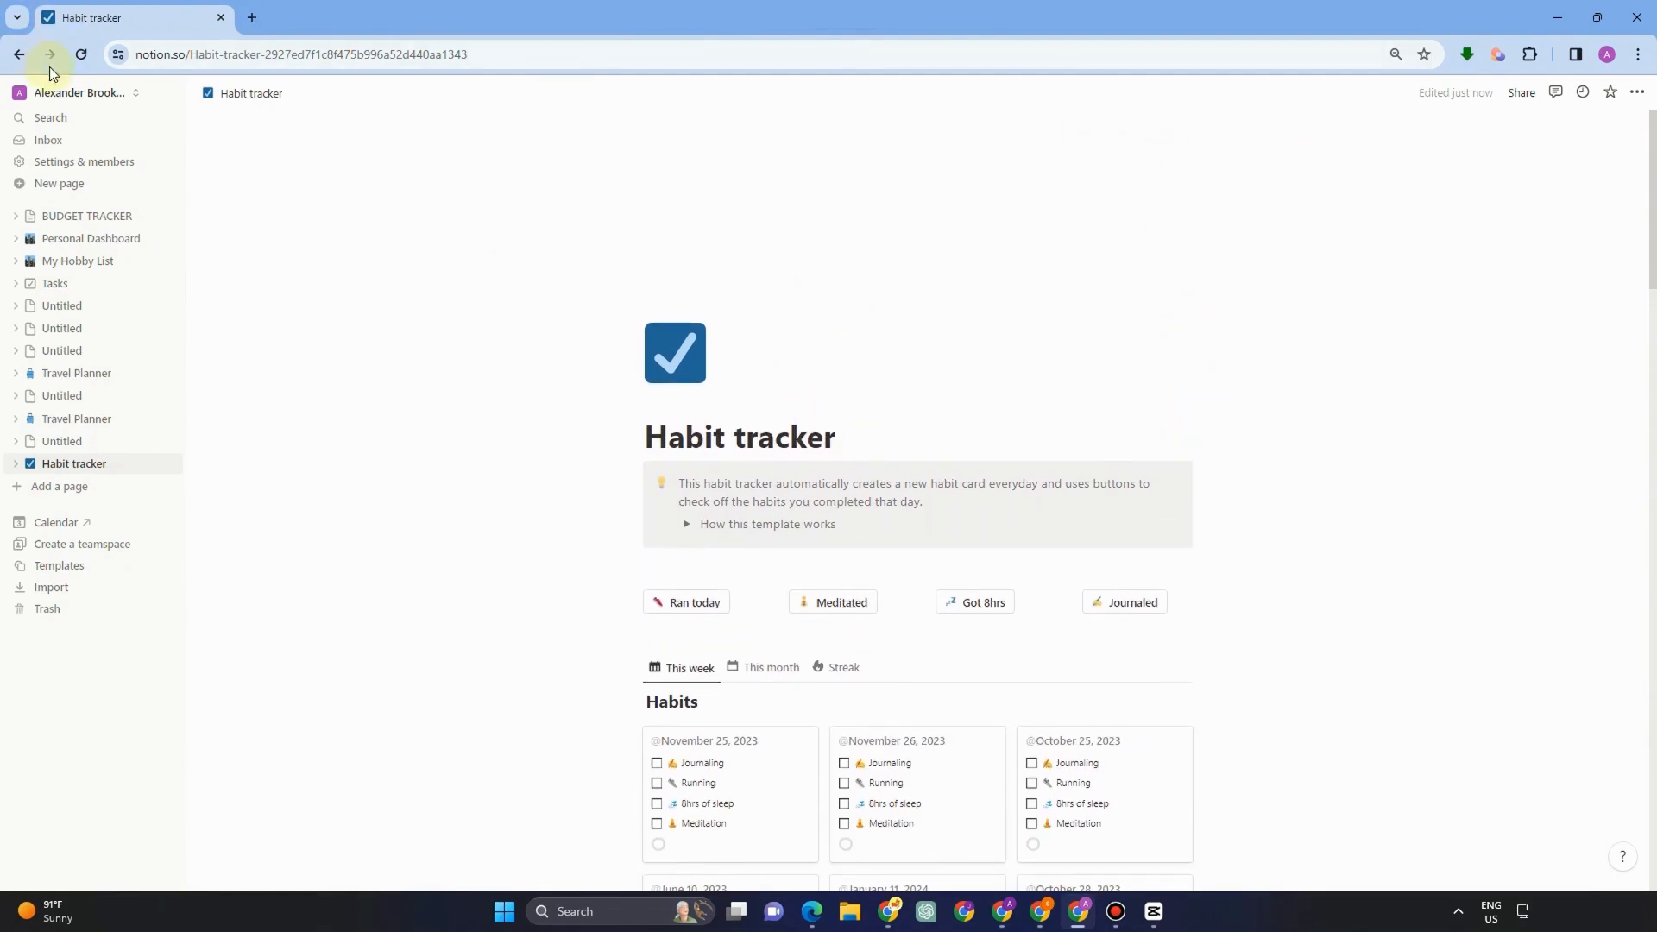
click(68, 93)
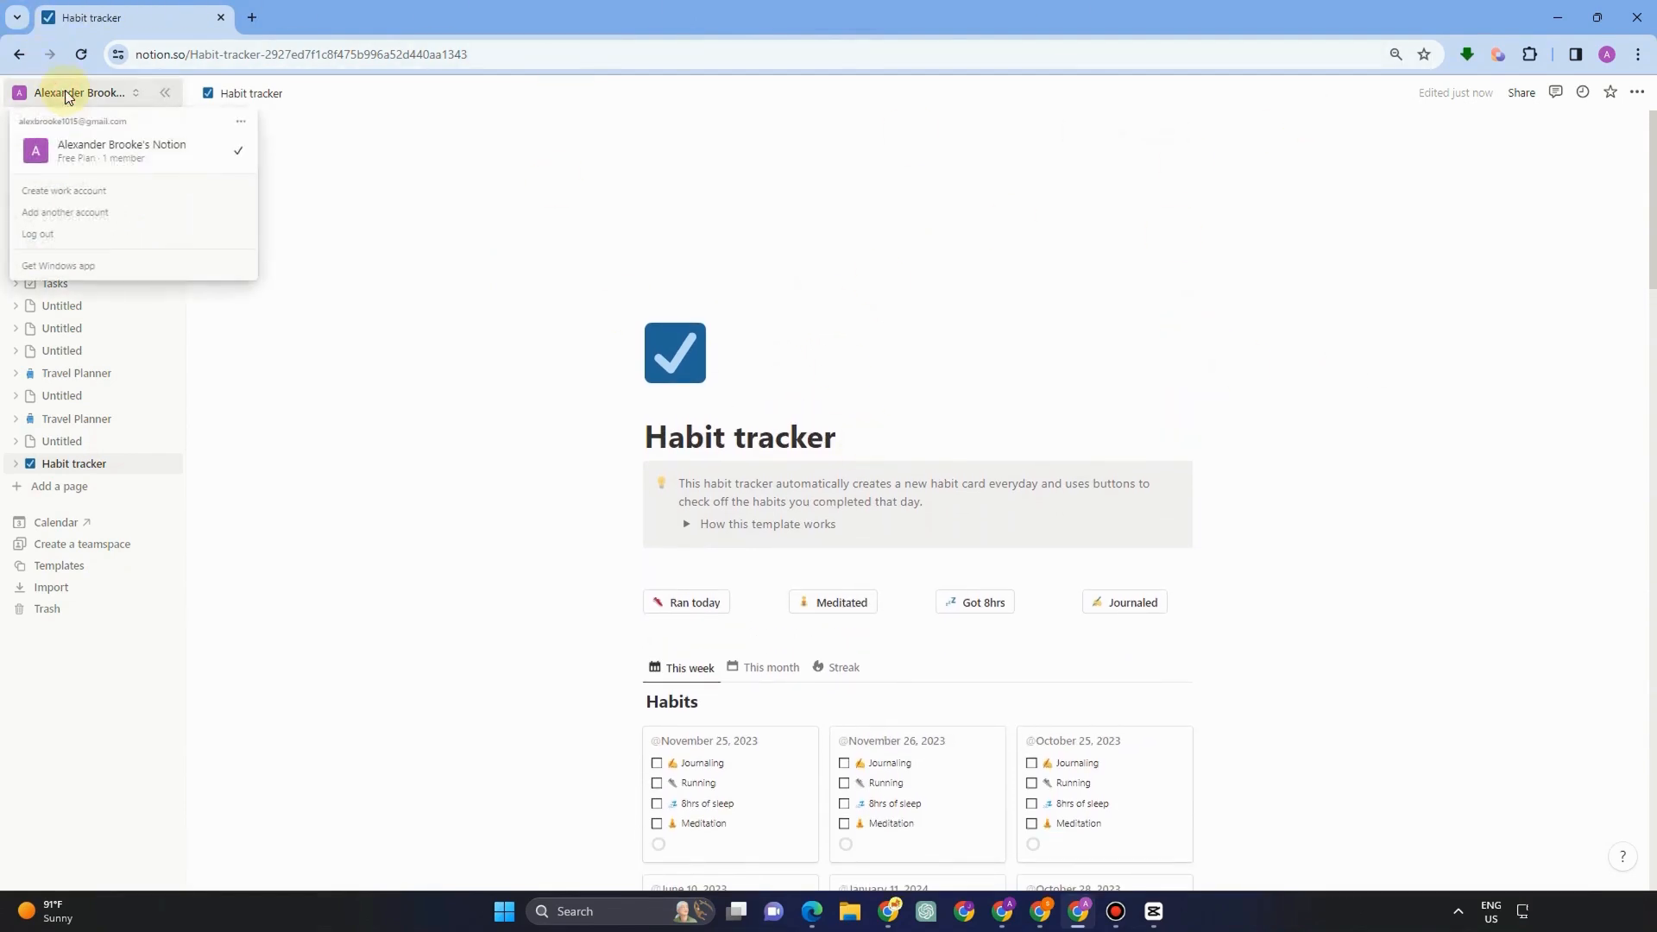
click(80, 156)
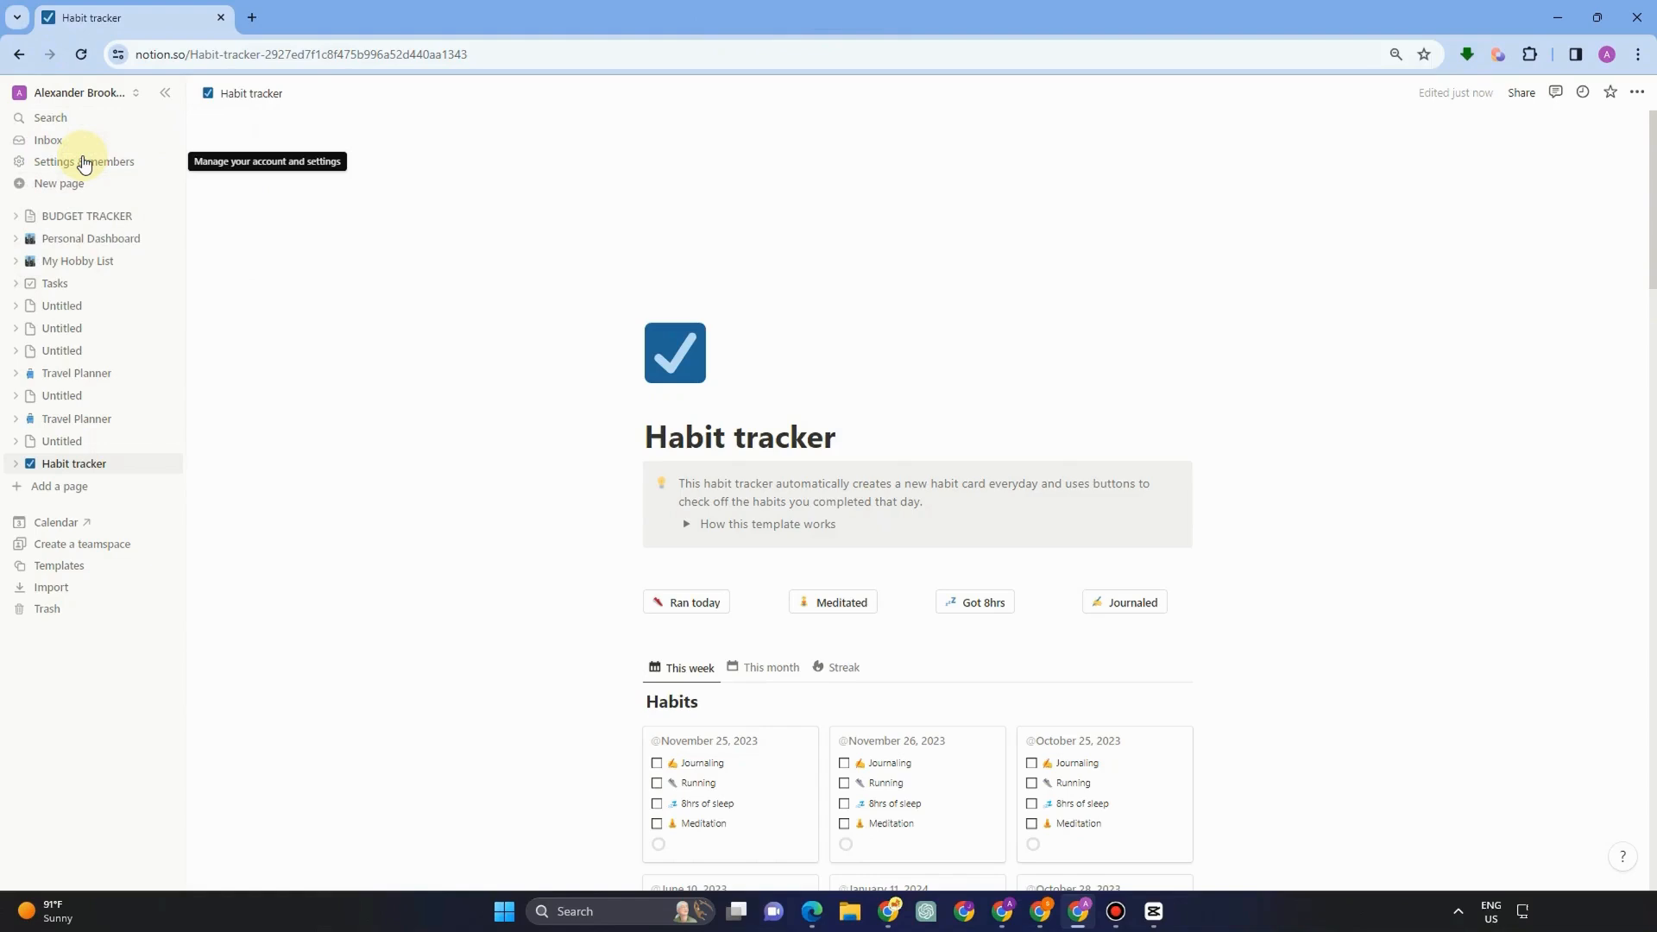
click(88, 92)
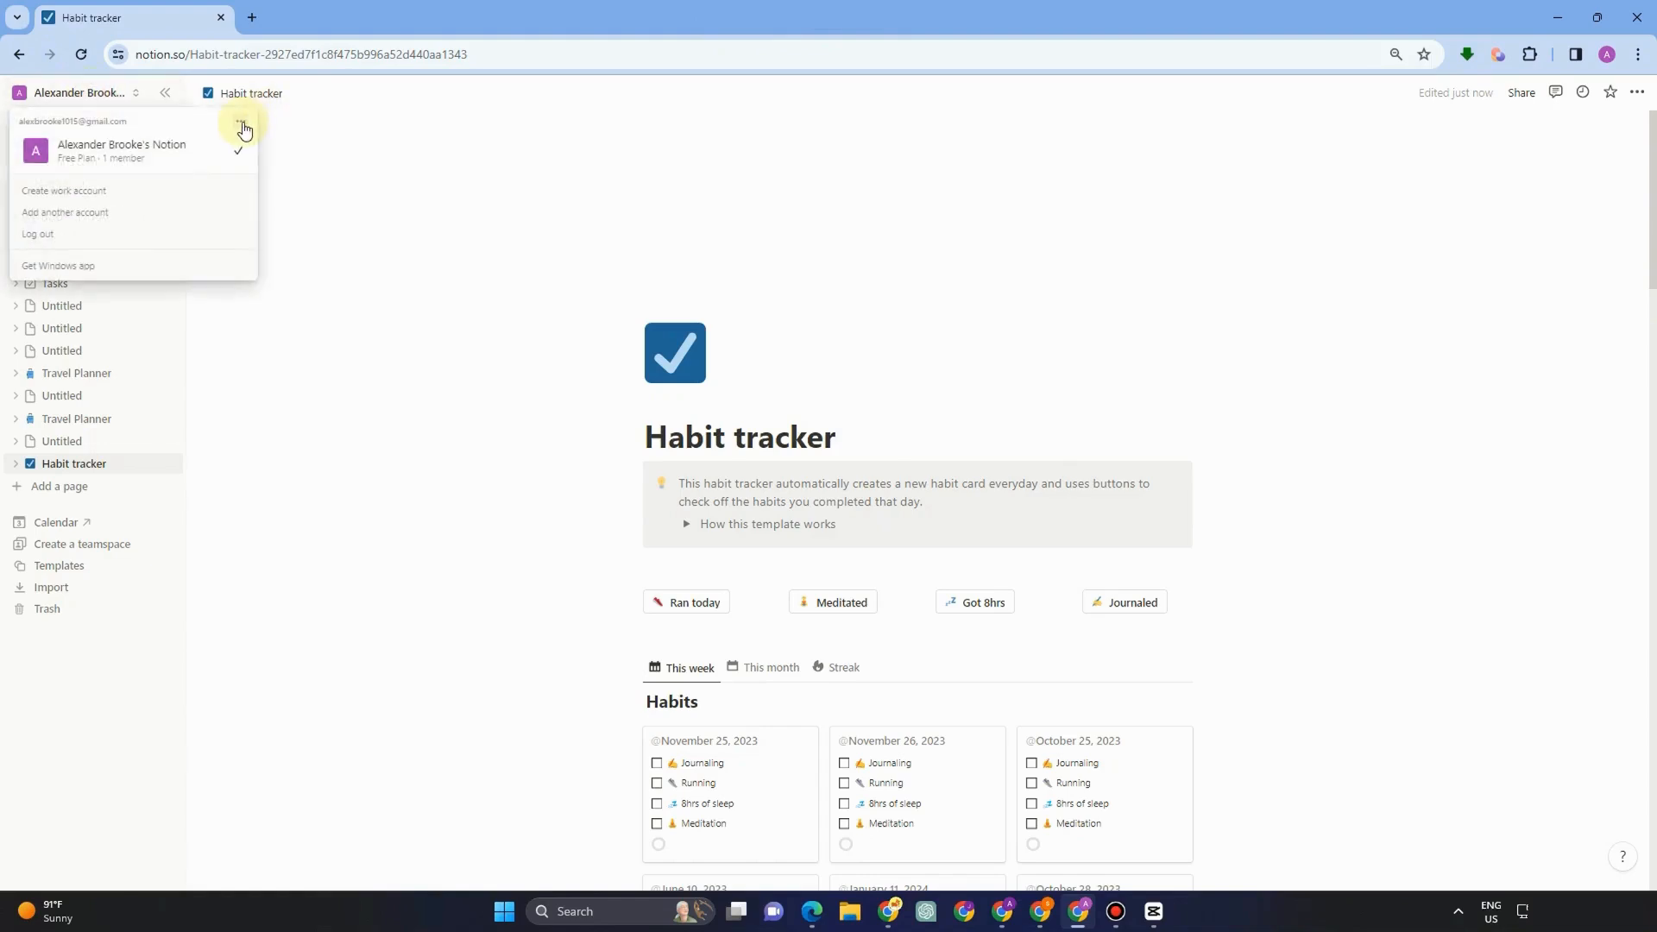
click(241, 123)
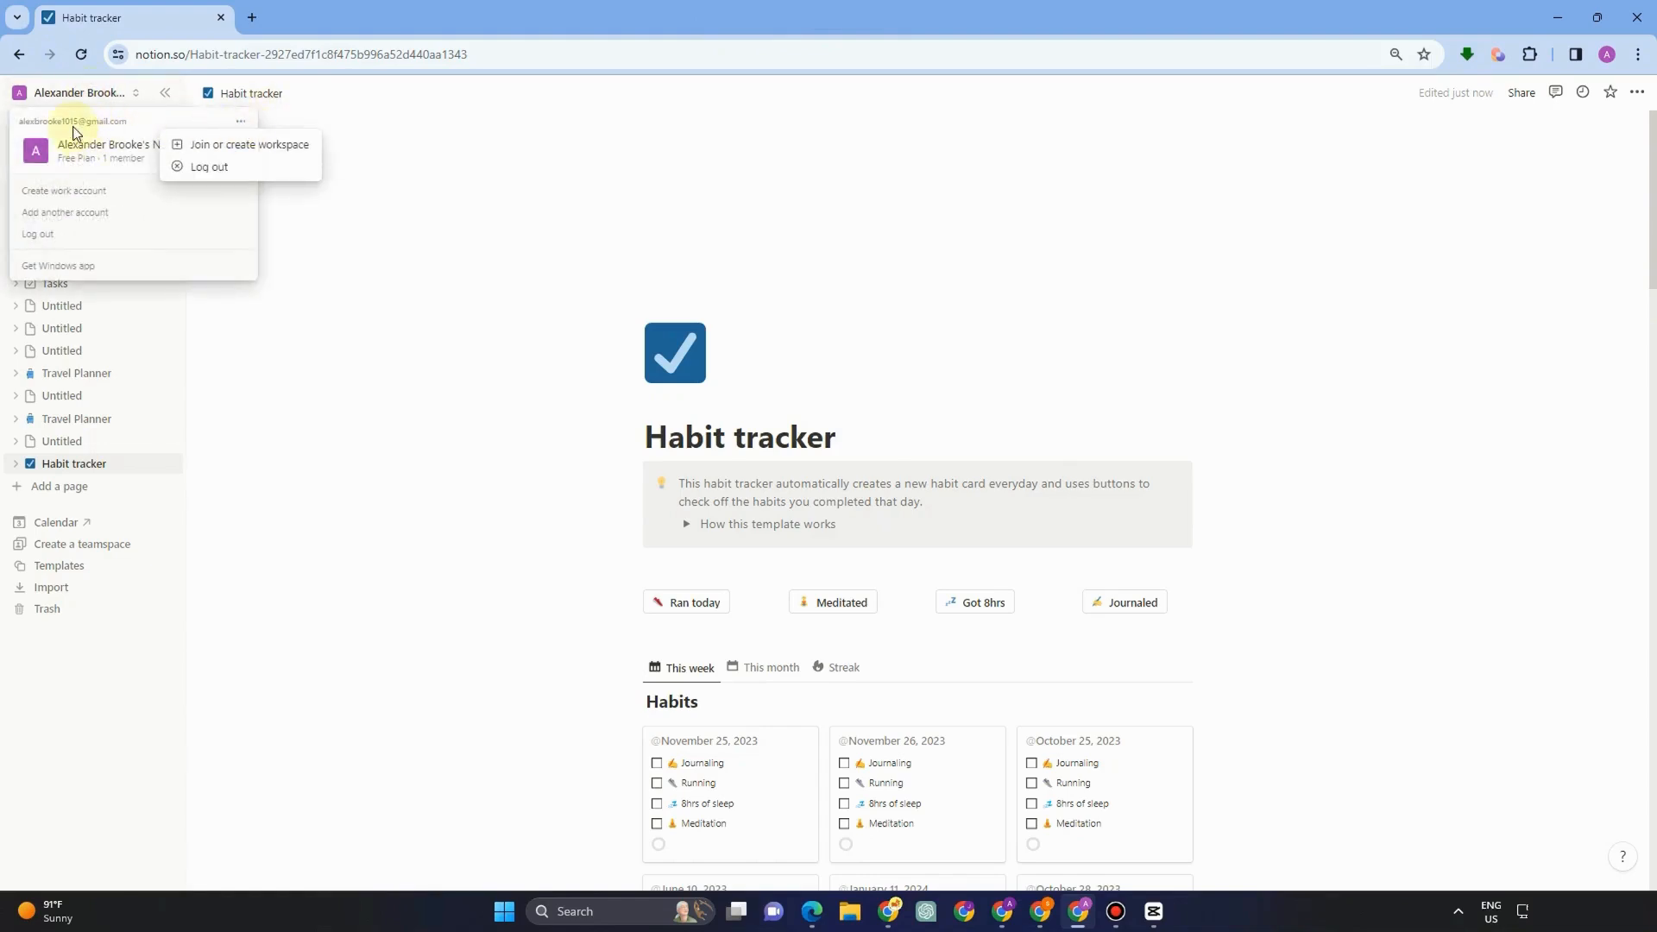
click(44, 162)
click(44, 162)
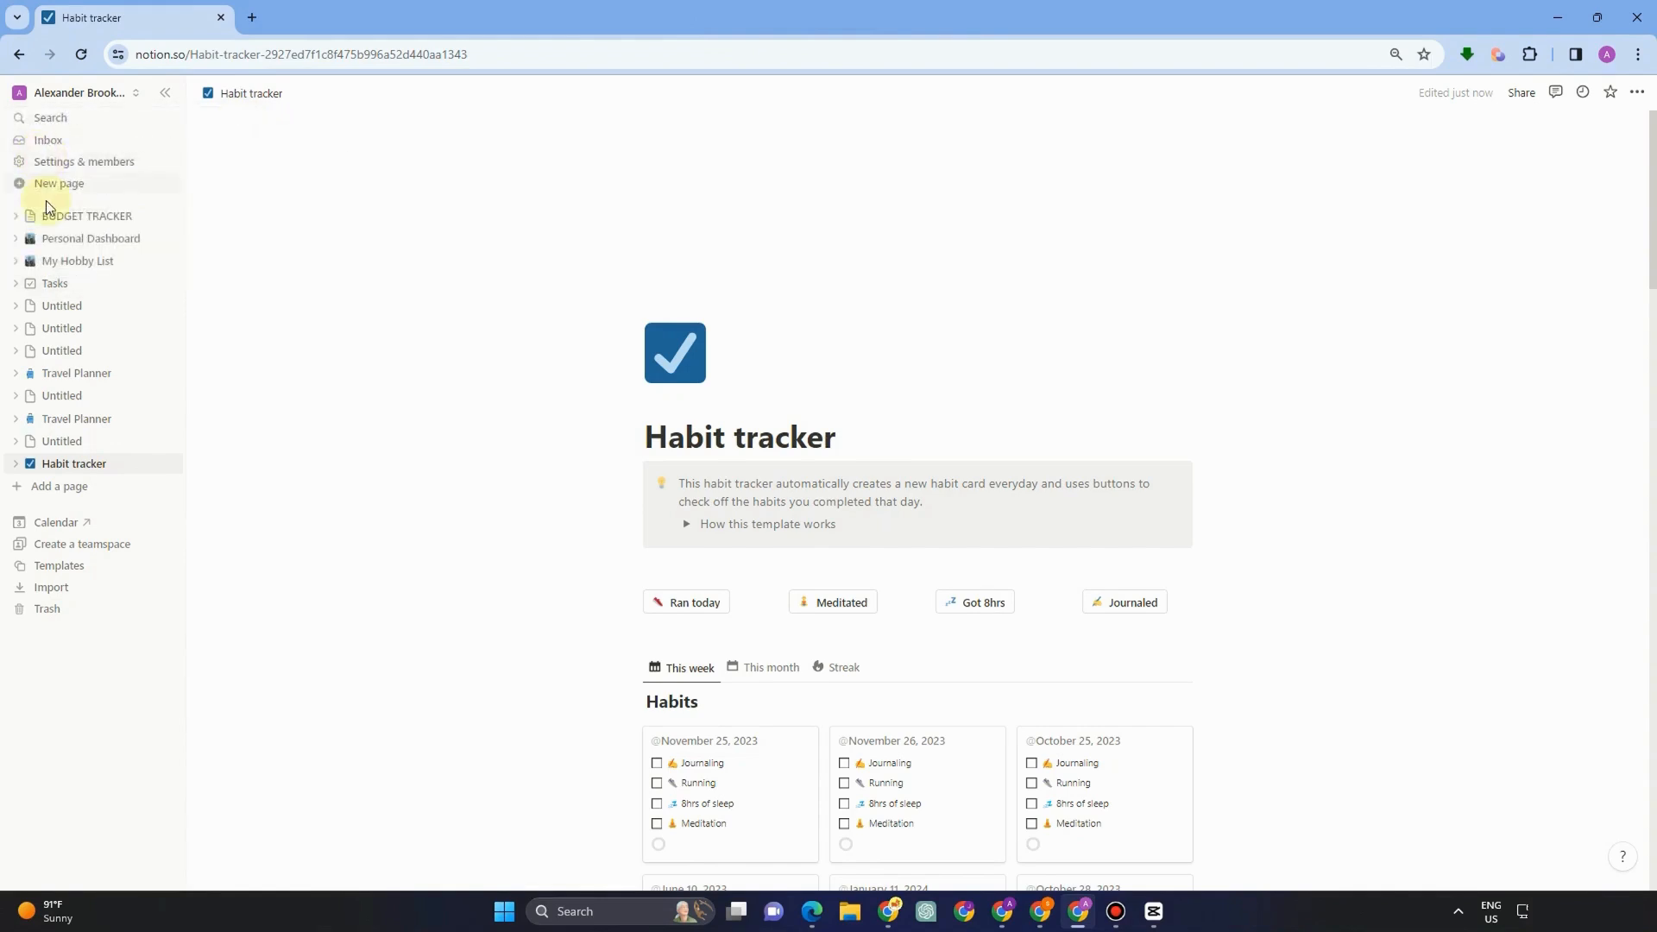
Set the workspace appearance to Dark in the personal account settings and return to the Habit tracker page.
click(45, 164)
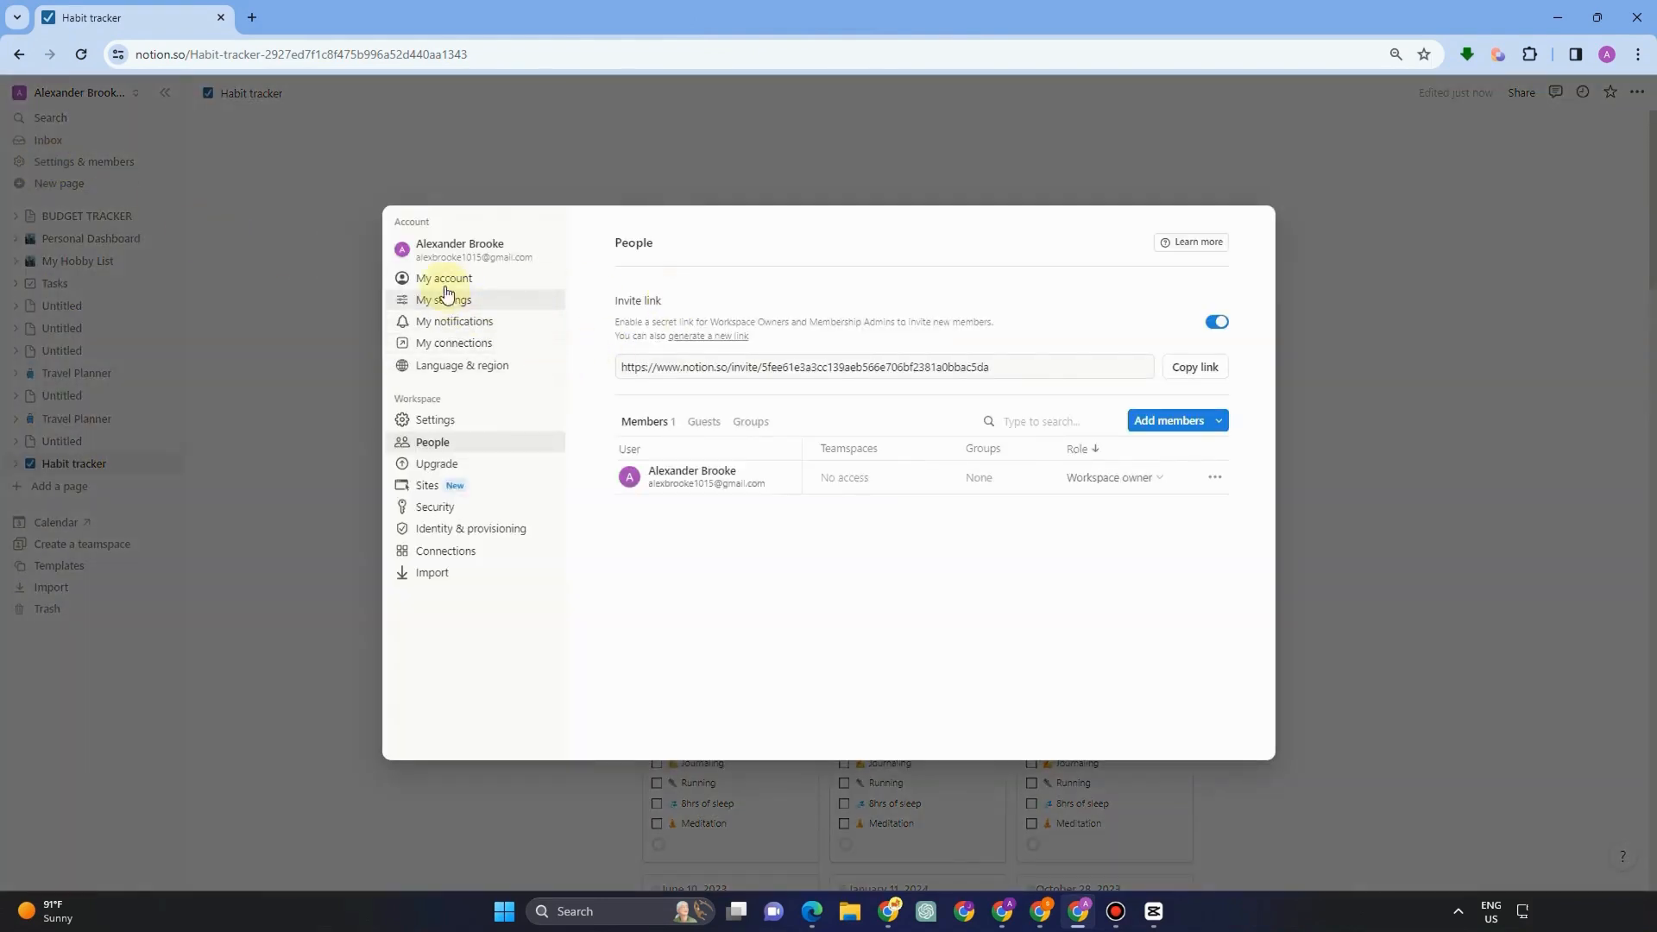
click(449, 278)
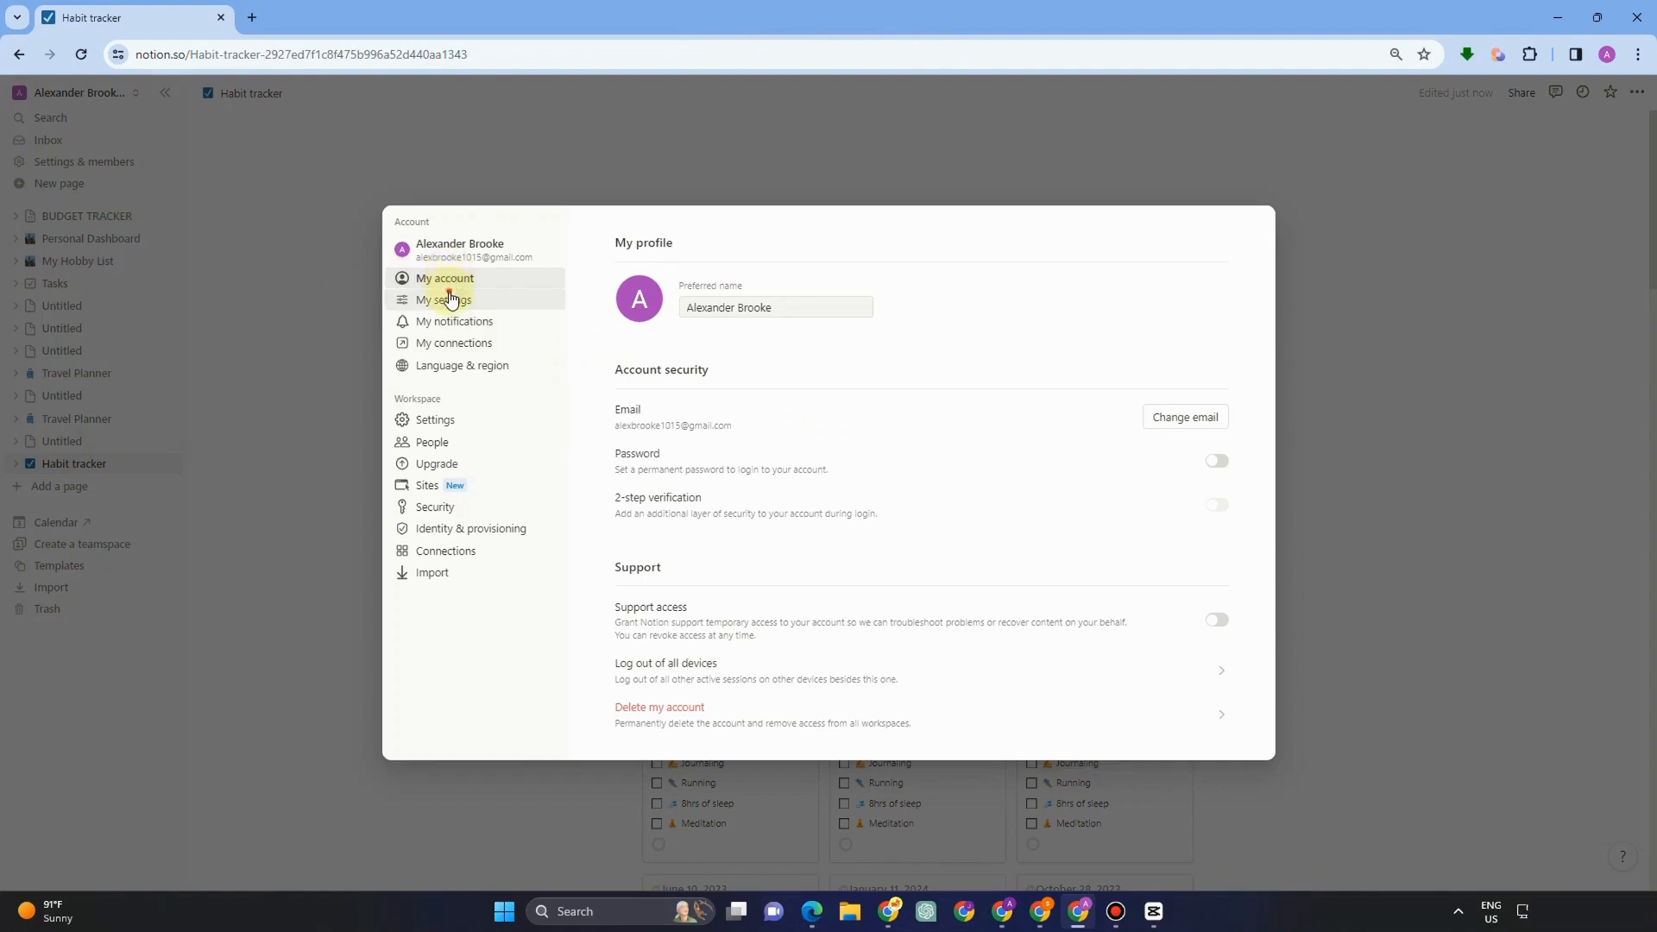
click(425, 306)
click(464, 319)
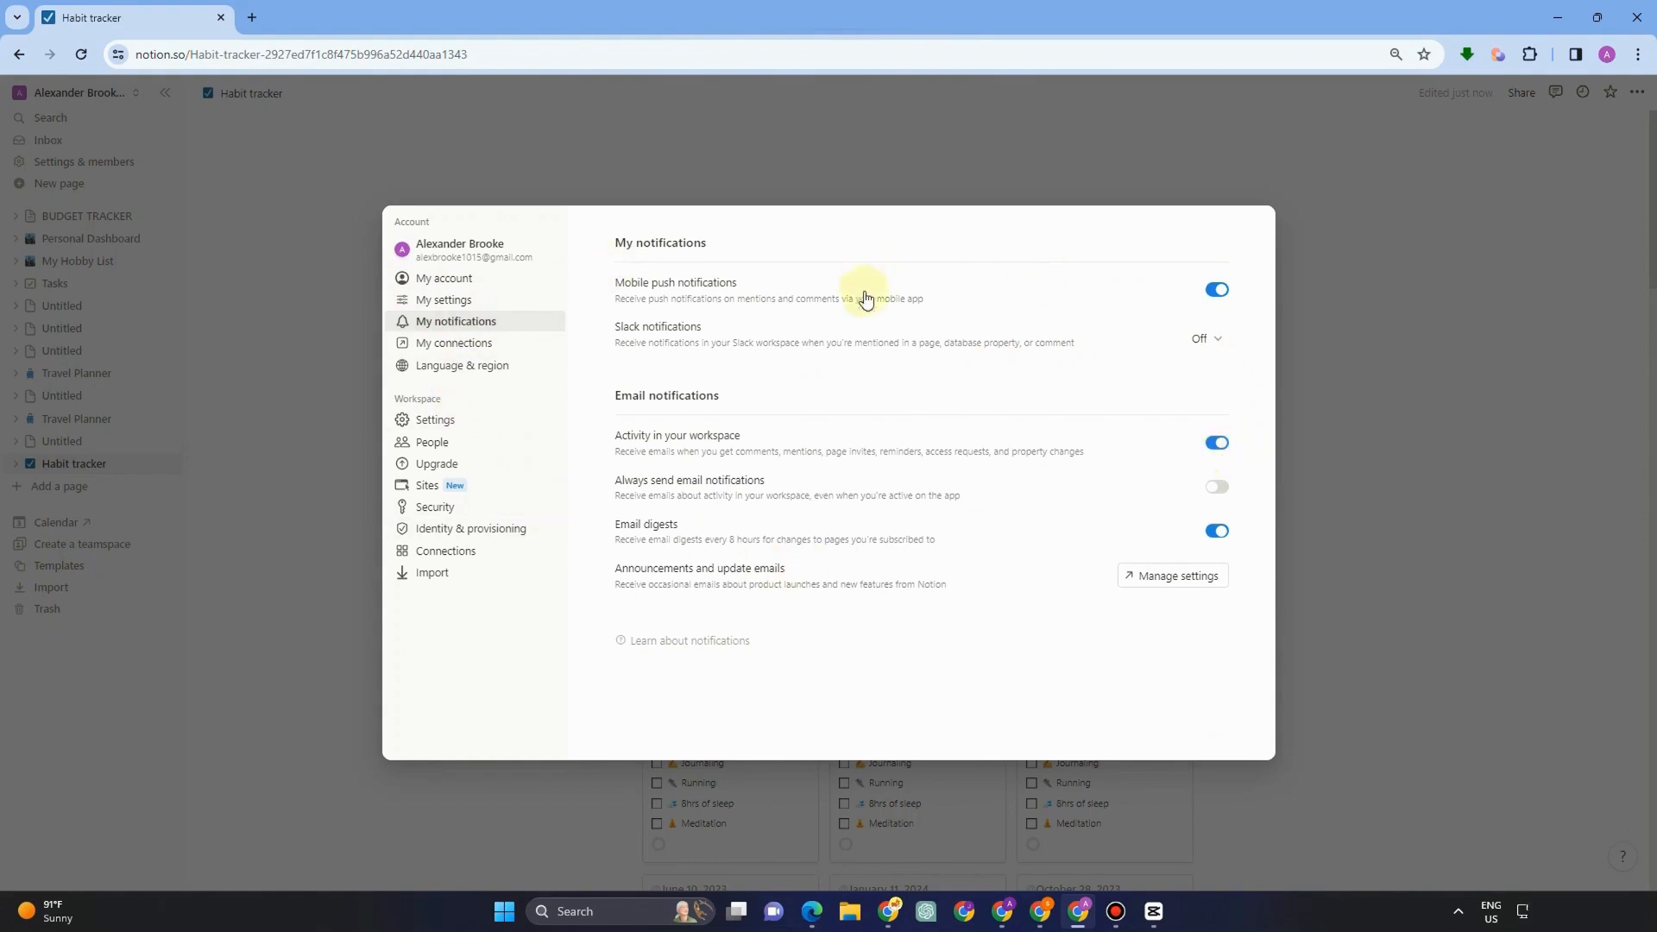
click(442, 300)
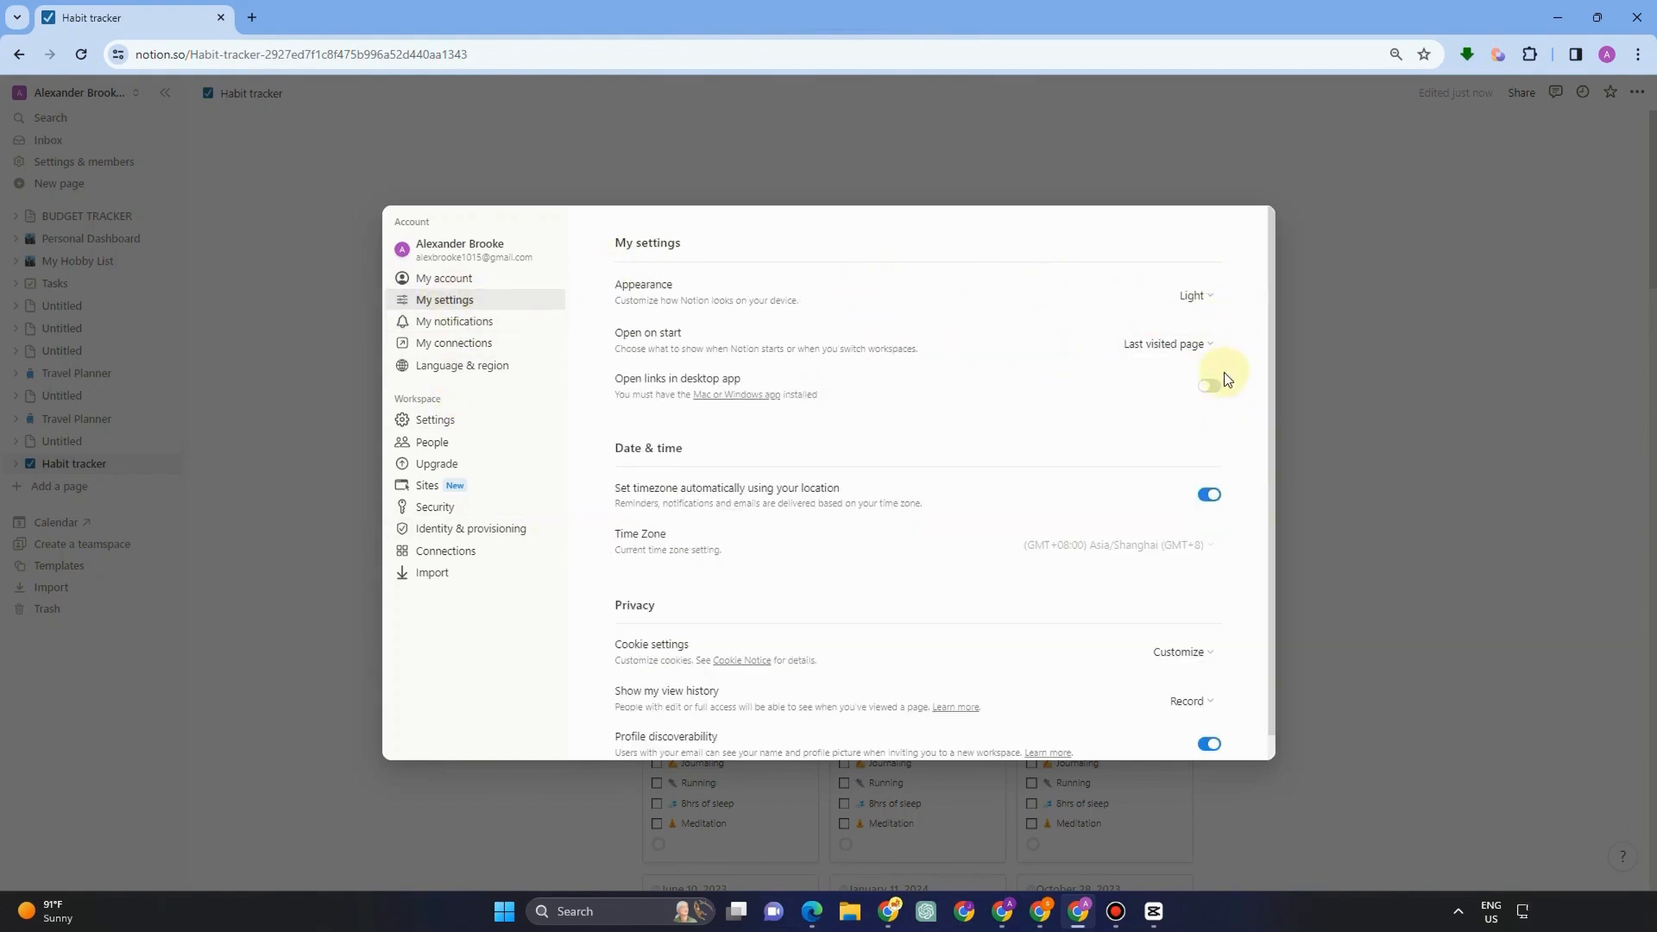
click(1200, 296)
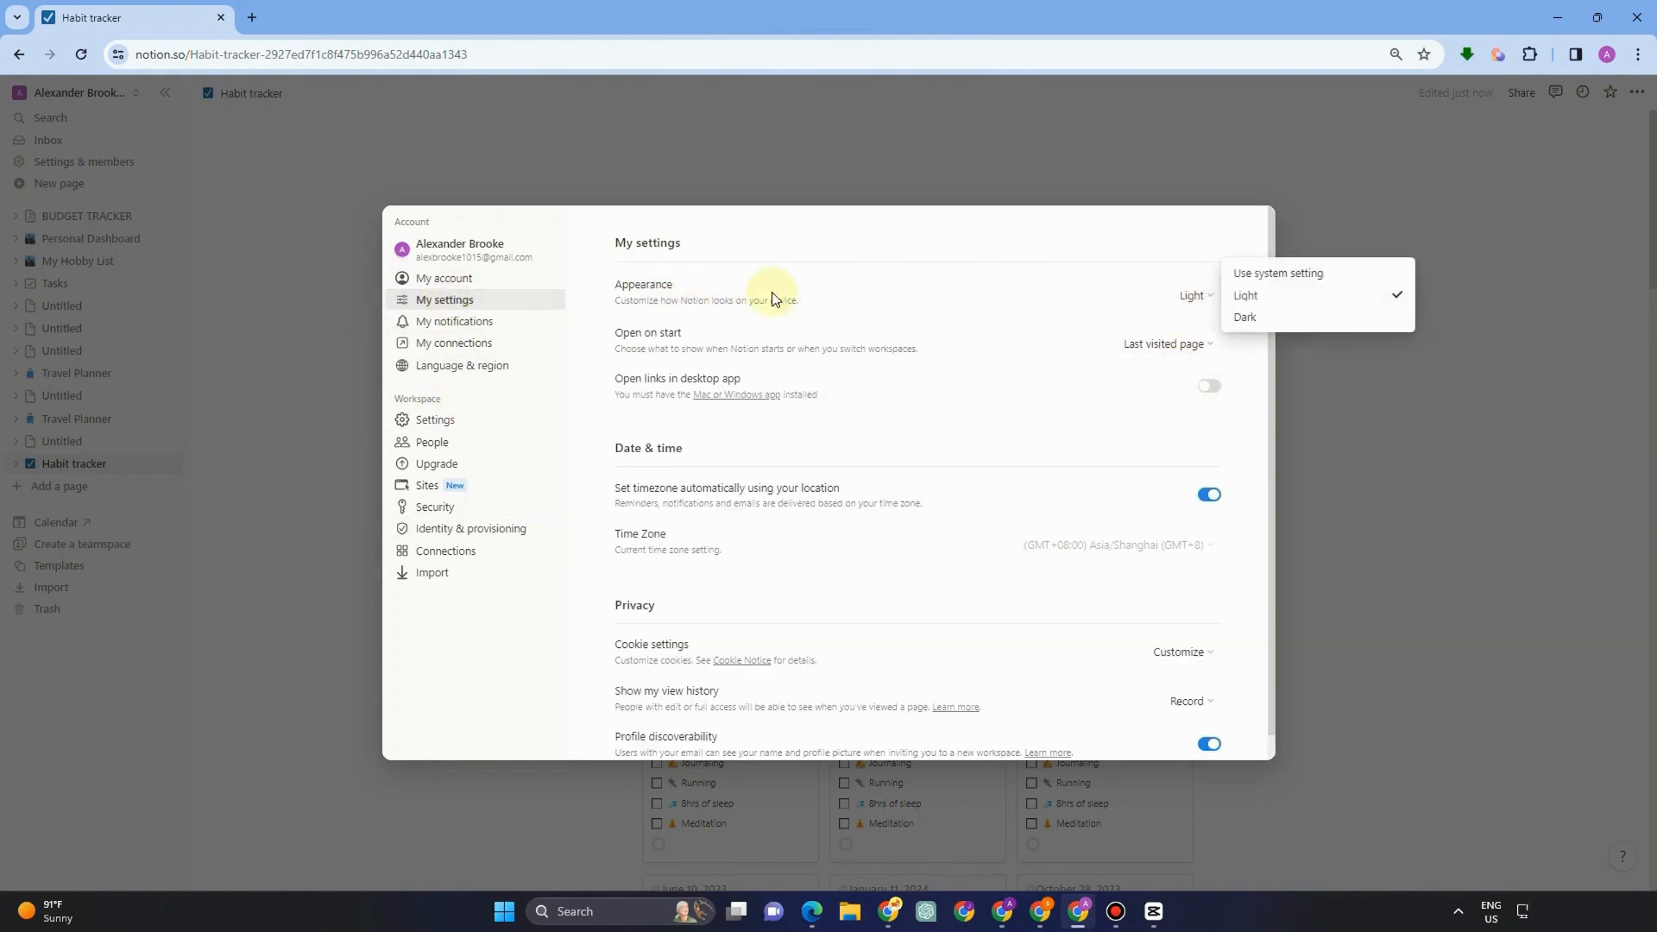
click(1259, 318)
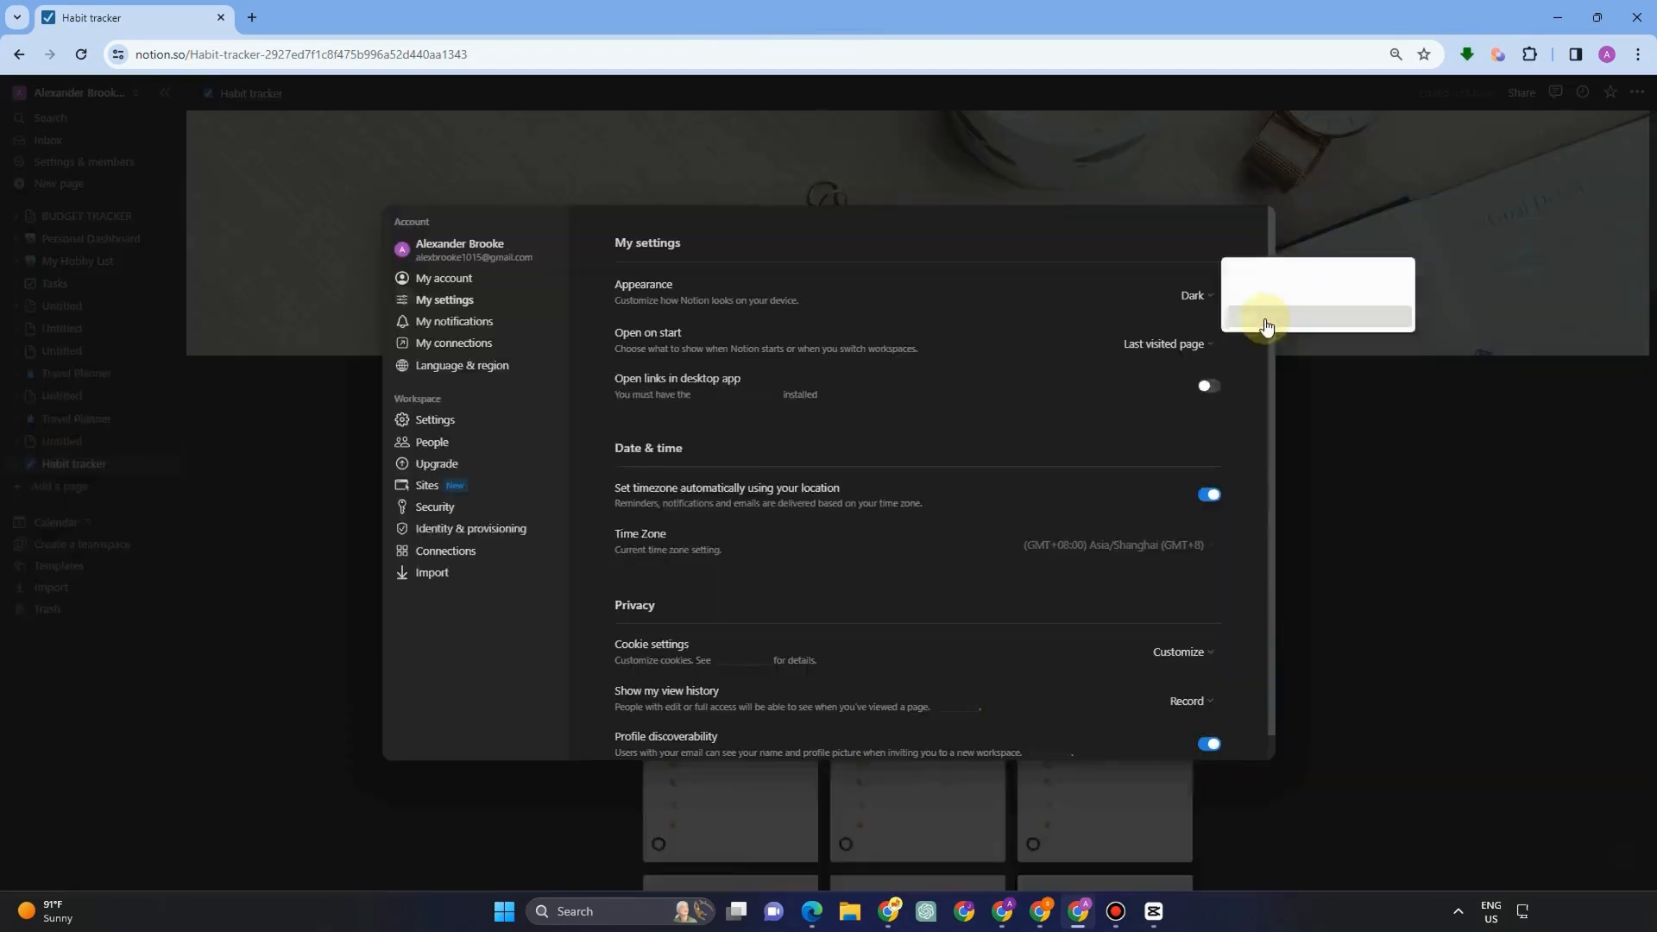
click(308, 396)
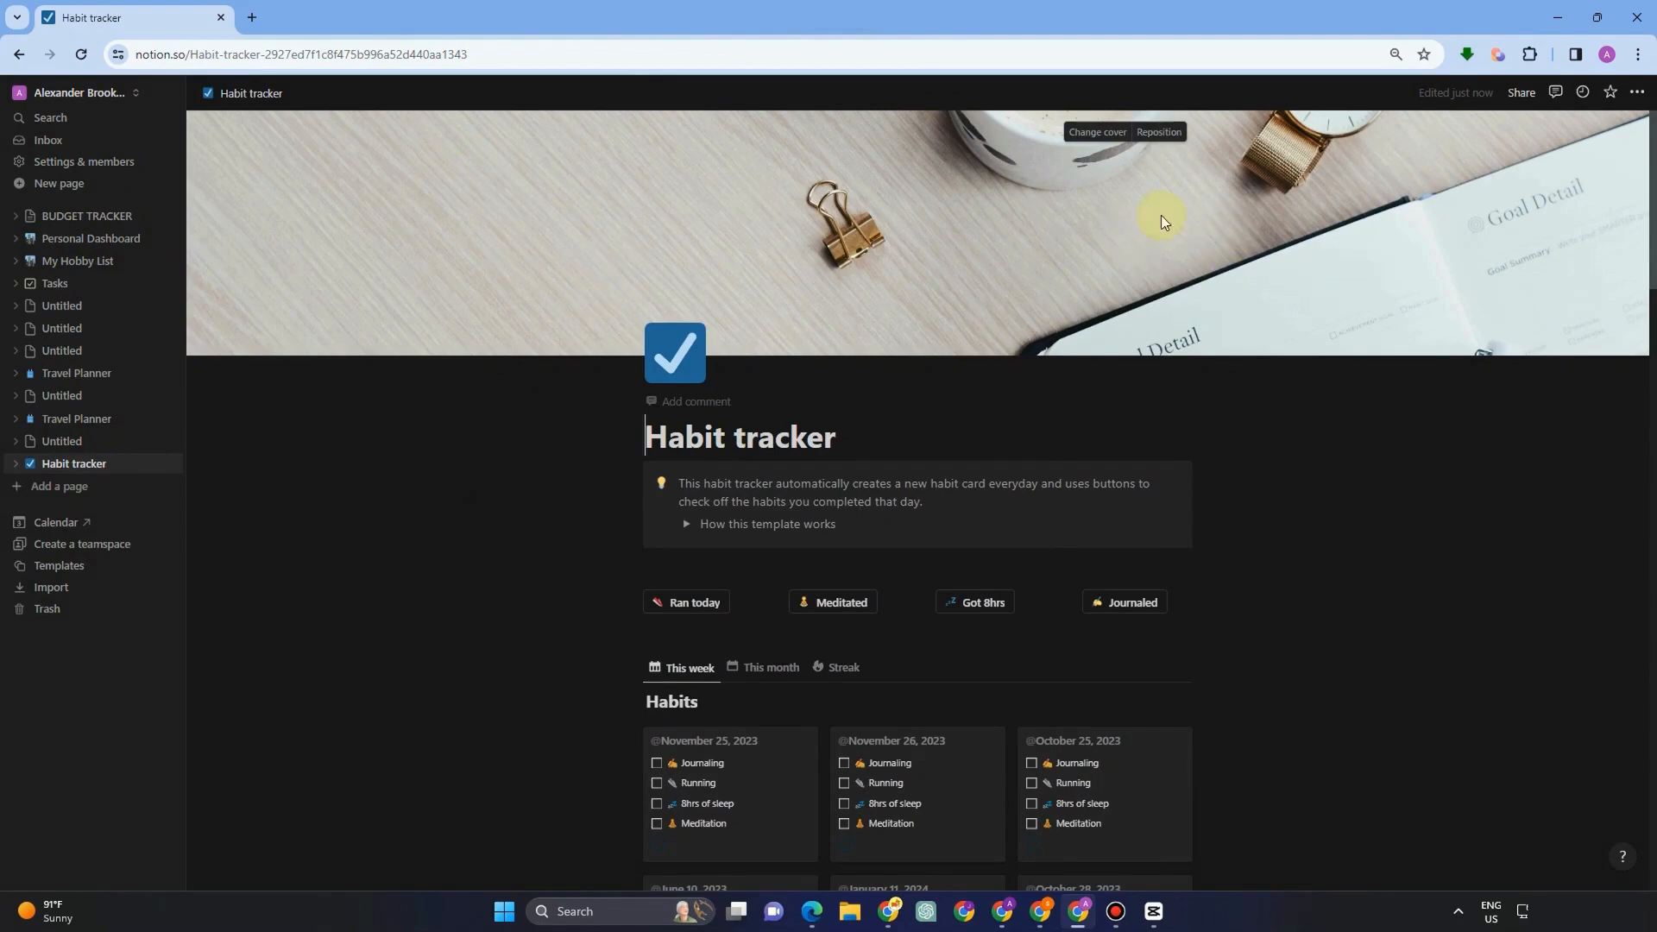
Turn on full width for the Habit tracker page and look over its habit cards.
click(1637, 93)
click(1622, 204)
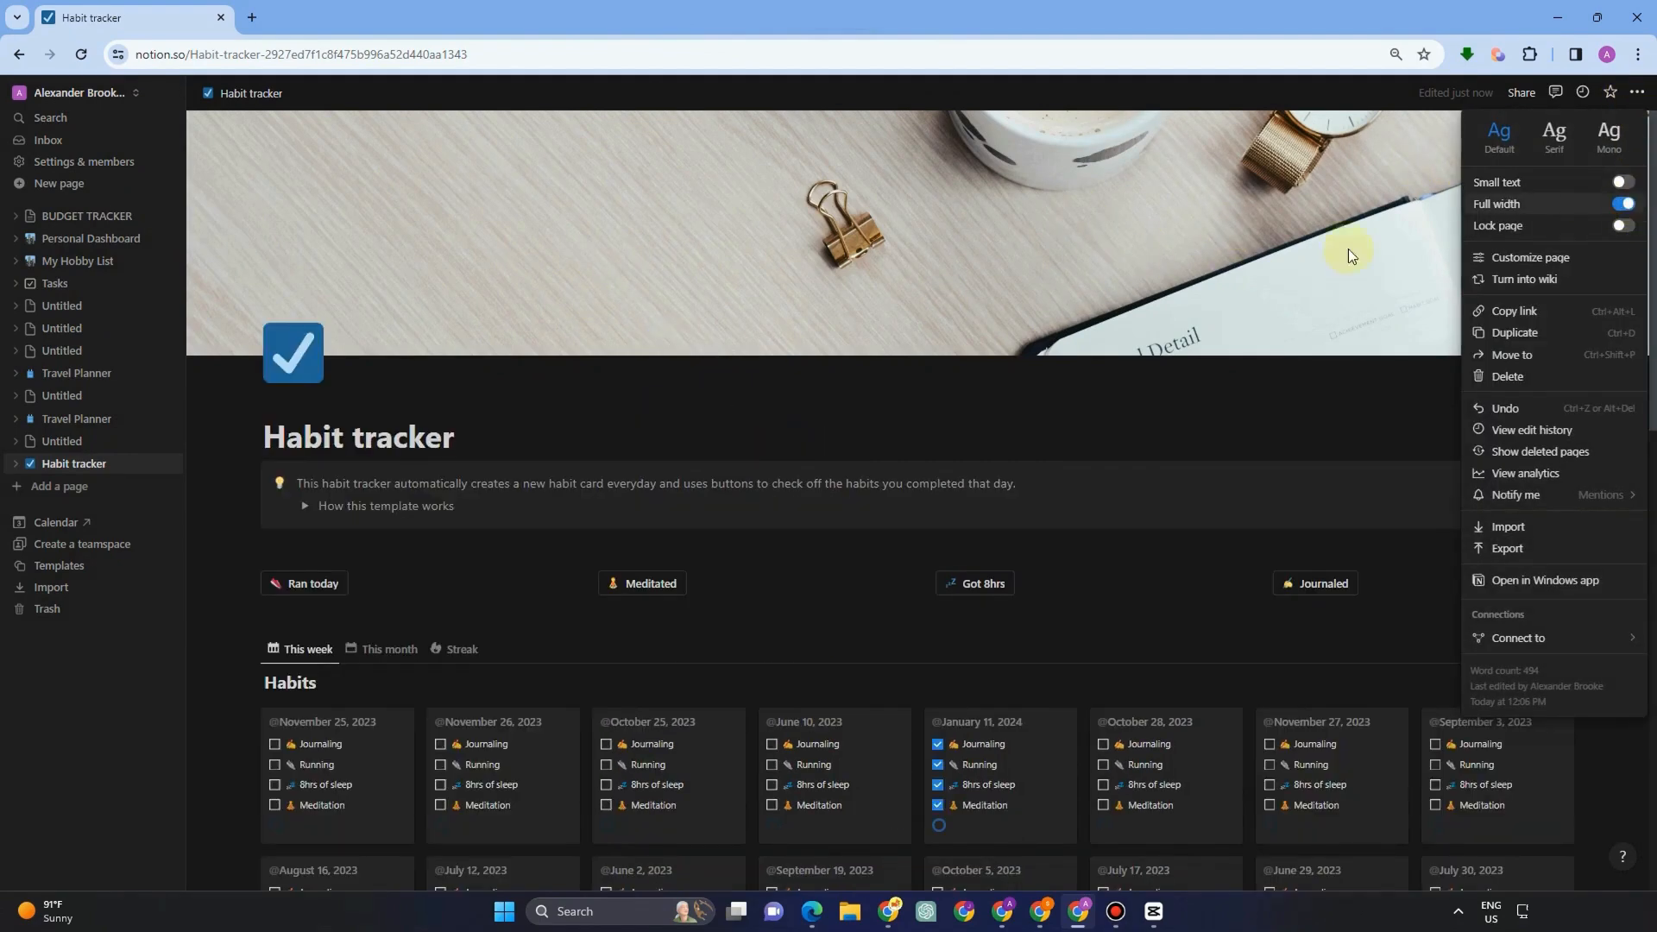
click(1104, 565)
scroll(785, 450, down, 1)
scroll(785, 451, down, 5)
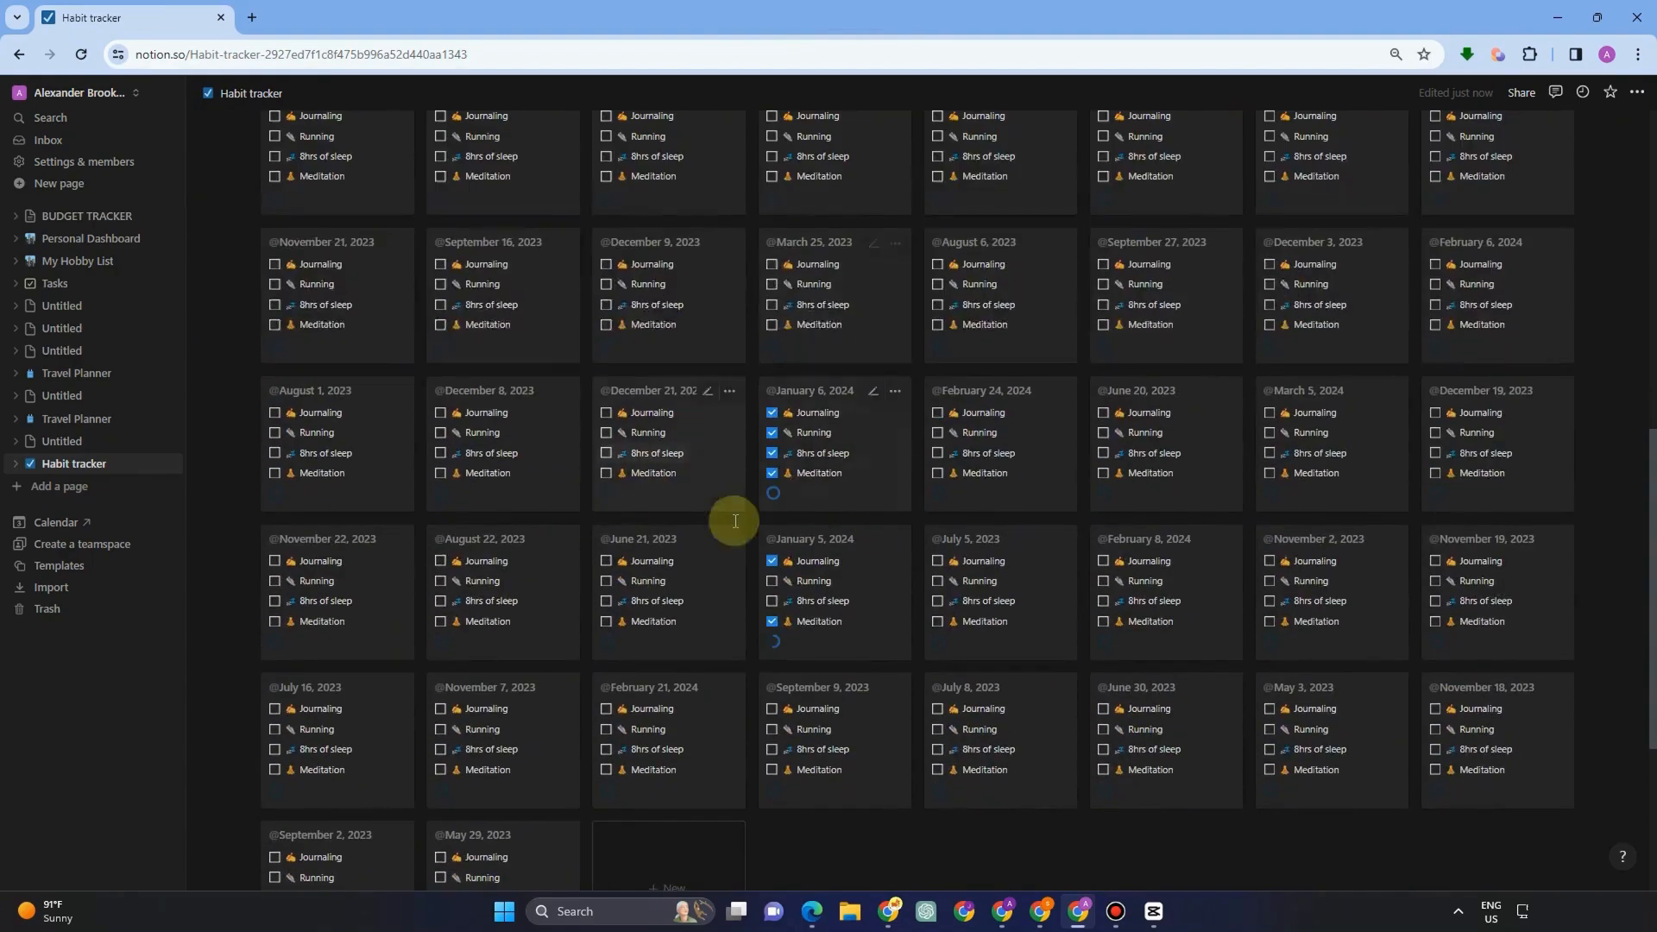
scroll(770, 509, up, 6)
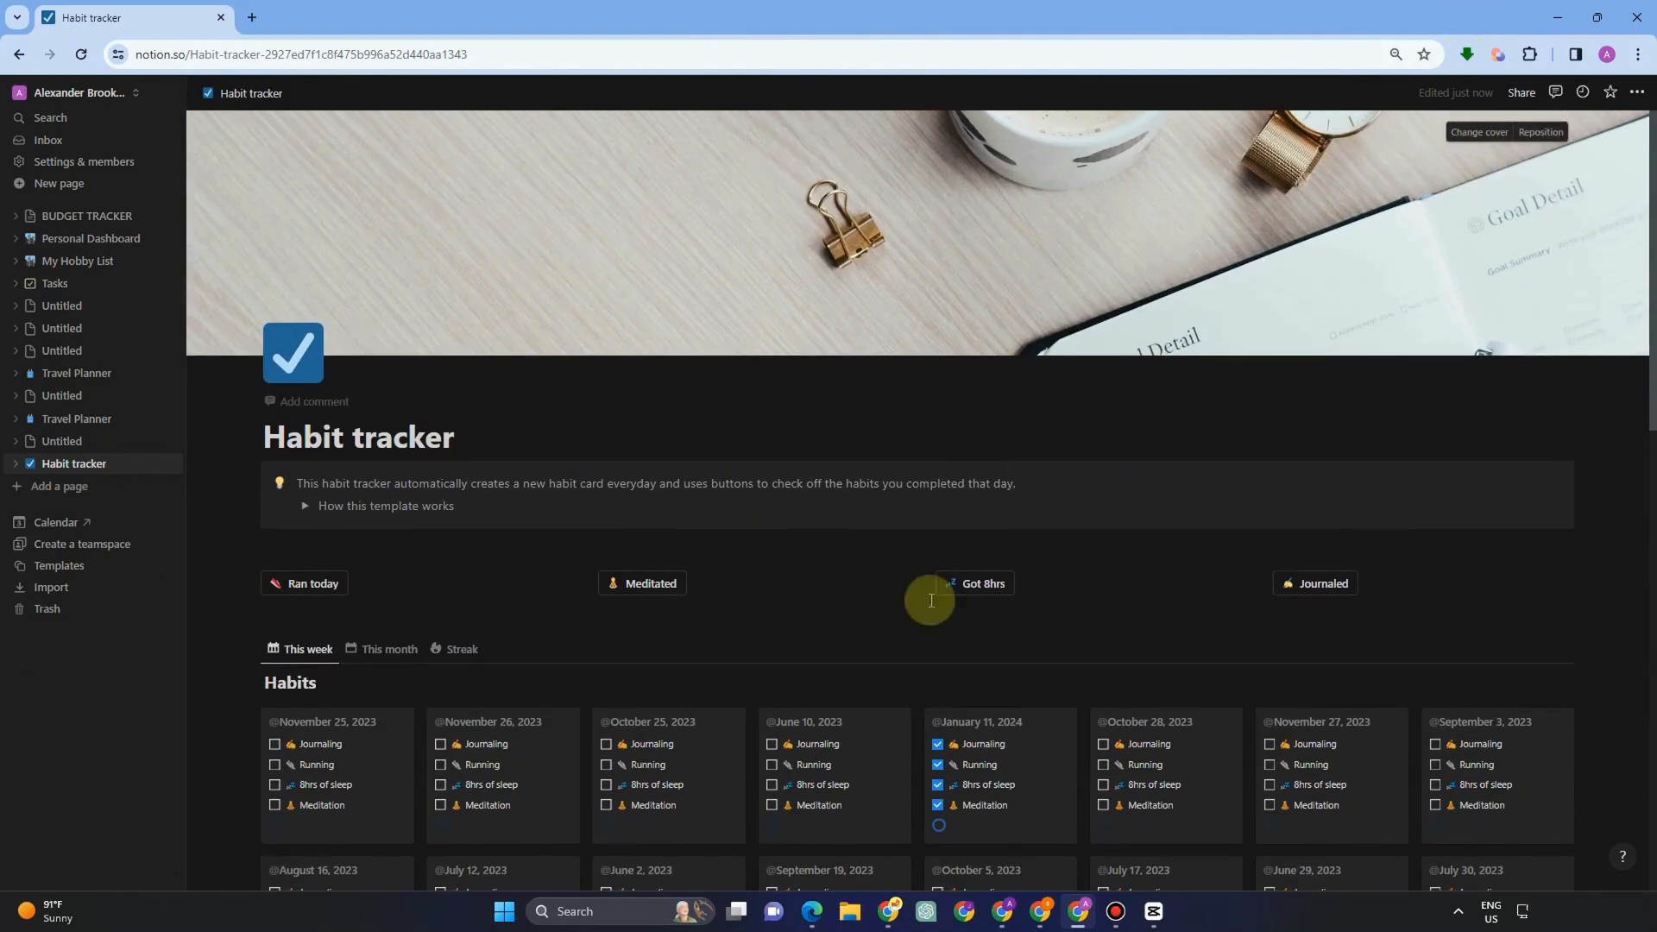
Switch to the blank Canva presentation in Edge and apply the Weekly Log title page from the aesthetic templates.
click(811, 908)
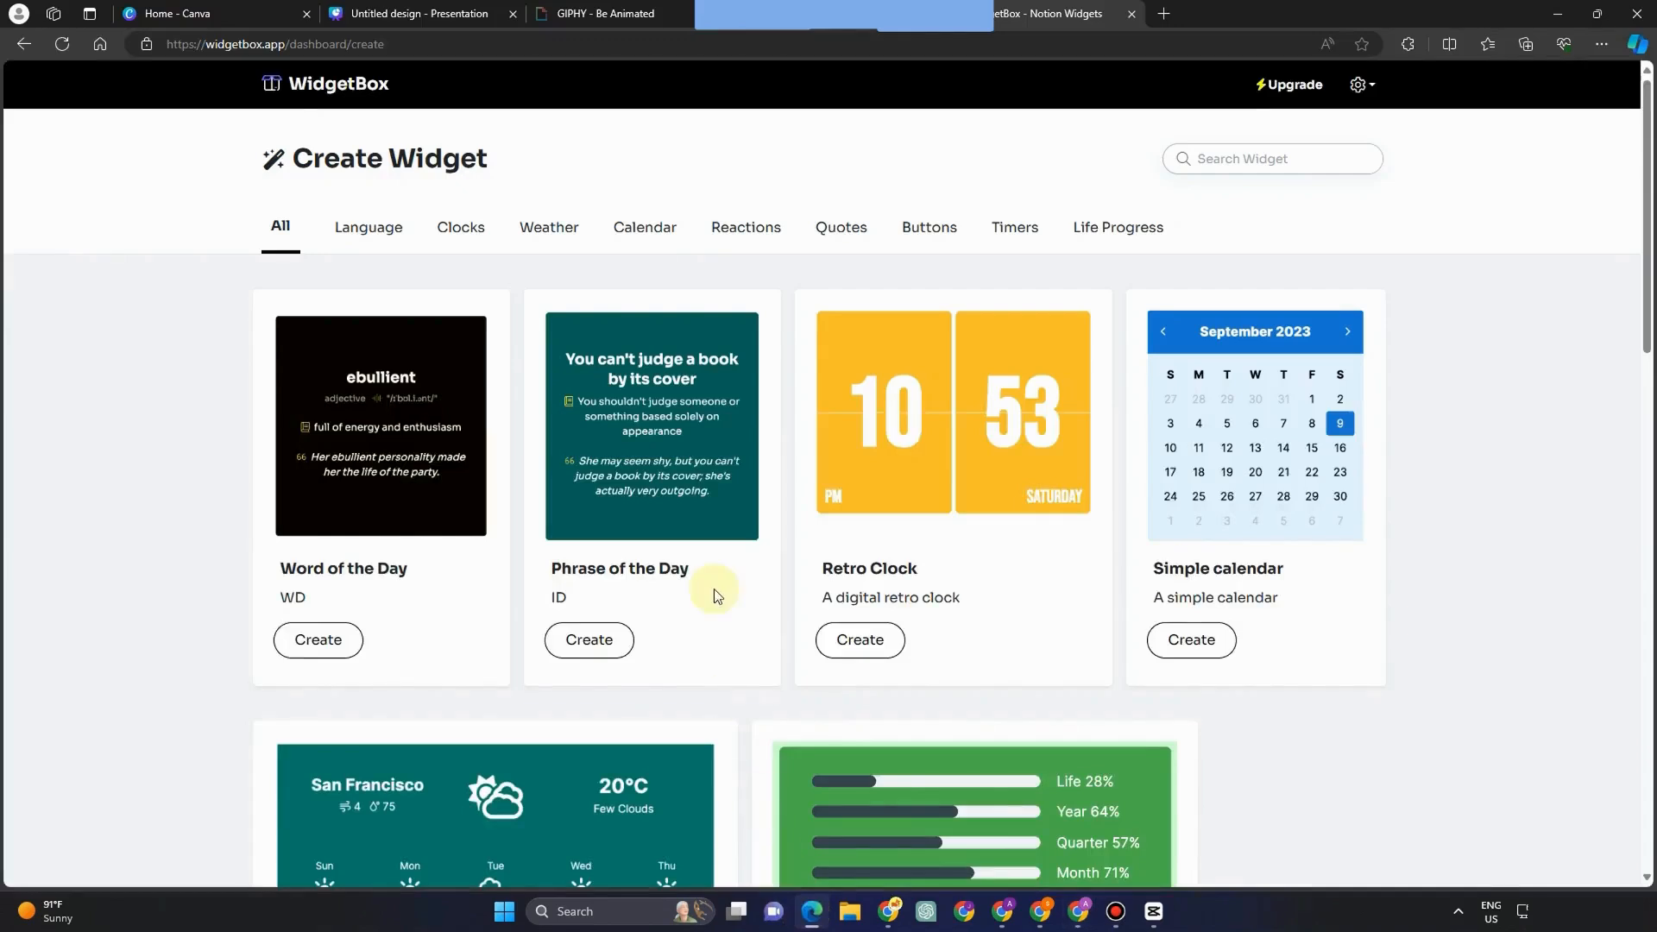
click(447, 11)
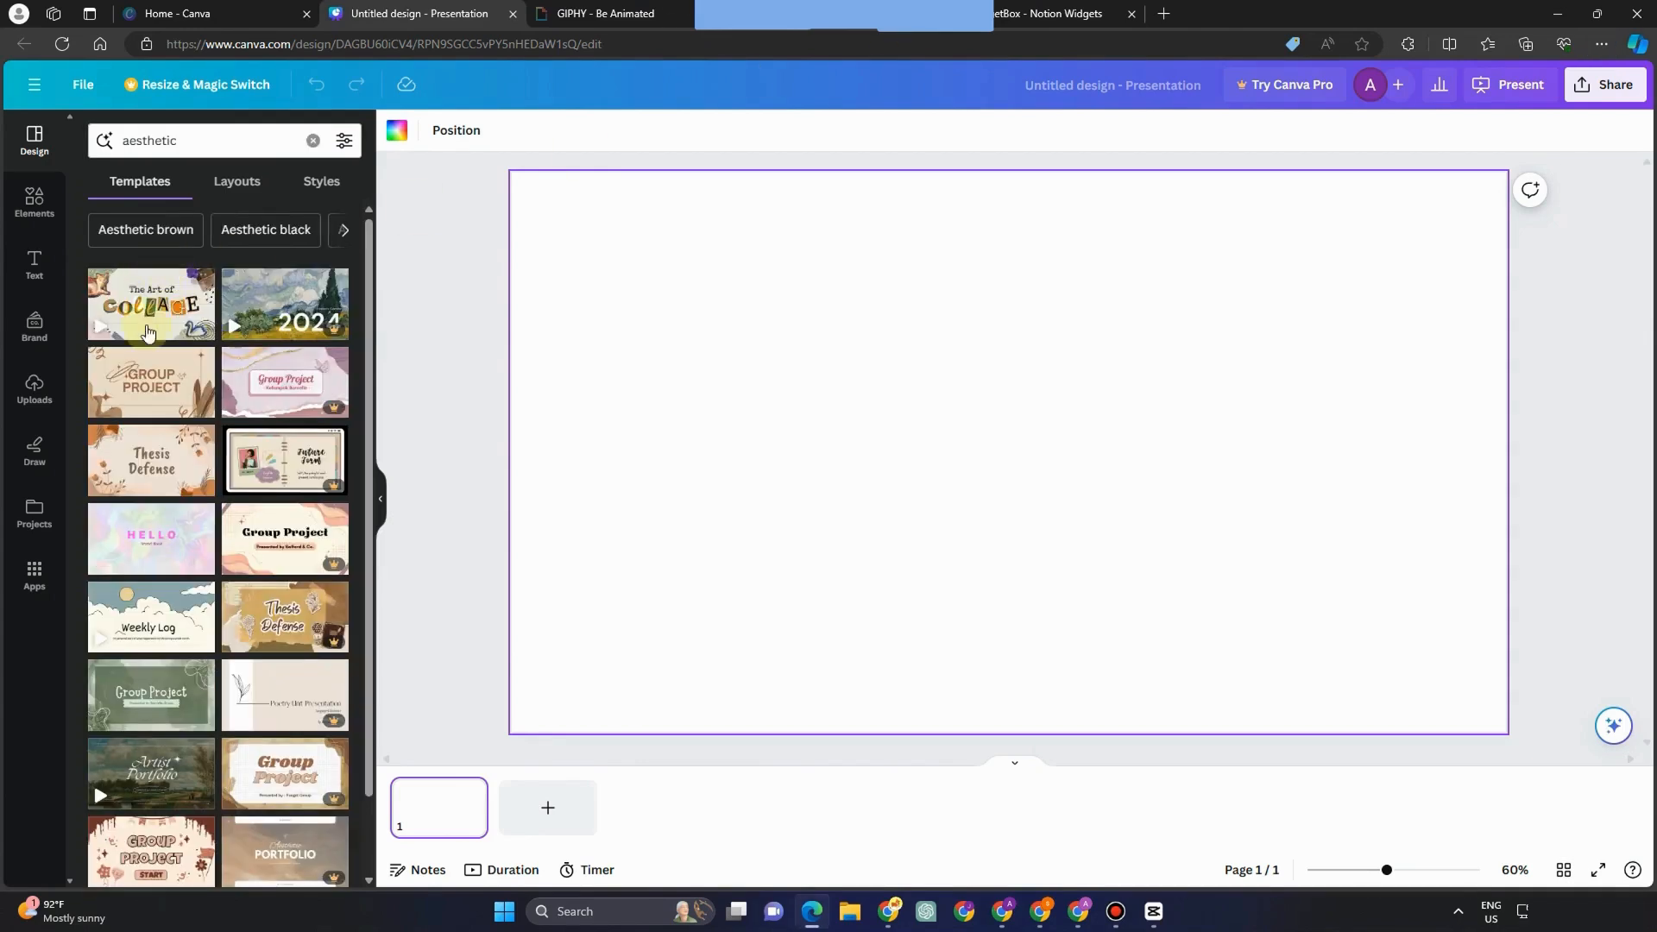
click(151, 617)
click(151, 386)
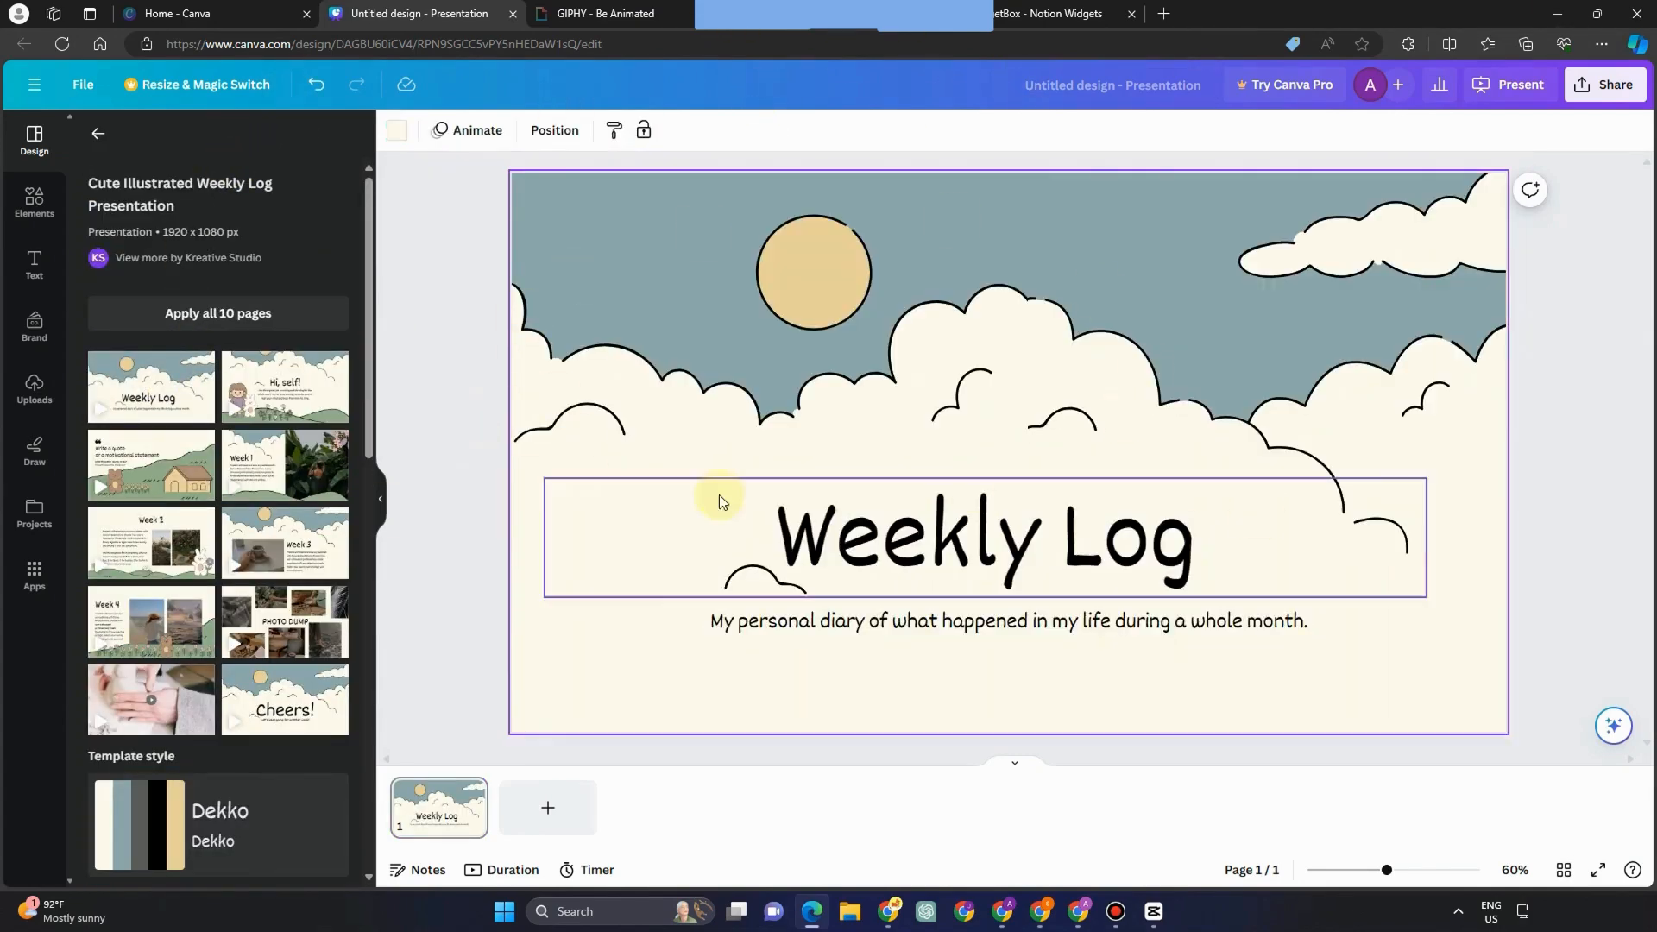
Browse the trending GIFs on GIPHY and view the pixel art desk GIF in the Bing image results.
click(628, 13)
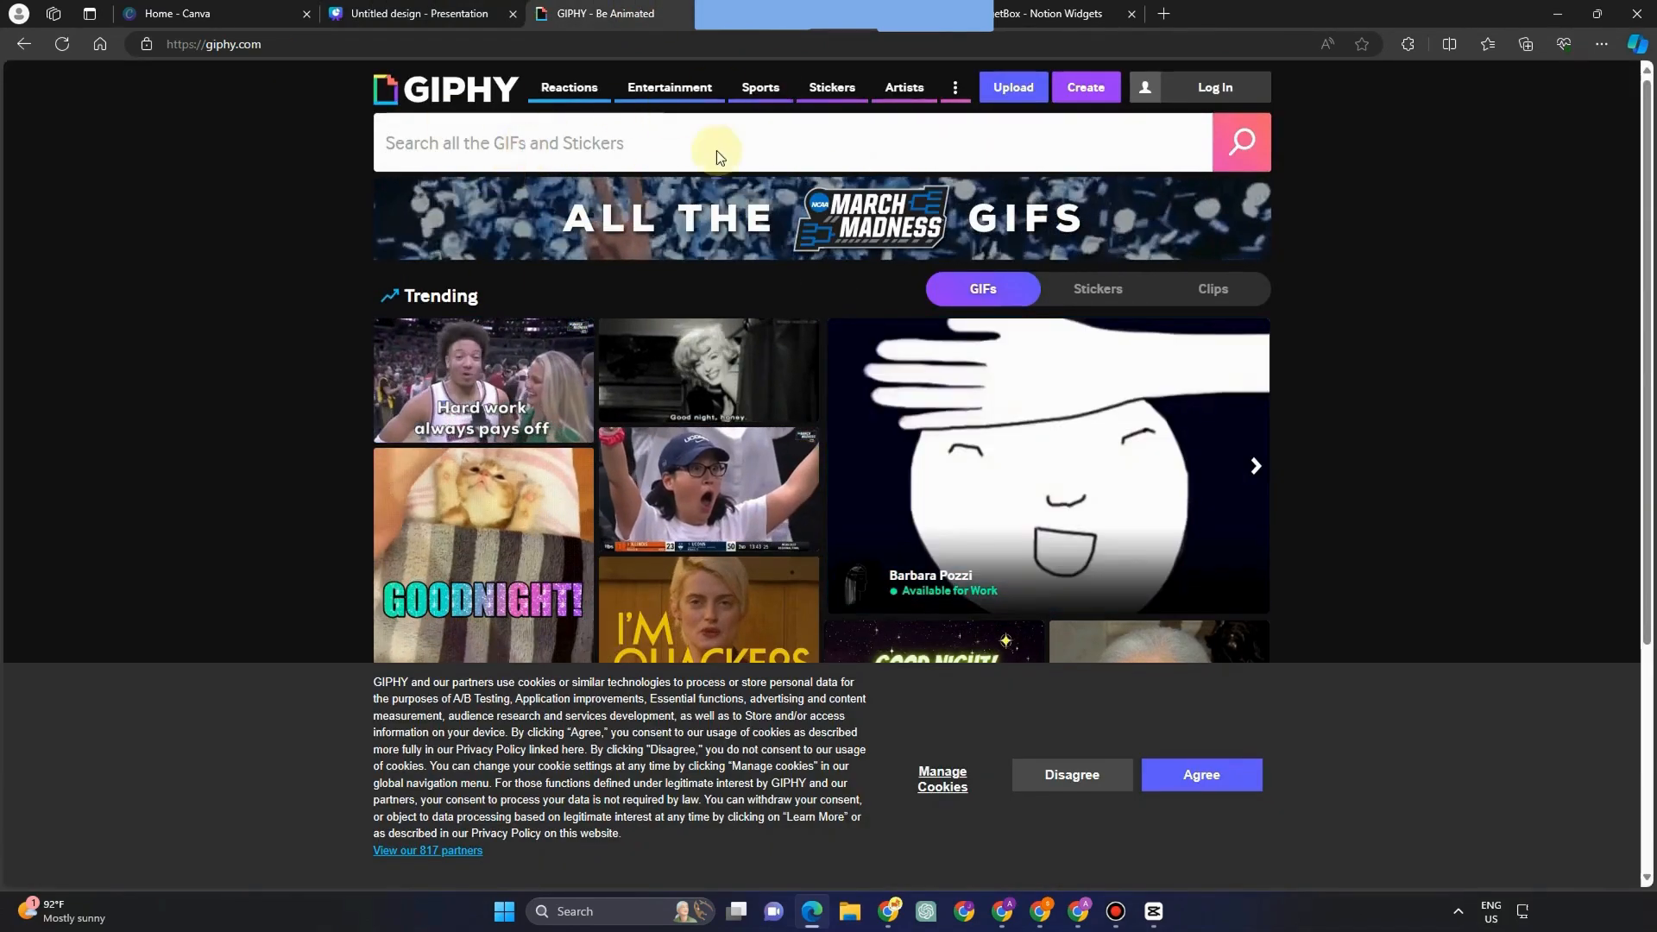
scroll(761, 370, down, 4)
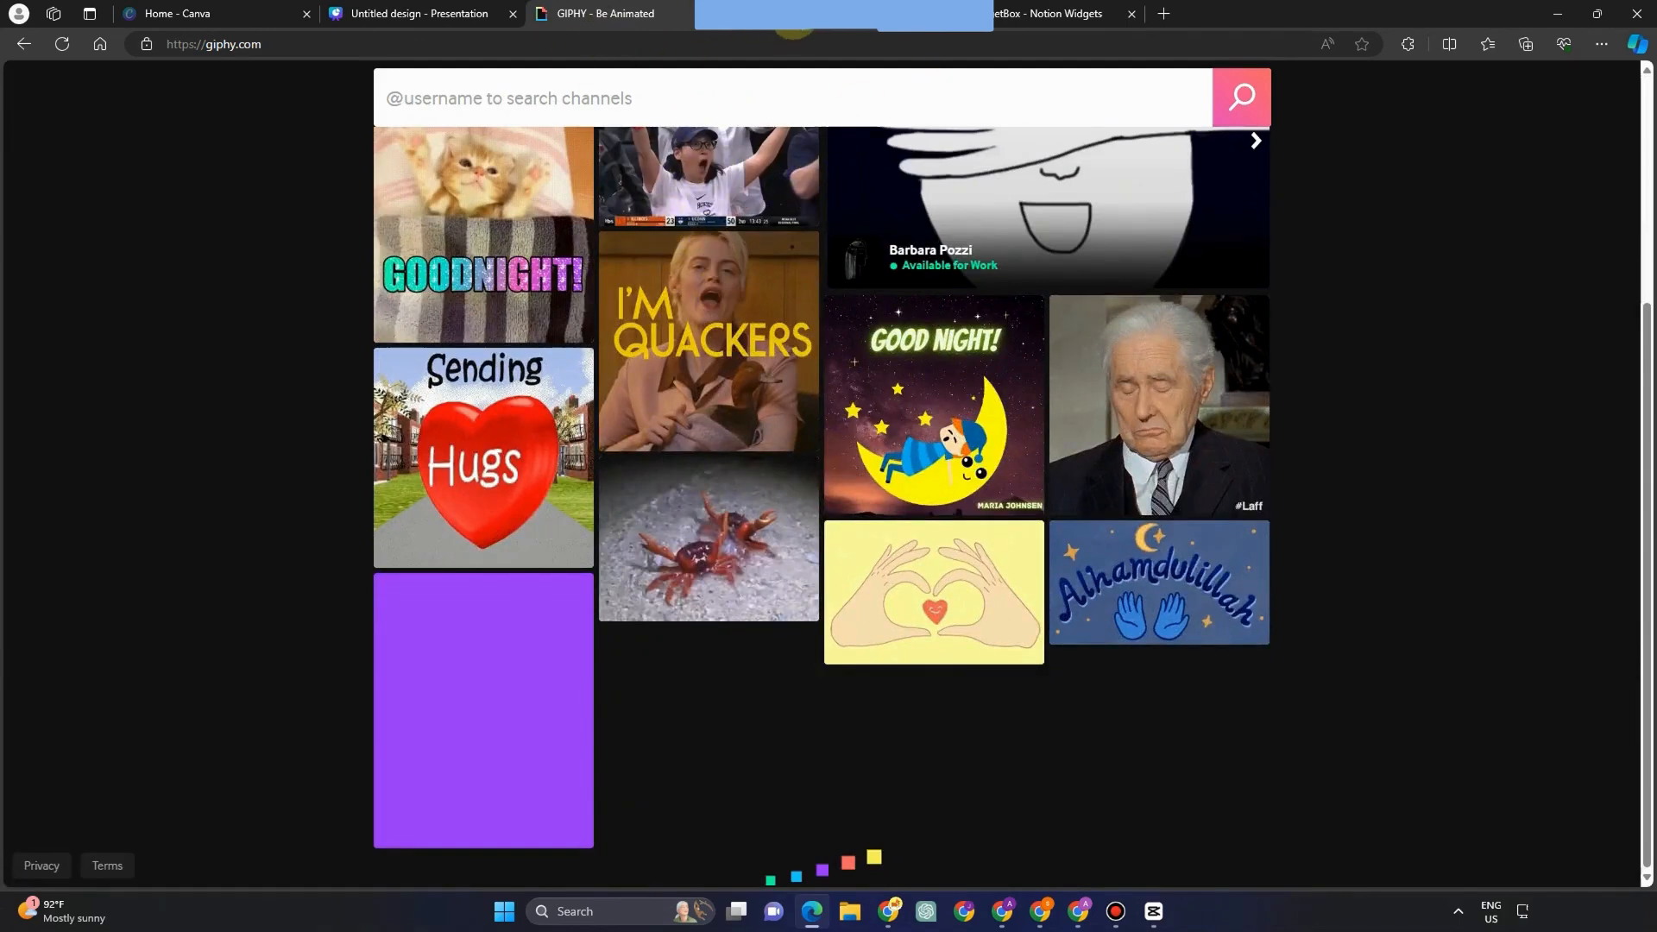
click(794, 19)
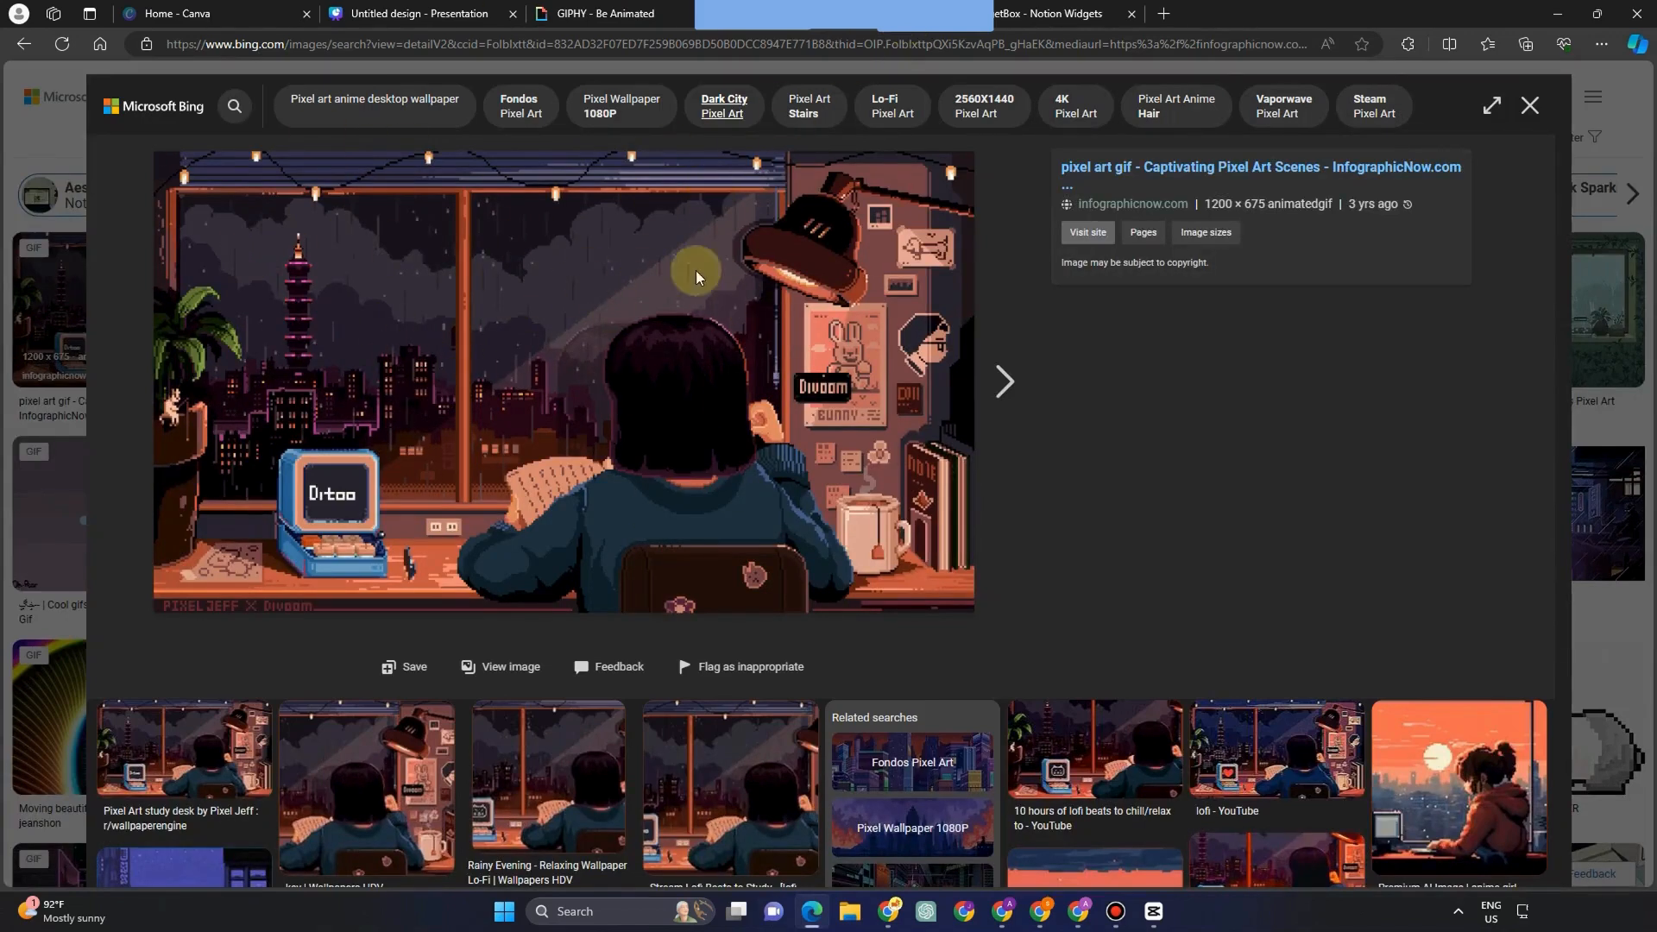
Return to Notion in Chrome and replace the Habit tracker page's cover with the pixel art desk GIF.
mouse_move(1080, 917)
click(1080, 918)
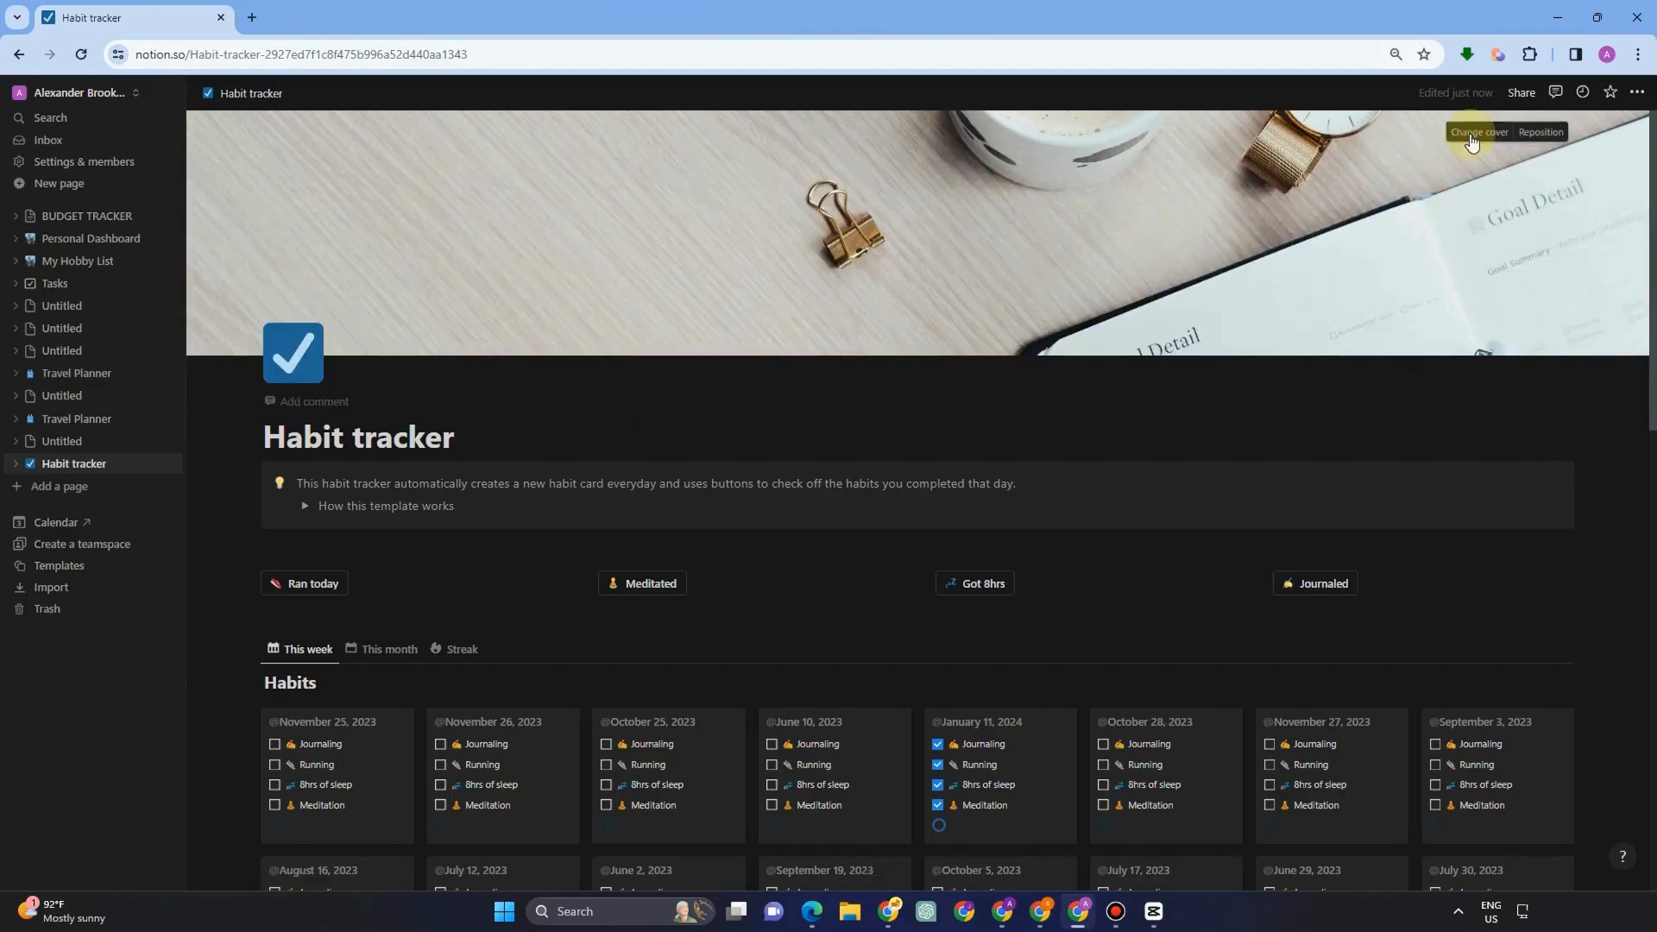
click(1472, 136)
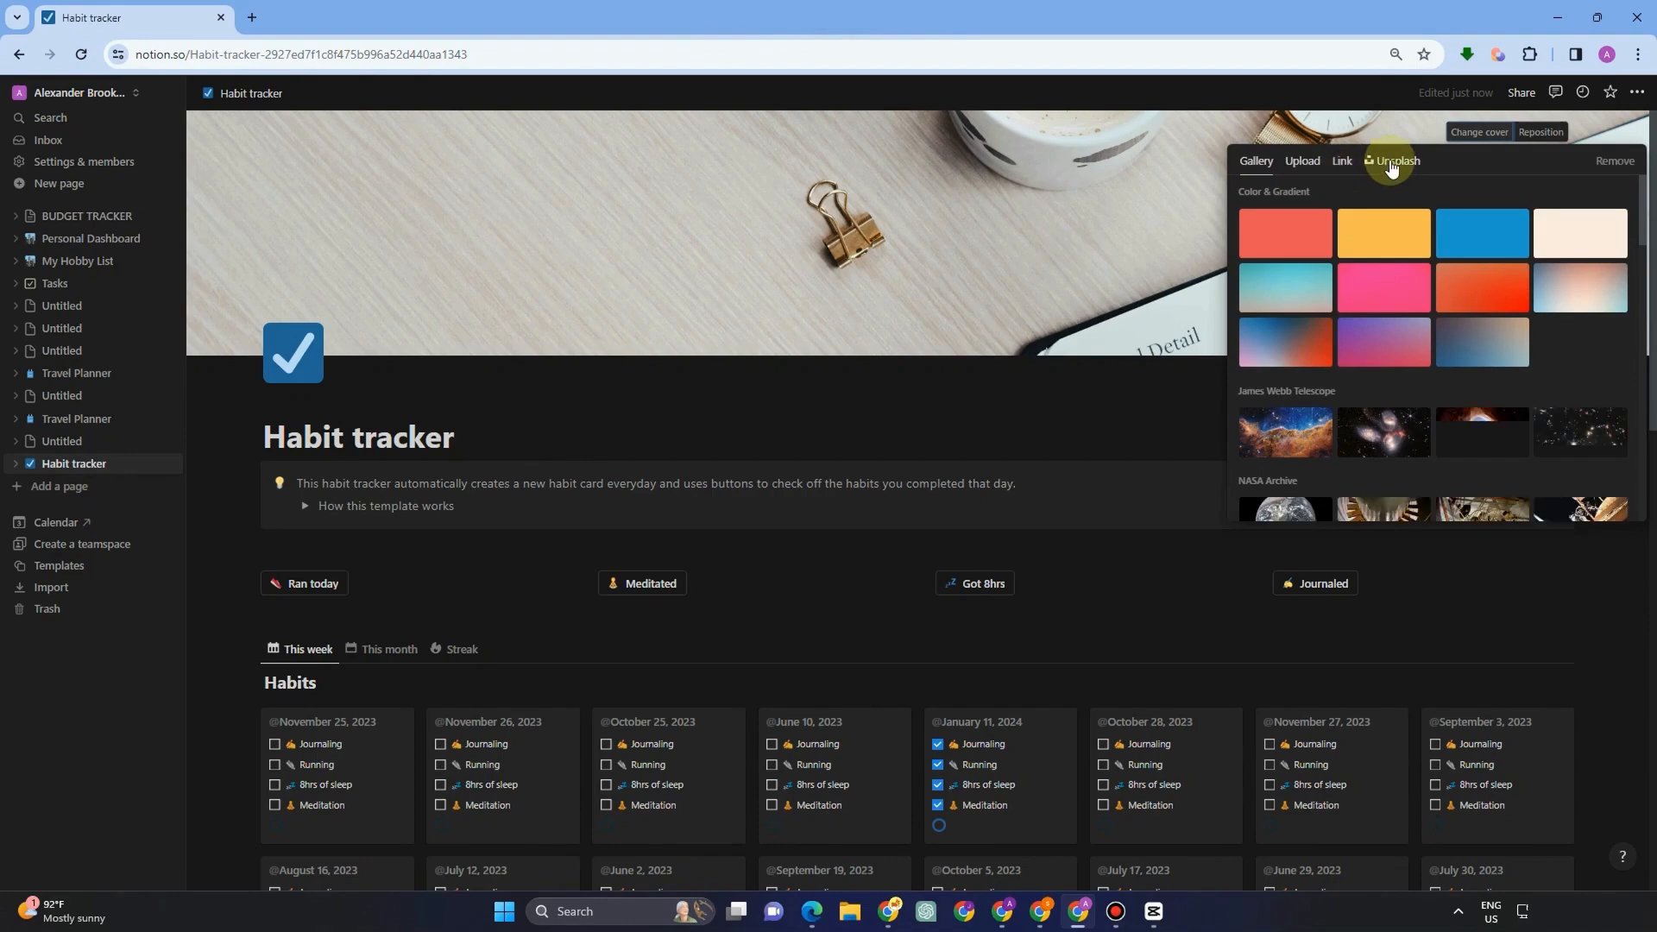
click(1341, 162)
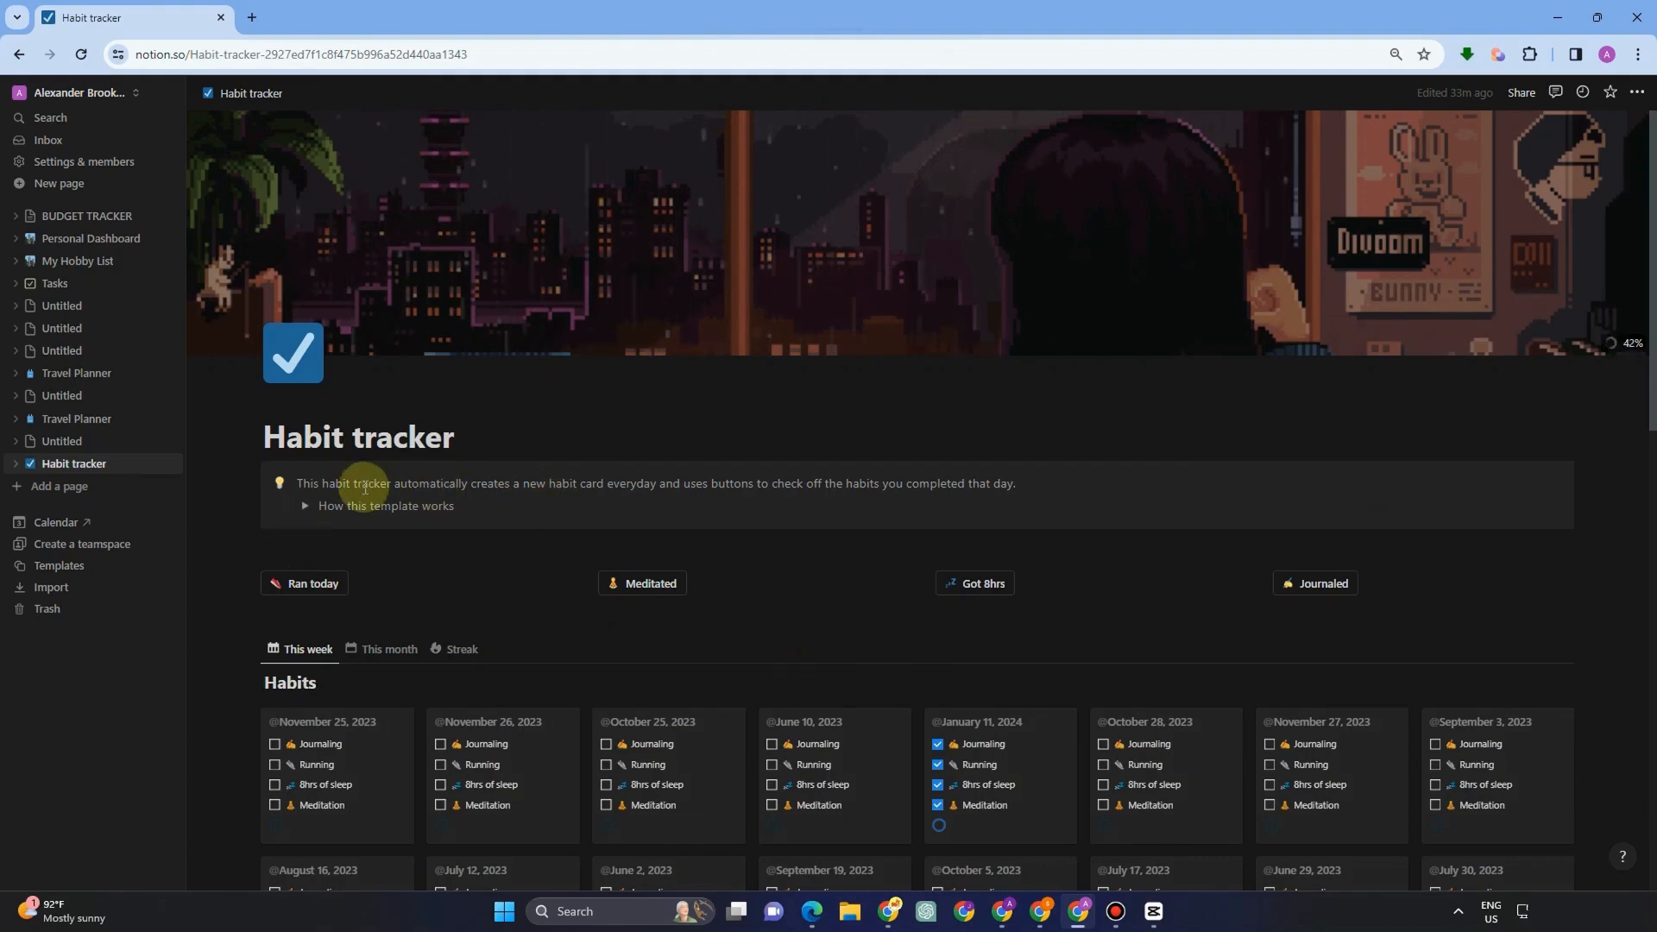
Delete the callout explaining the template beneath the Habit tracker title.
click(253, 476)
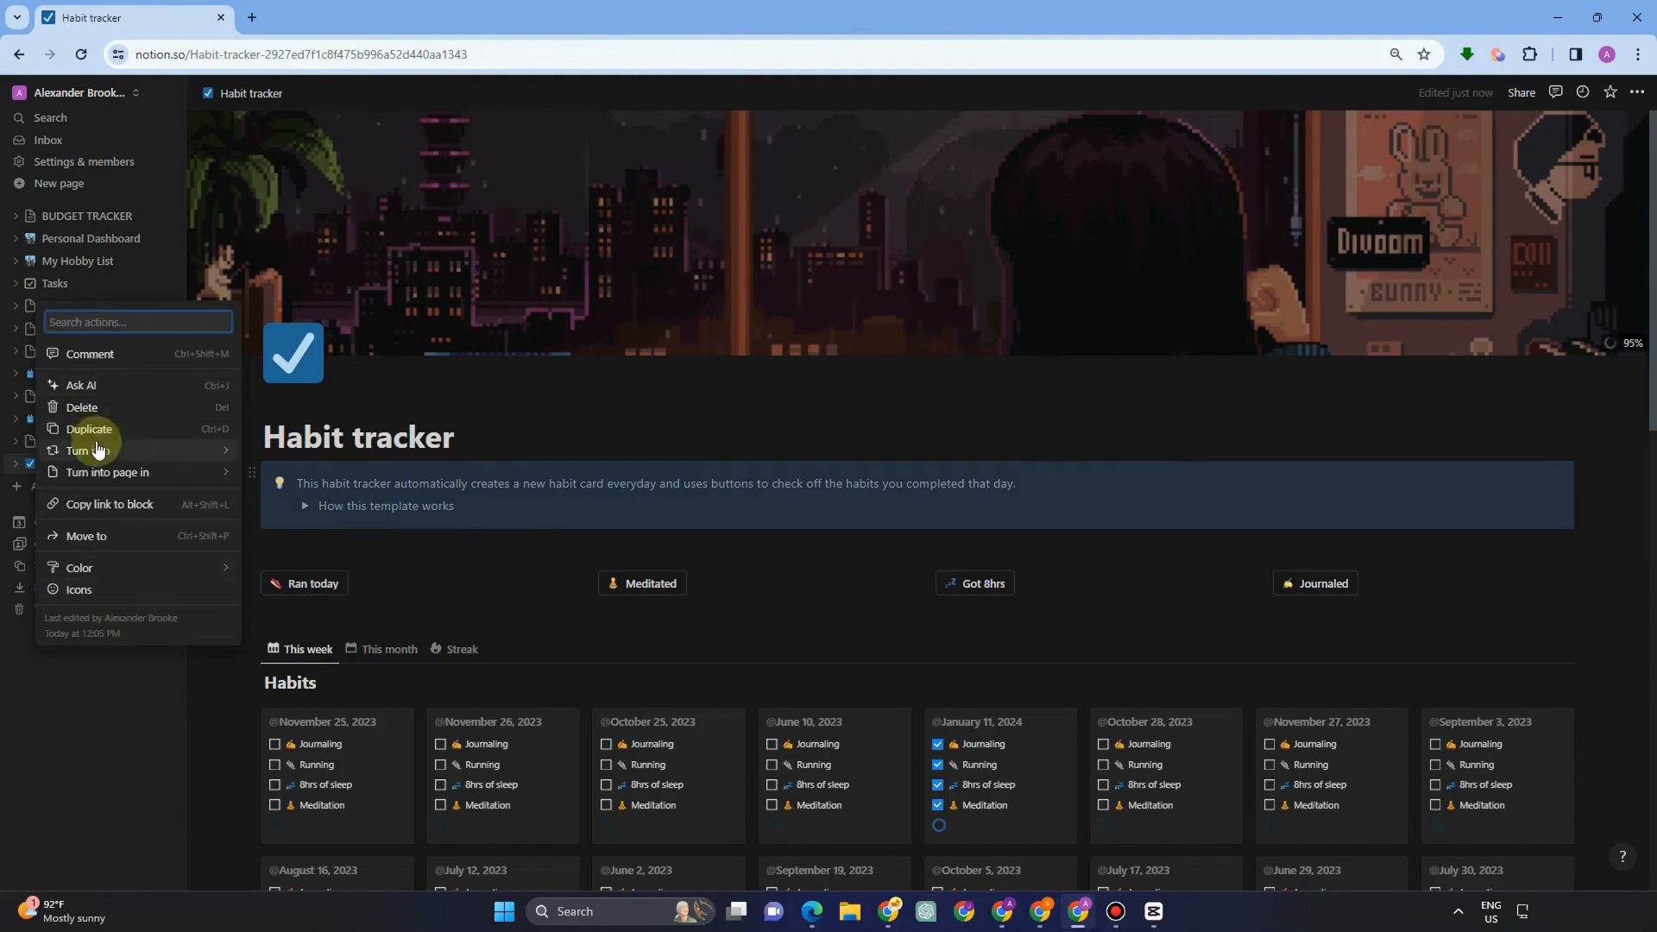
click(109, 408)
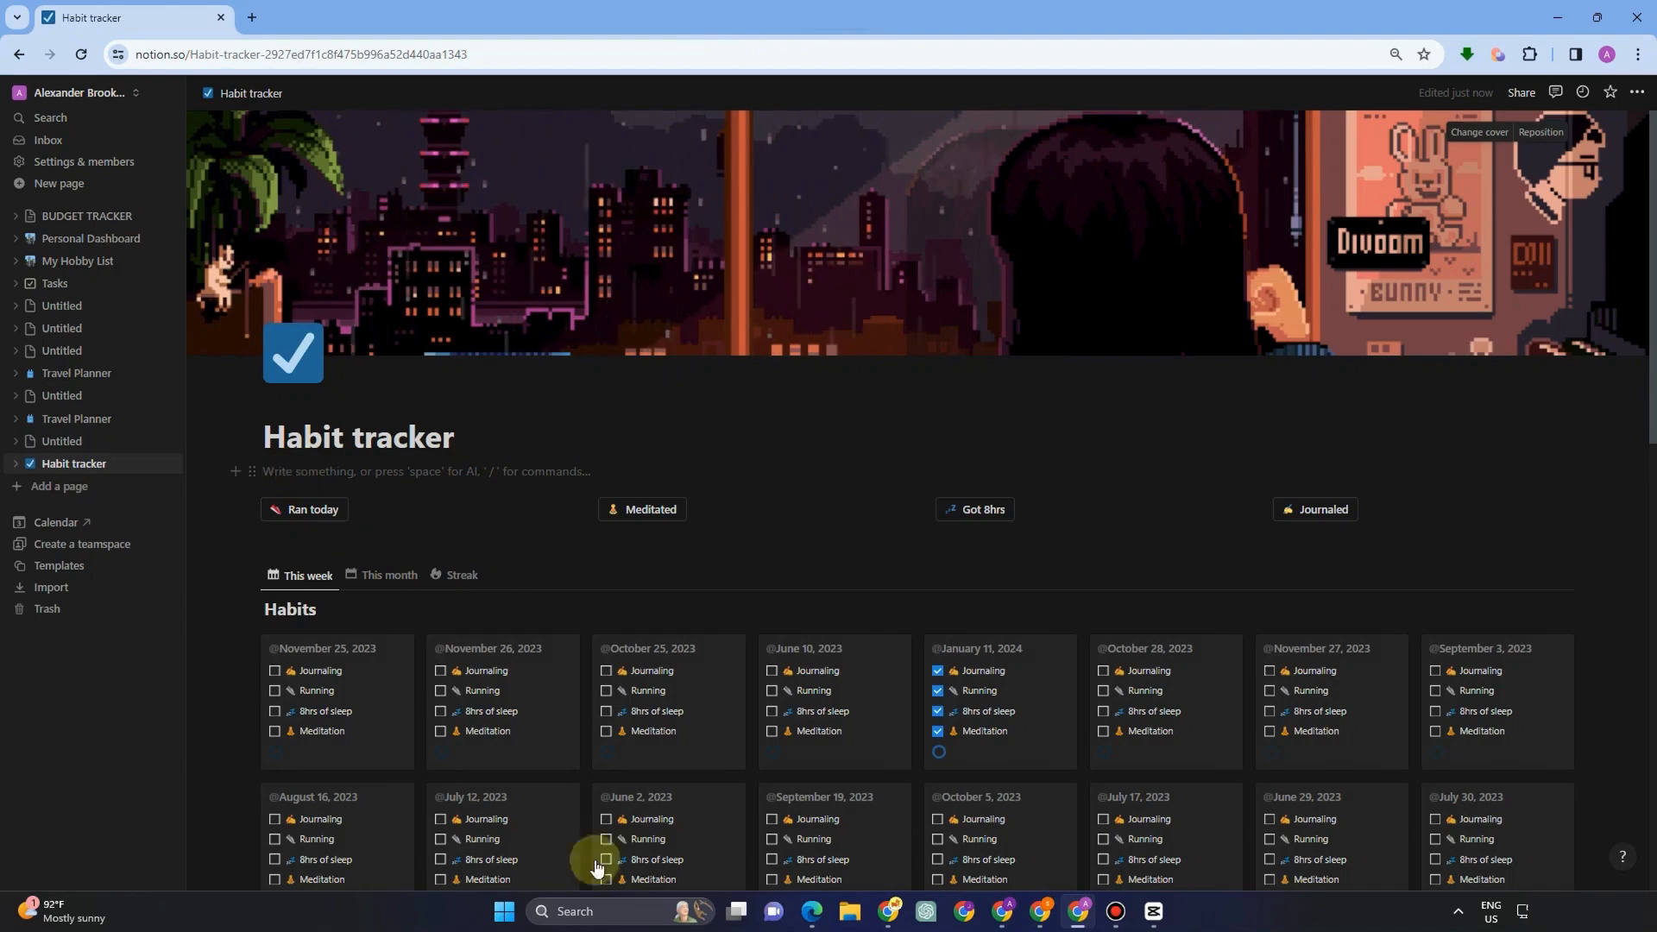
Switch to WidgetBox in Edge and create an Analog Clock widget from the Clocks category.
mouse_move(812, 911)
click(834, 850)
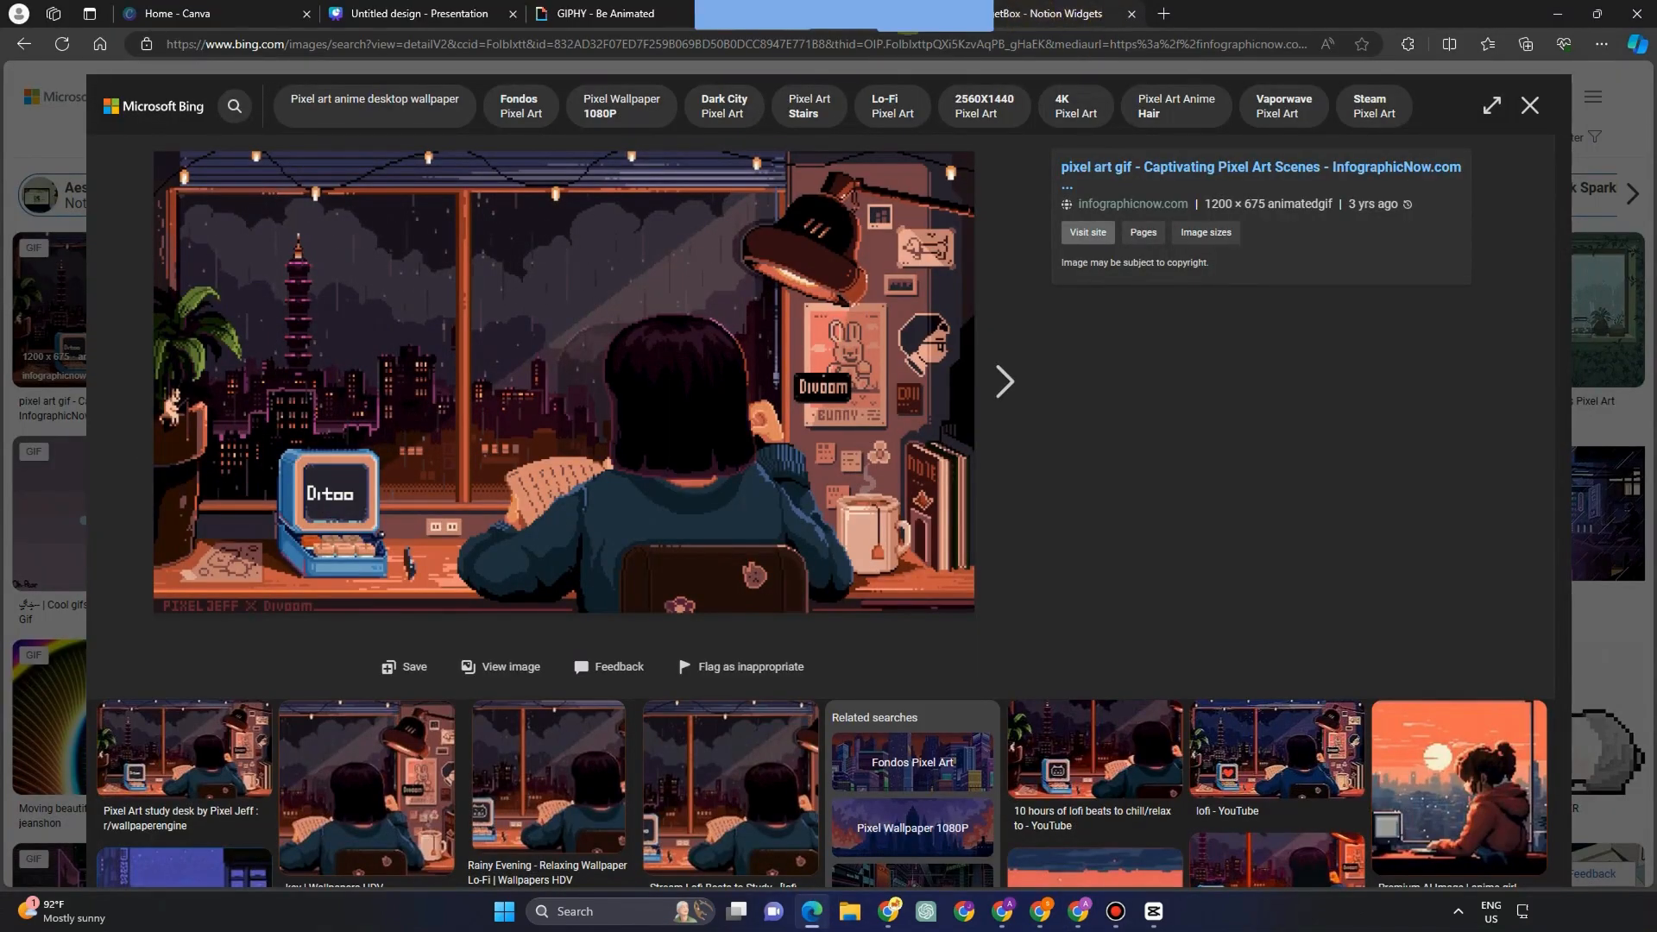
click(1031, 17)
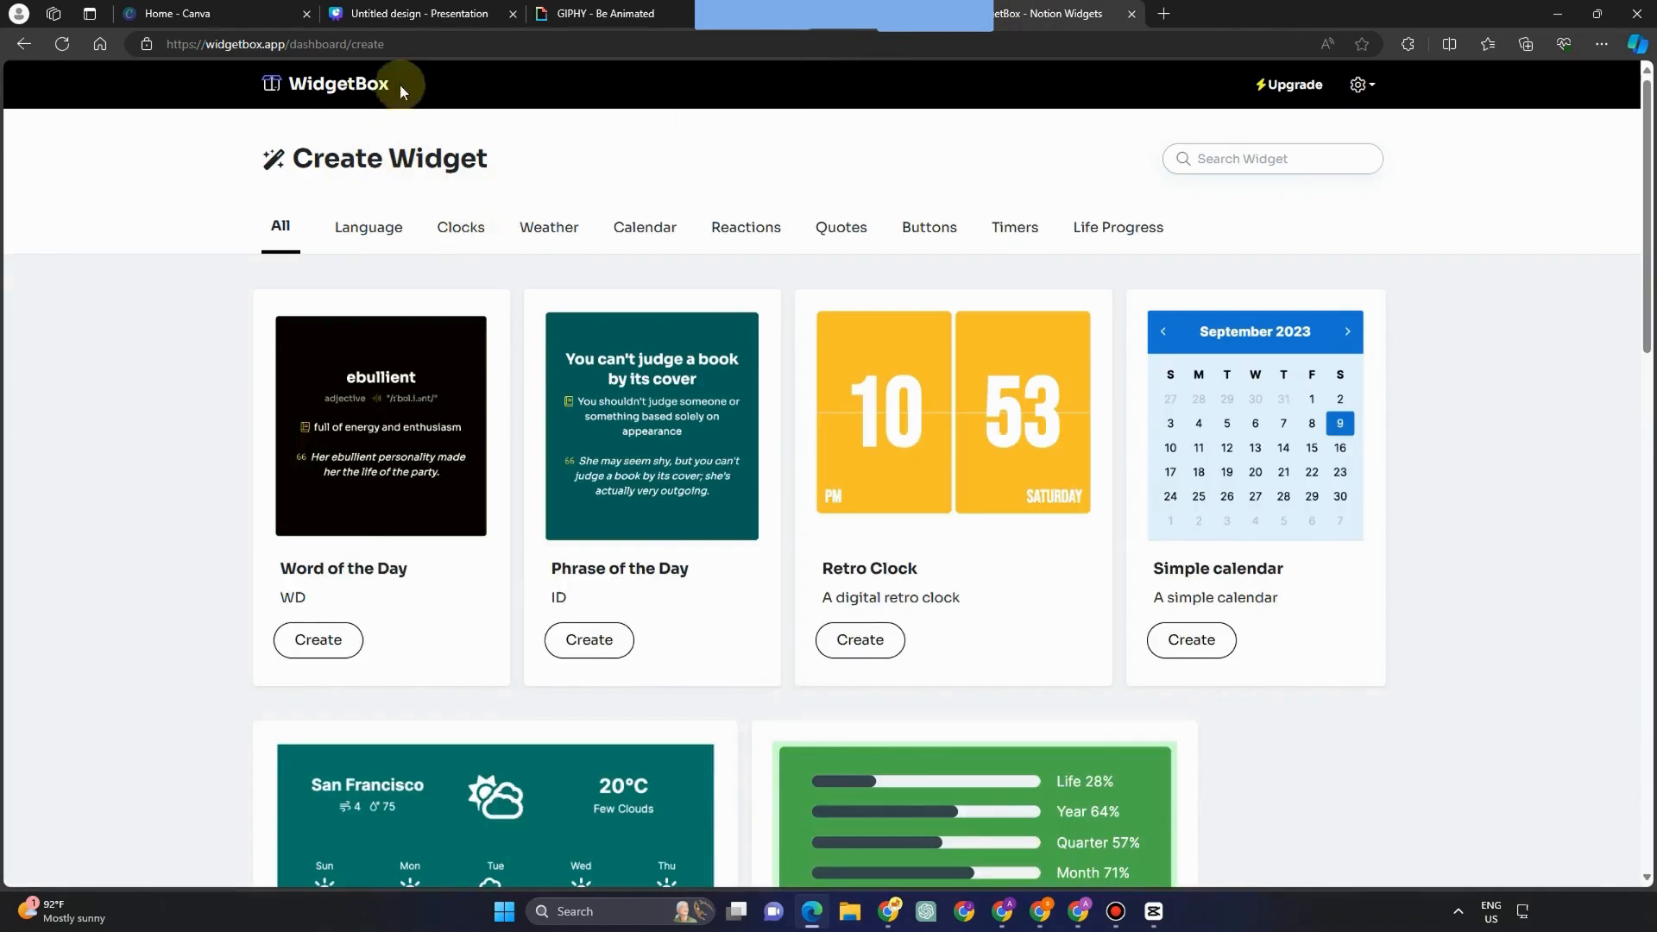
click(469, 229)
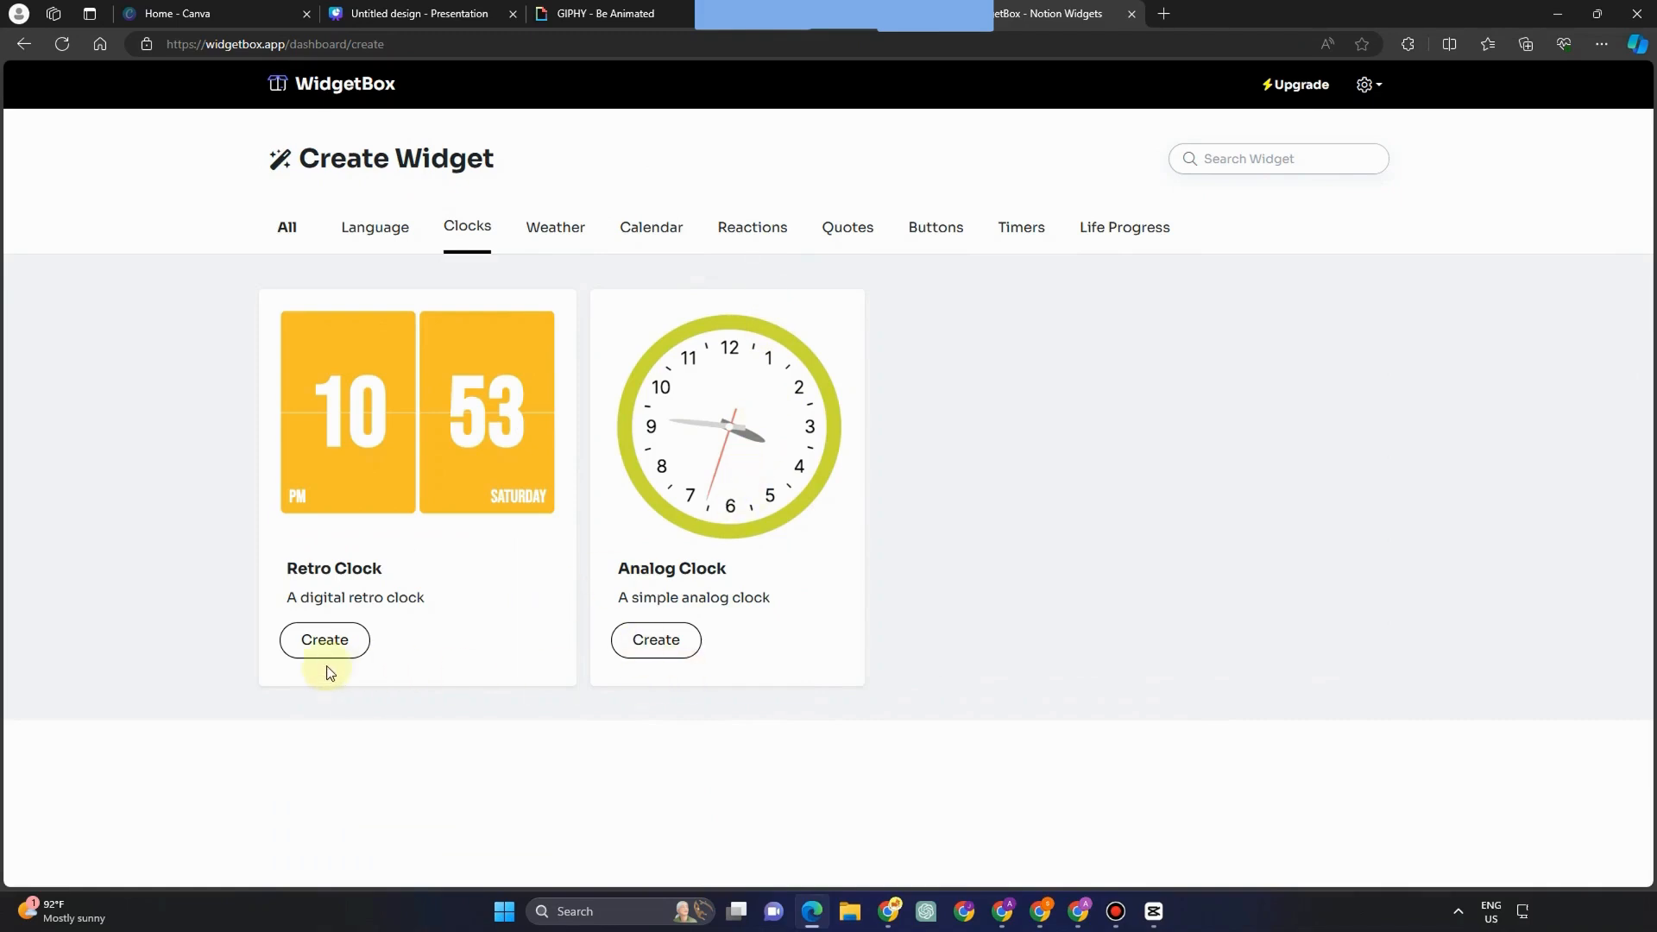
click(658, 641)
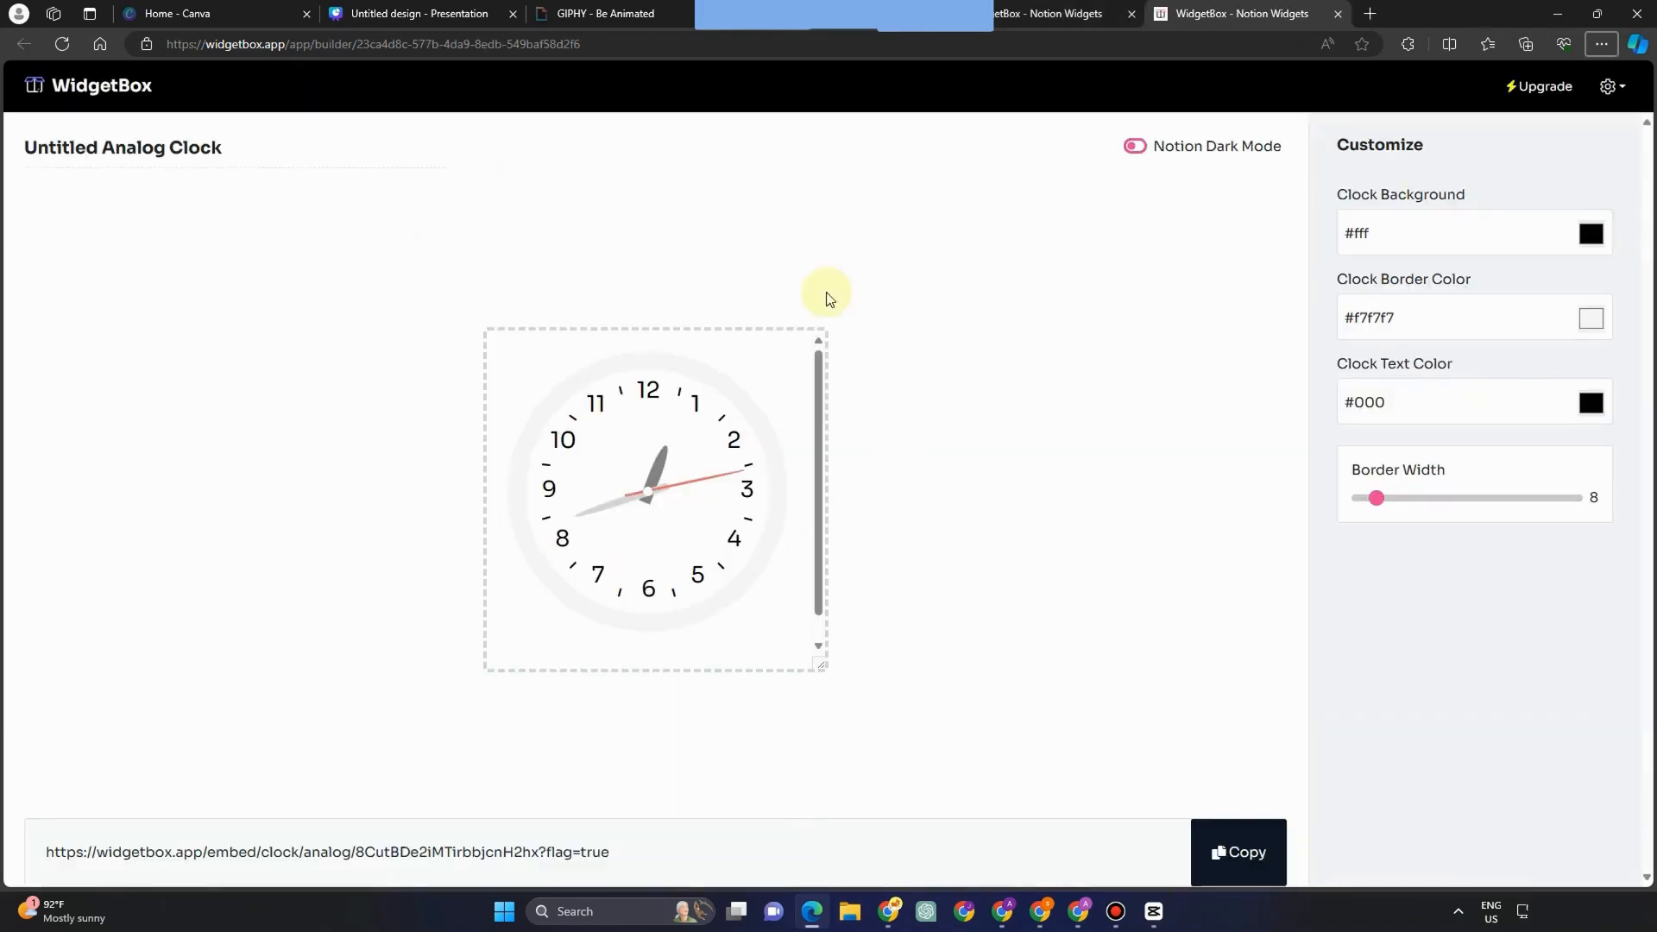
click(1590, 236)
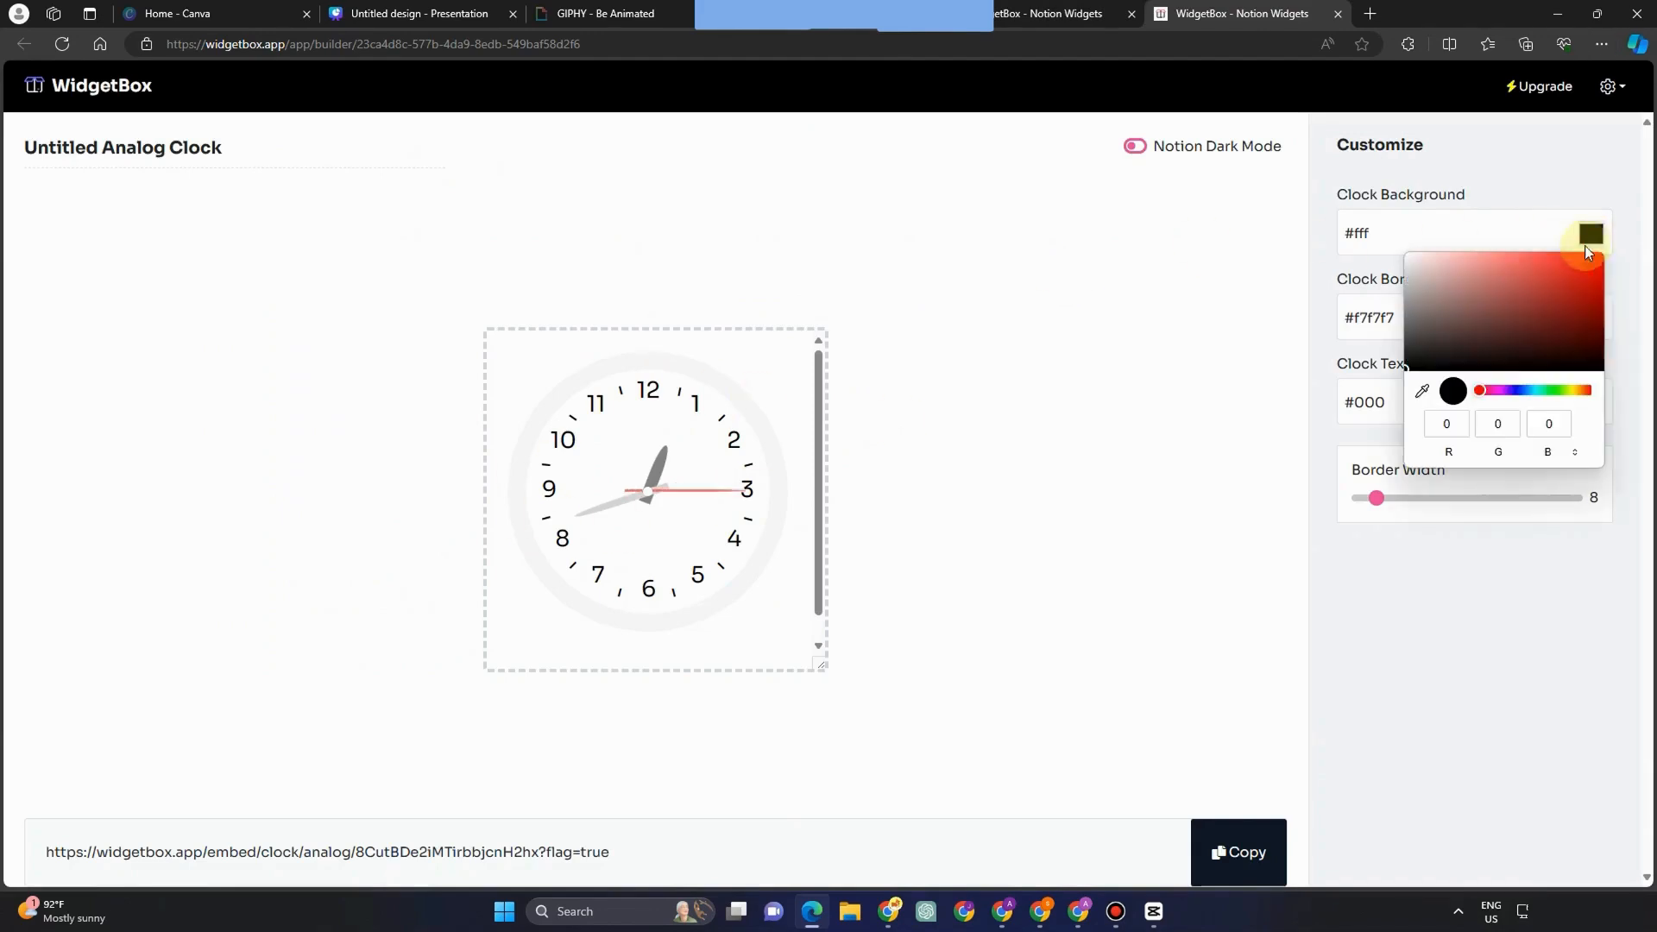
click(1381, 232)
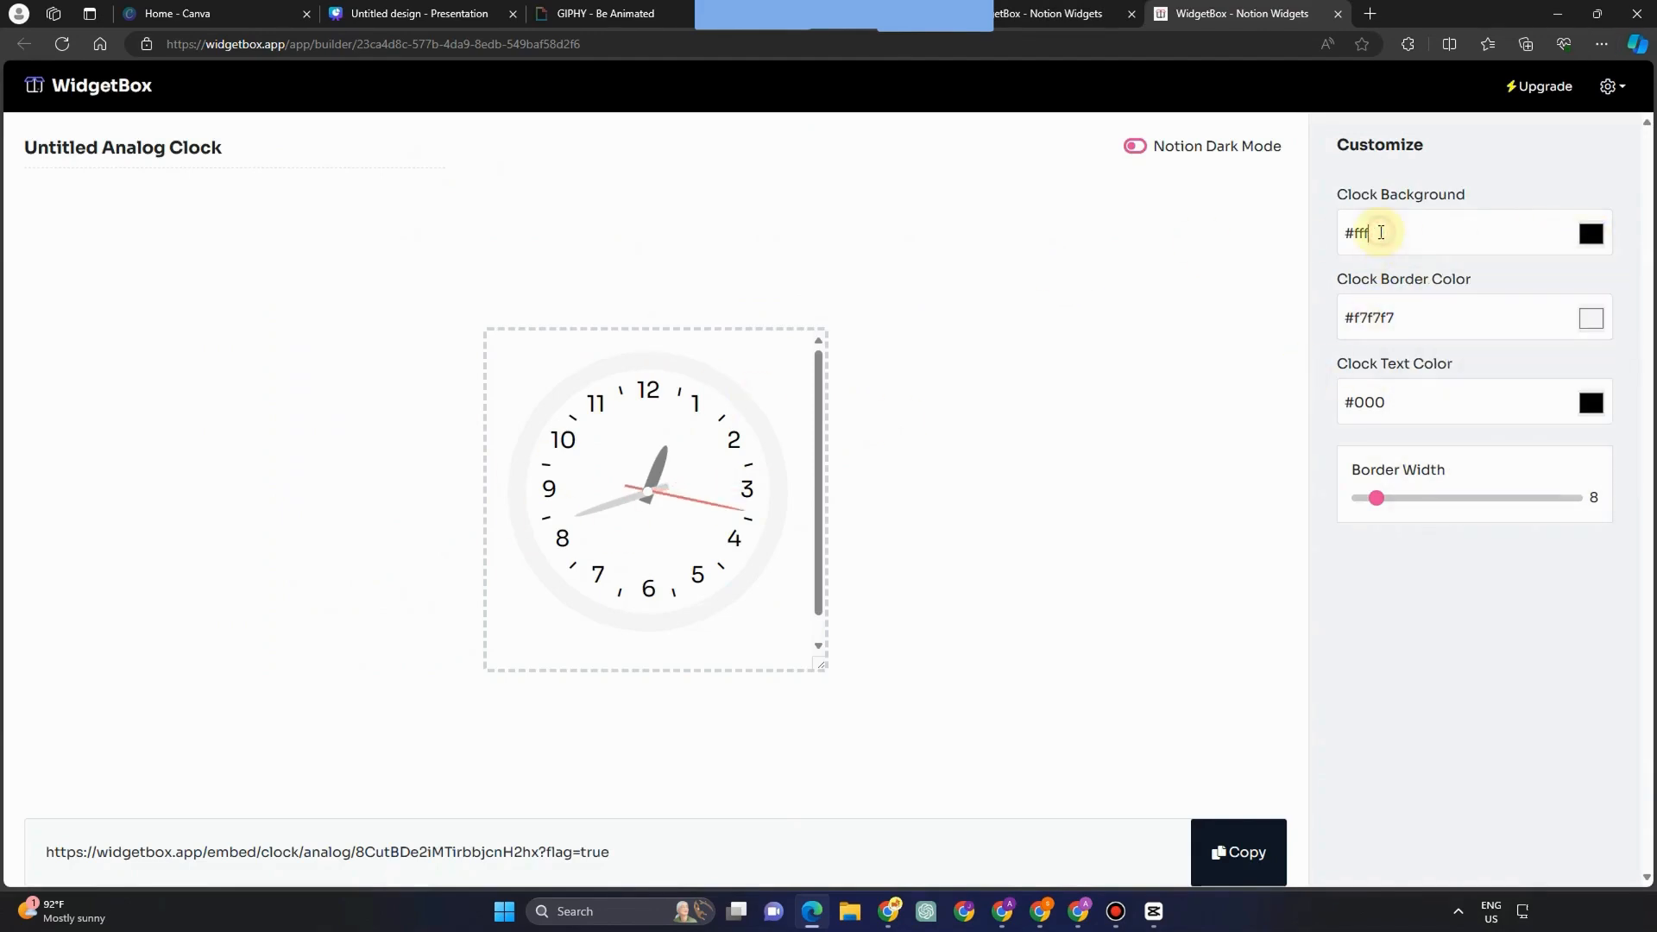
click(1600, 329)
click(1462, 640)
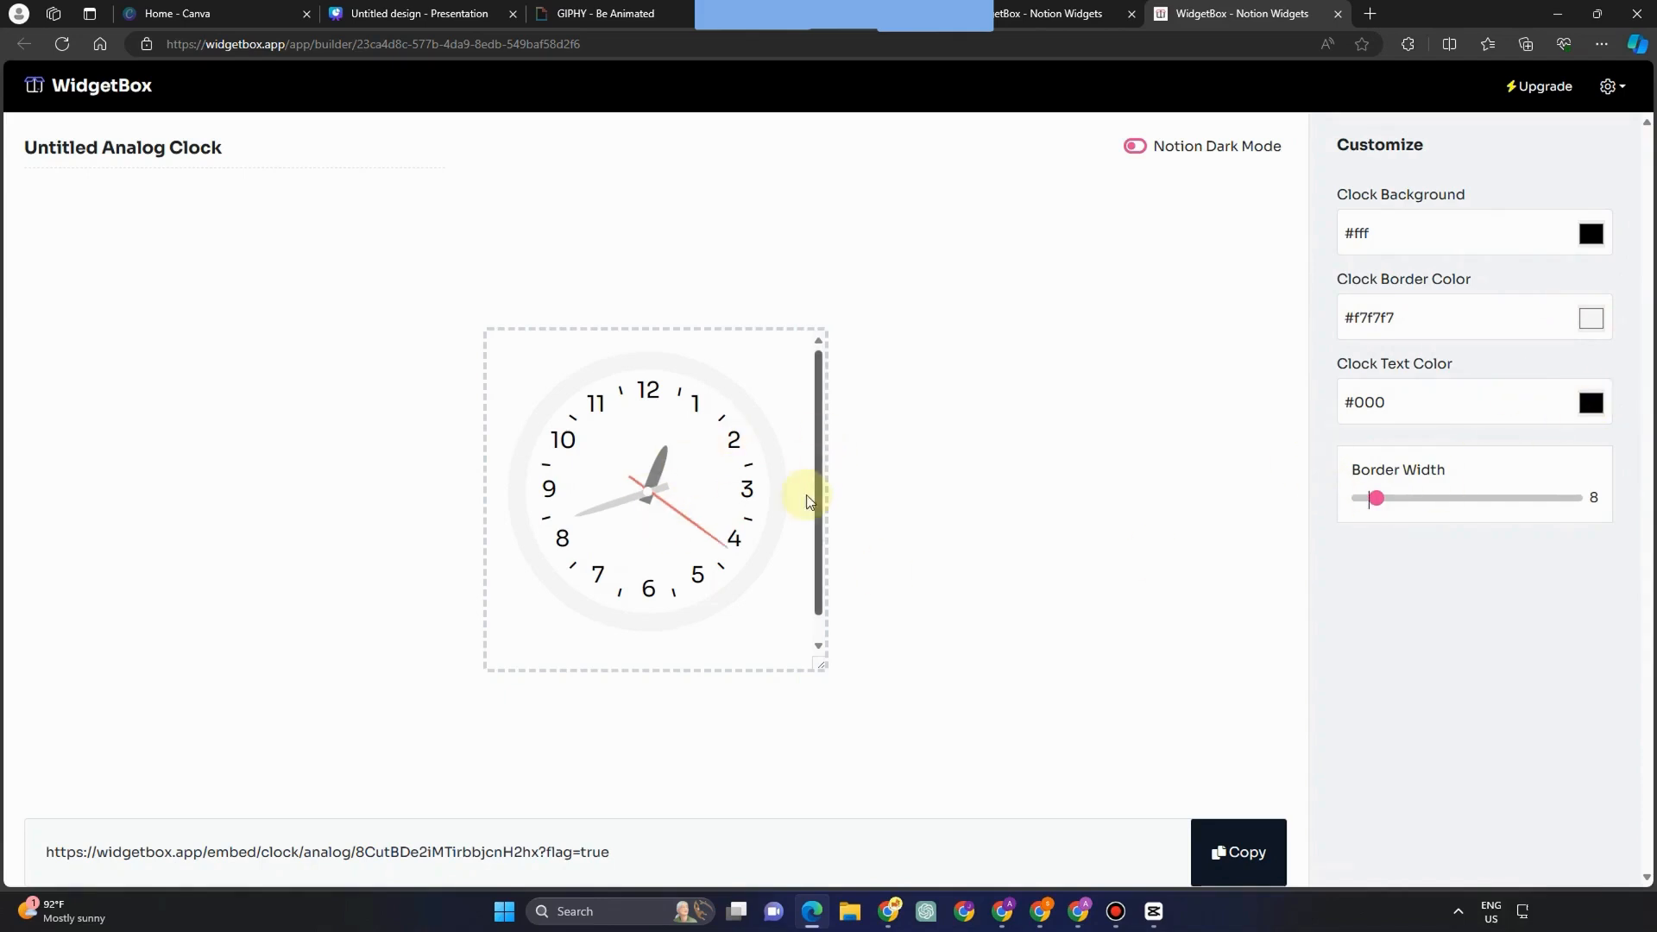
Turn on Notion Dark Mode for the analog clock, copy its embed link and return to Notion in Chrome.
click(1136, 147)
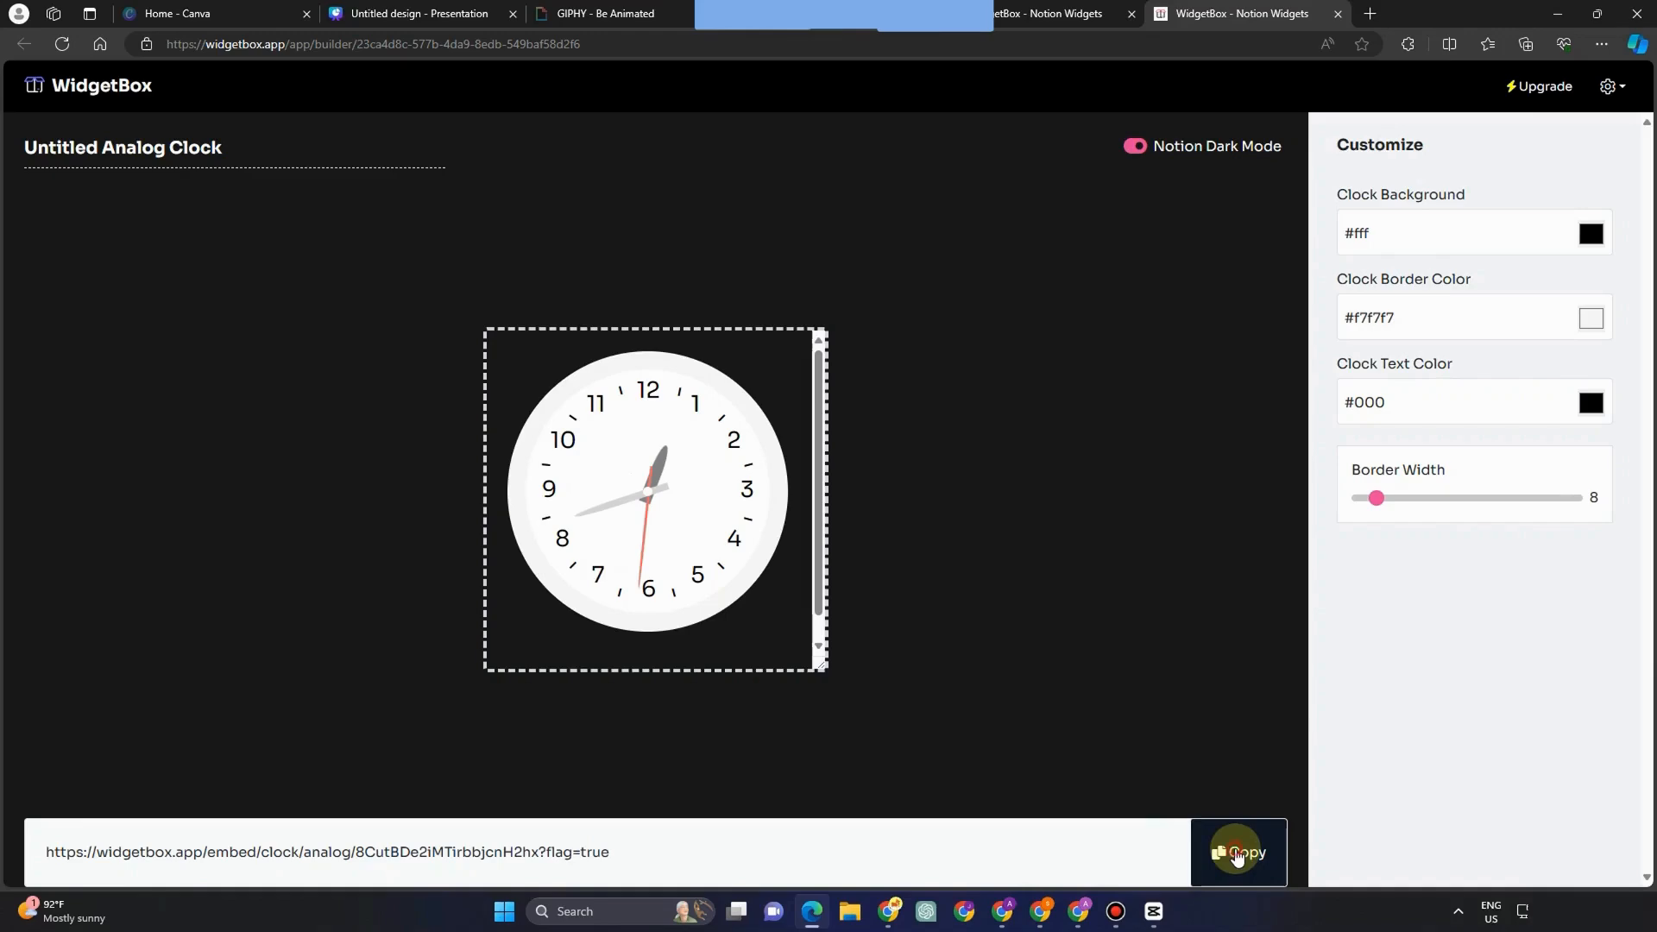
click(1089, 922)
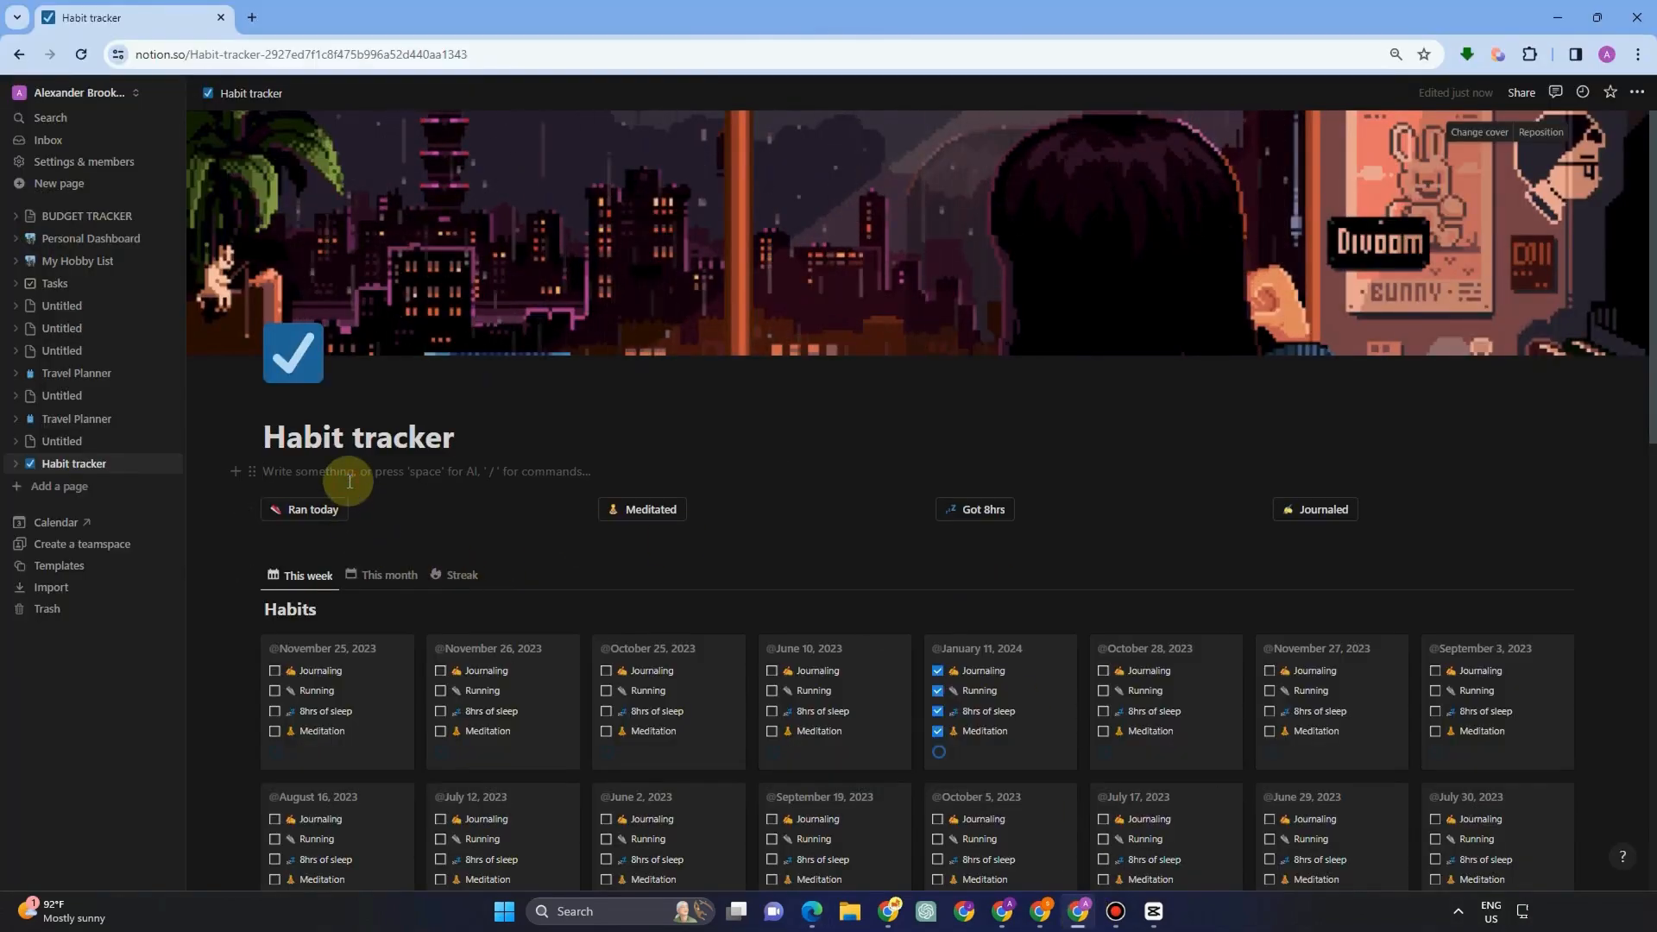
Embed the analog clock widget beneath the Habit tracker title using the copied link.
text(/embed)
key(Return)
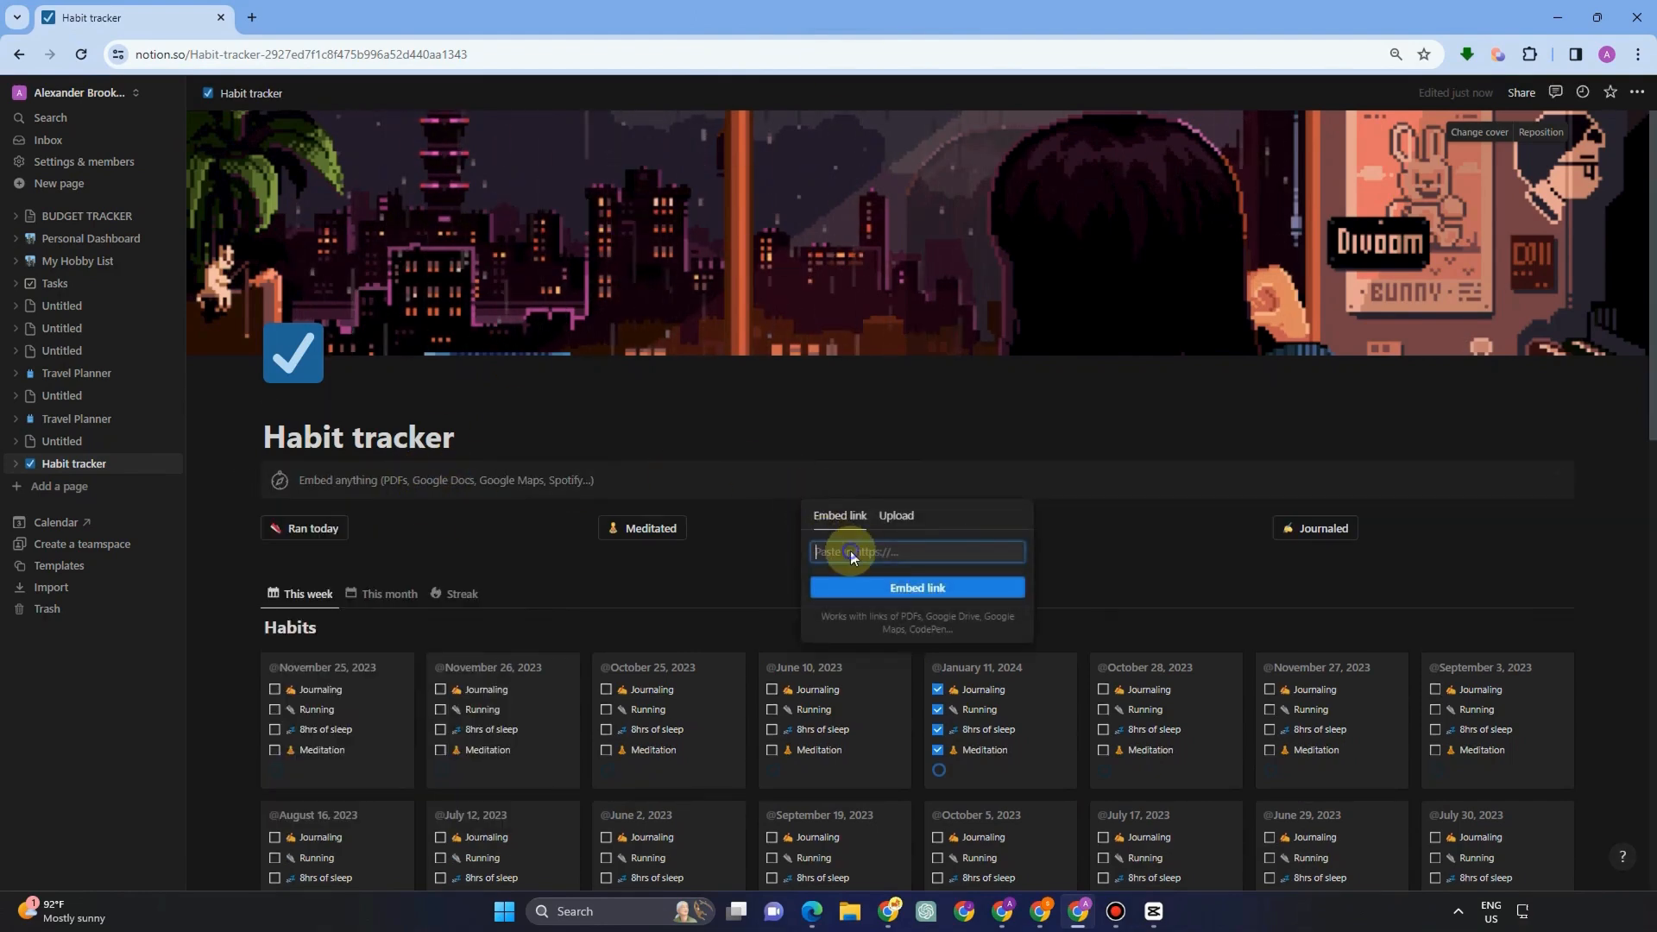
right_click(850, 550)
click(923, 285)
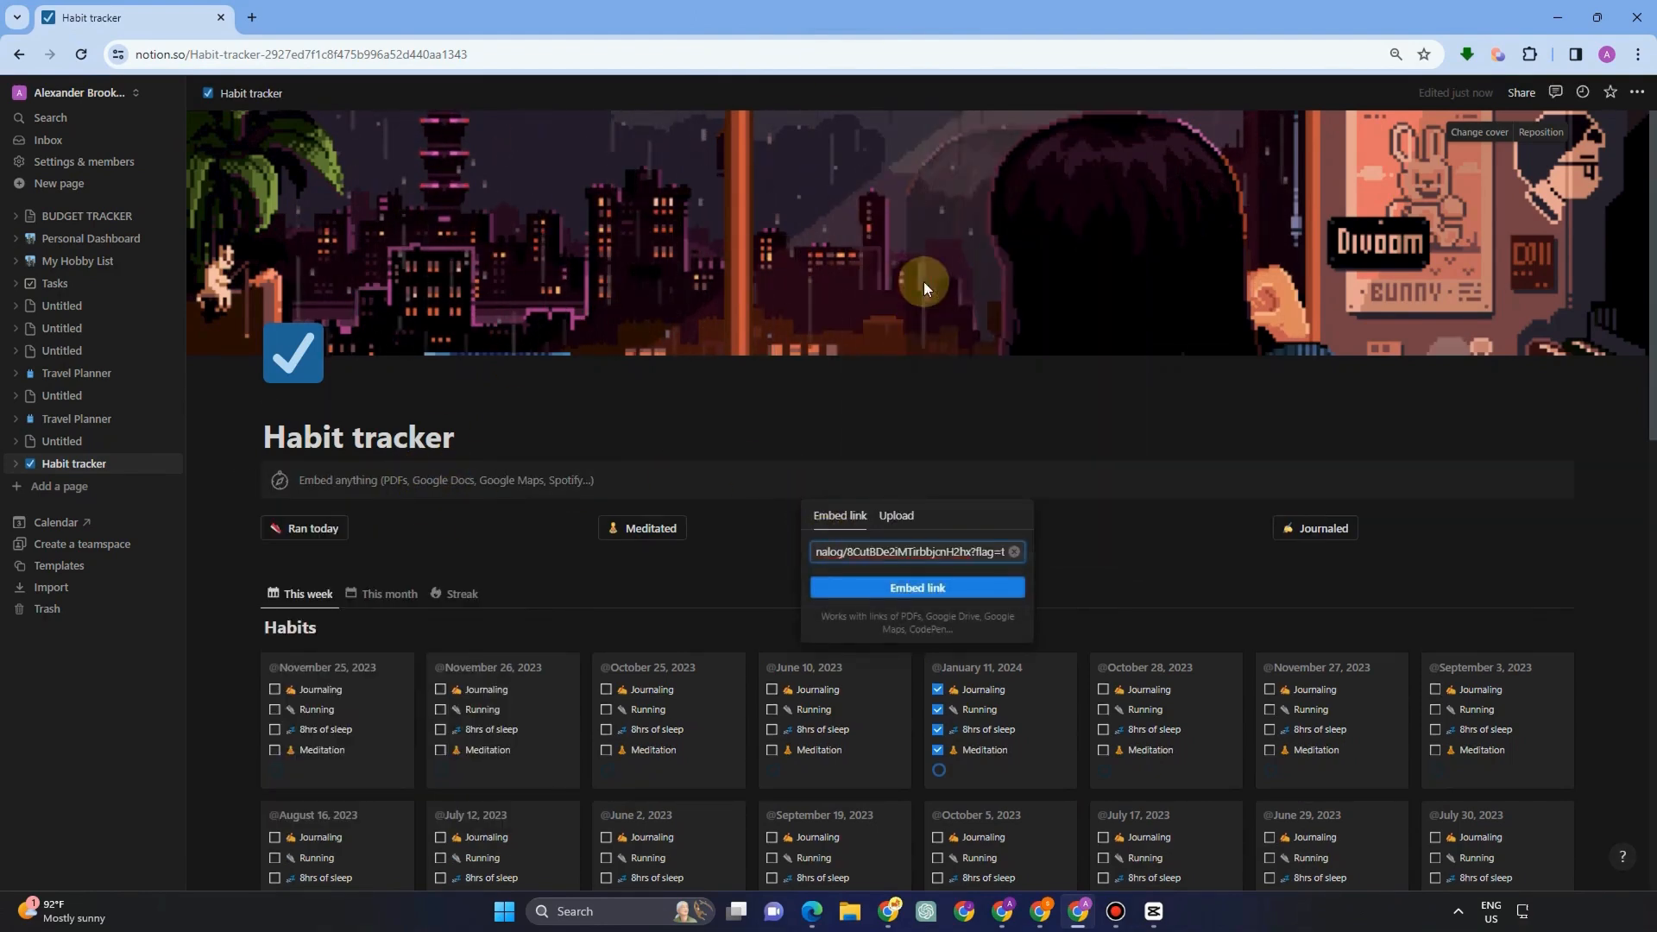
click(959, 588)
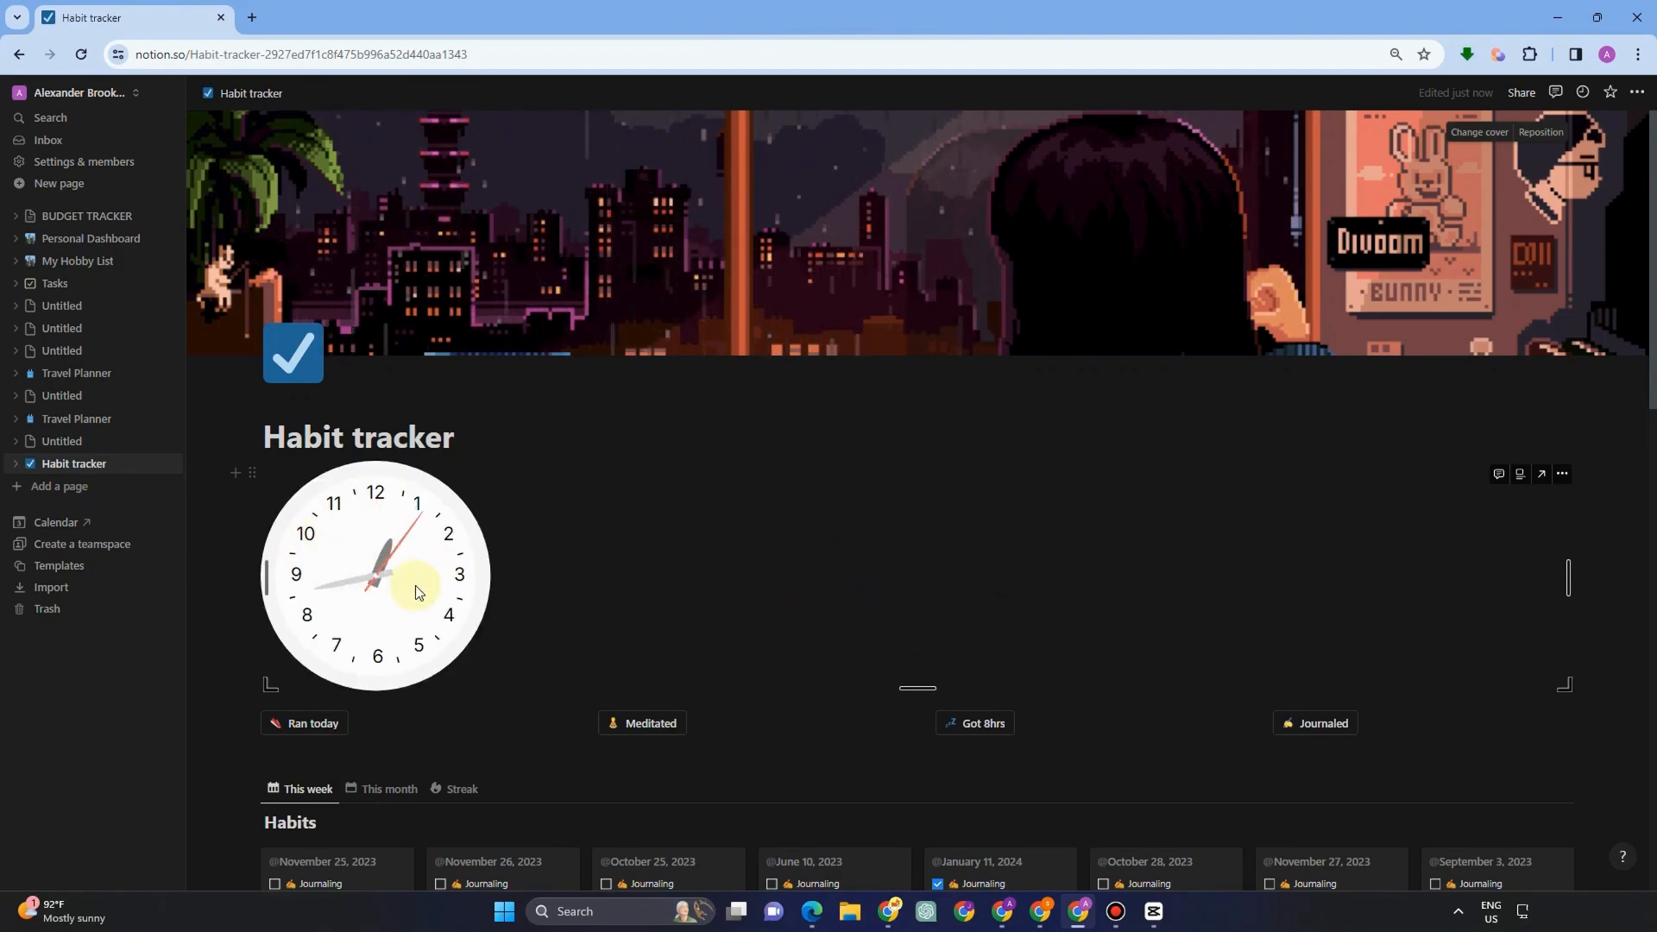
Insert a simple table below the Habits page link and extend it to five columns.
scroll(273, 494, down, 6)
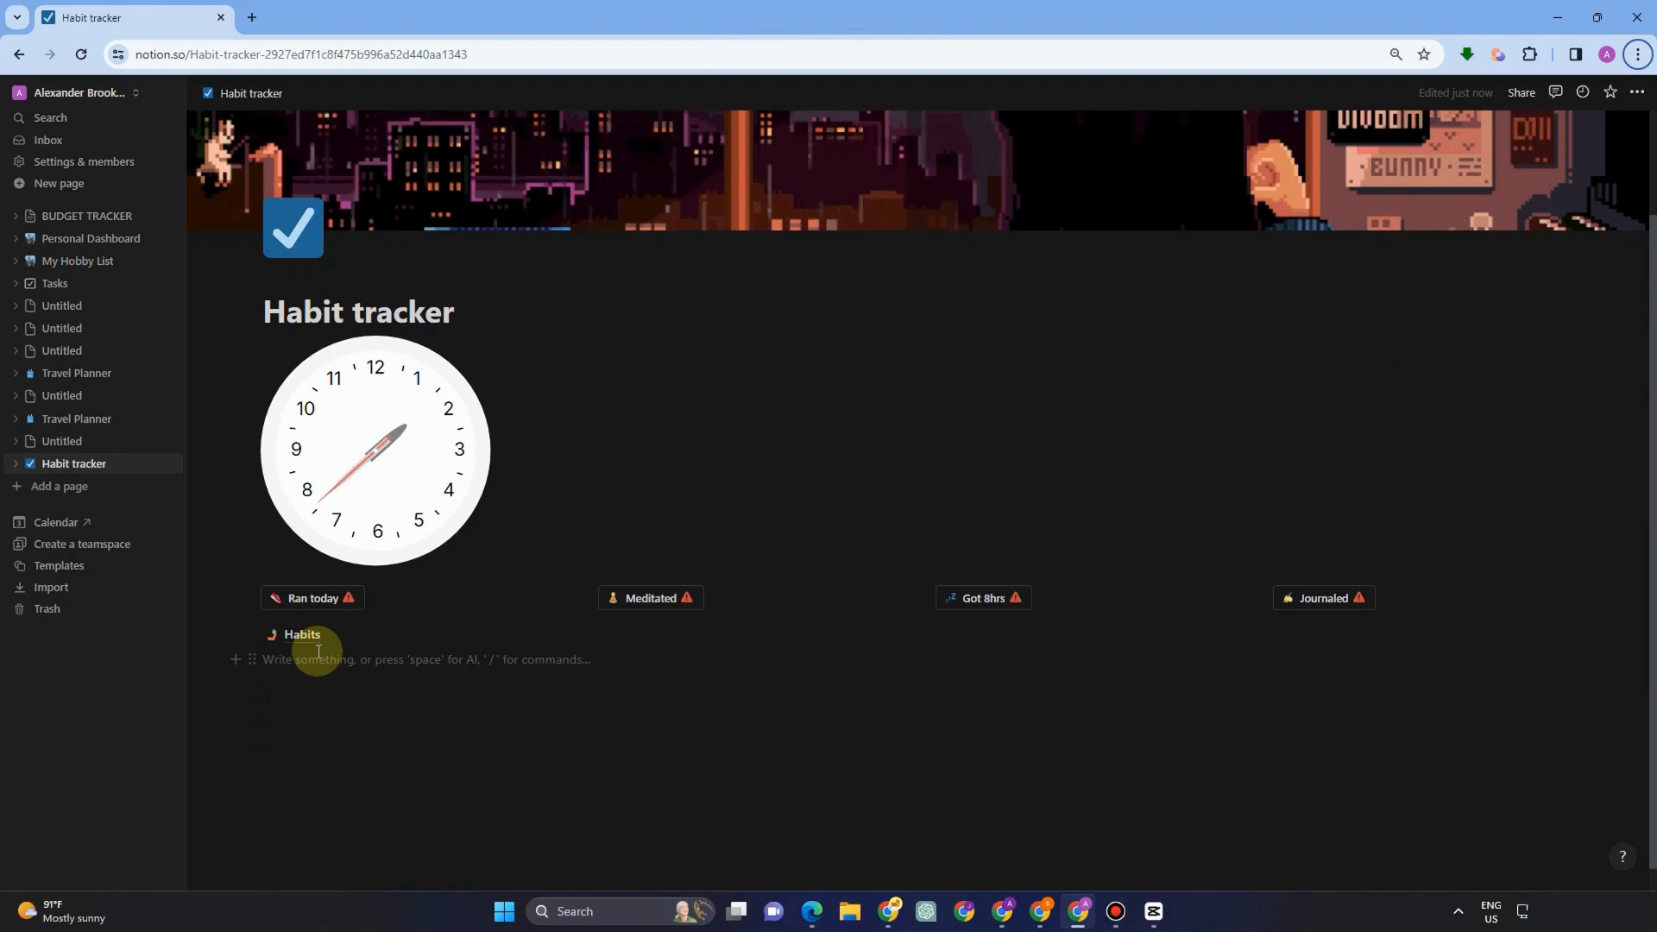
text(/)
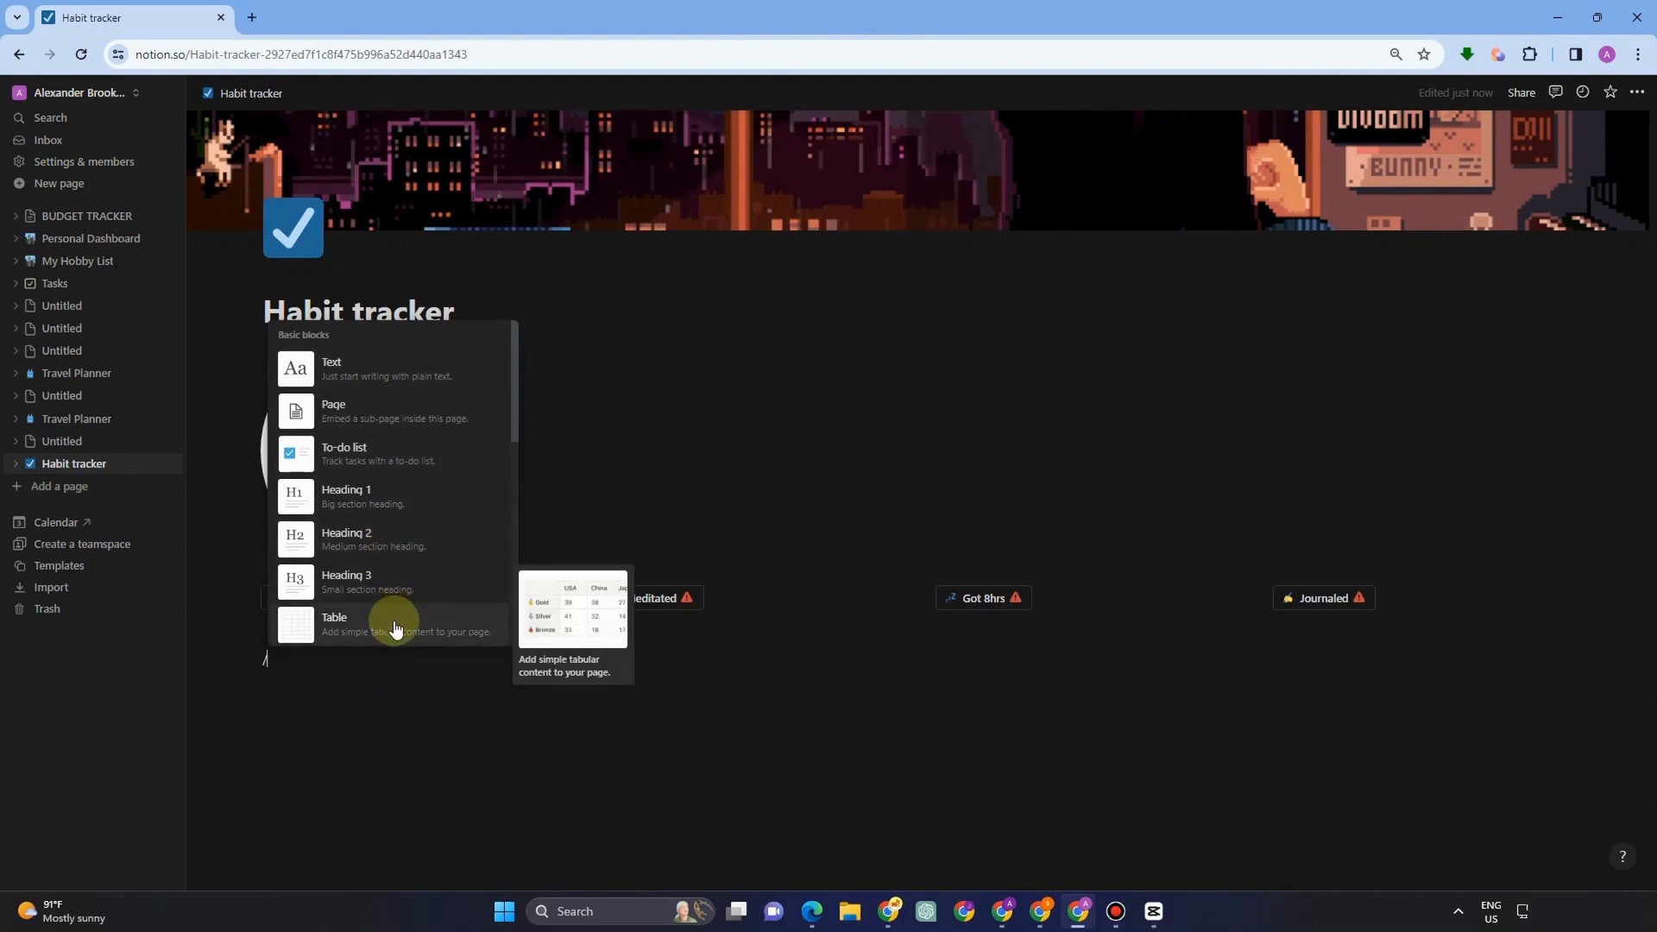
click(395, 629)
scroll(452, 671, down, 1)
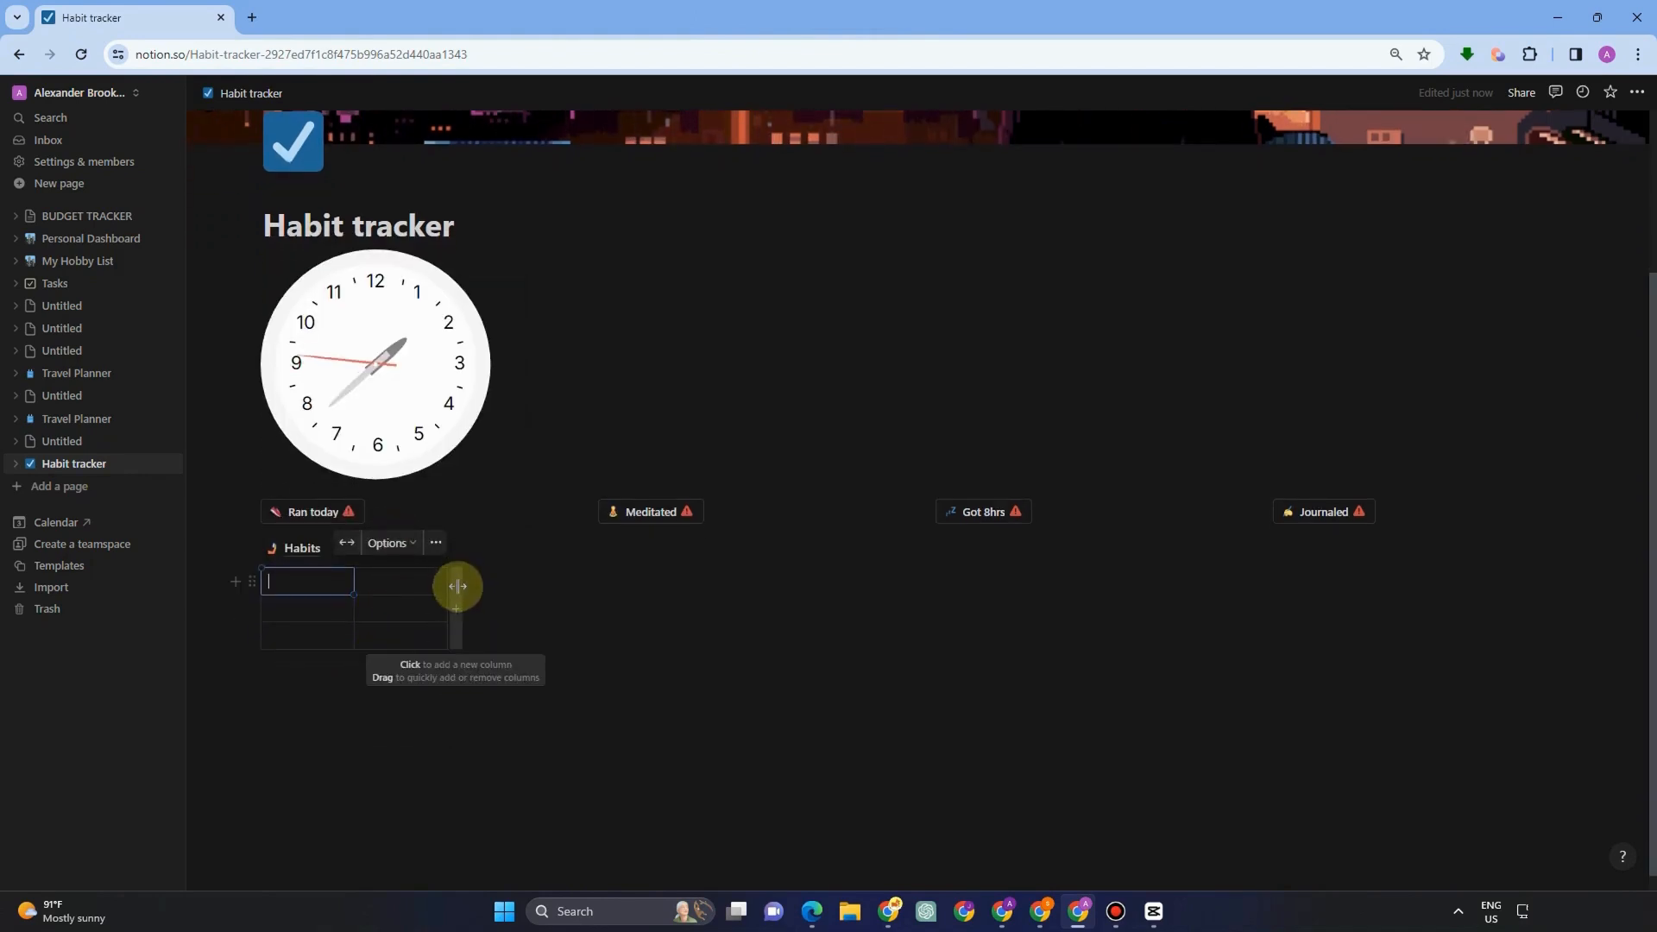
drag(555, 601, 653, 602)
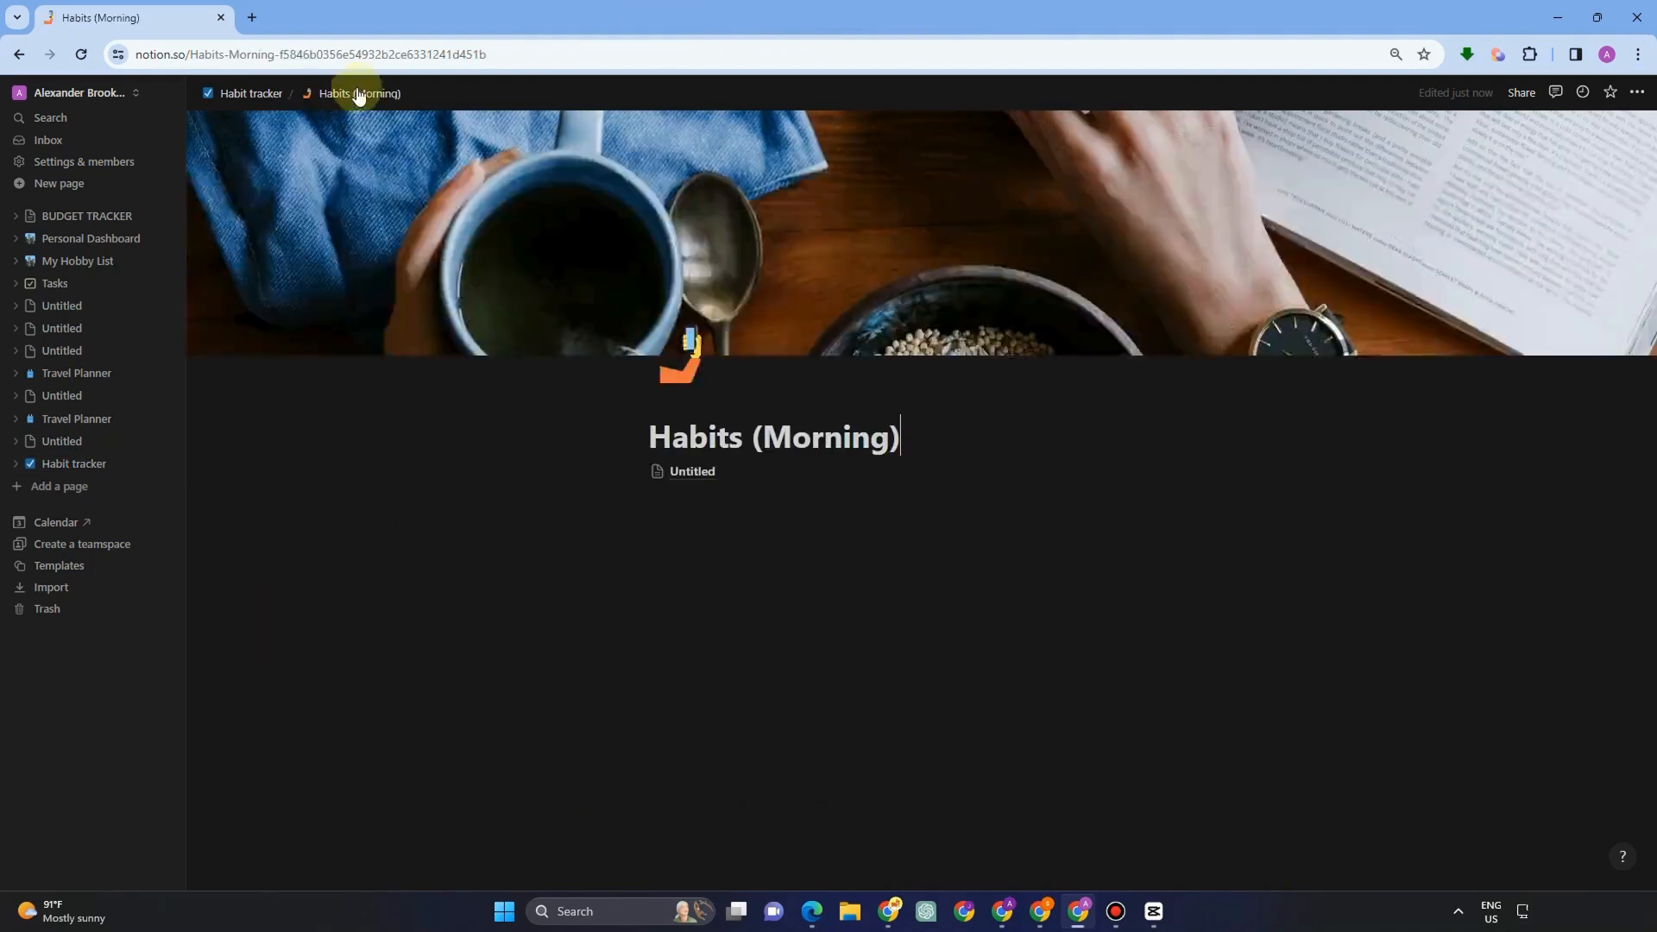
Return to the Habit tracker page and apply a brown background to the Habits (Morning) page link.
click(252, 95)
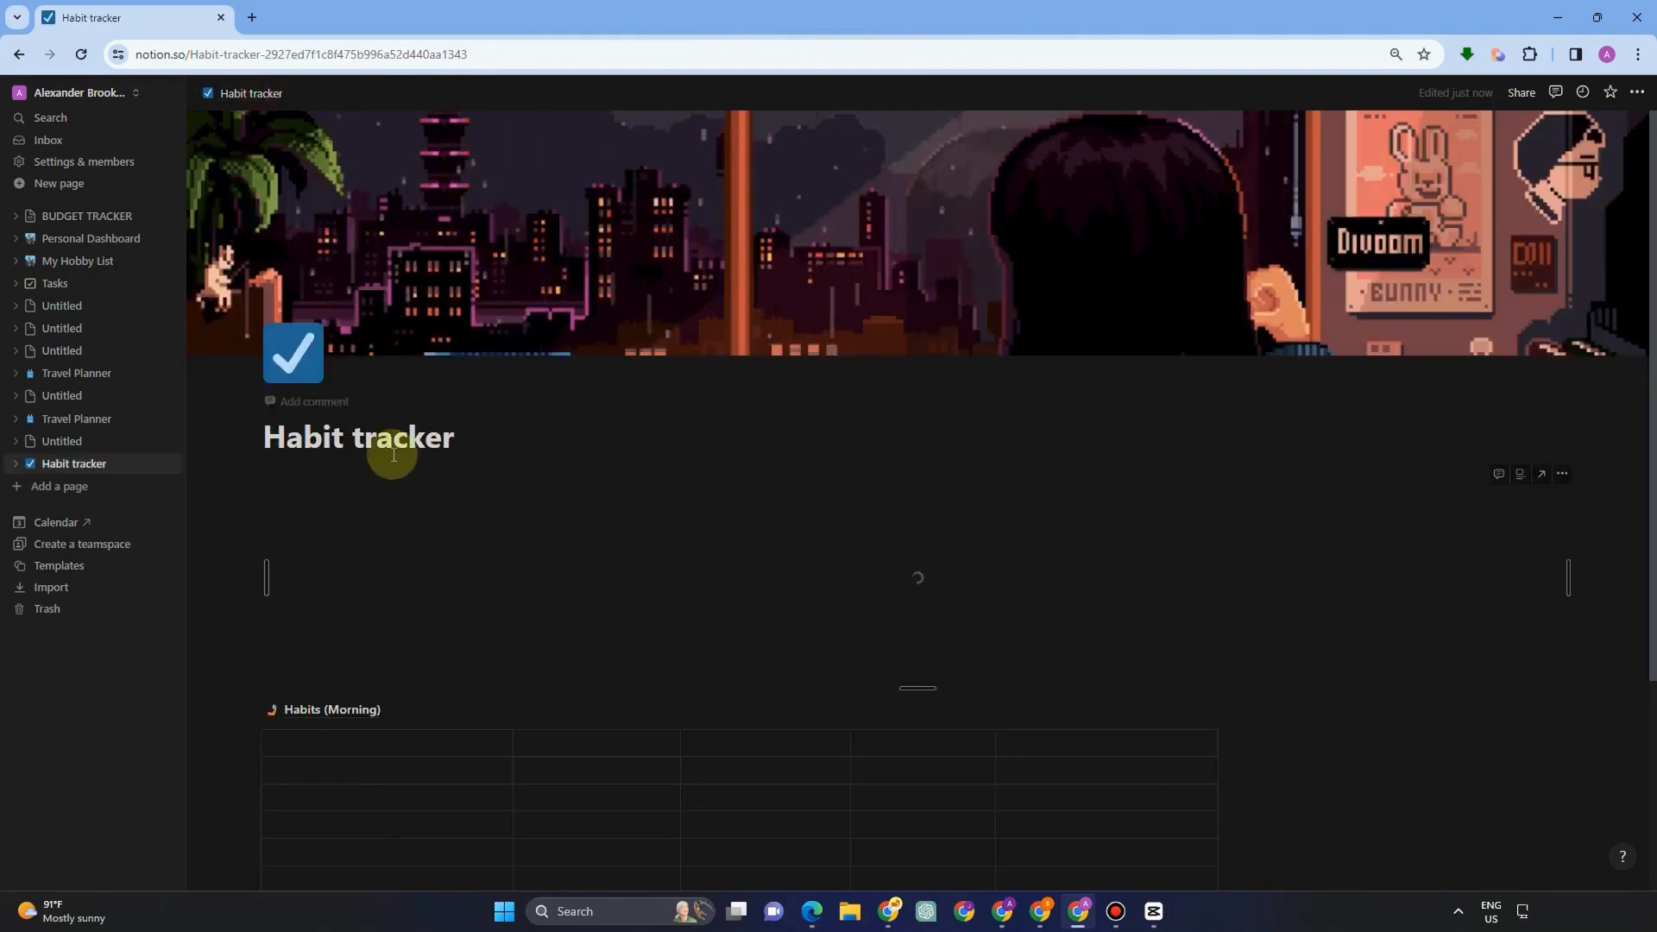
scroll(344, 658, down, 2)
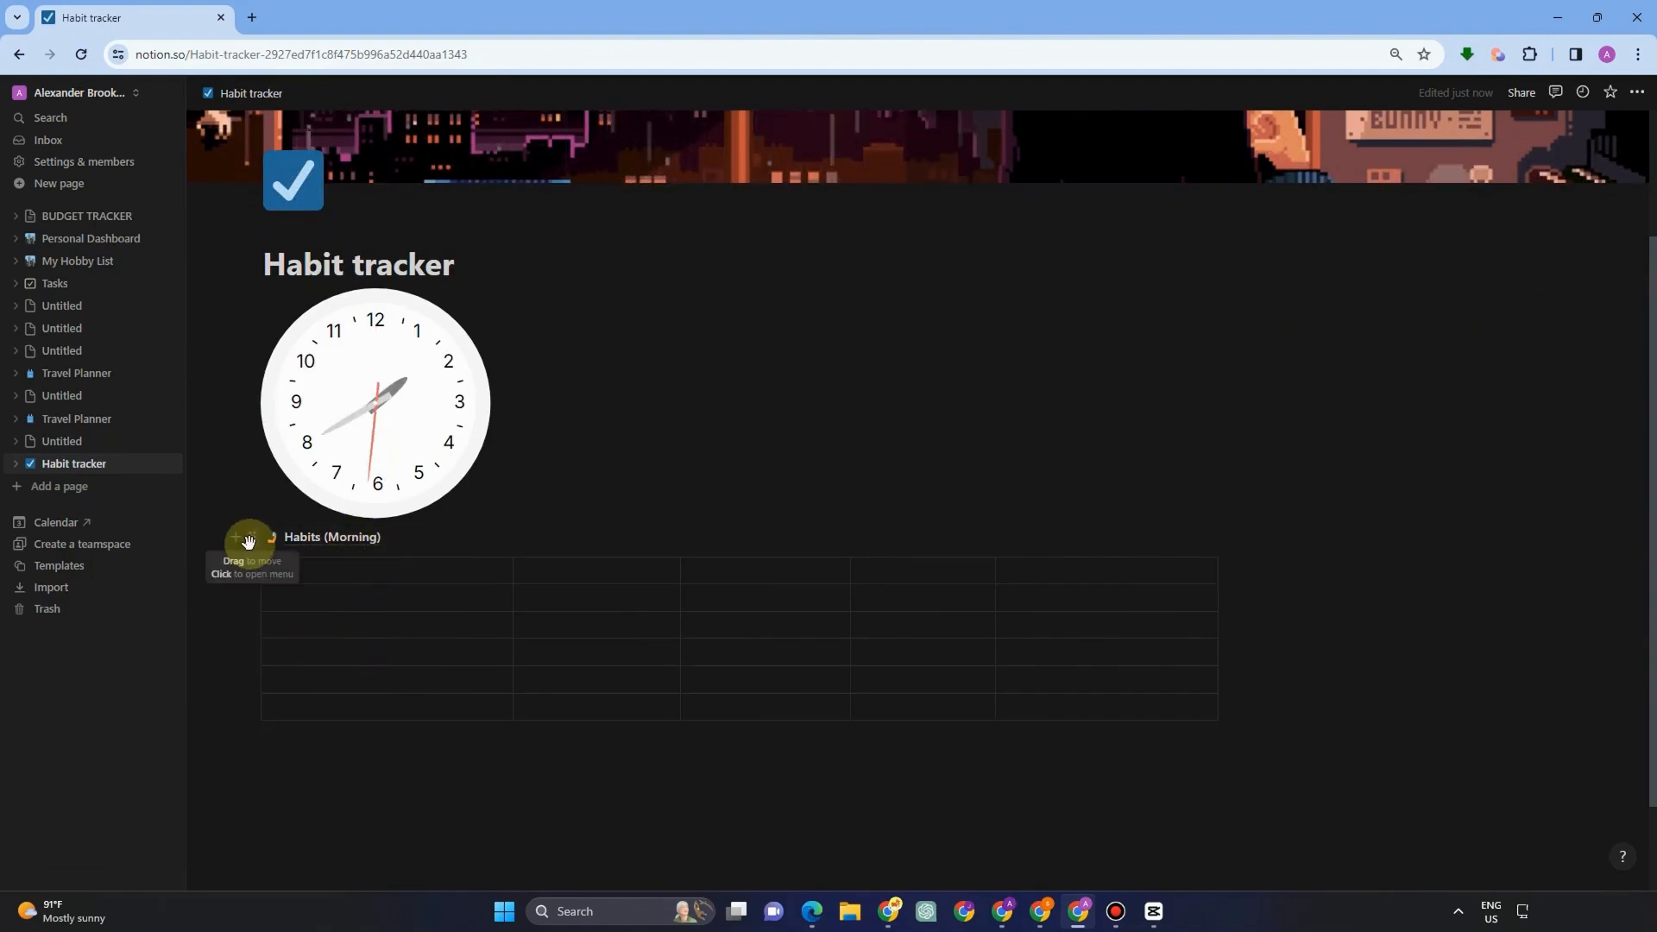
click(251, 541)
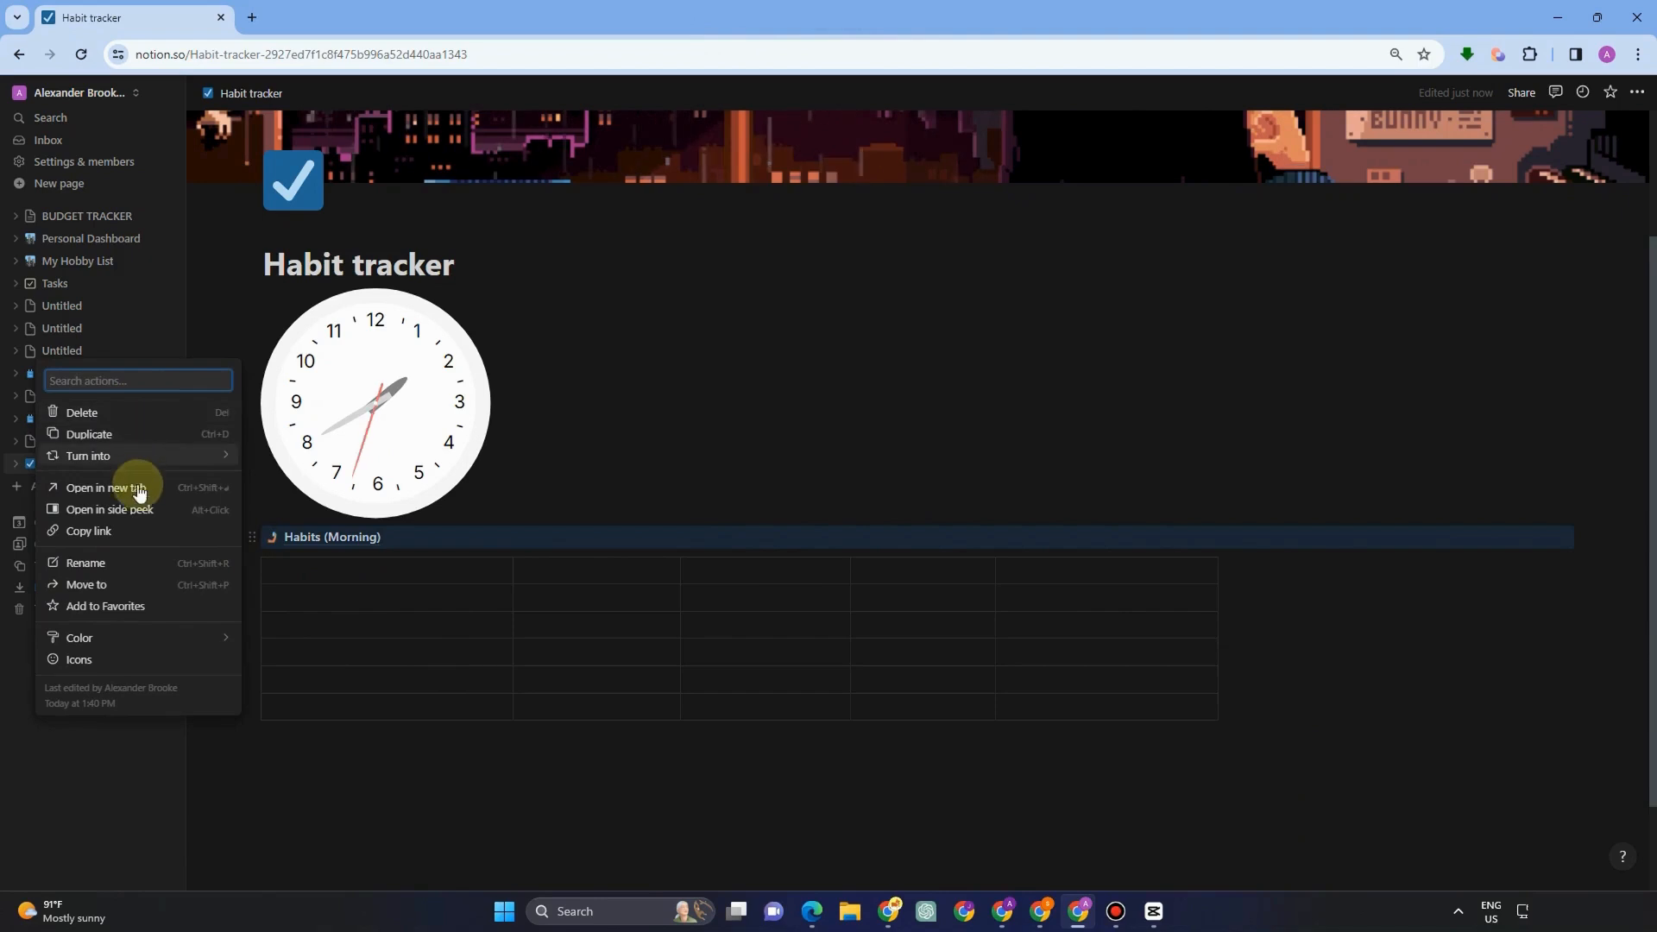
mouse_move(112, 637)
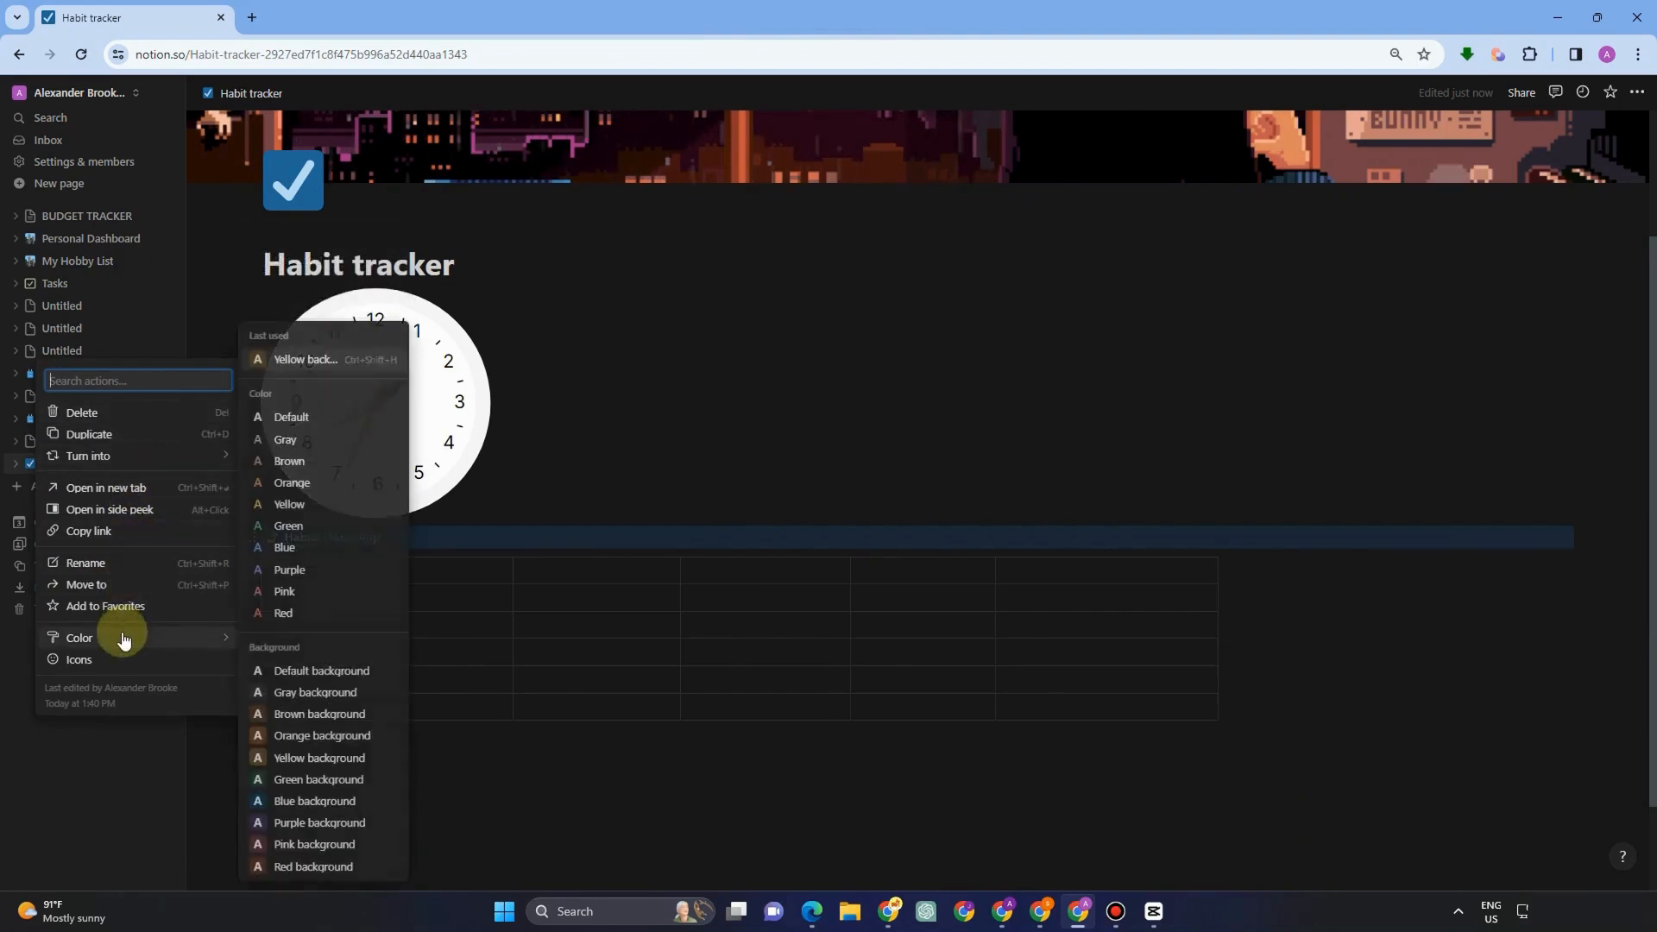
click(304, 714)
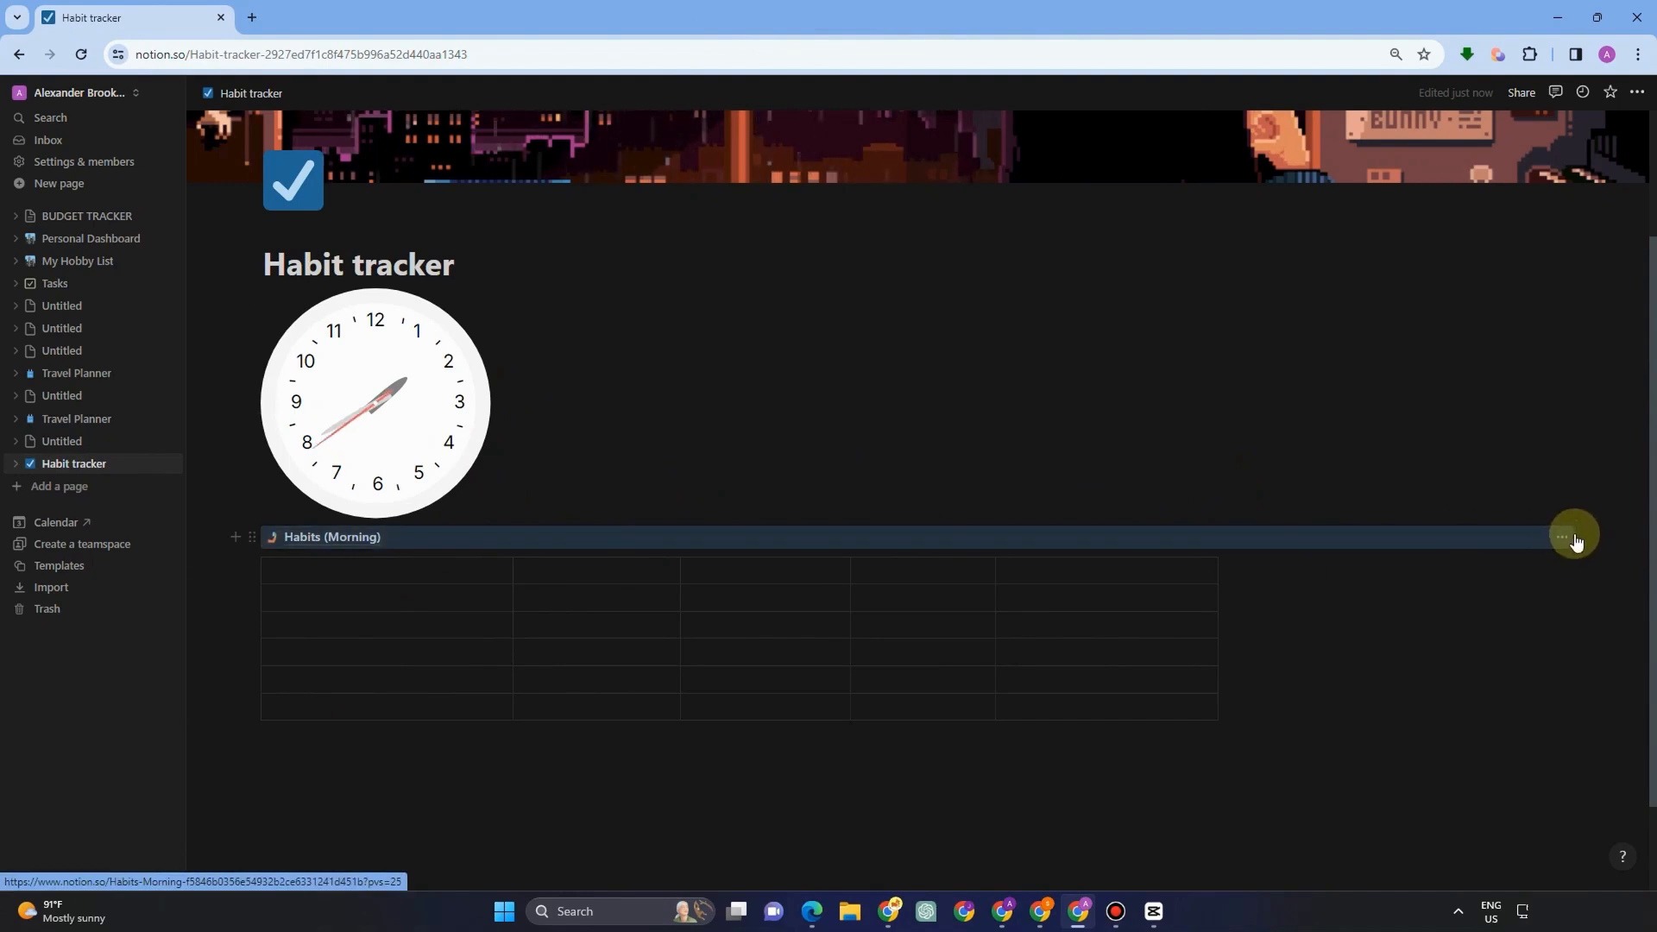
click(1521, 535)
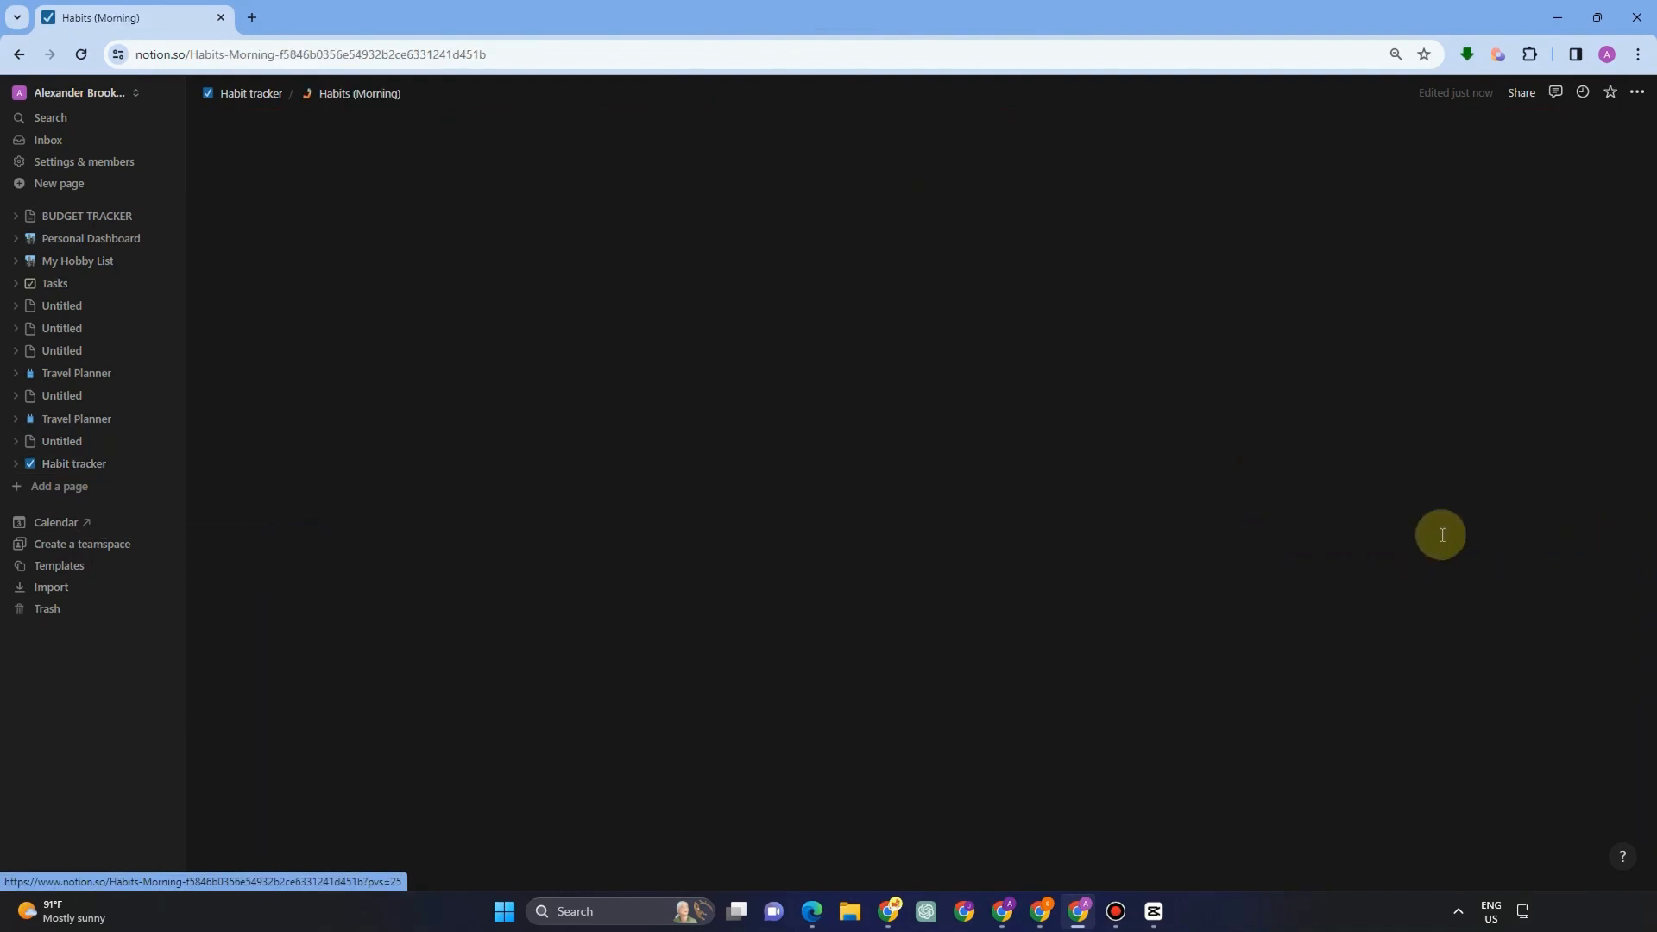
key(alt+Left)
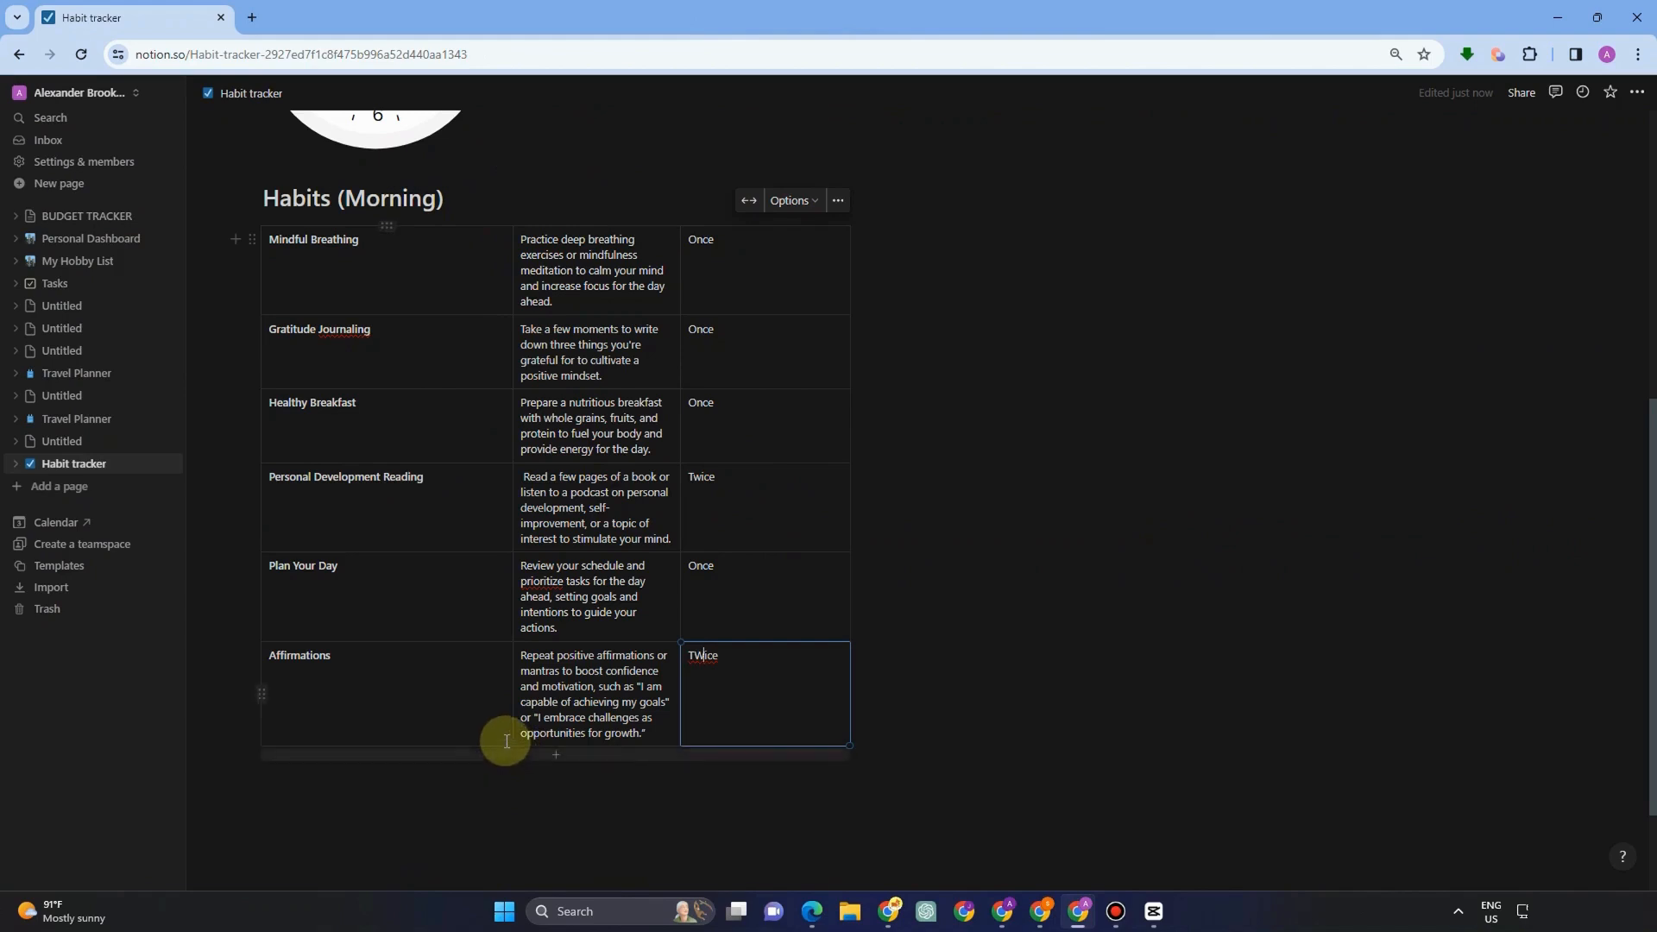
Apply a brown background to the habit name column of the Habits (Morning) table.
click(254, 245)
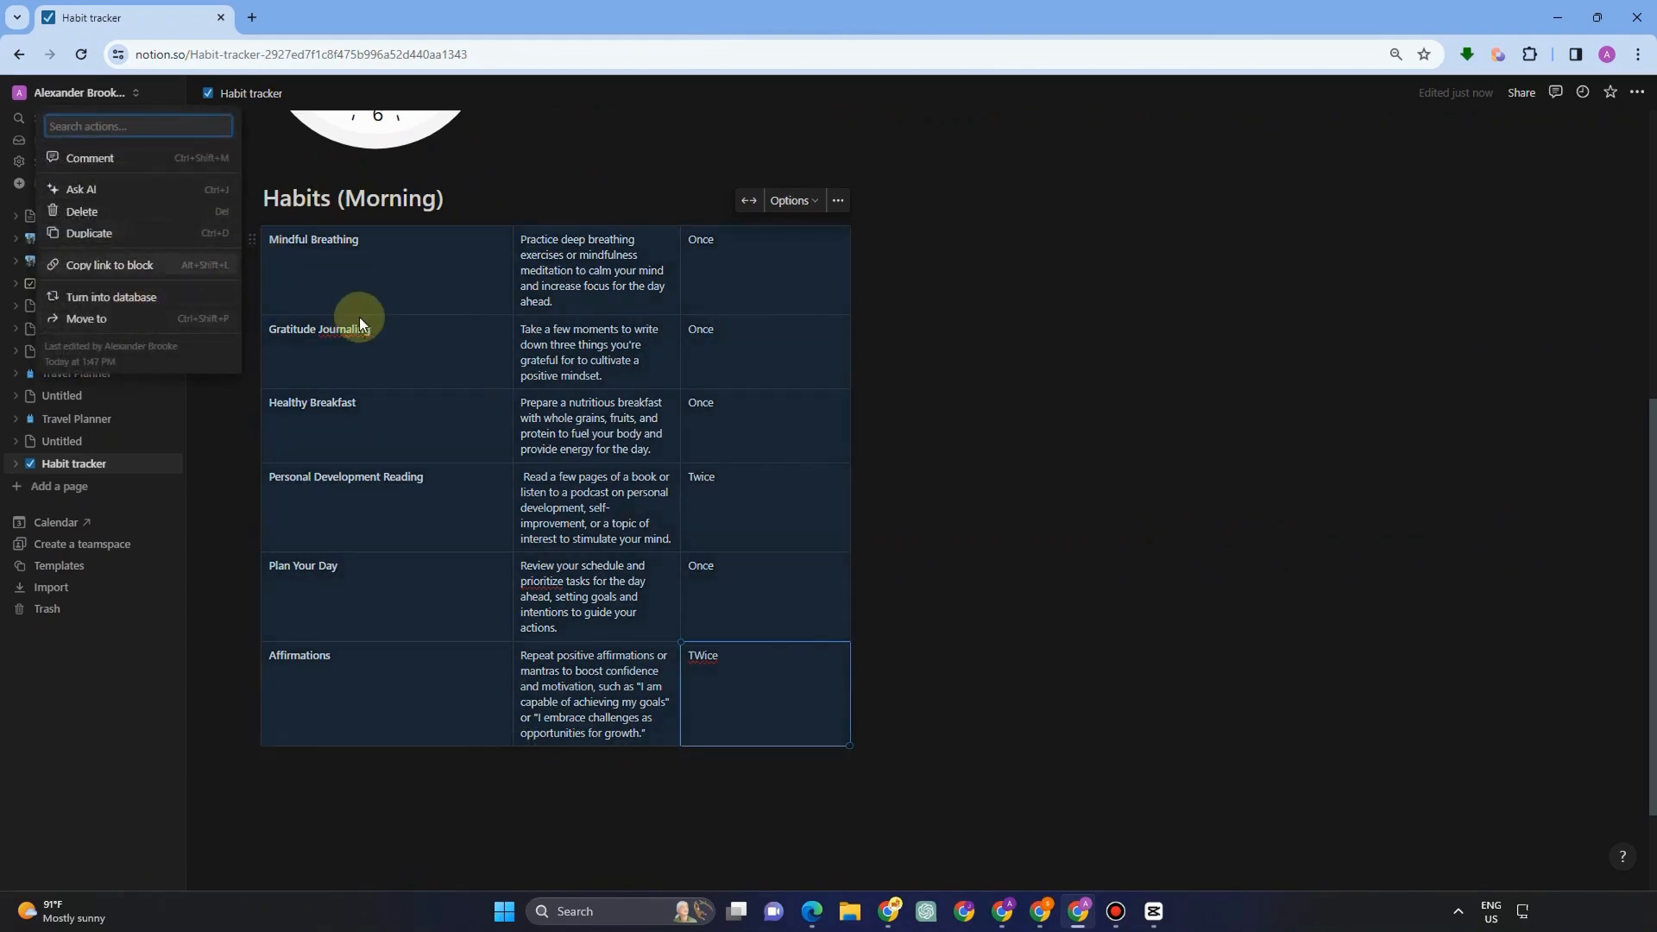
key(Escape)
click(387, 227)
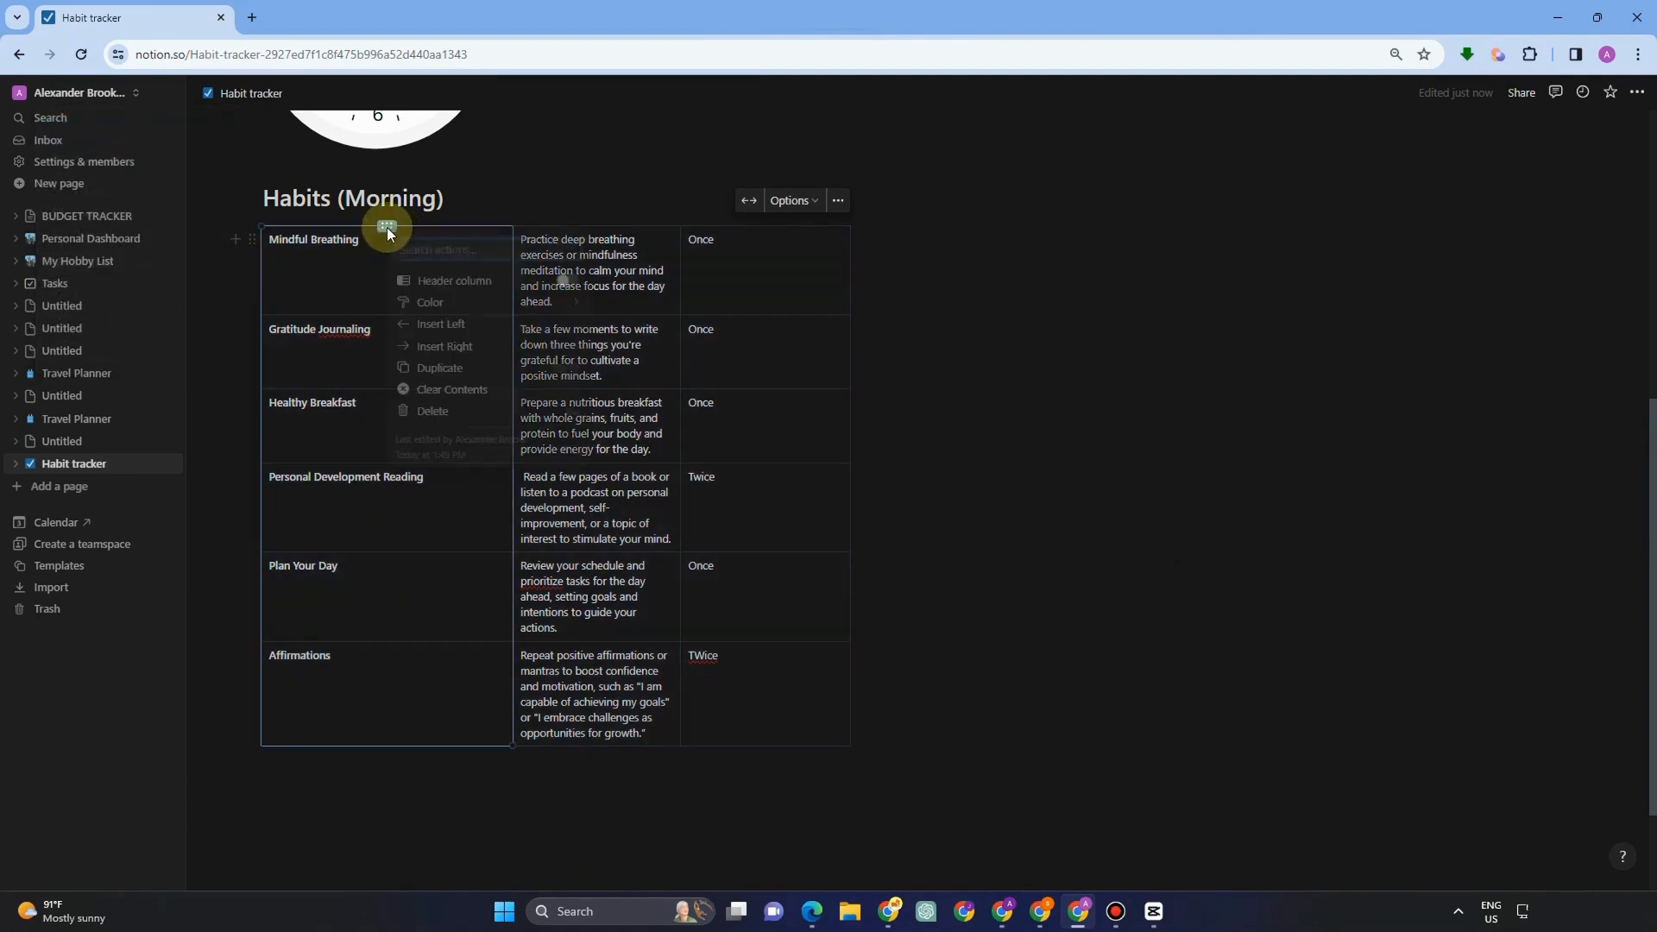
mouse_move(423, 304)
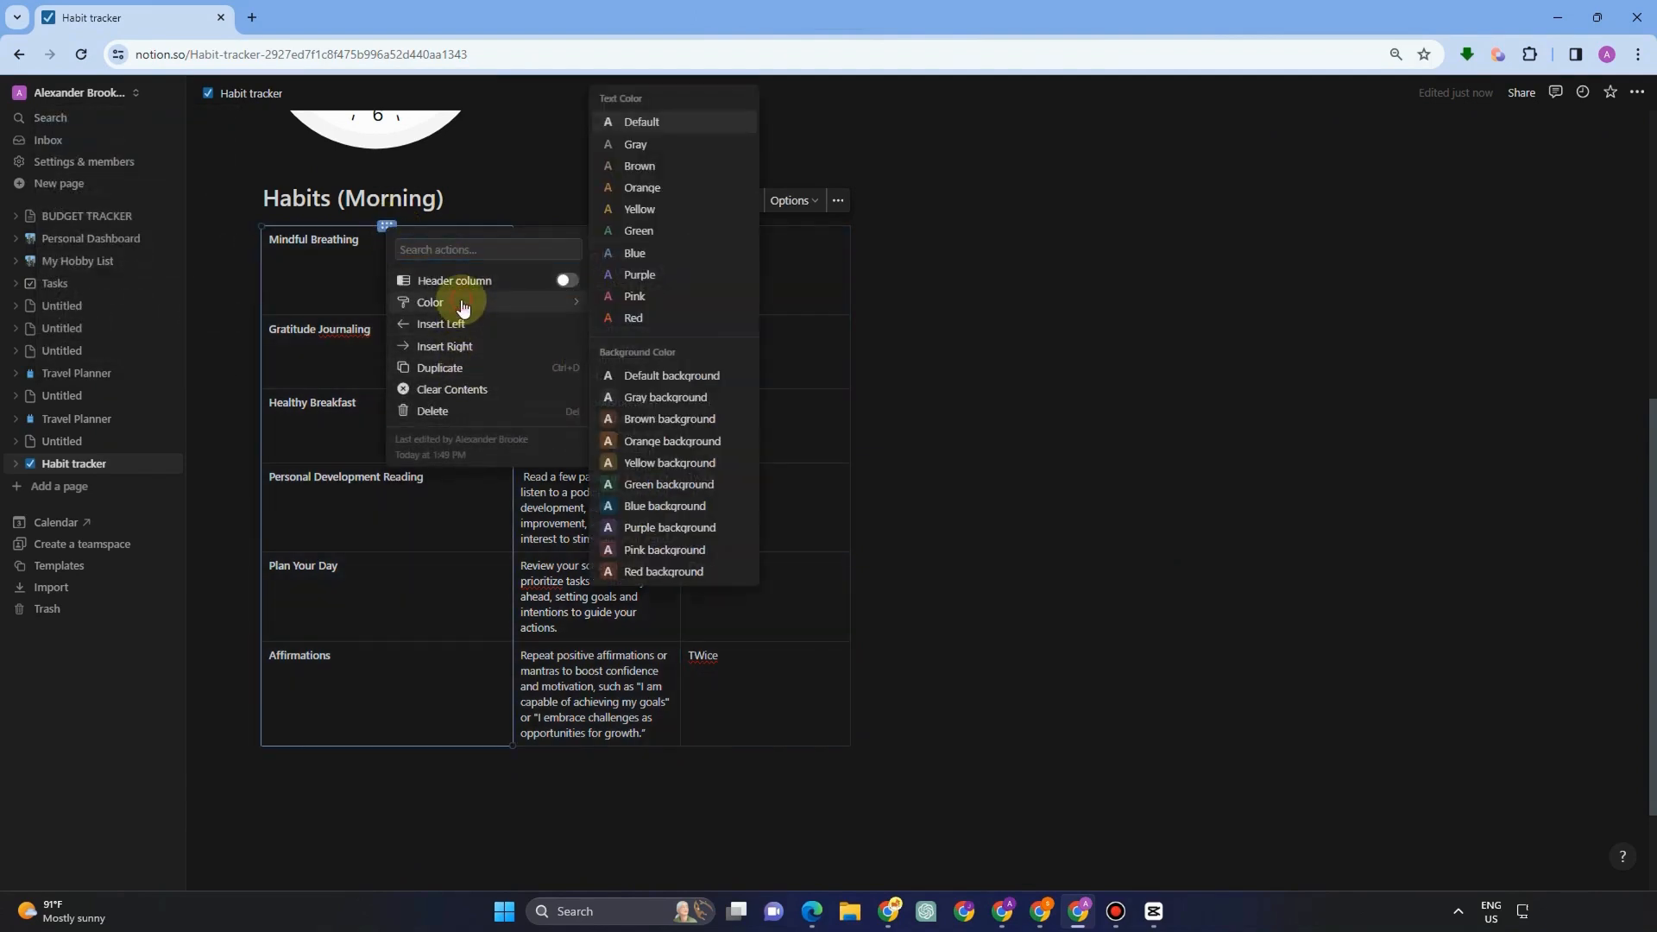
click(653, 419)
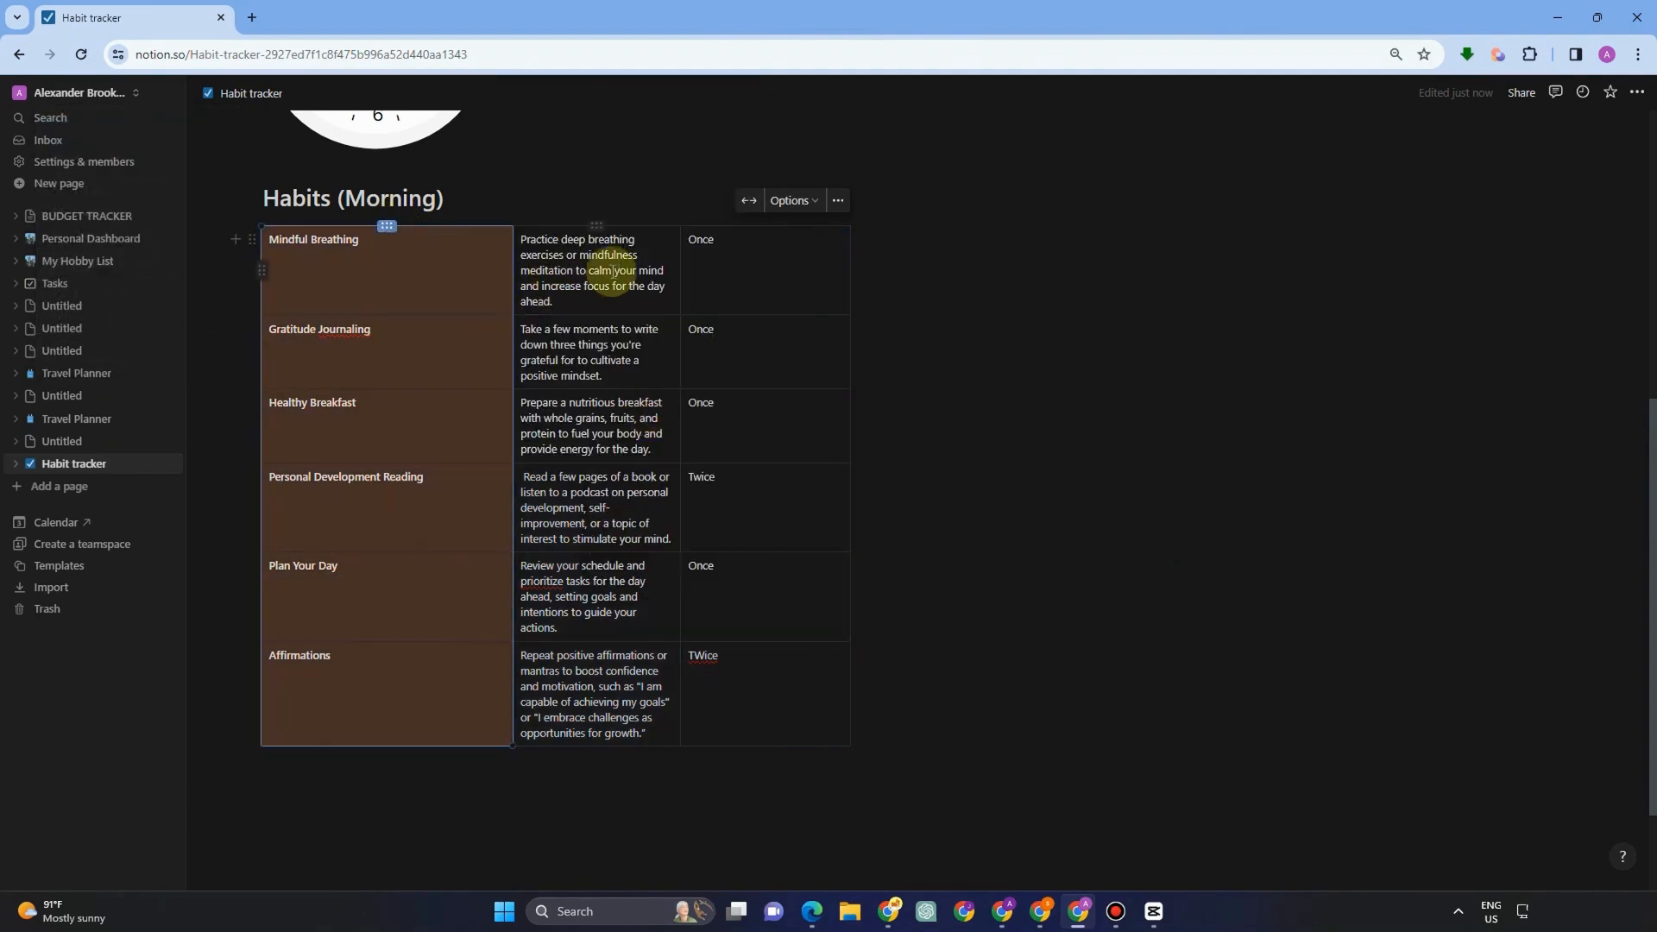
Apply a pink background to the description column of the Habits (Morning) table.
click(604, 230)
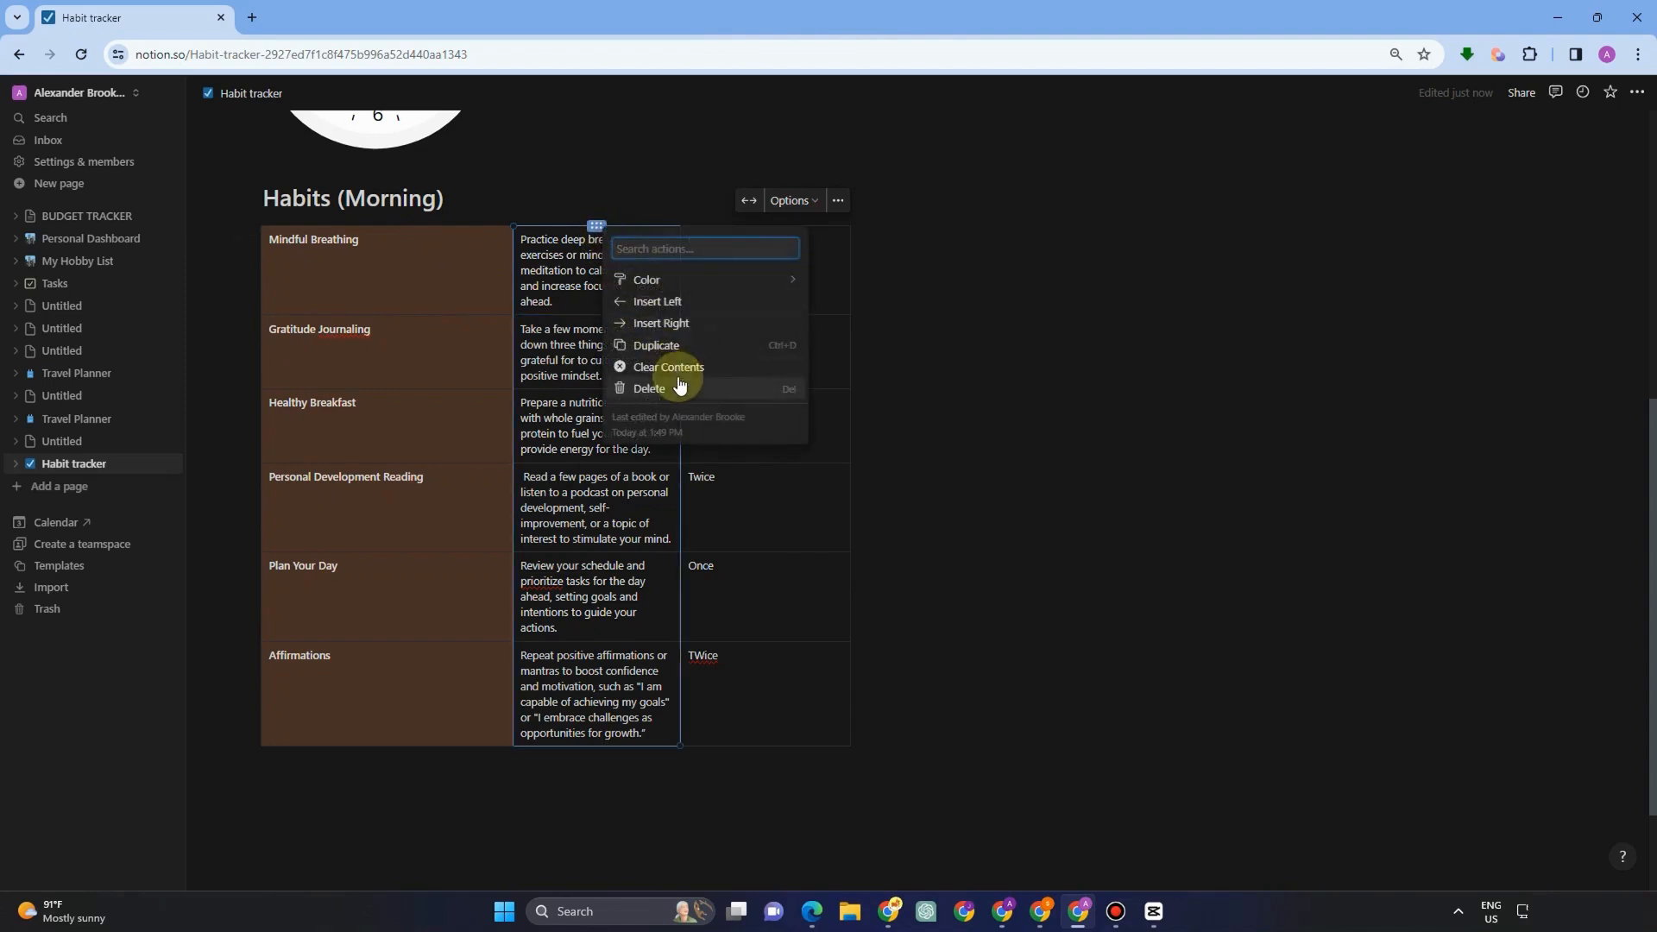
mouse_move(714, 277)
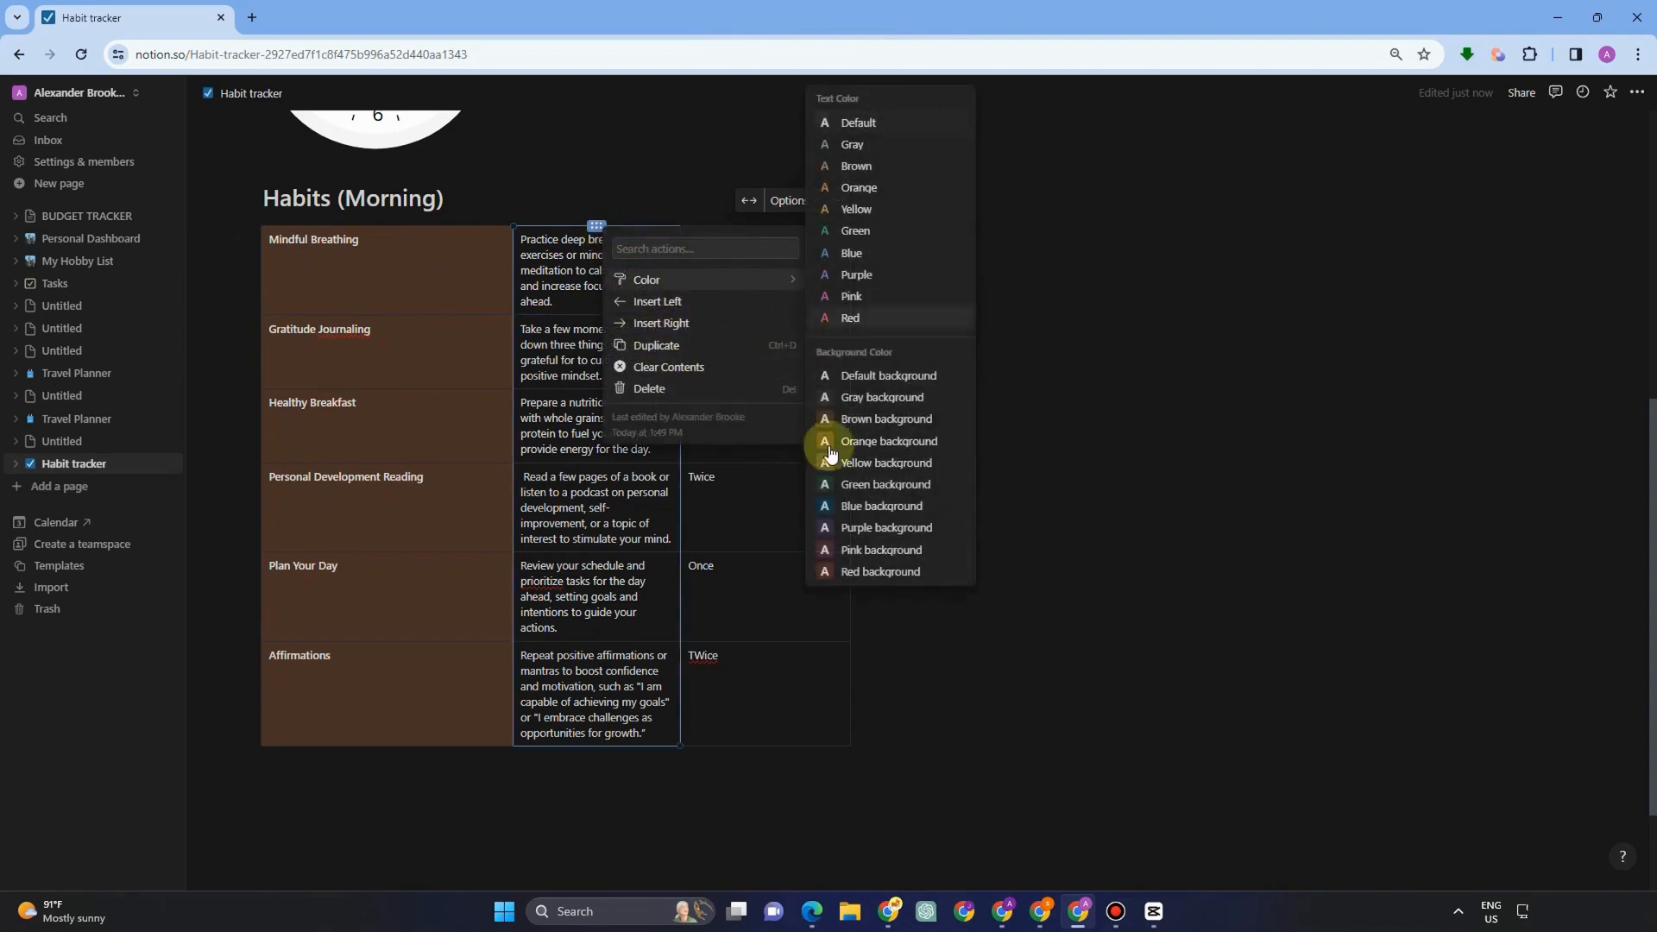
click(844, 553)
Apply a green background to the frequency column of the Habits (Morning) table.
click(744, 247)
click(764, 229)
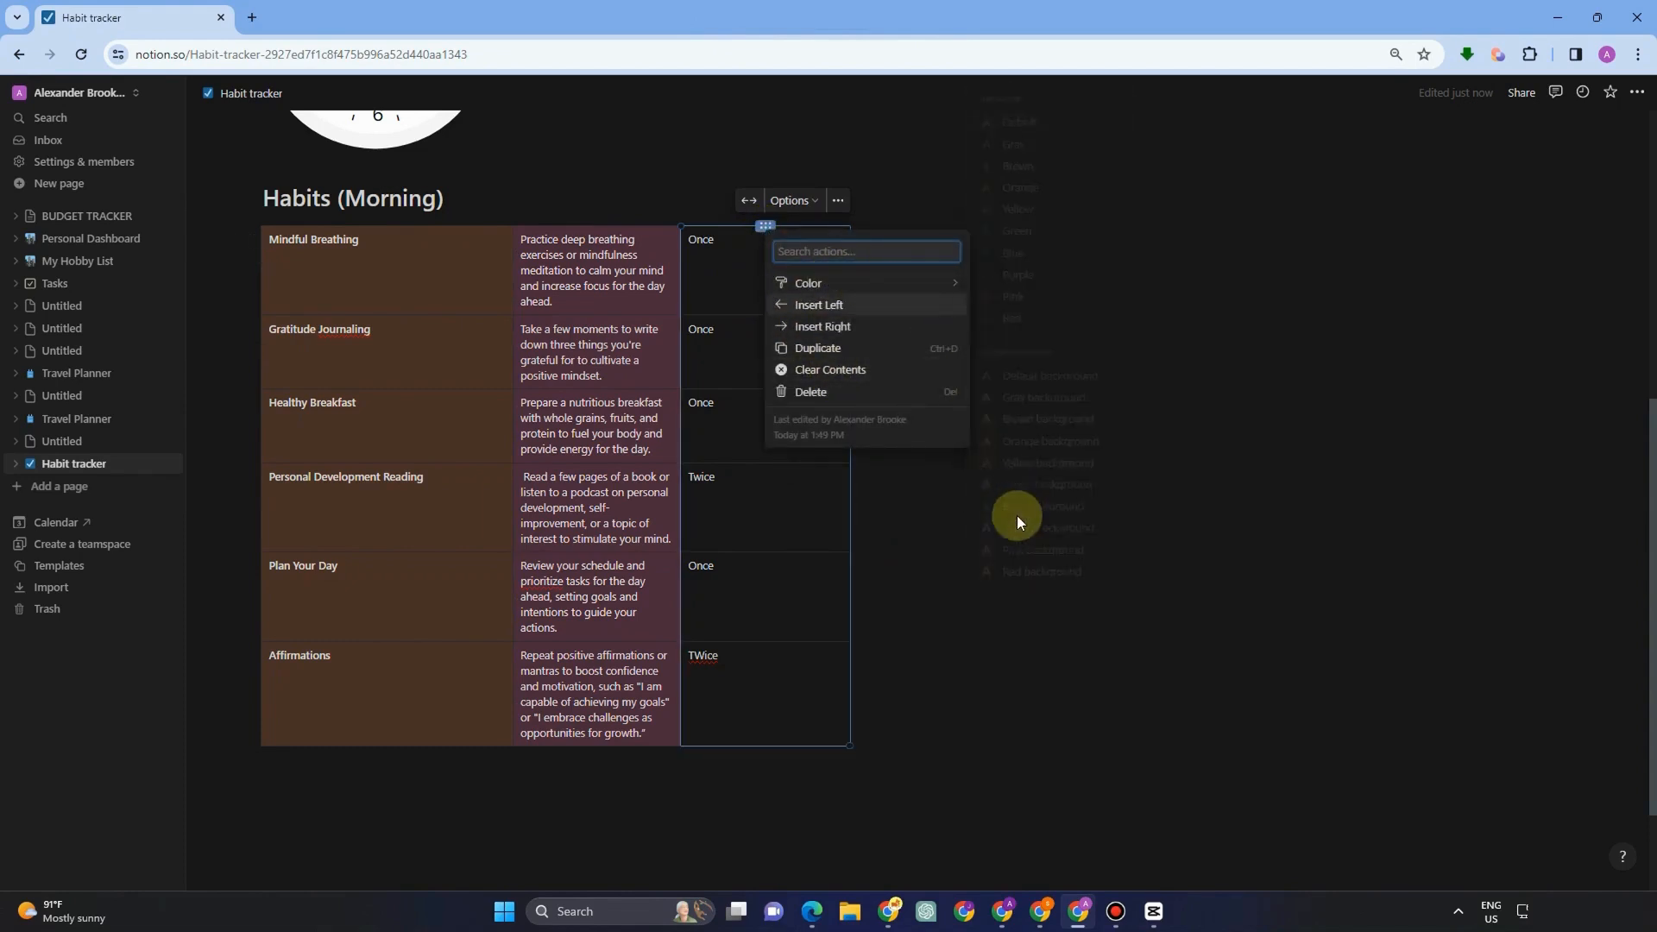
mouse_move(915, 285)
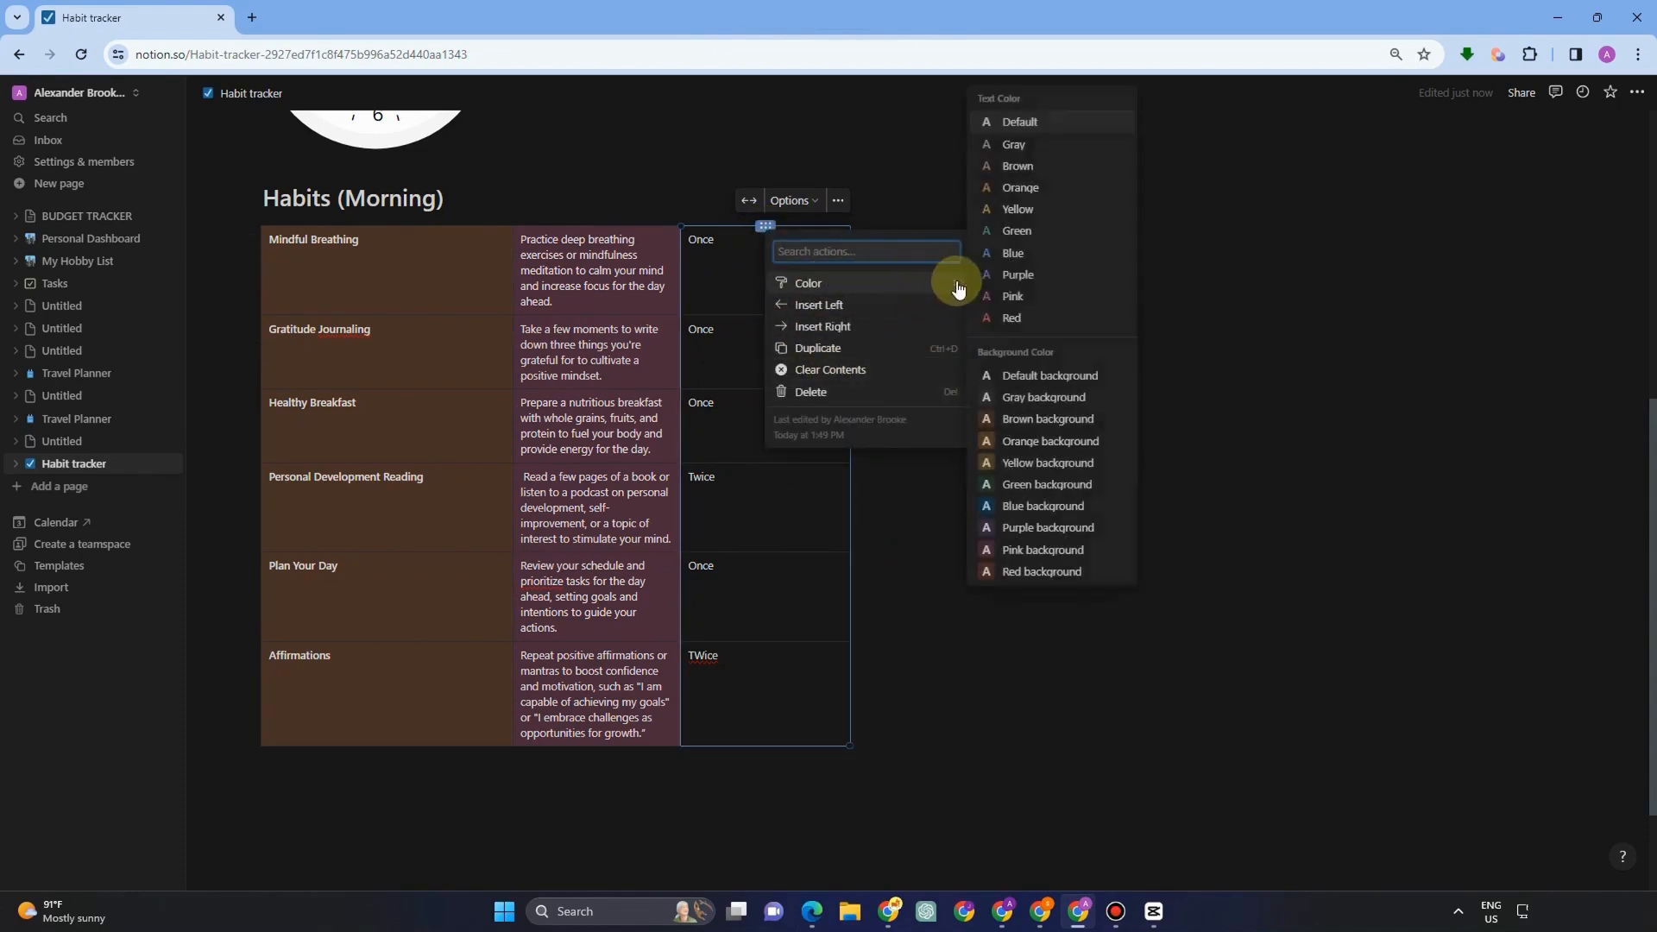
click(1046, 418)
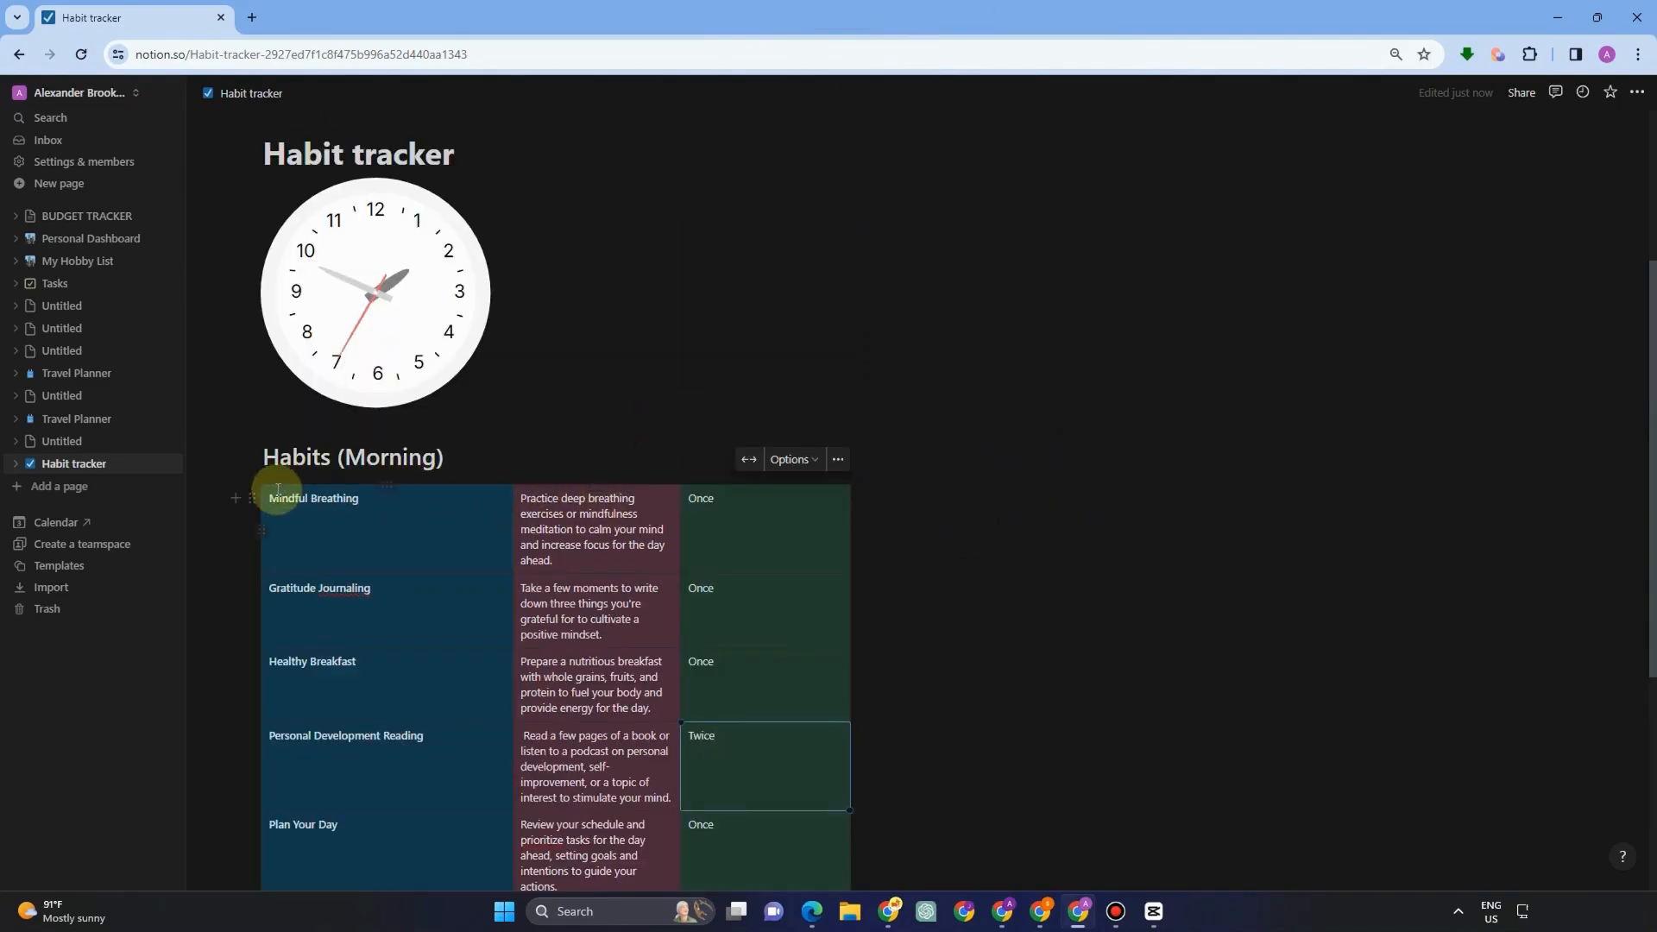
Move the morning habits table directly beneath the Habit tracker title.
drag(254, 503, 1025, 417)
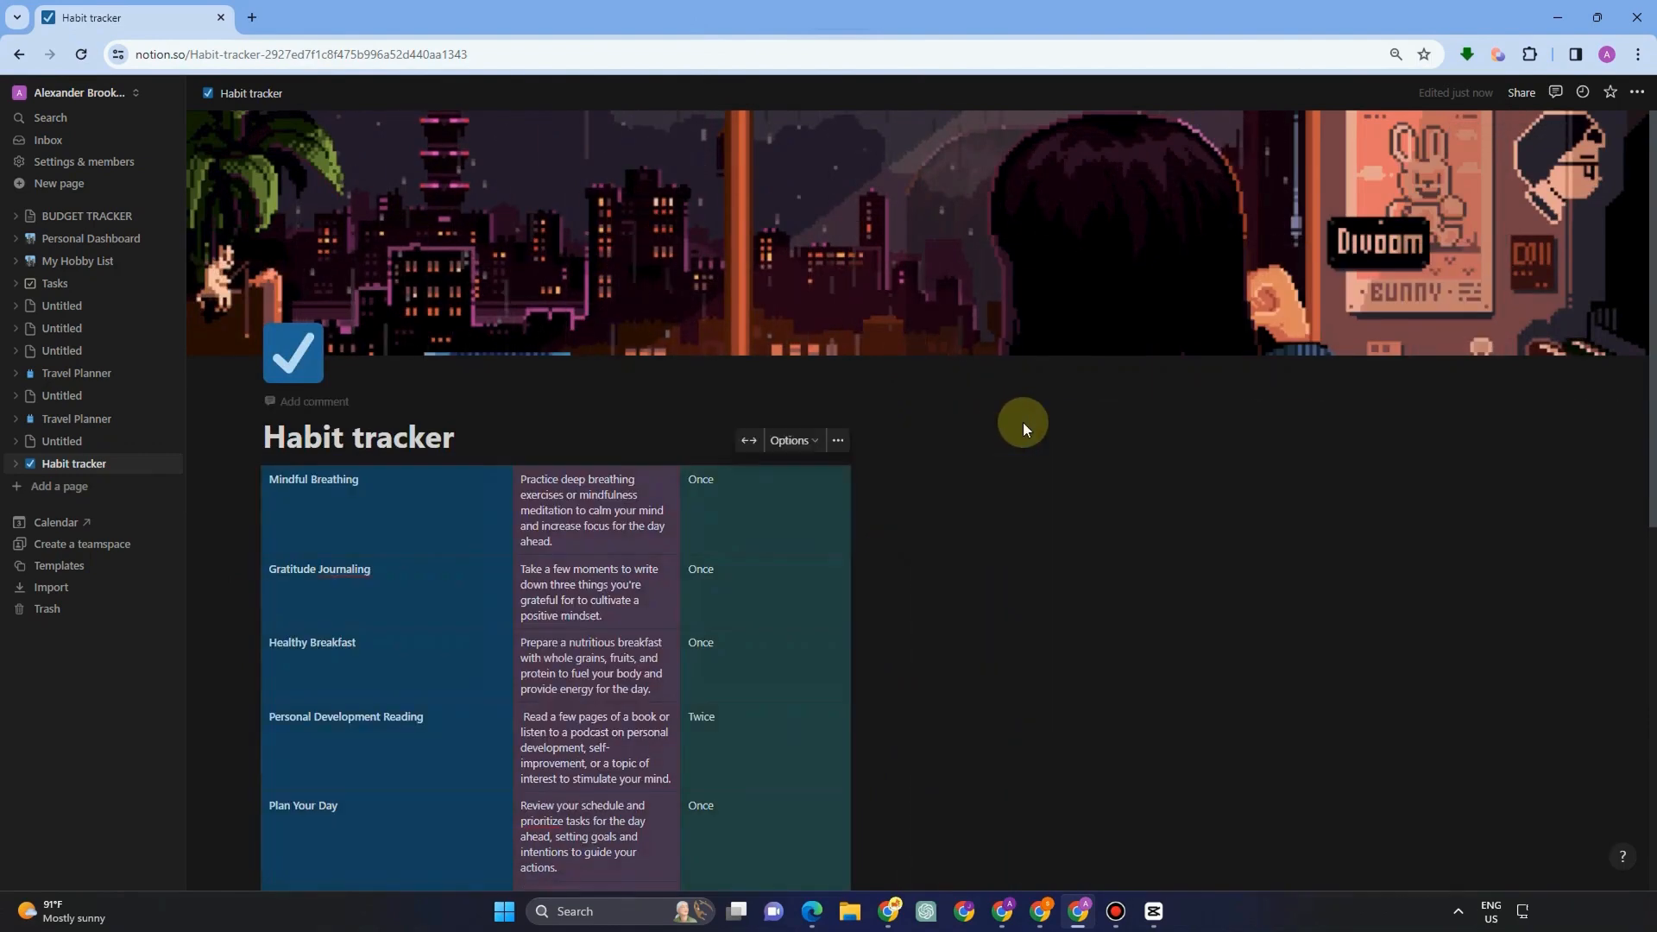
Undo the last move of the morning habits table.
key(ctrl+z)
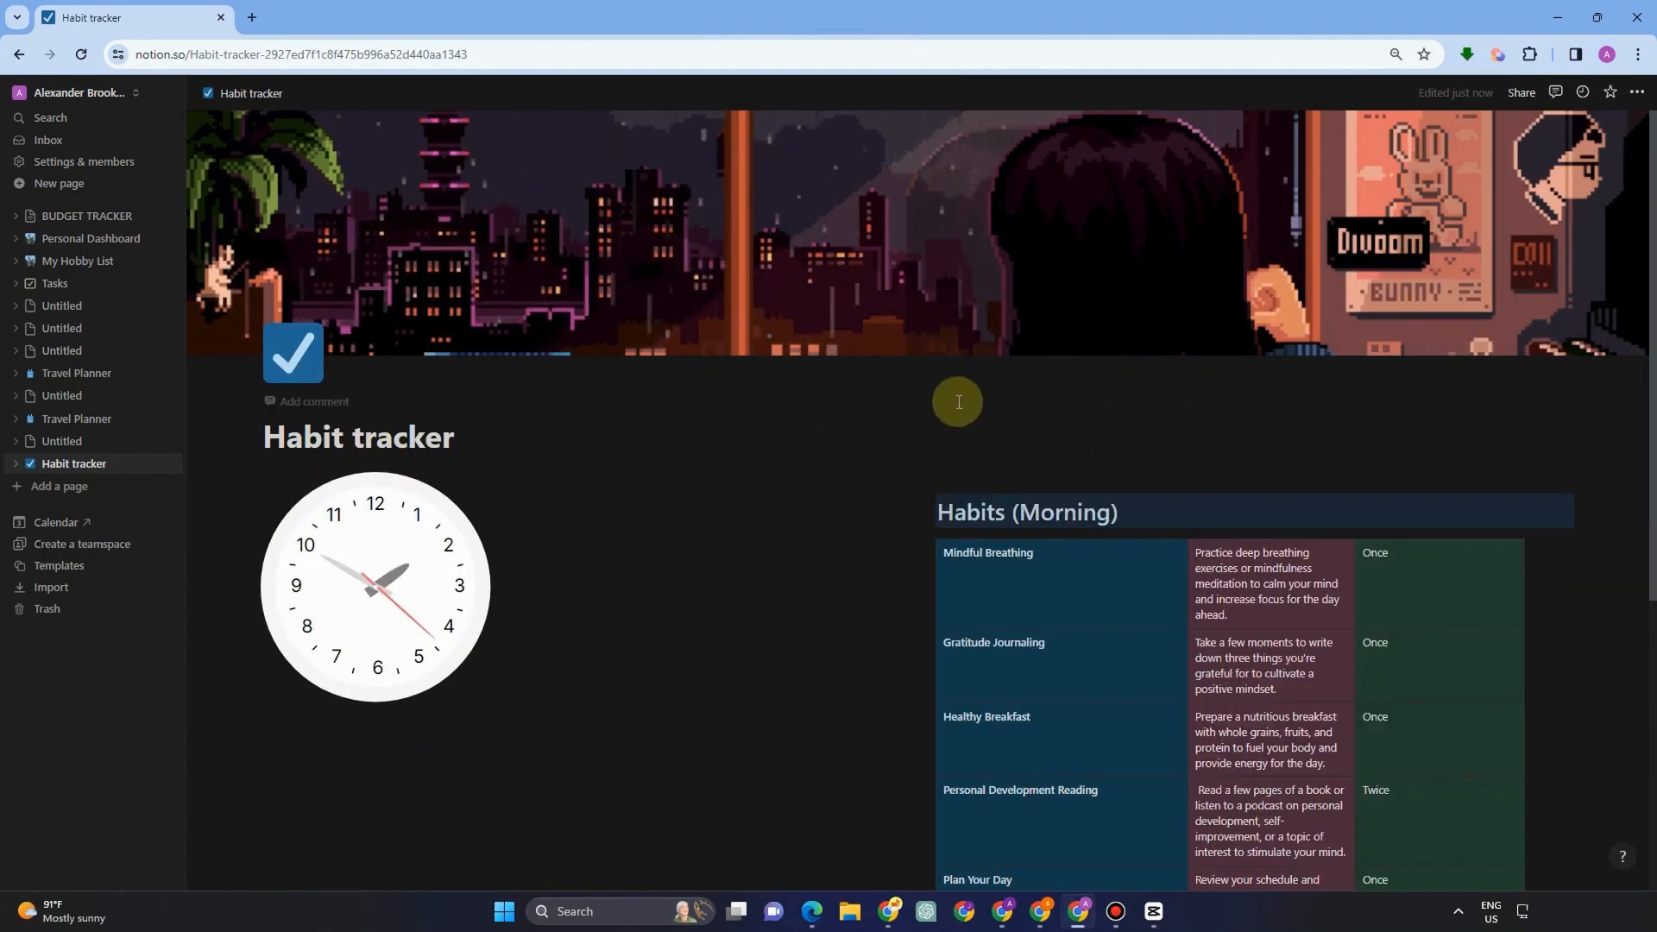
click(417, 590)
click(625, 448)
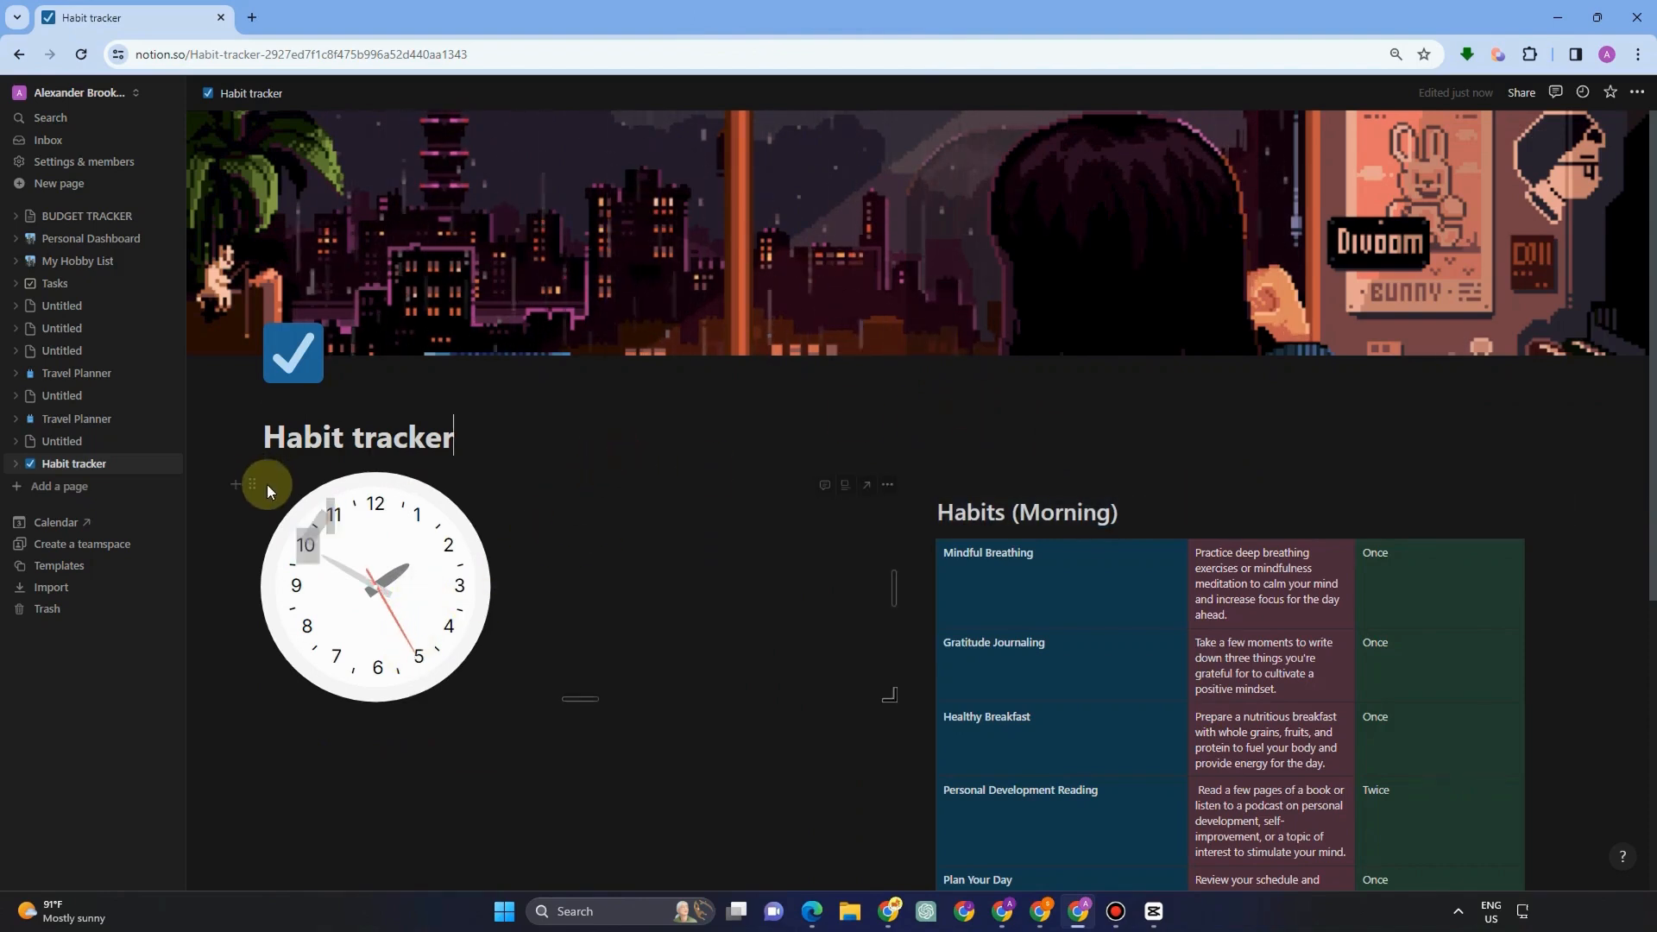
Try to reposition the clock widget and the Habits (Morning) heading so that their tops line up.
drag(252, 484, 245, 523)
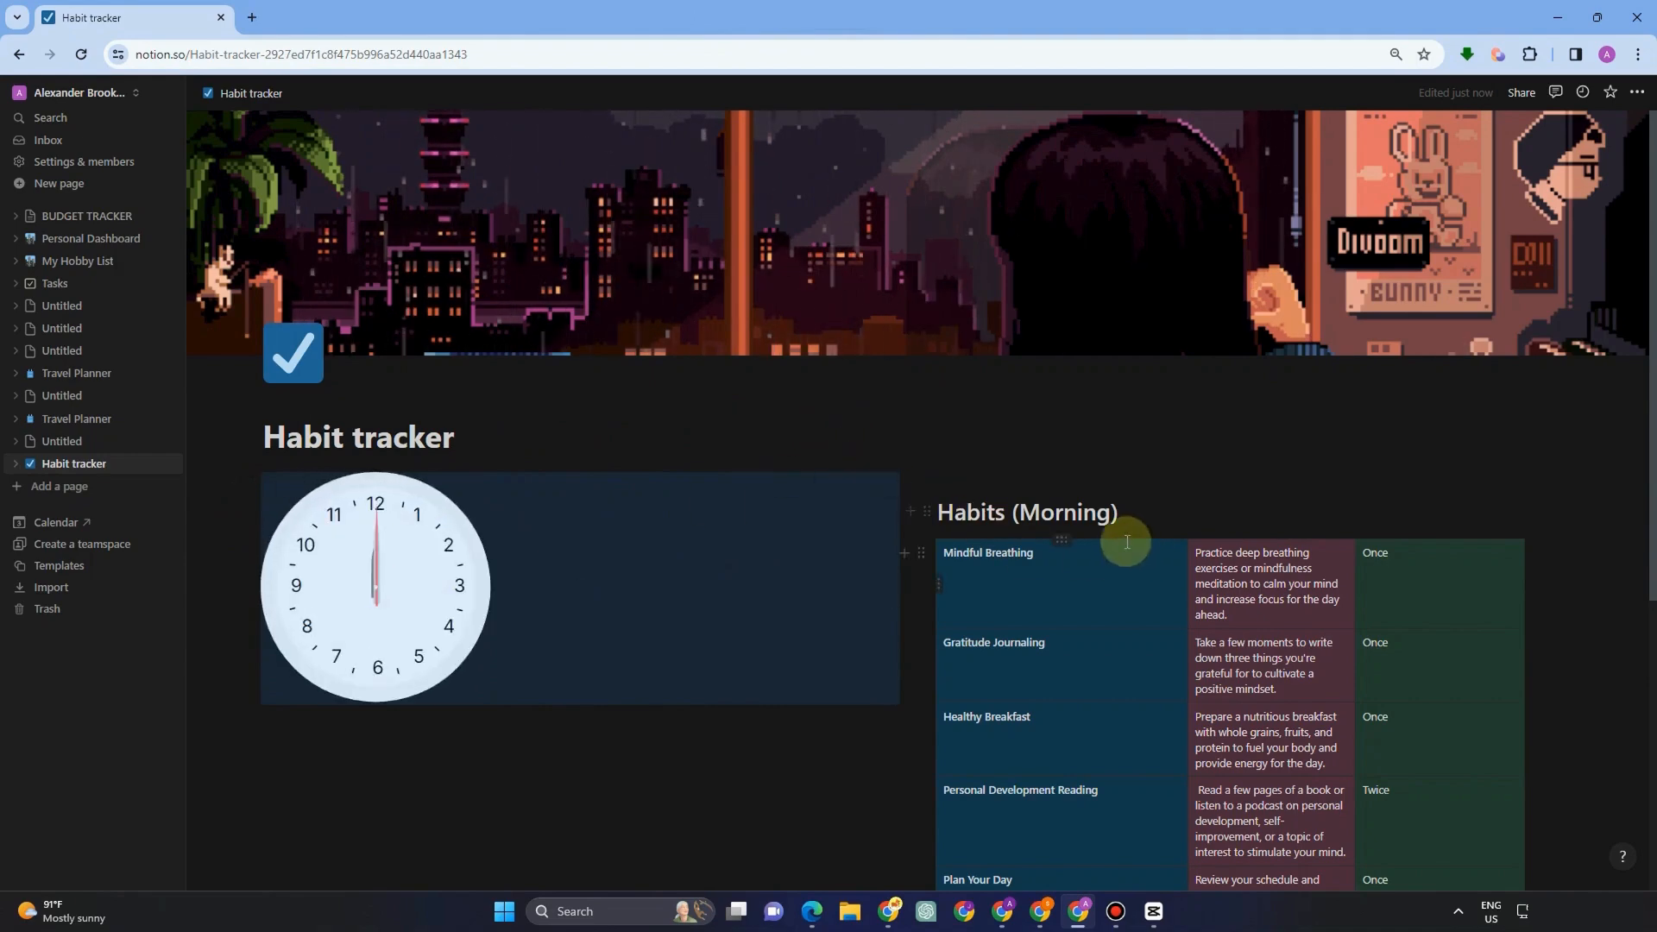
click(966, 455)
drag(928, 517, 938, 473)
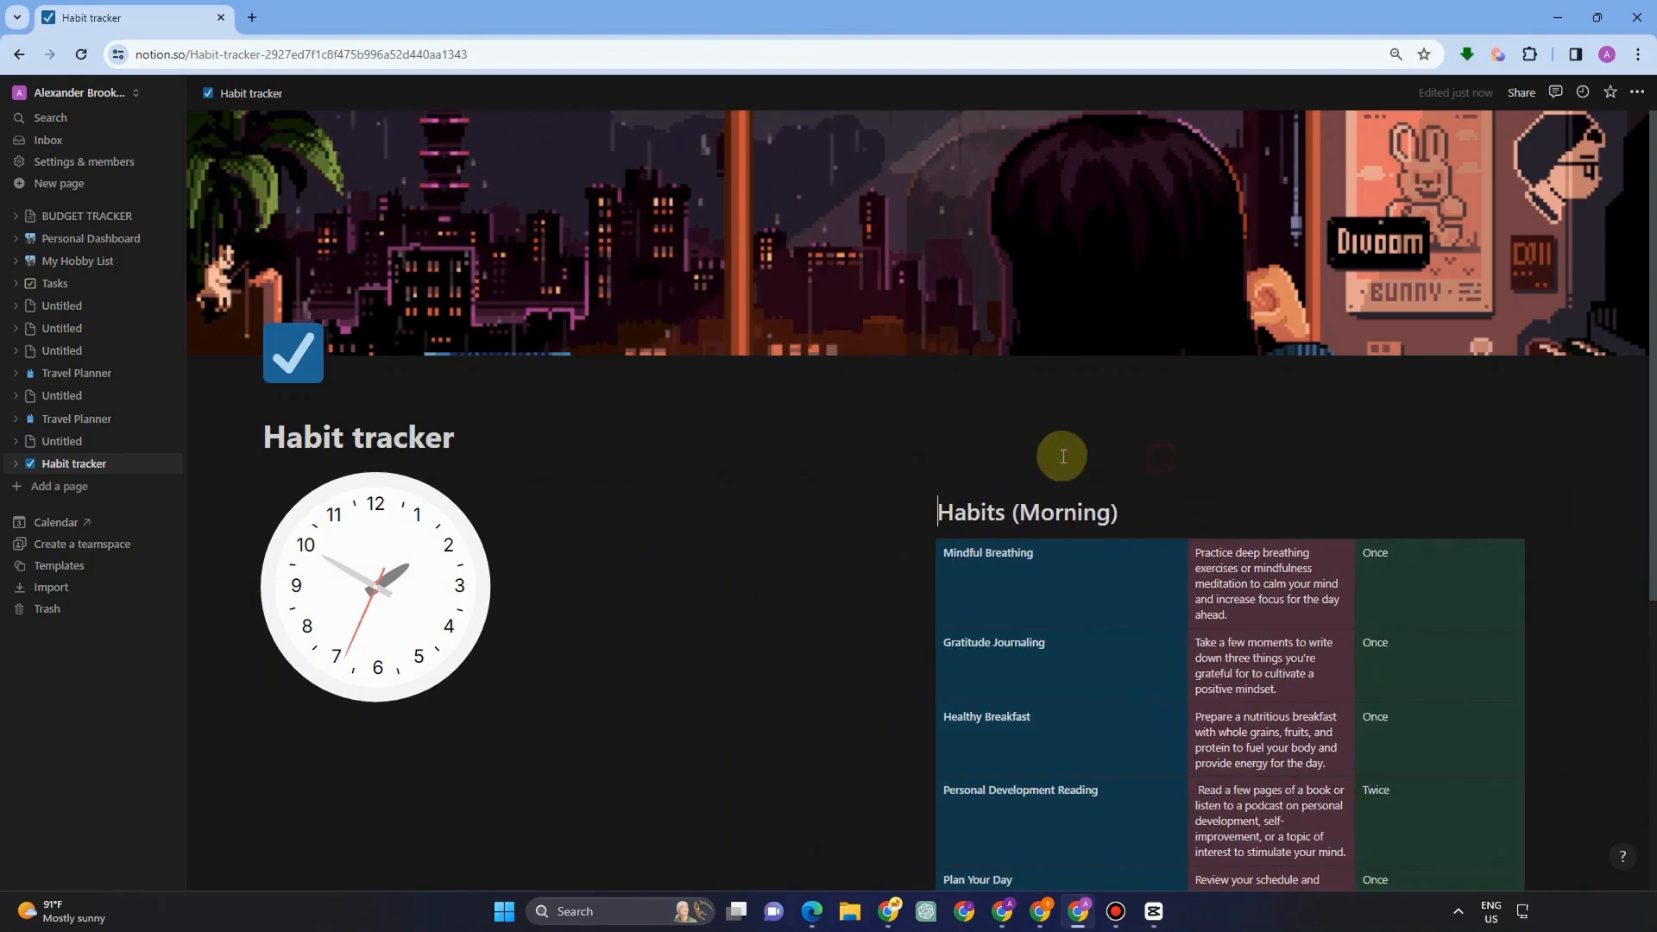
Try duplicating the Habits (Morning) heading above its table, and undo the duplicate.
scroll(653, 677, down, 4)
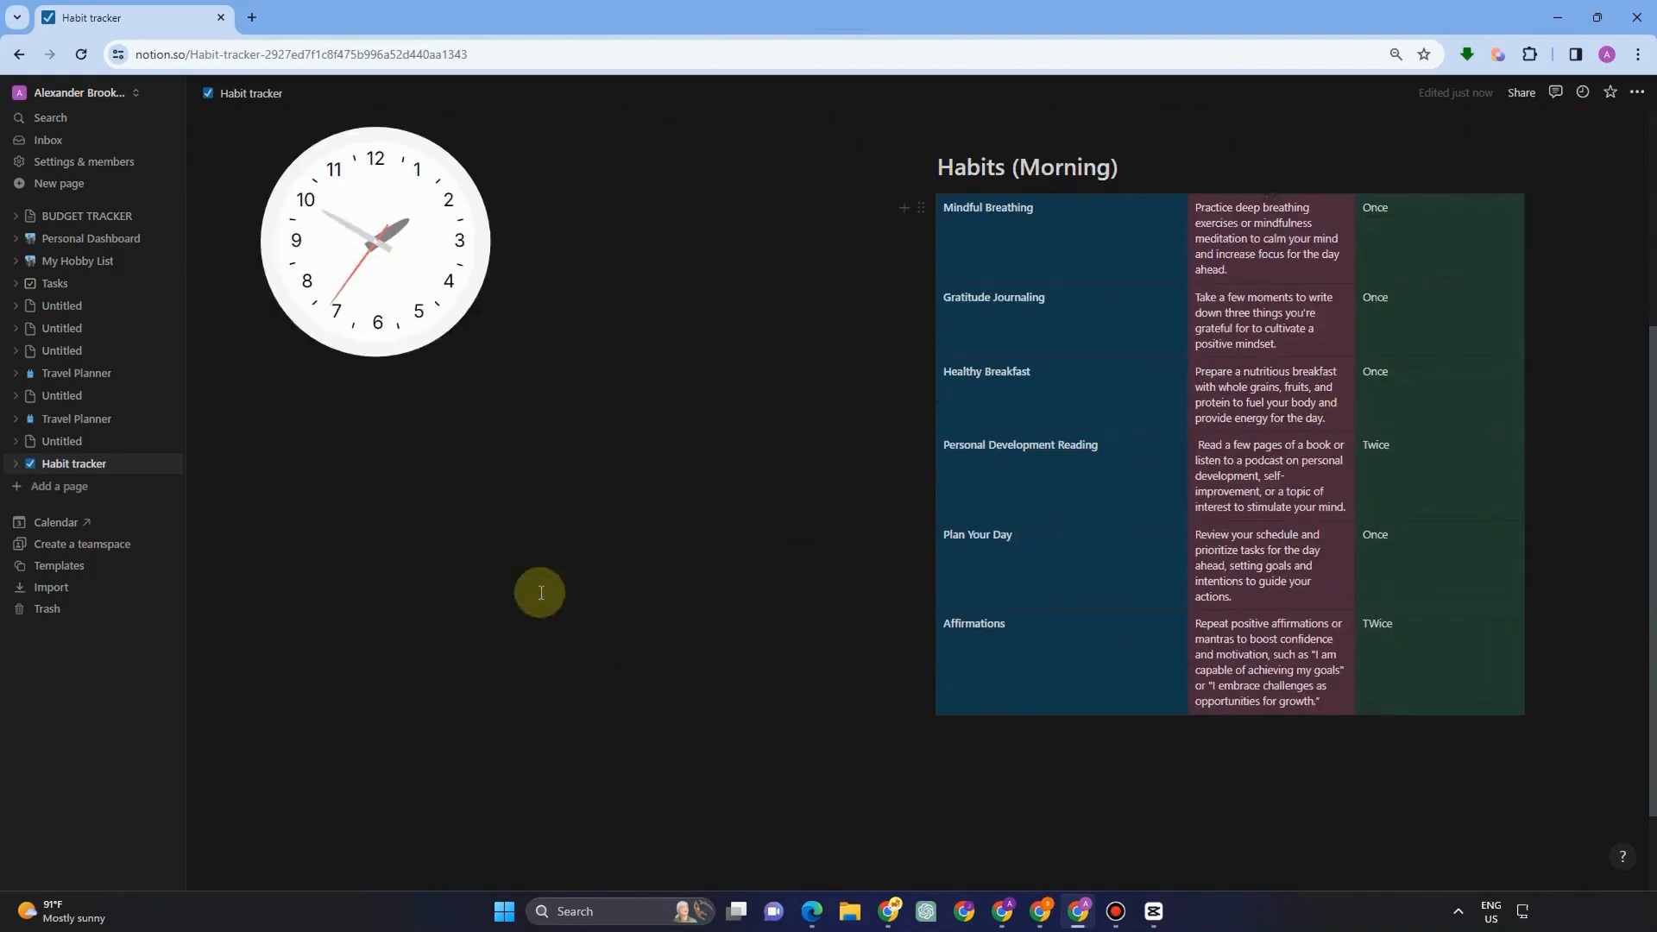
click(1244, 704)
scroll(1021, 225, up, 1)
click(928, 253)
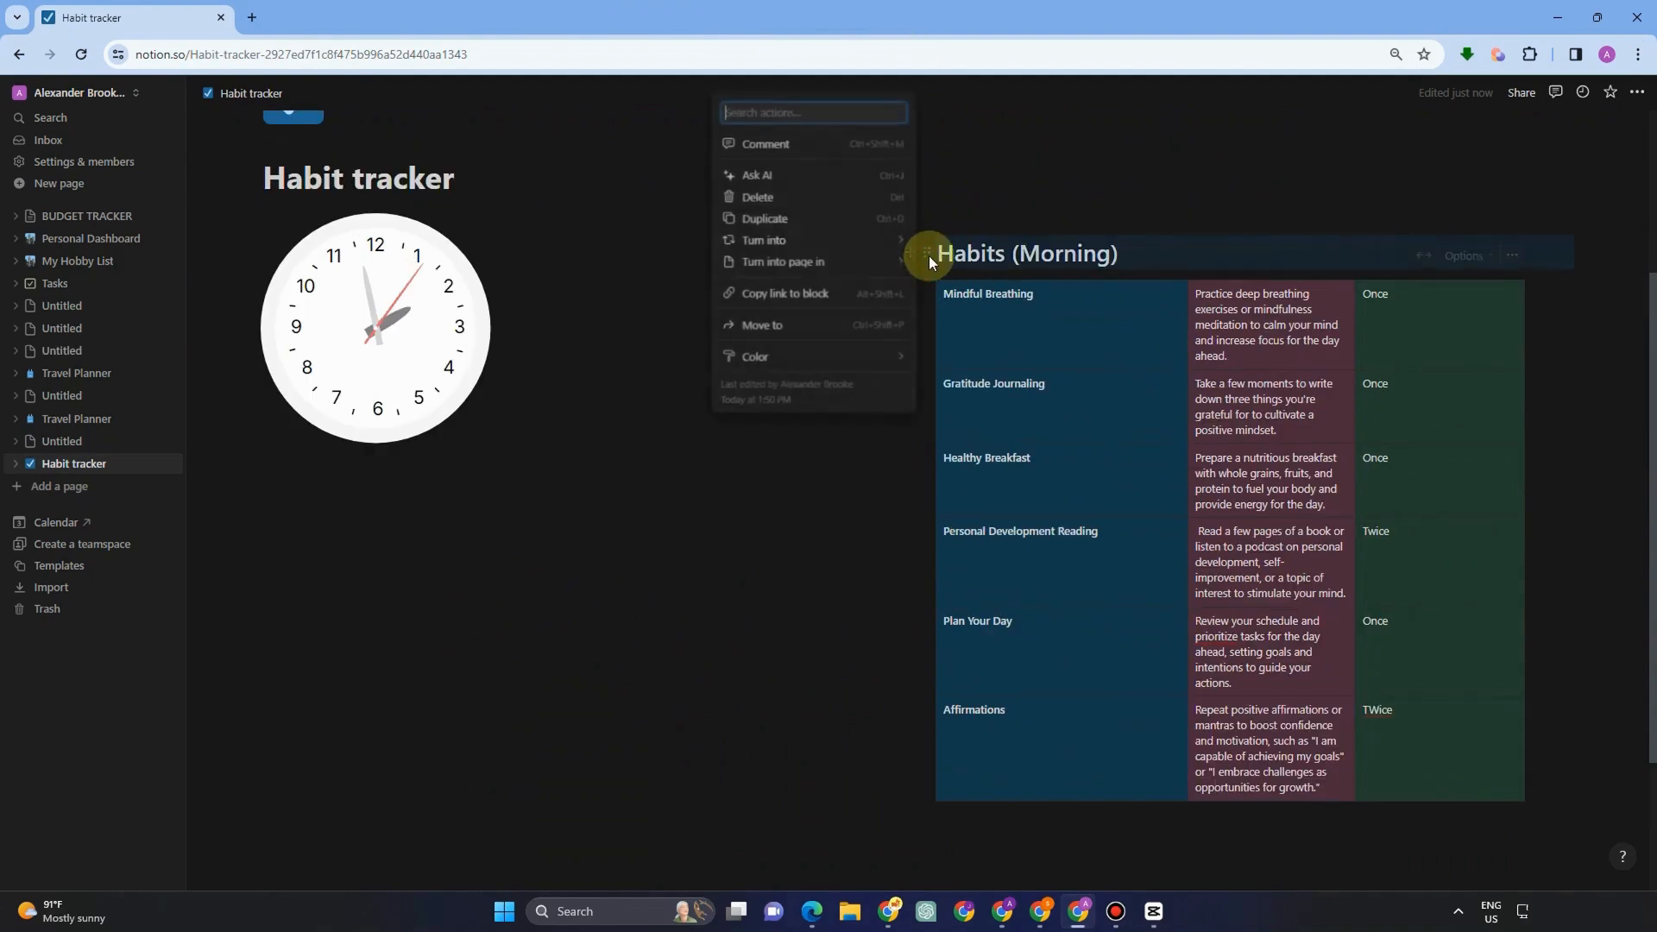
click(776, 220)
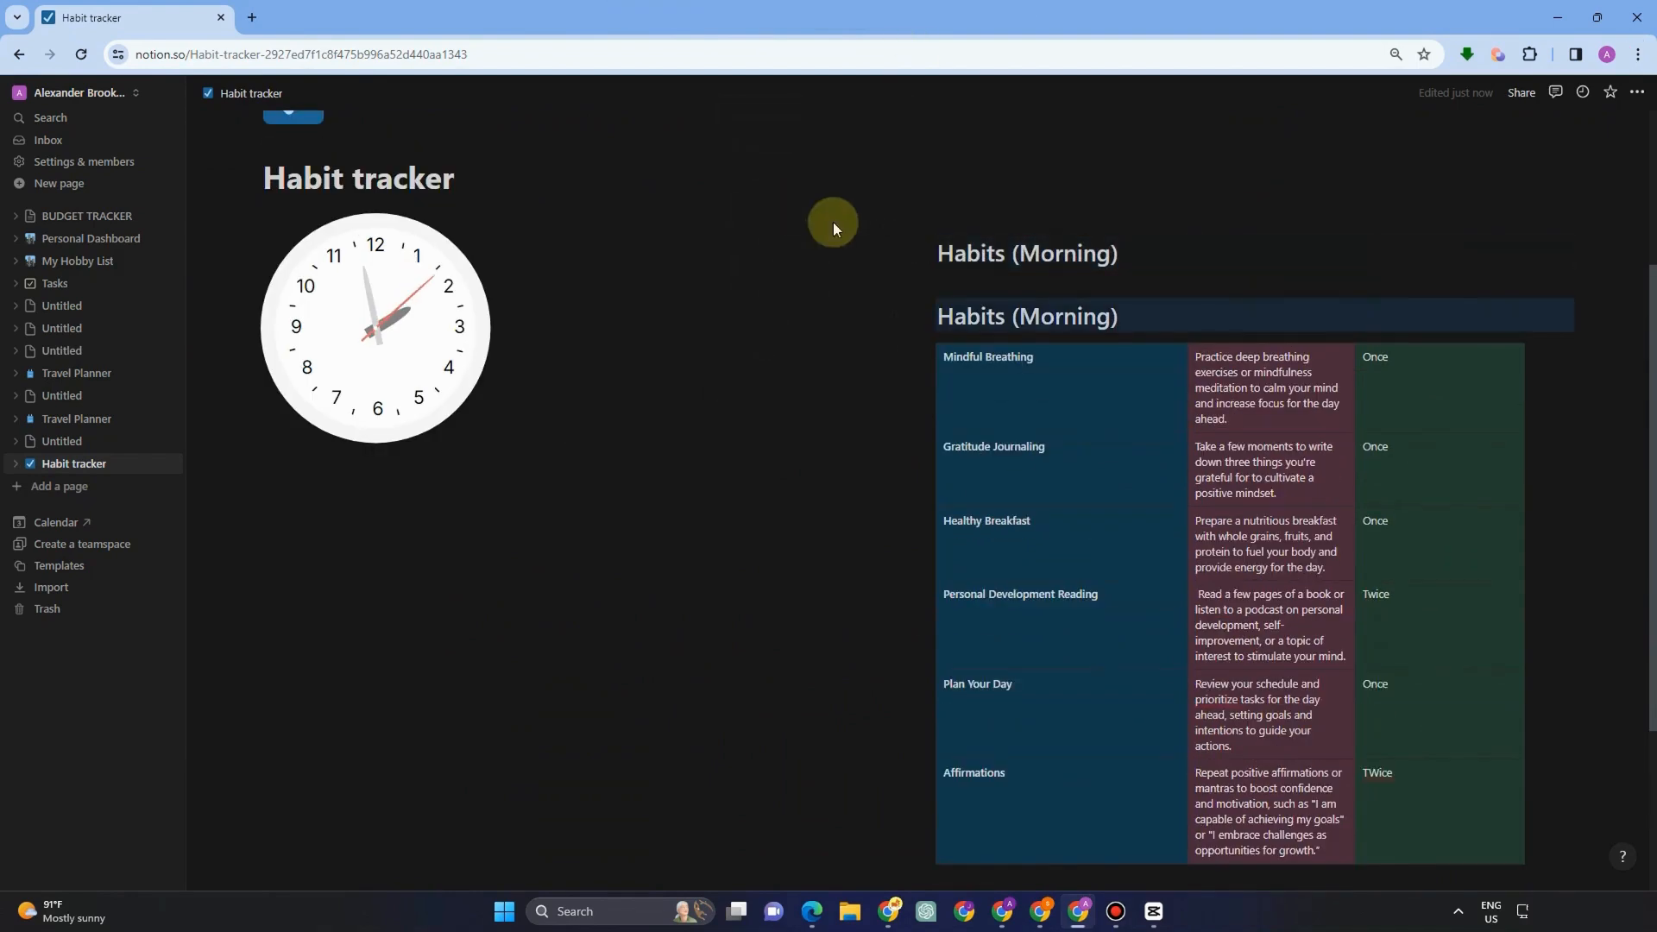
key(ctrl+z)
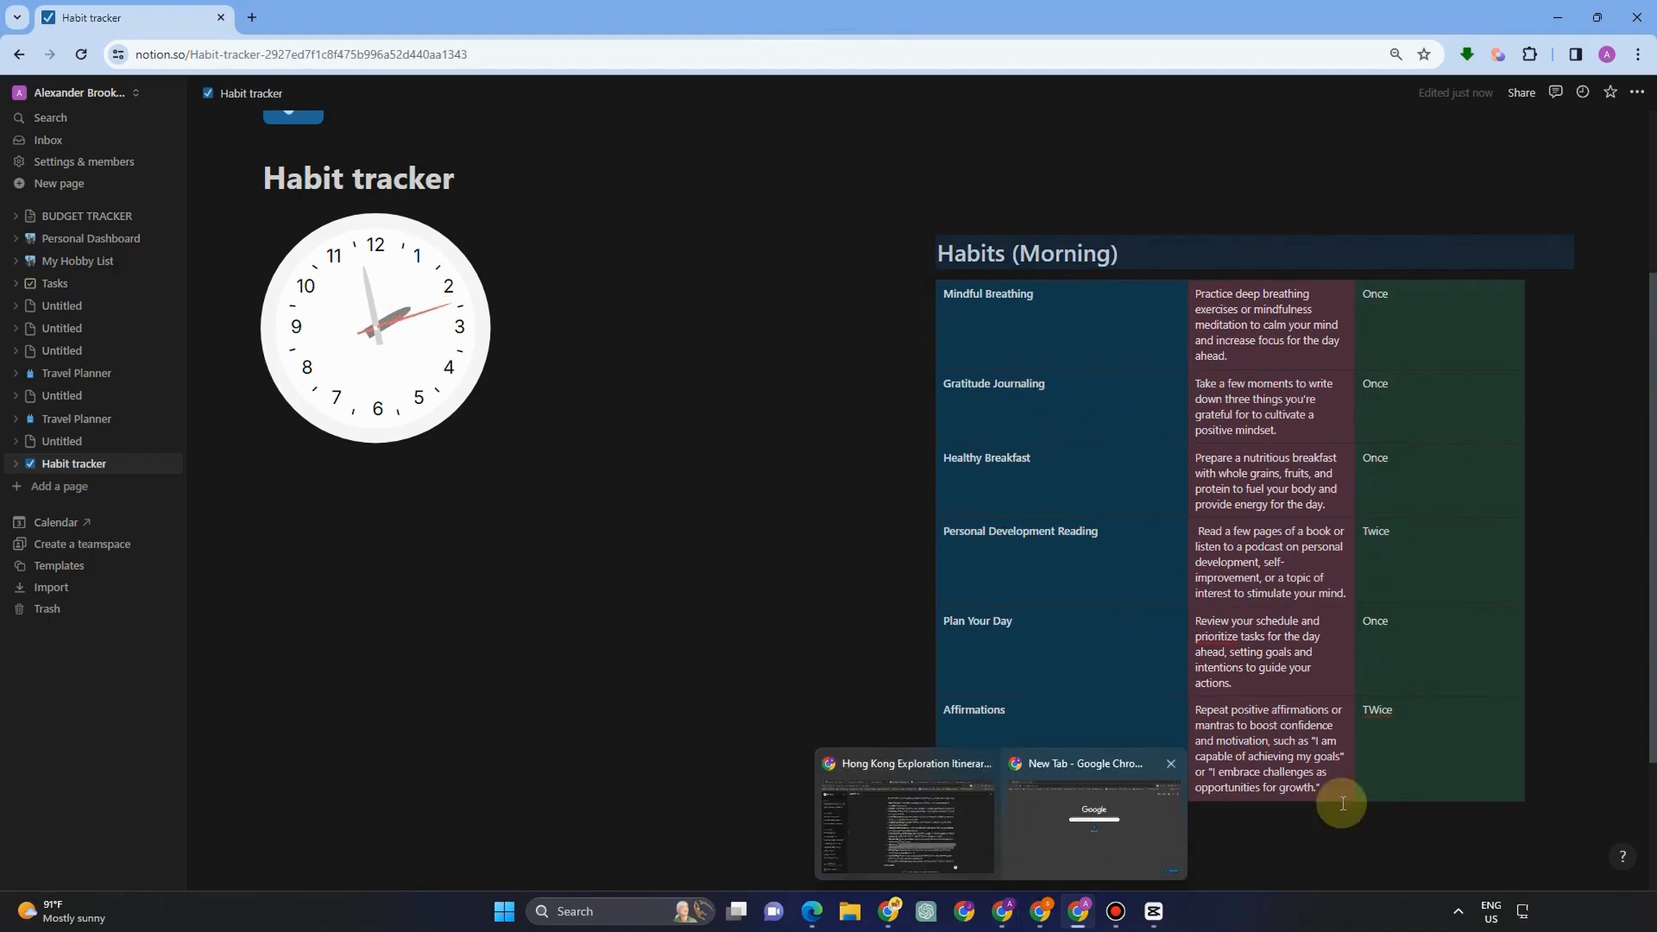
Review the color-coded Habits (Morning) and Habits (Evening) tables along the page.
scroll(947, 314, up, 1)
scroll(1102, 644, down, 7)
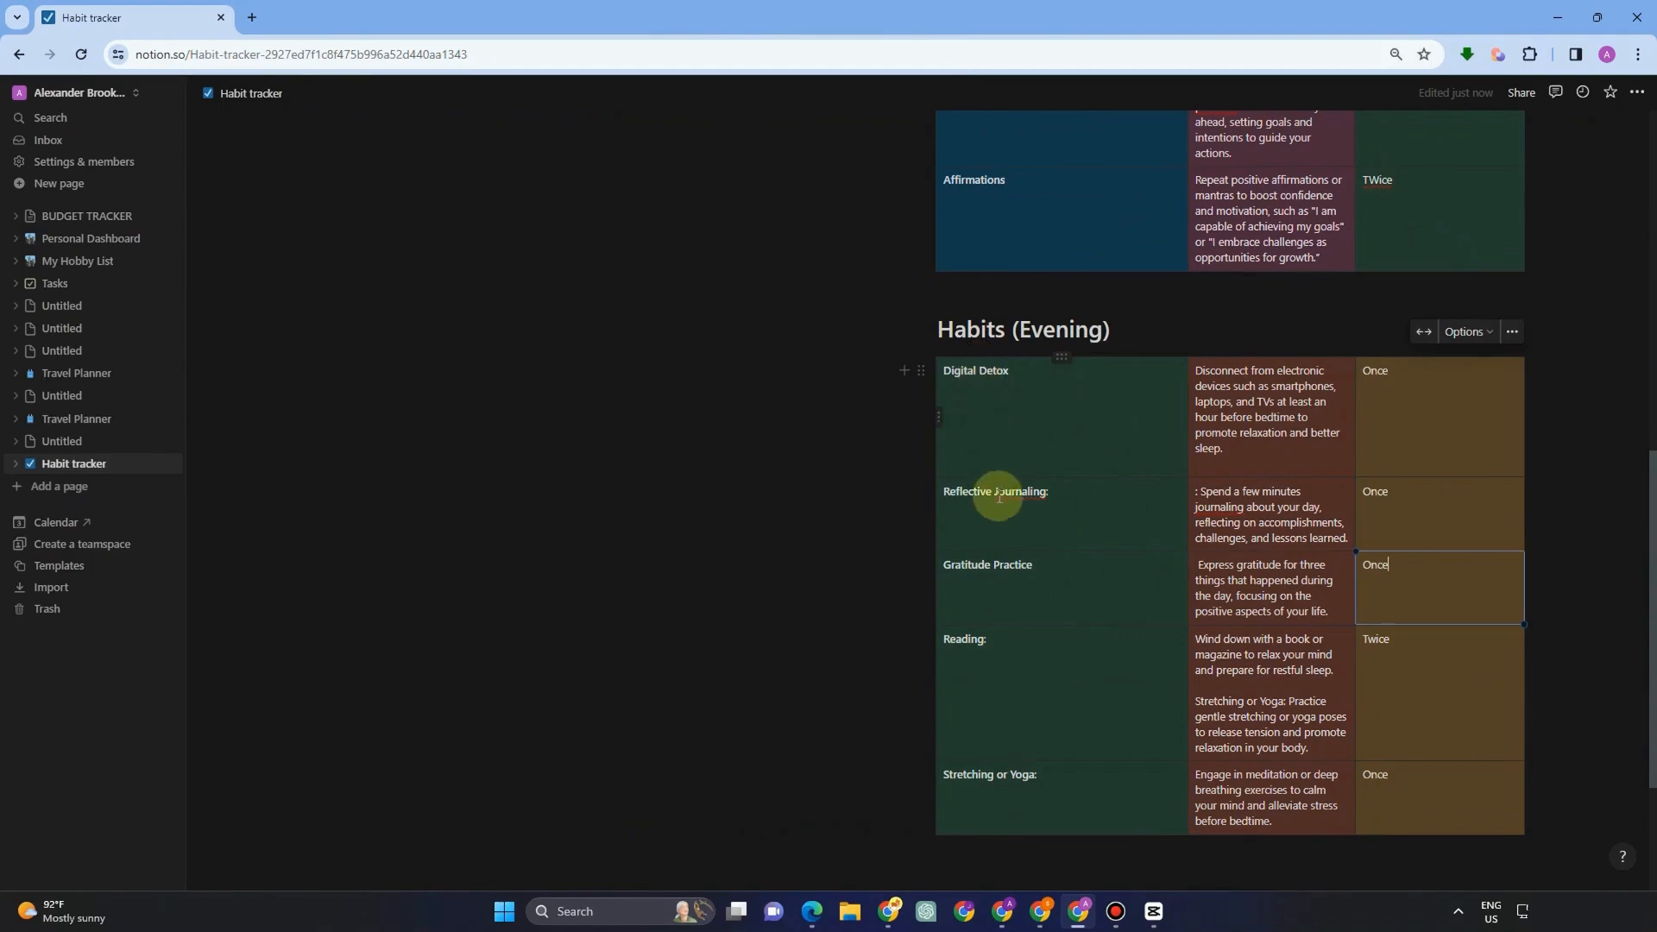
scroll(1065, 552, up, 7)
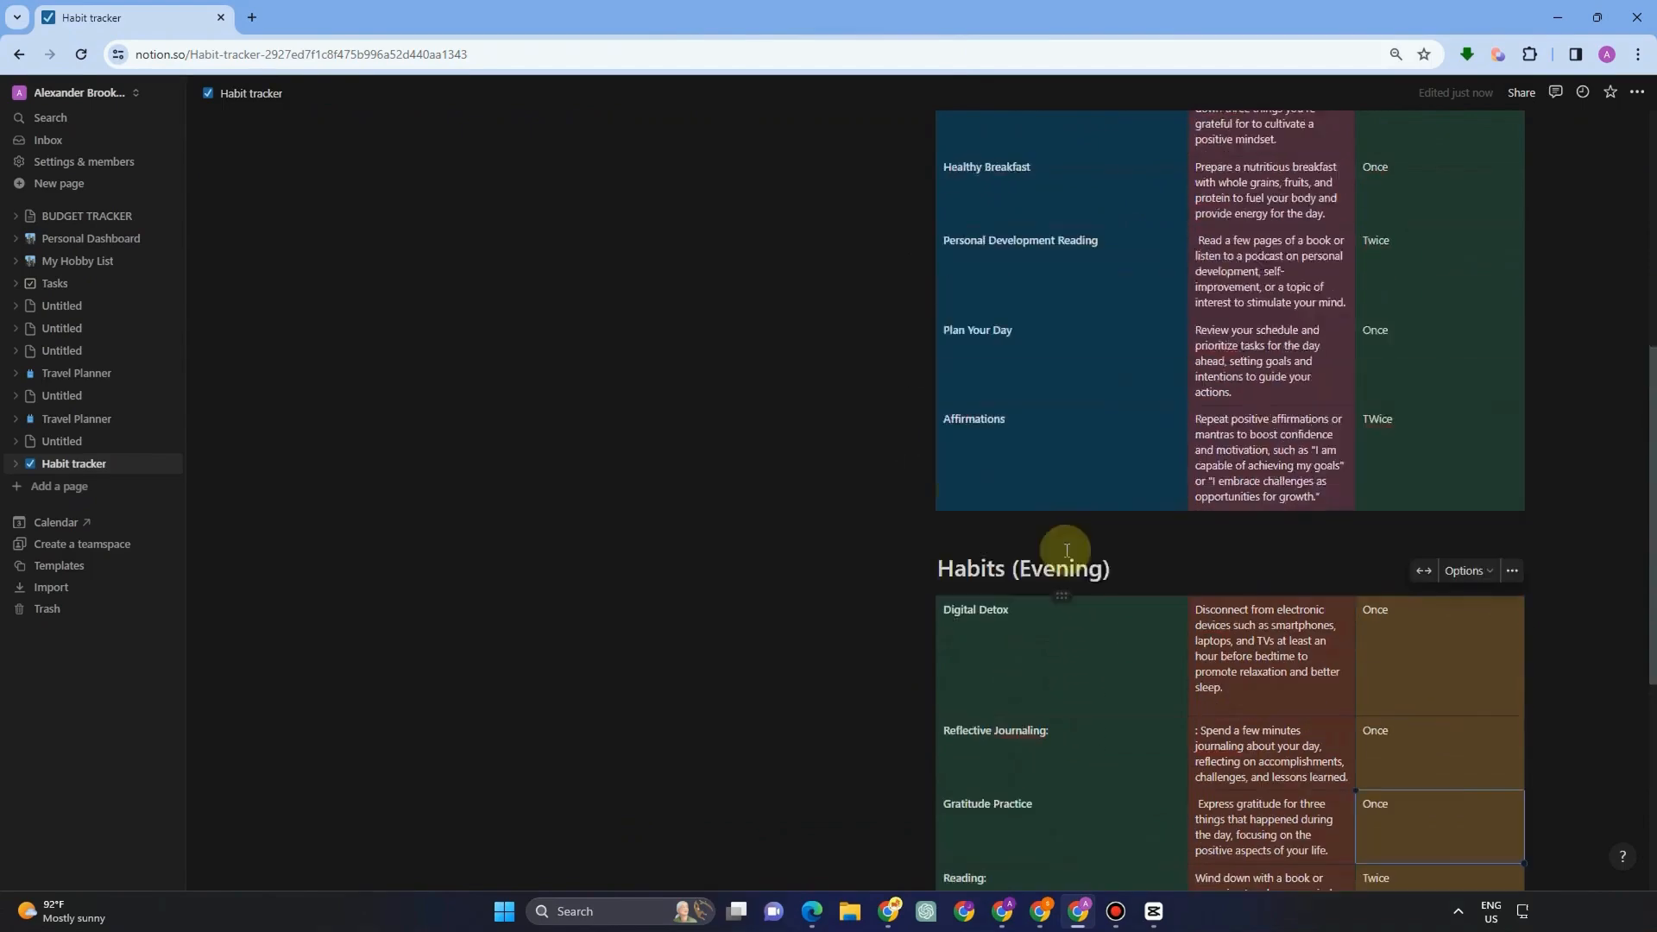
scroll(836, 366, down, 8)
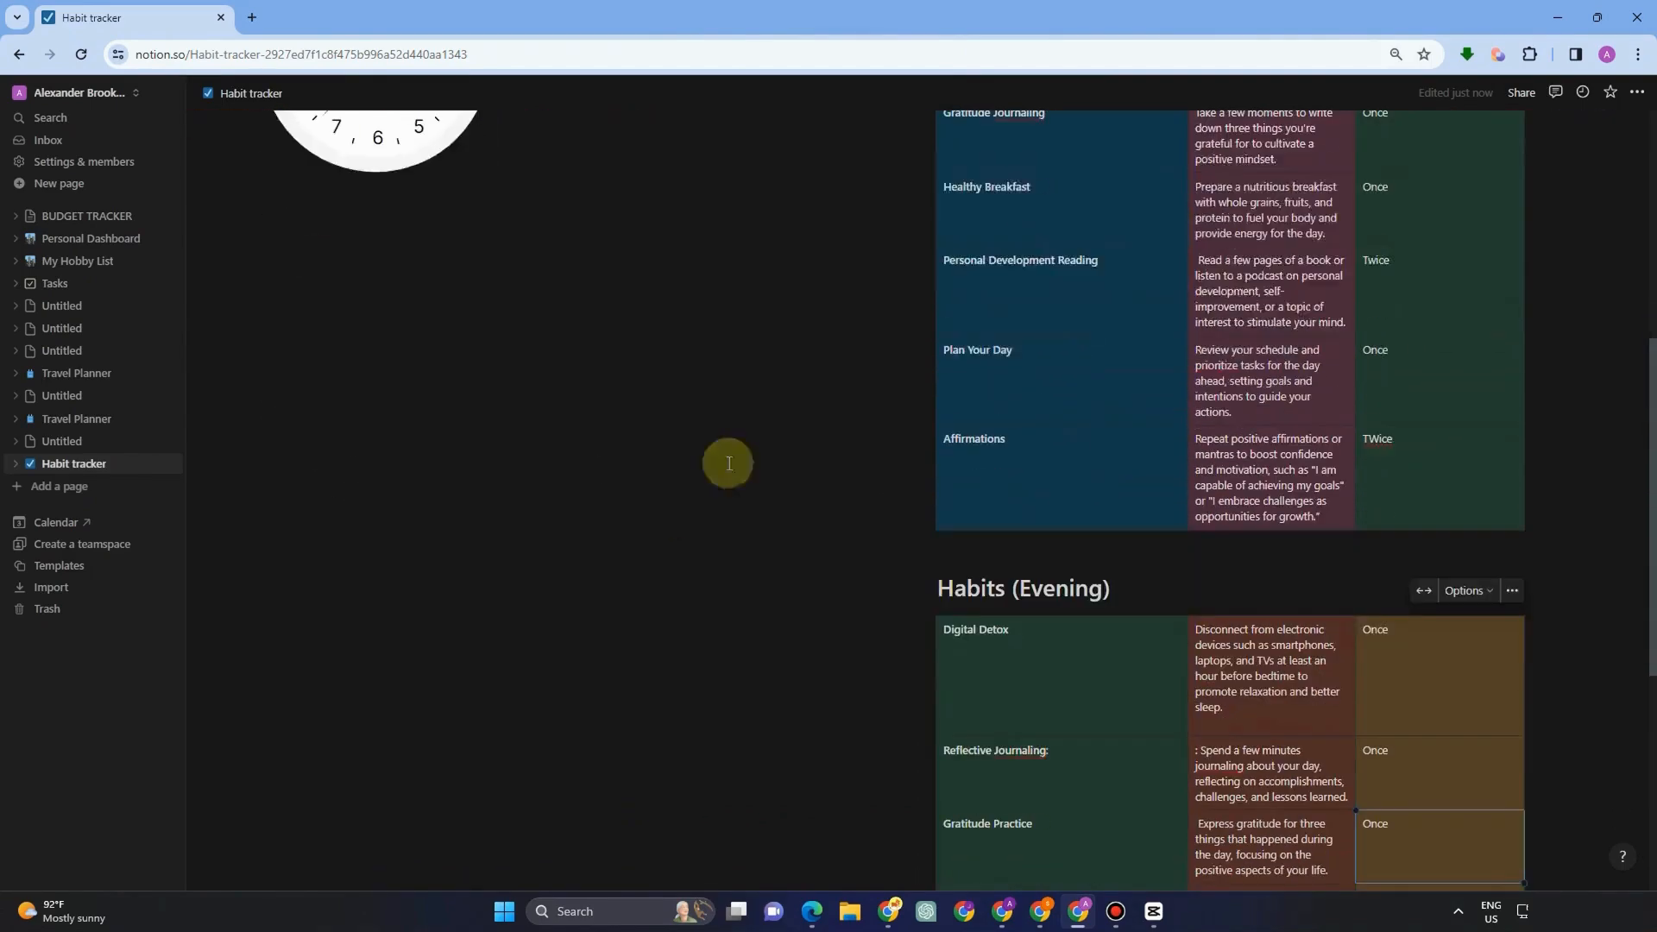
scroll(303, 249, up, 7)
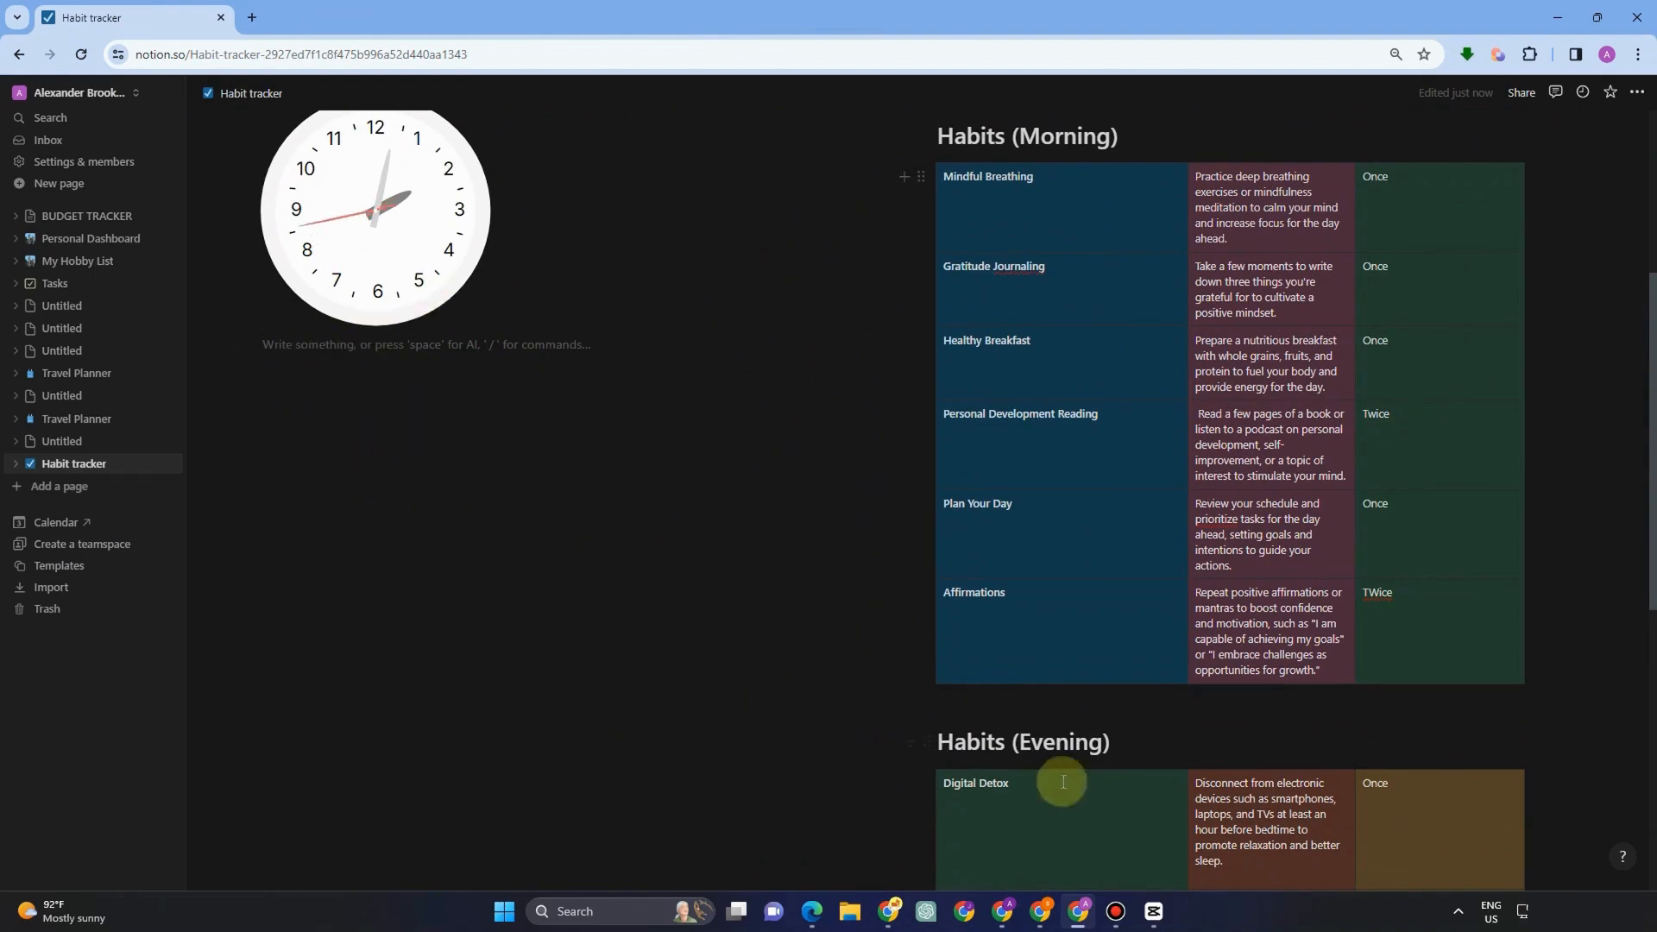
Switch to WidgetBox in Edge and browse the Language, Clocks and Weather widget categories.
click(814, 909)
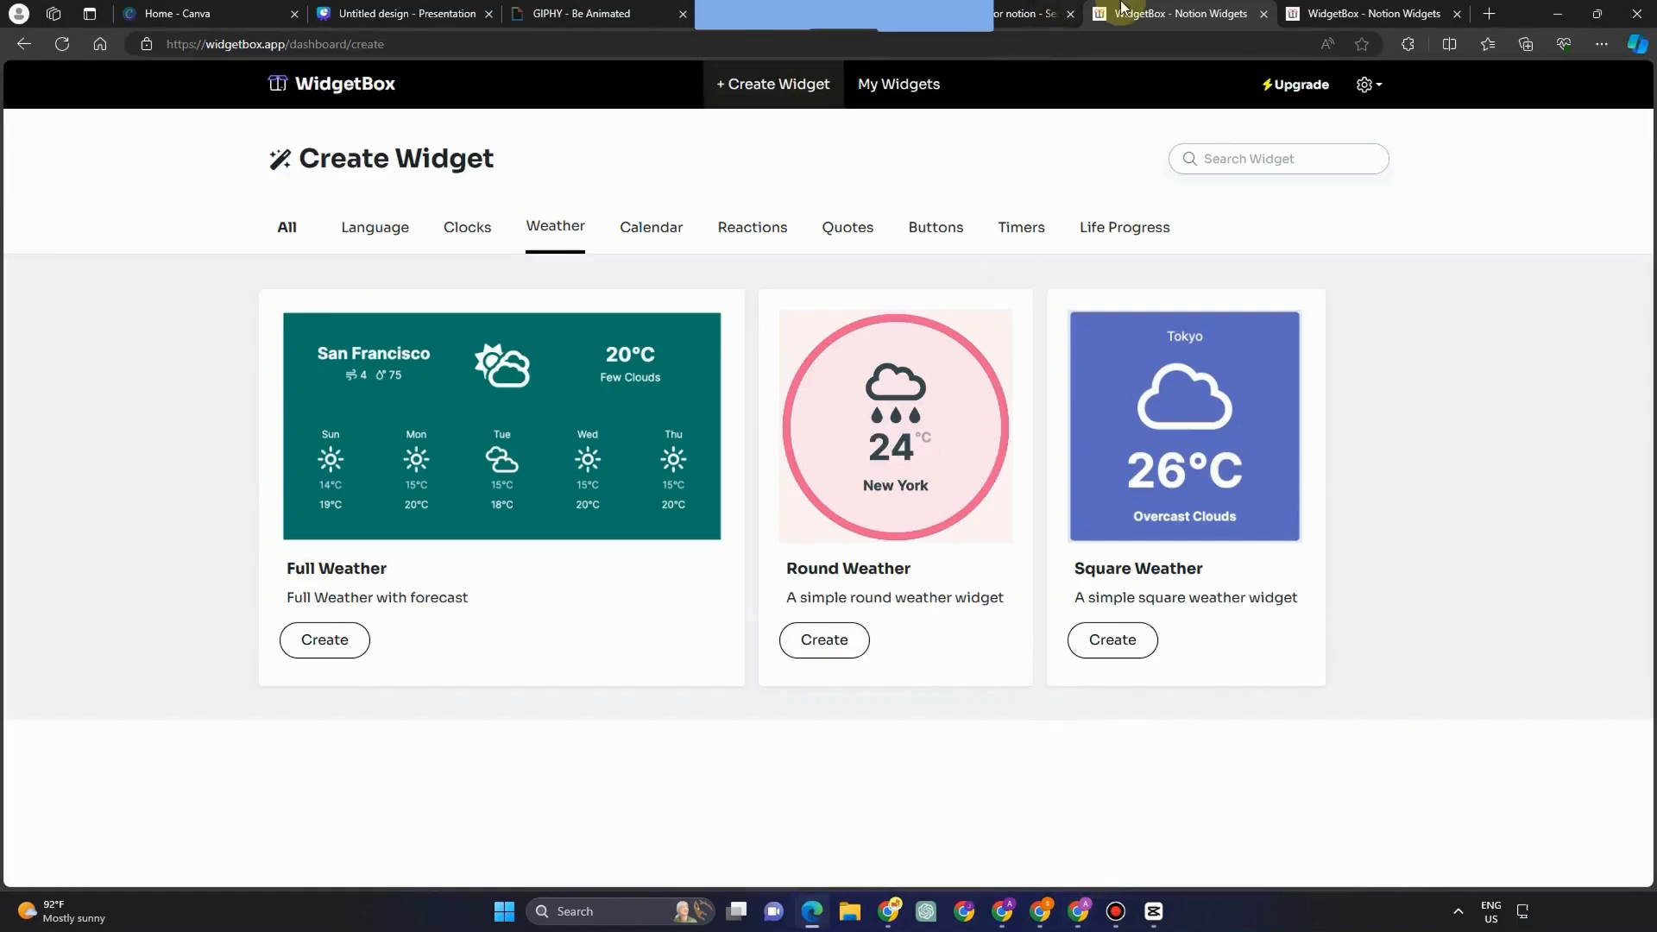
click(290, 211)
click(359, 228)
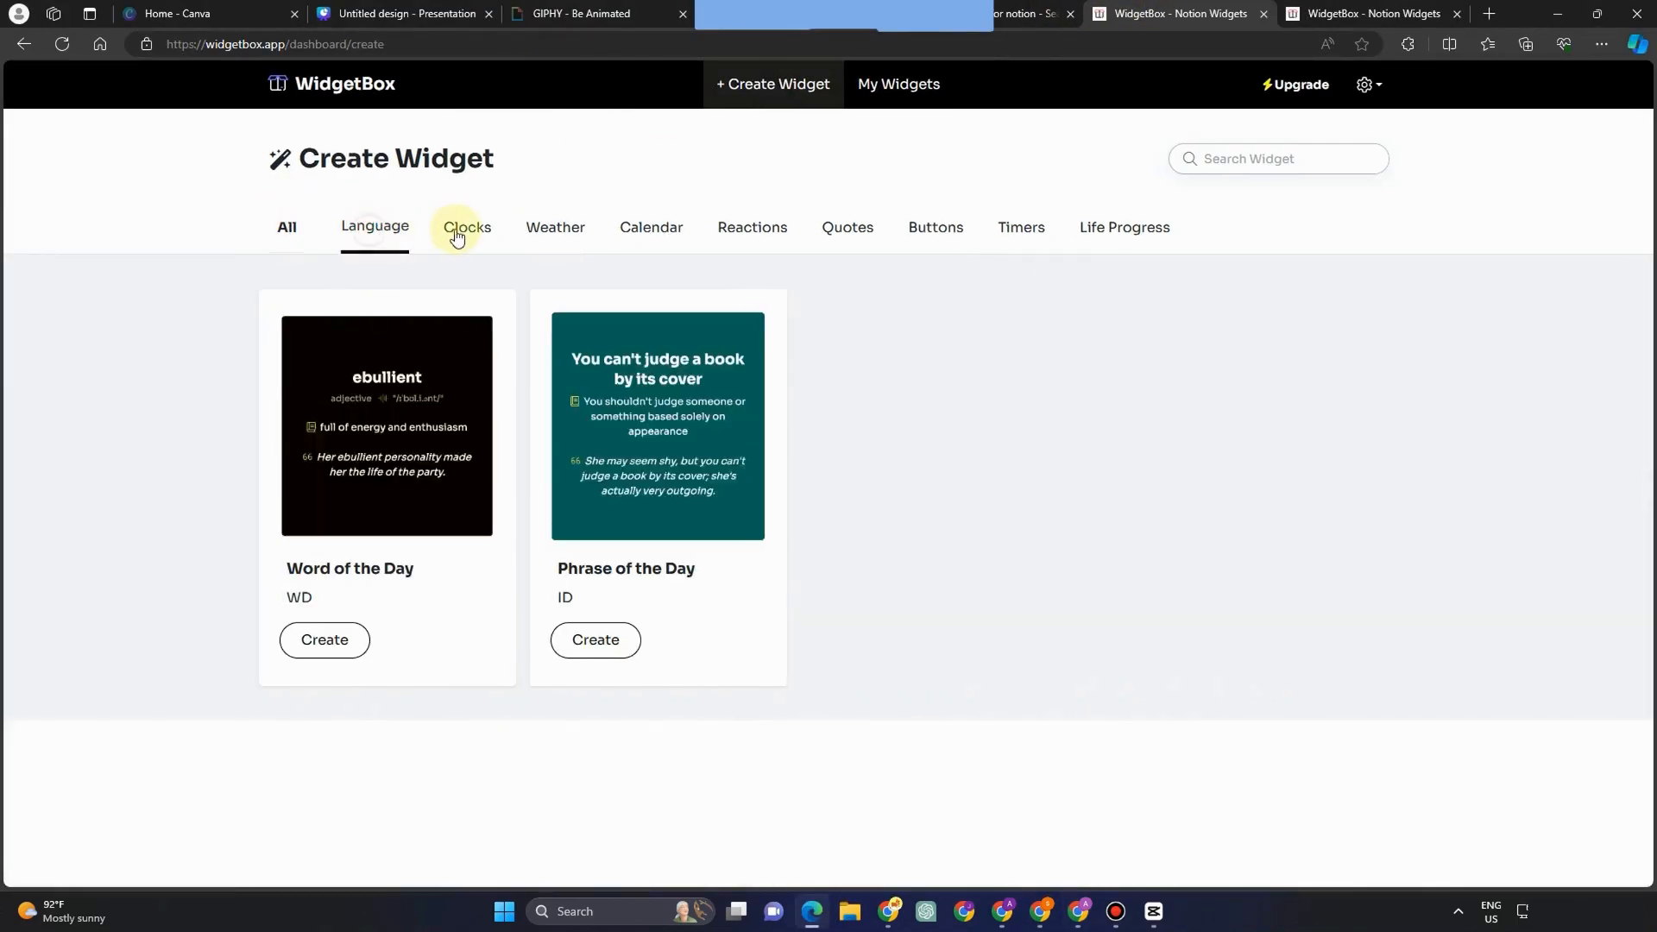
click(464, 228)
click(539, 228)
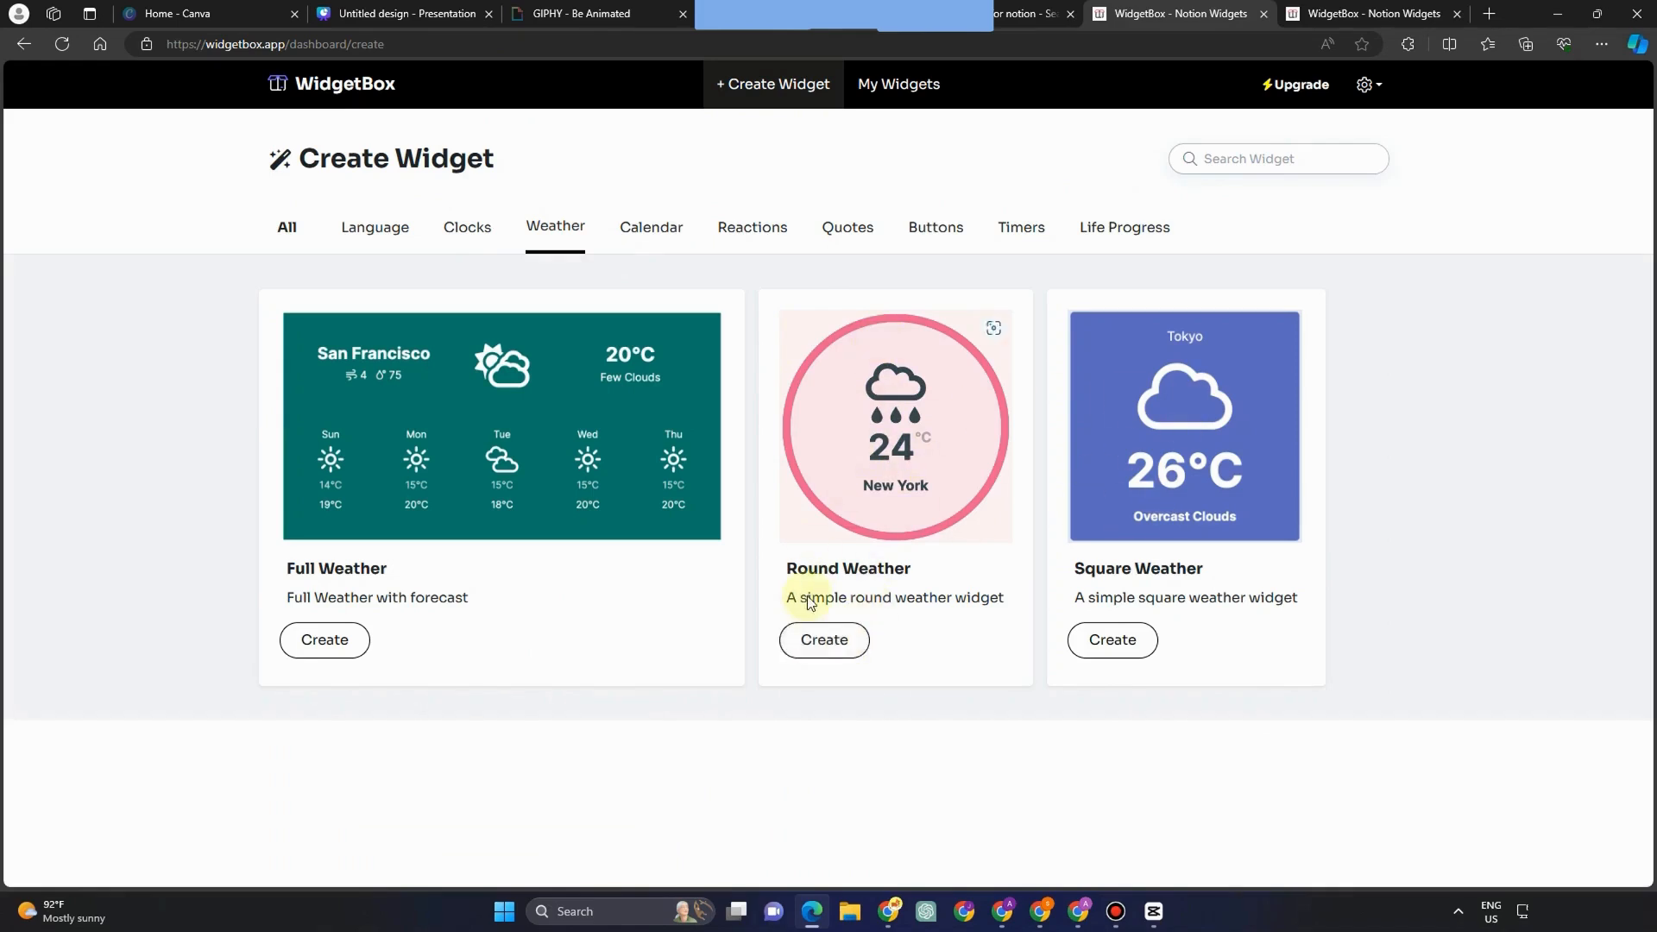
Try to create the Round Weather and Full Weather widgets.
click(824, 641)
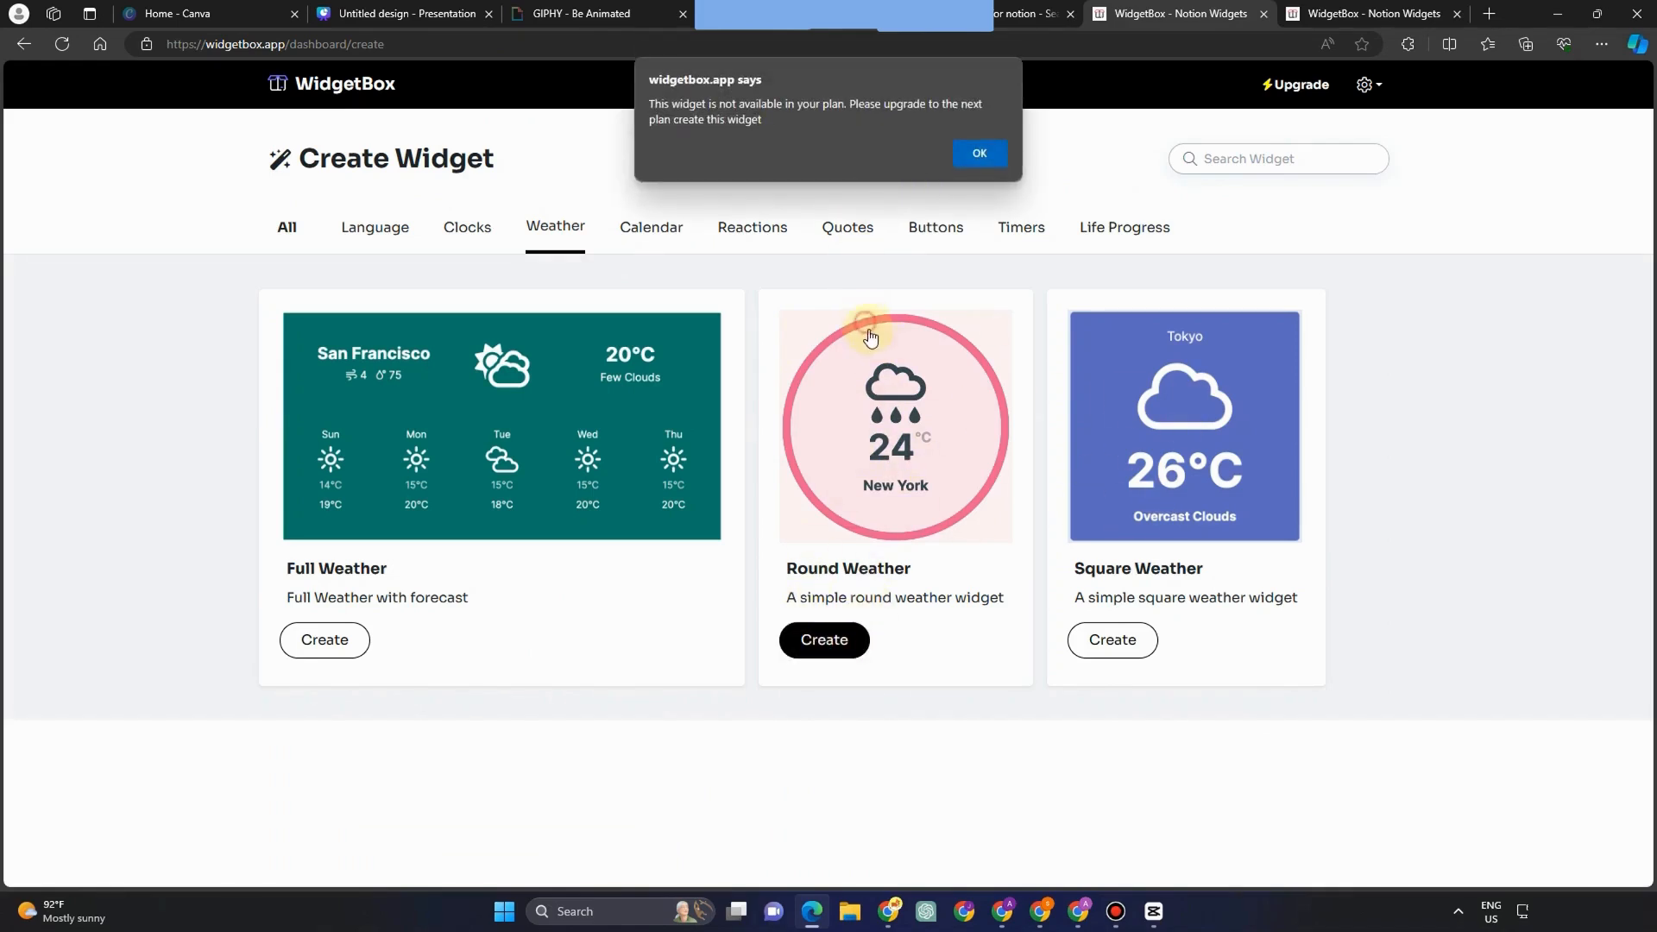
click(987, 152)
click(319, 643)
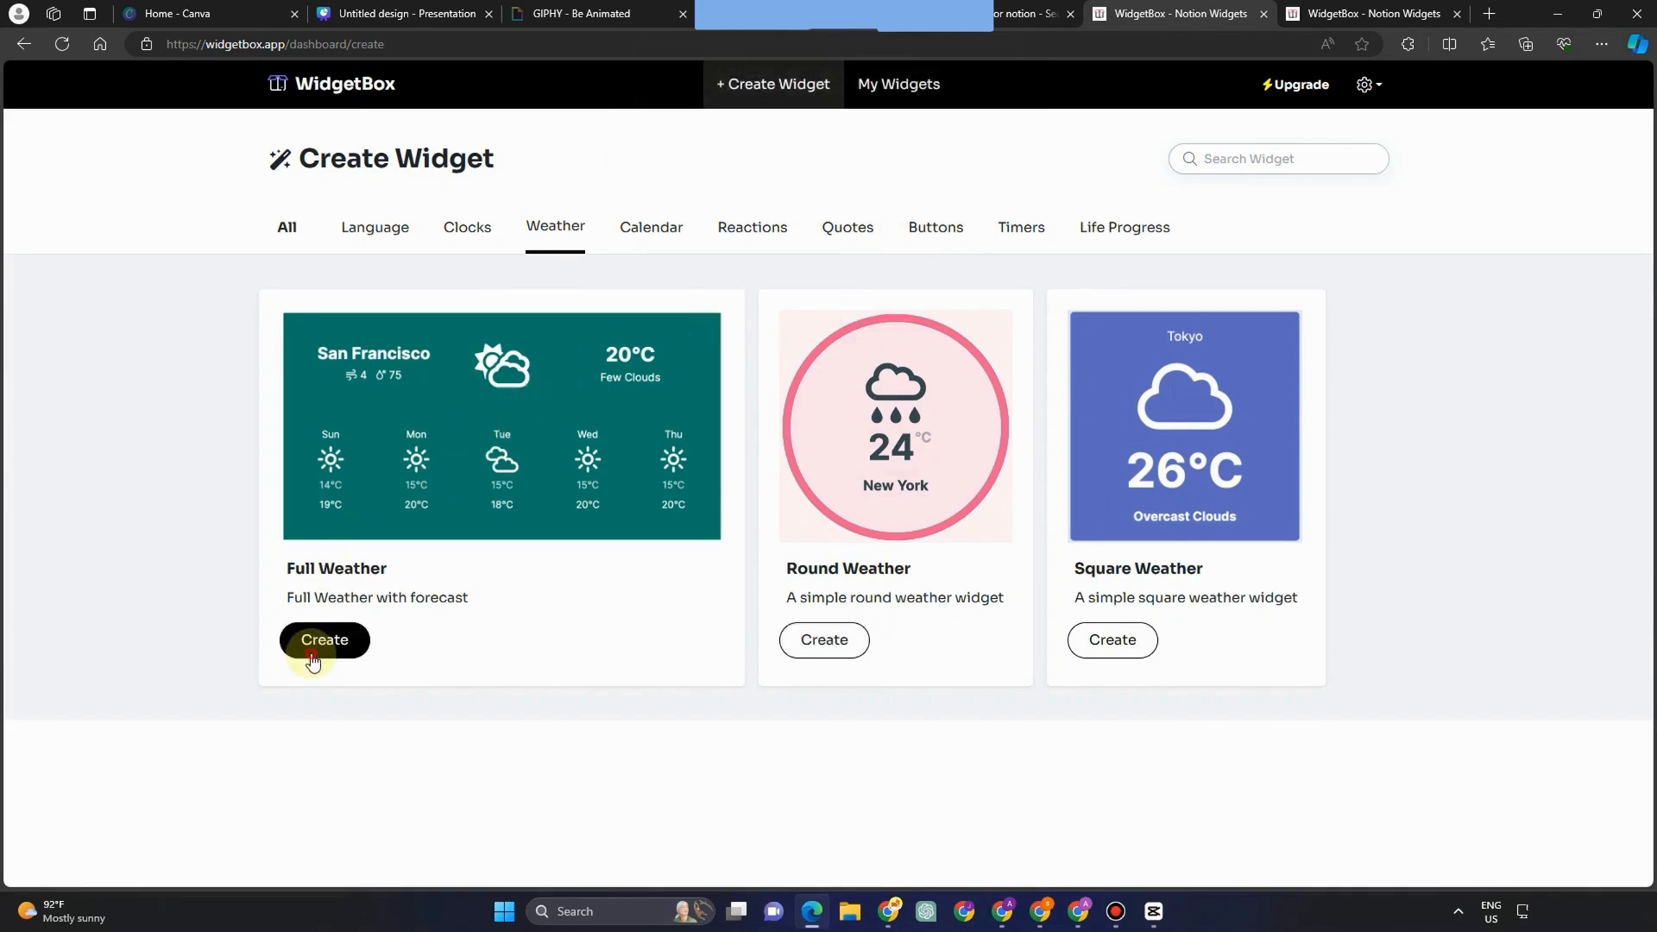
click(978, 154)
Create a Simple Quote widget with the self-entered quote beginning "Live the Life of Your Dreams" and enable Notion Dark Mode.
click(279, 199)
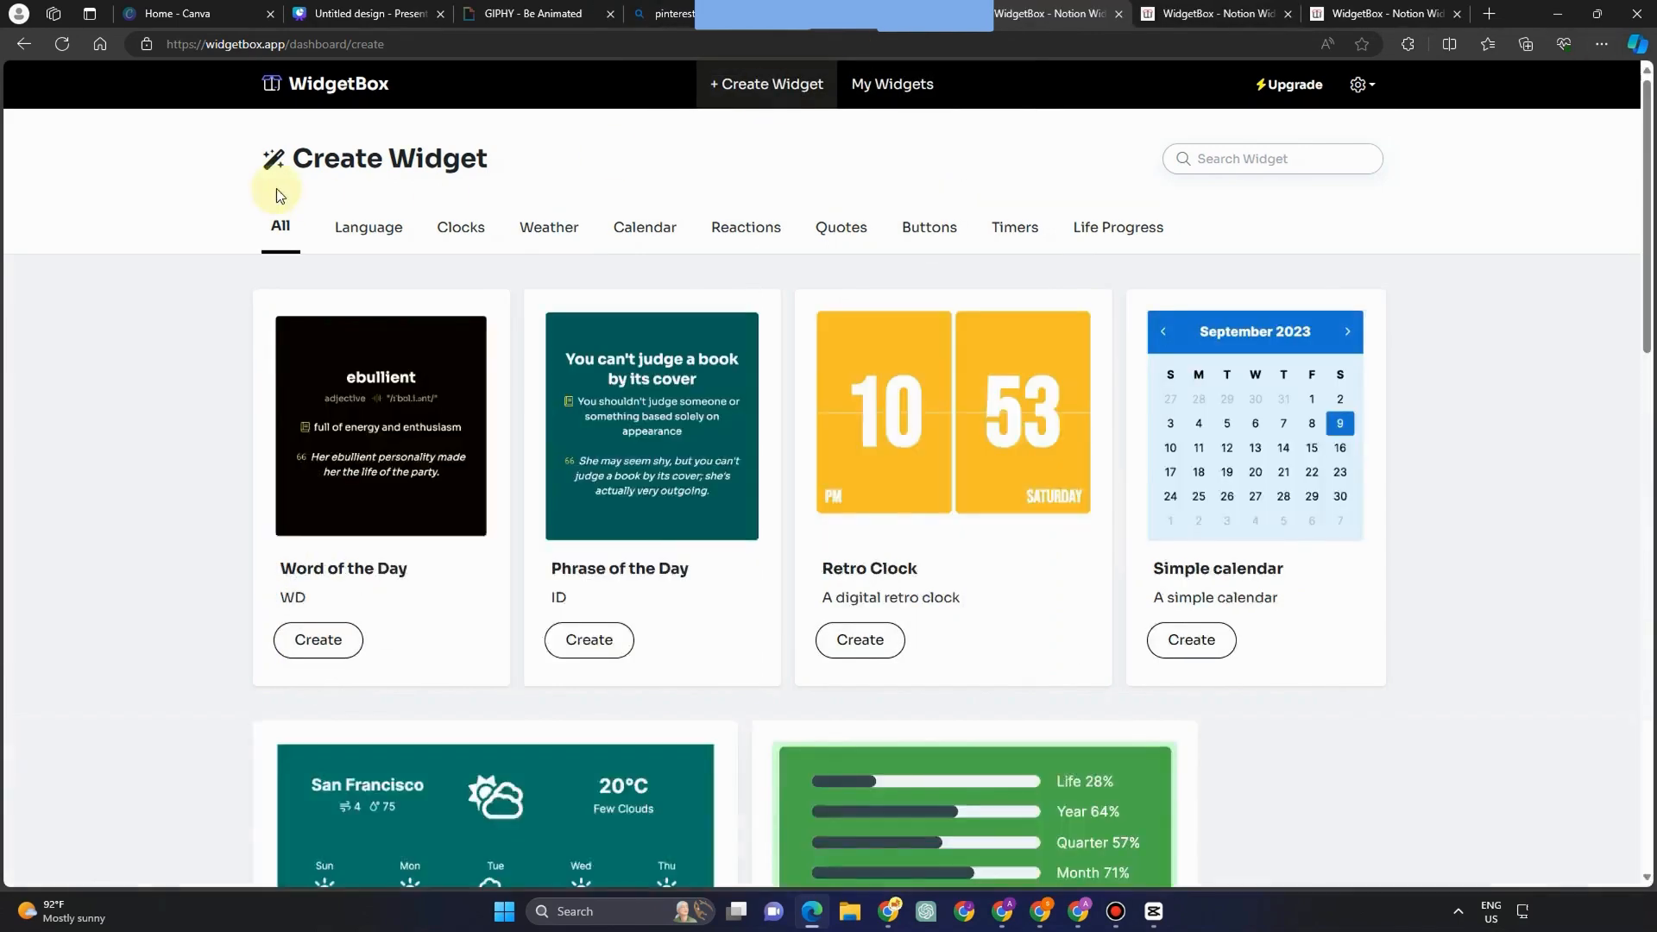
click(842, 228)
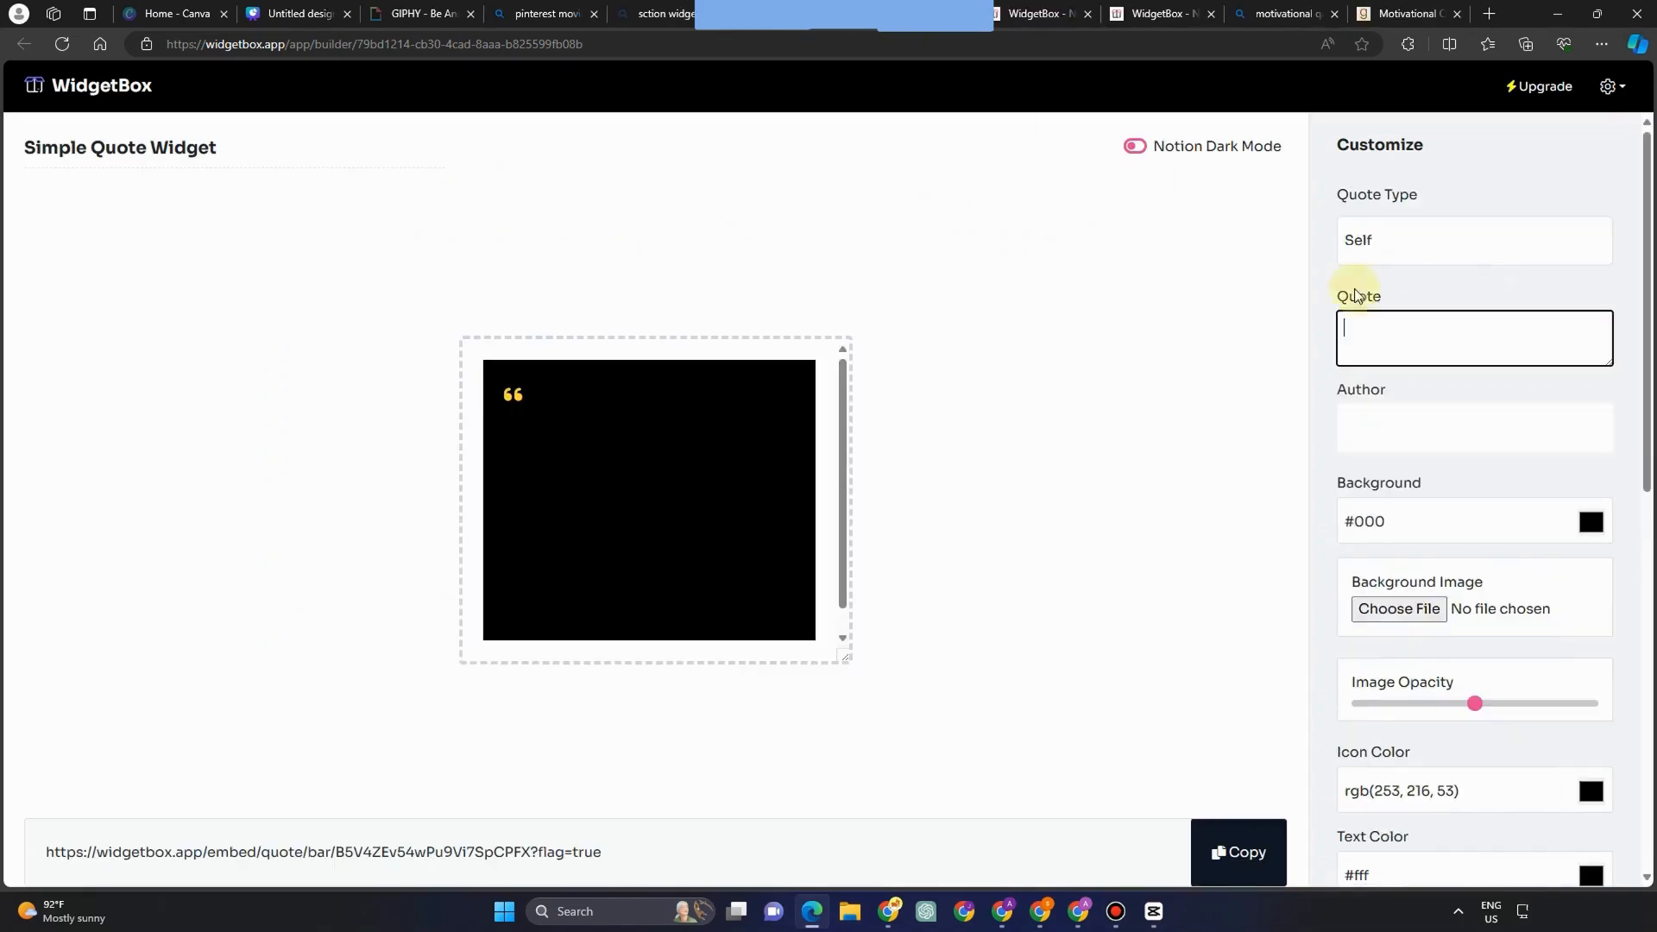
text("Live the Life of Your Dreams: Be brave enough to live the life of your dreams according to your vision and purpose instead of the expectations and opinions of others." — Roy T. Bennett, The Light in the Heart)
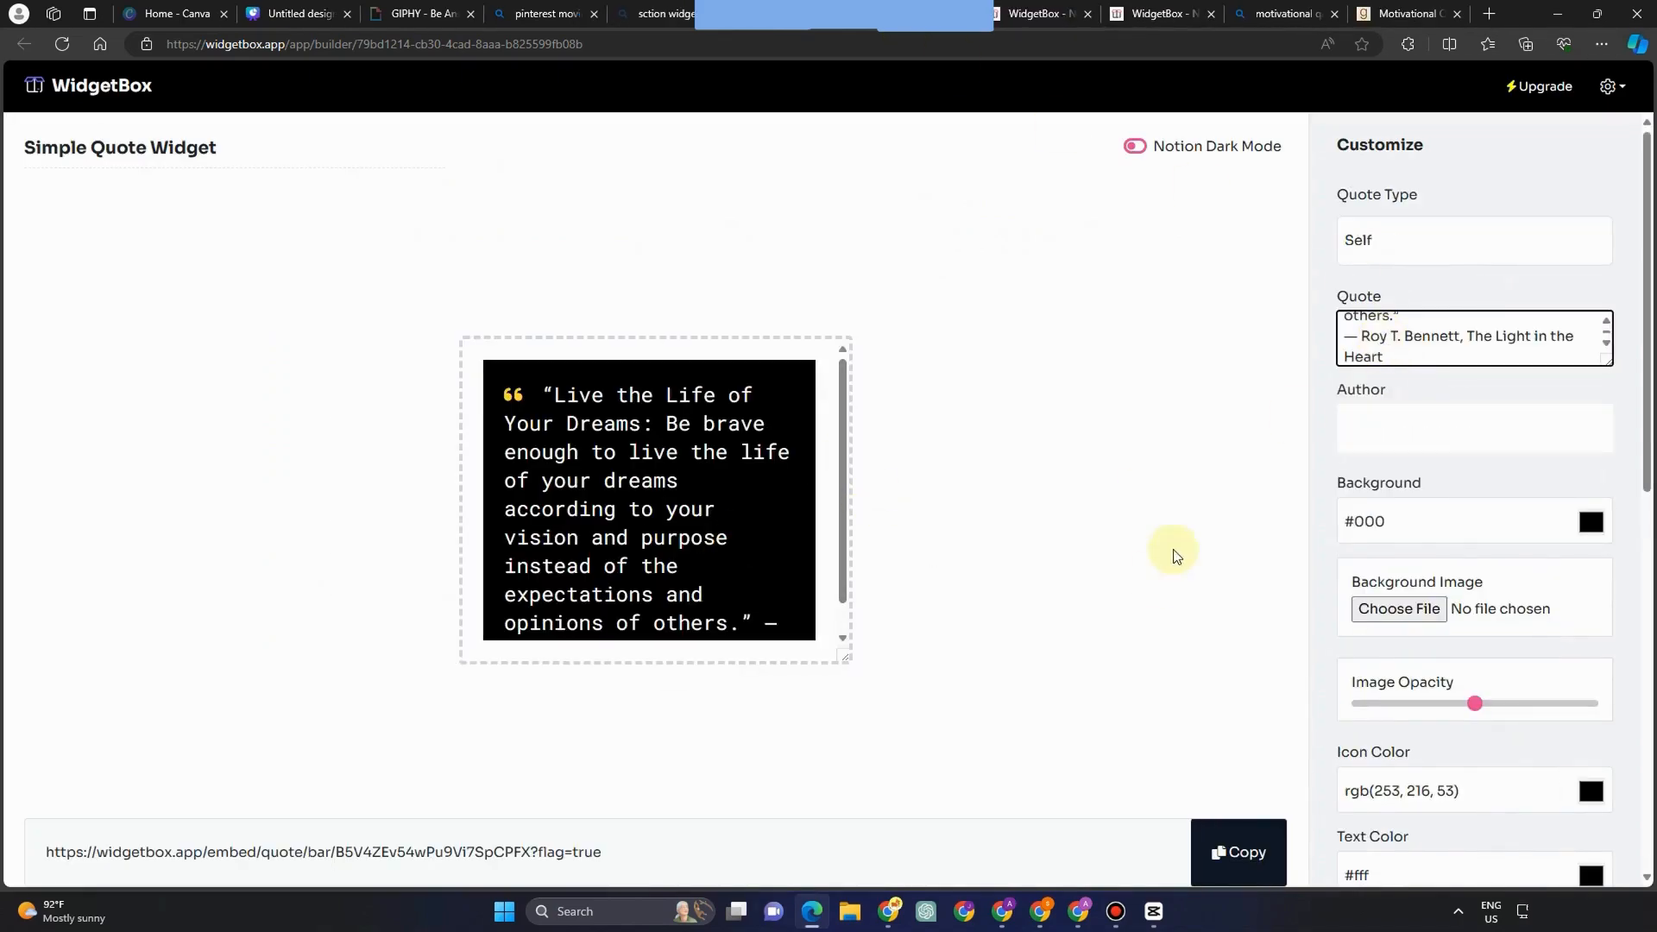
click(1135, 147)
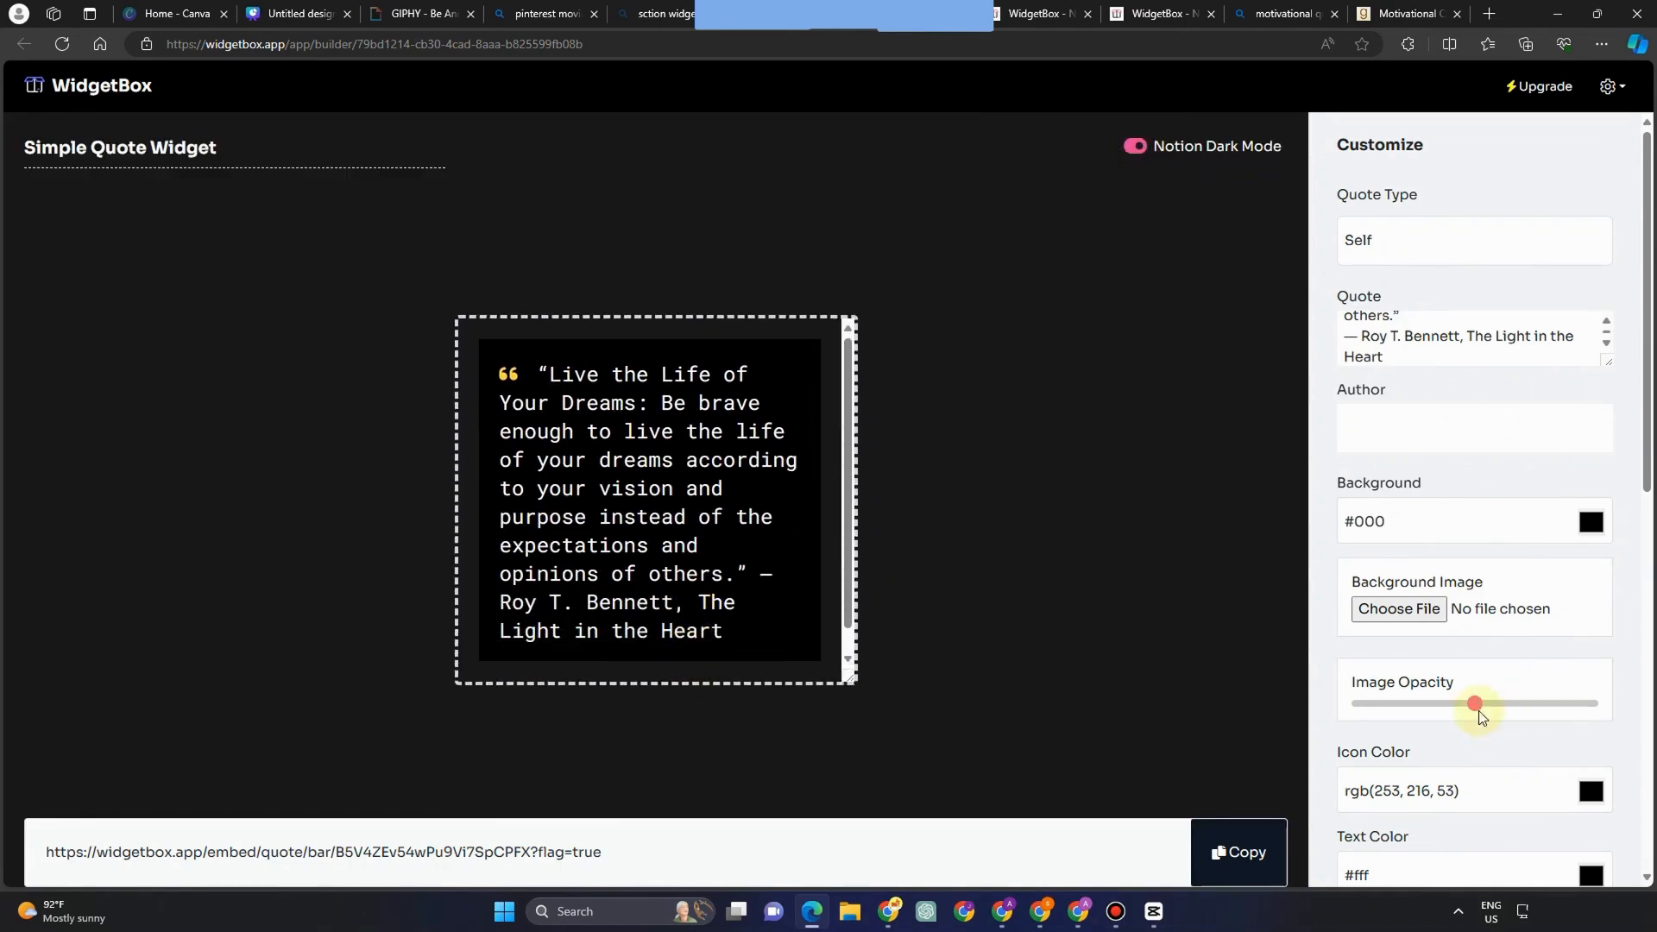
Set the quote widget's background color to dark red #5e1c1c.
click(1590, 522)
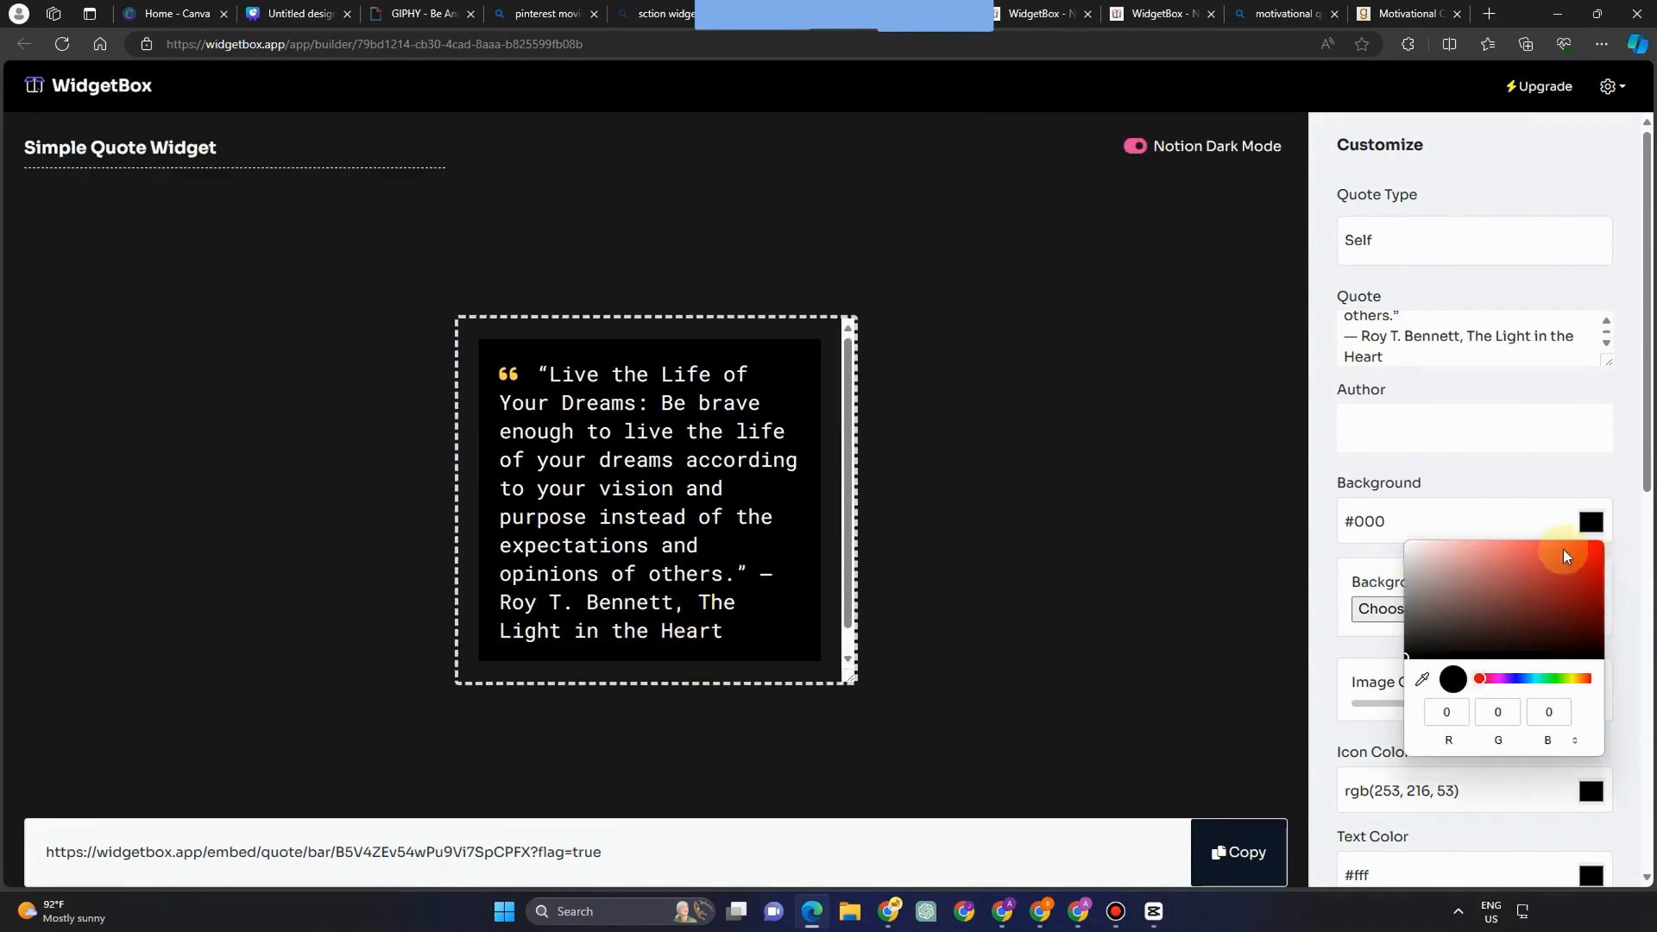
click(1540, 567)
drag(1550, 567, 1544, 614)
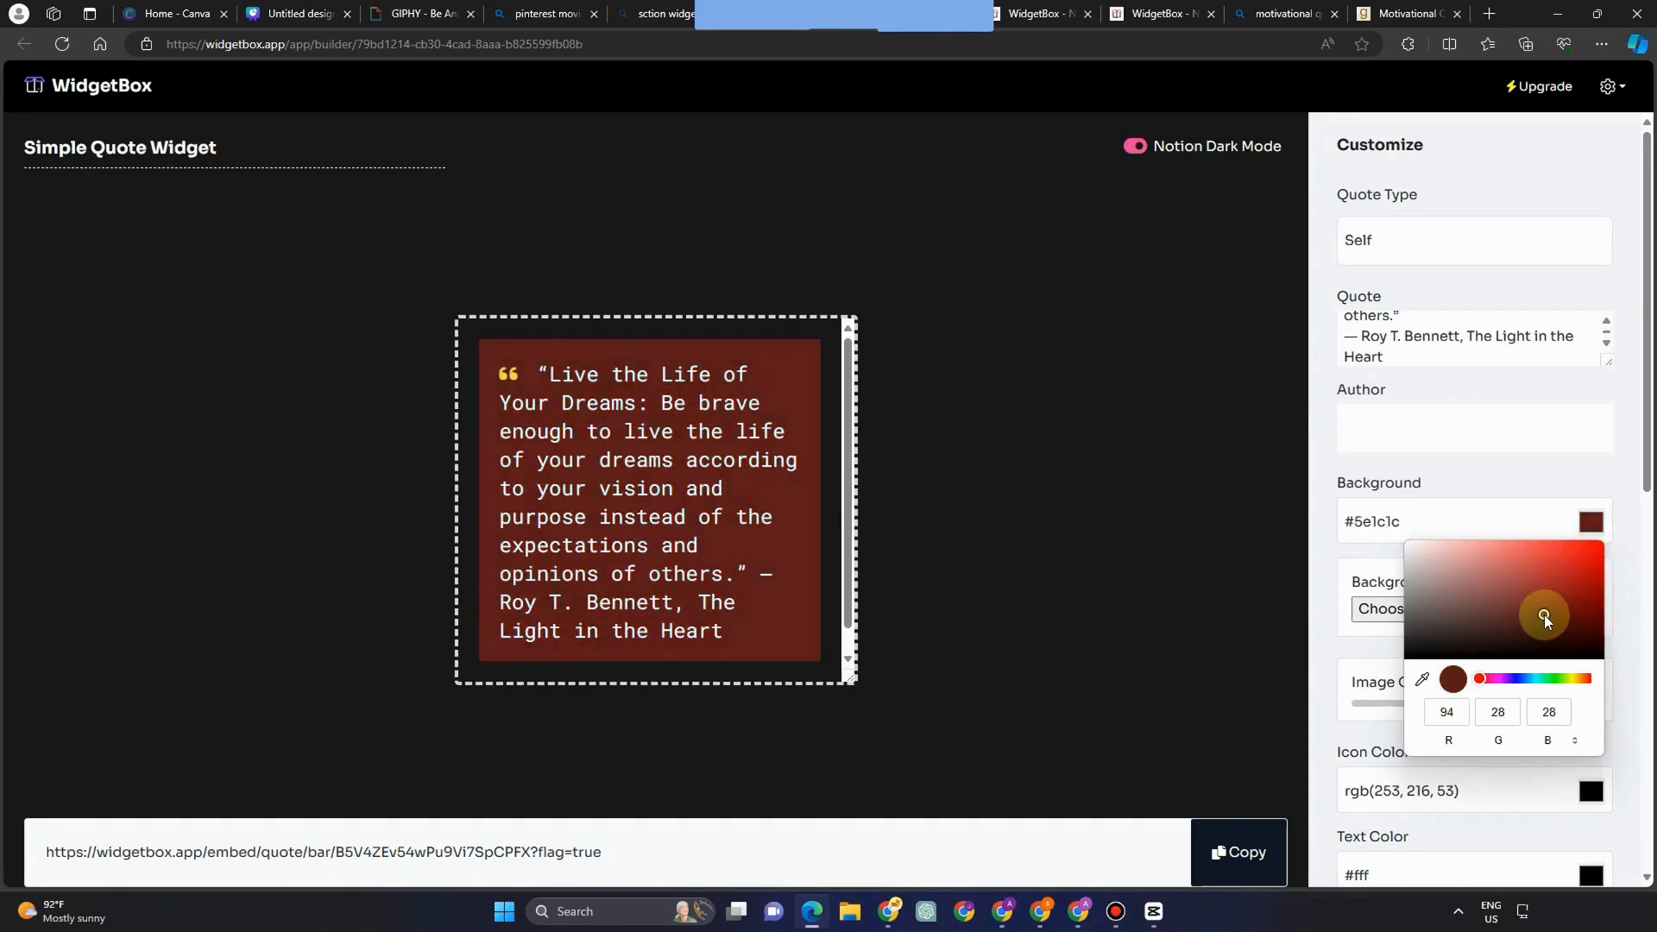
click(1342, 574)
Give the quote widget a border with width 20 and the dusty pink color #895869.
scroll(1442, 674, down, 4)
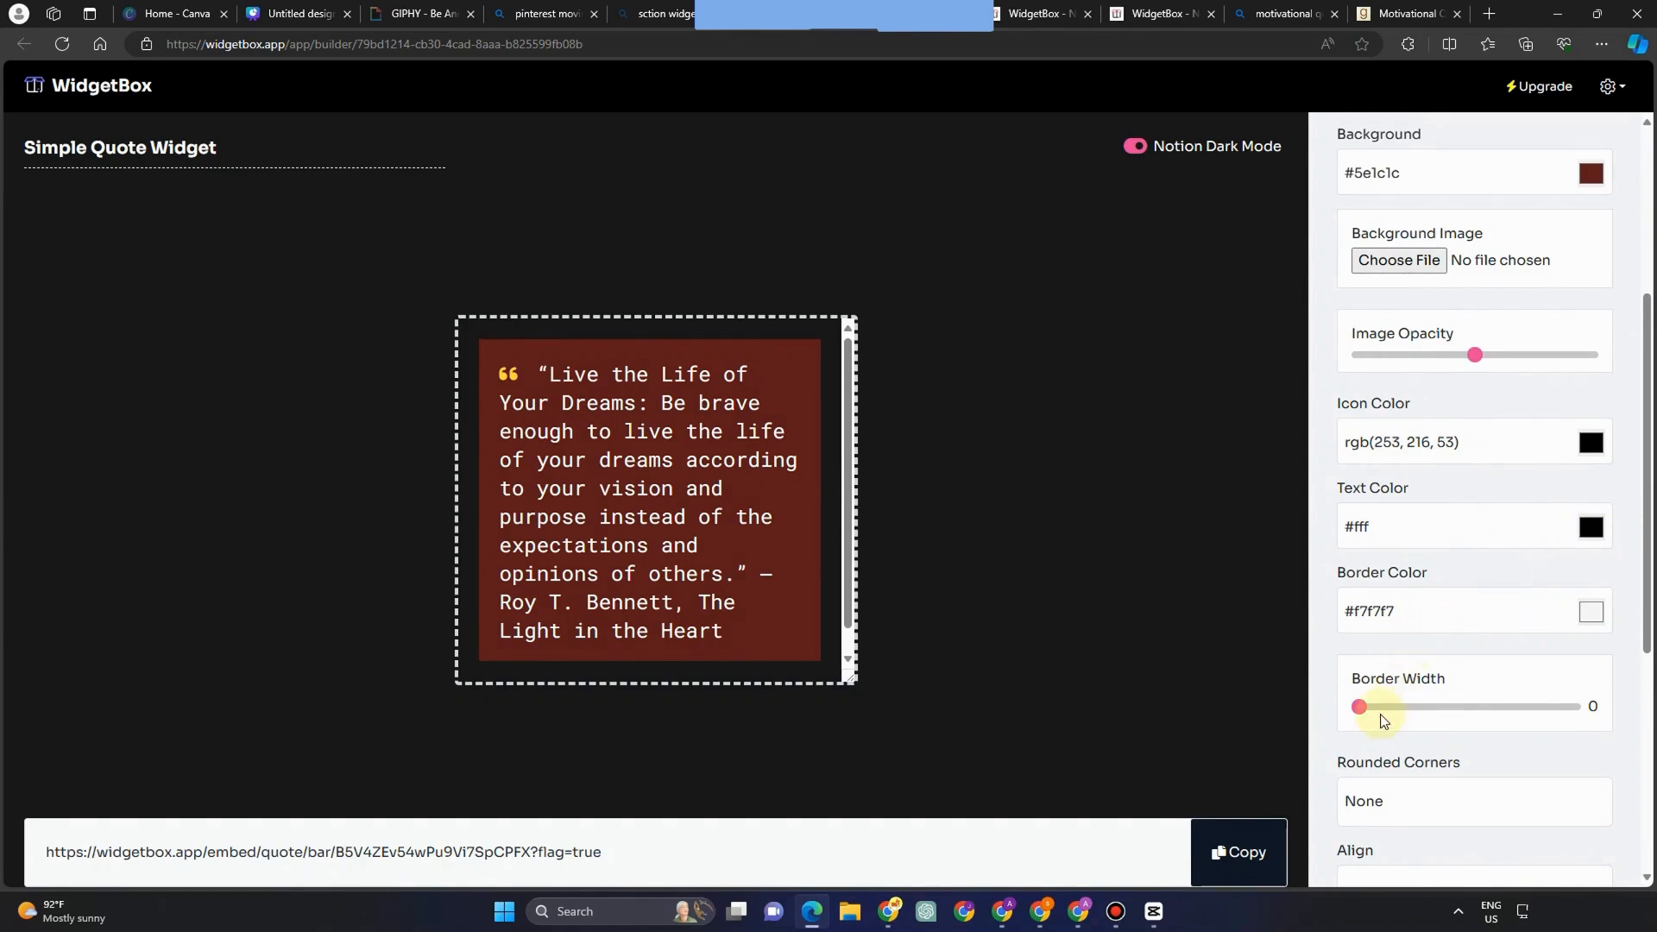
drag(1381, 714, 1403, 713)
scroll(1432, 690, down, 3)
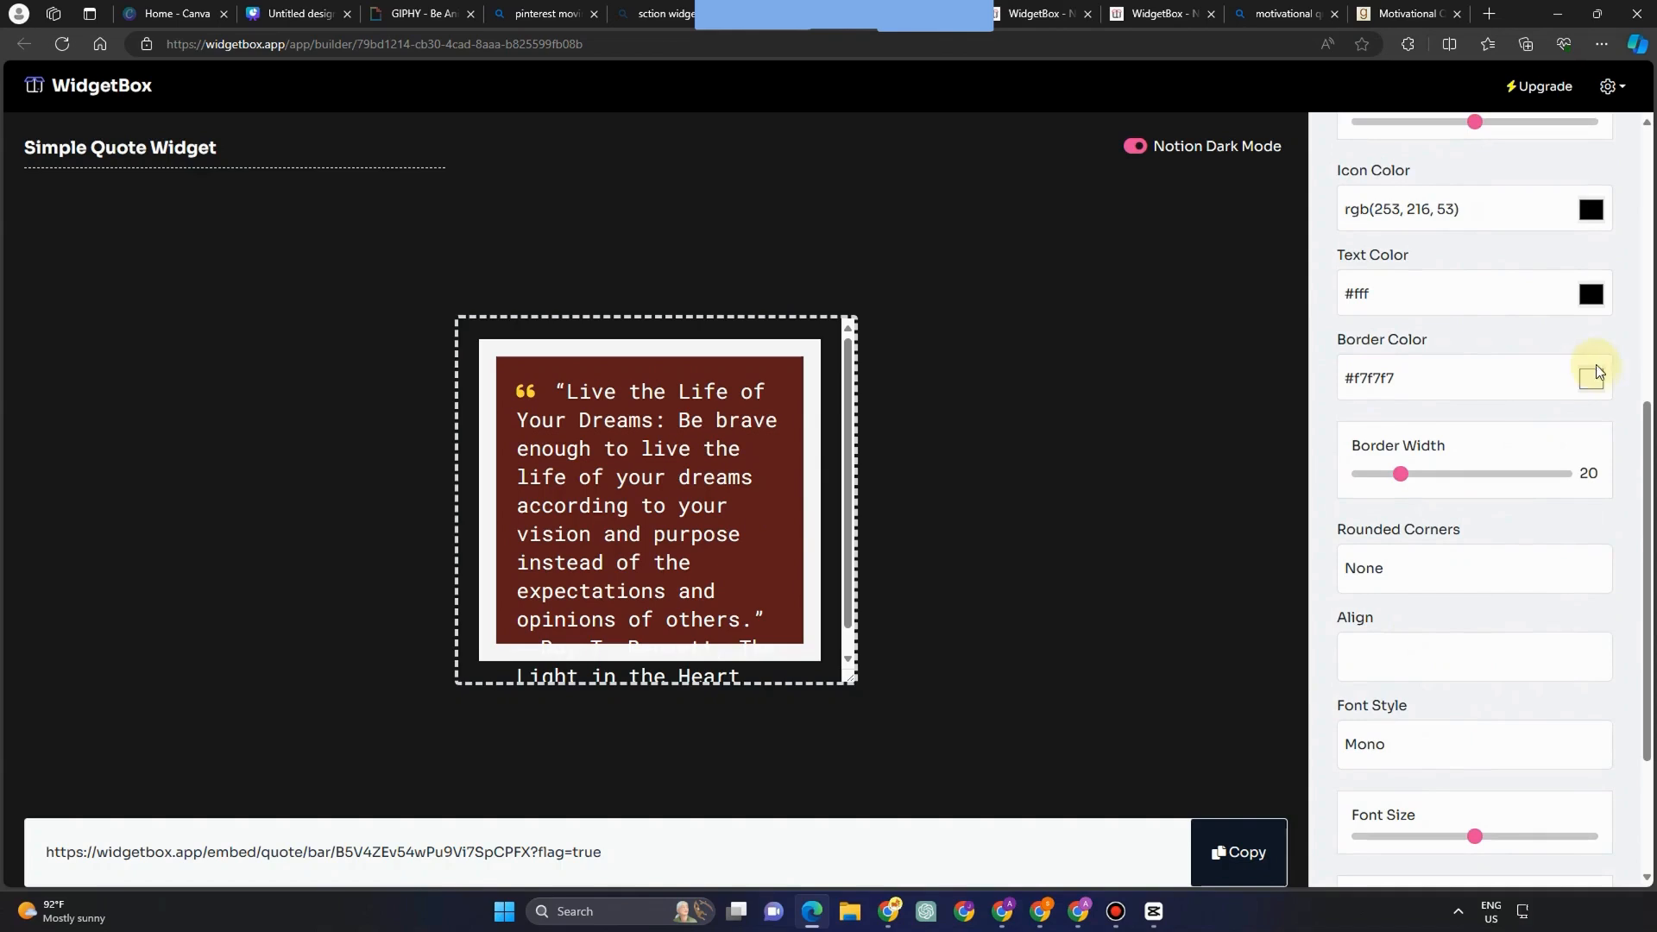
click(1592, 376)
click(1494, 536)
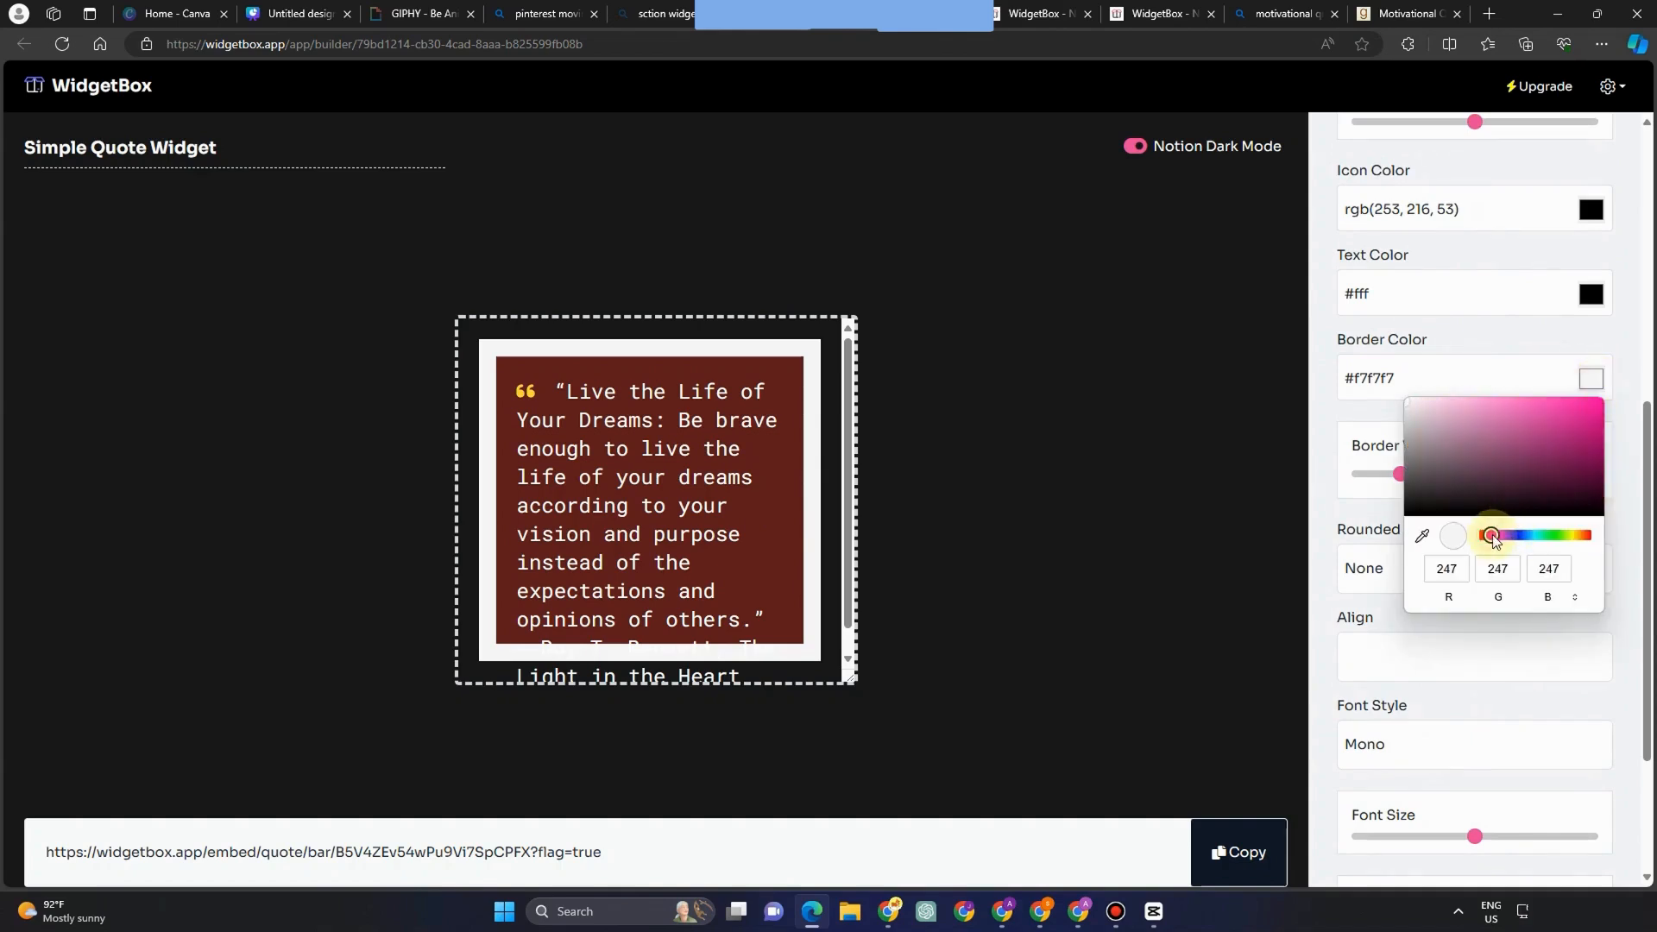
click(1562, 443)
click(1578, 470)
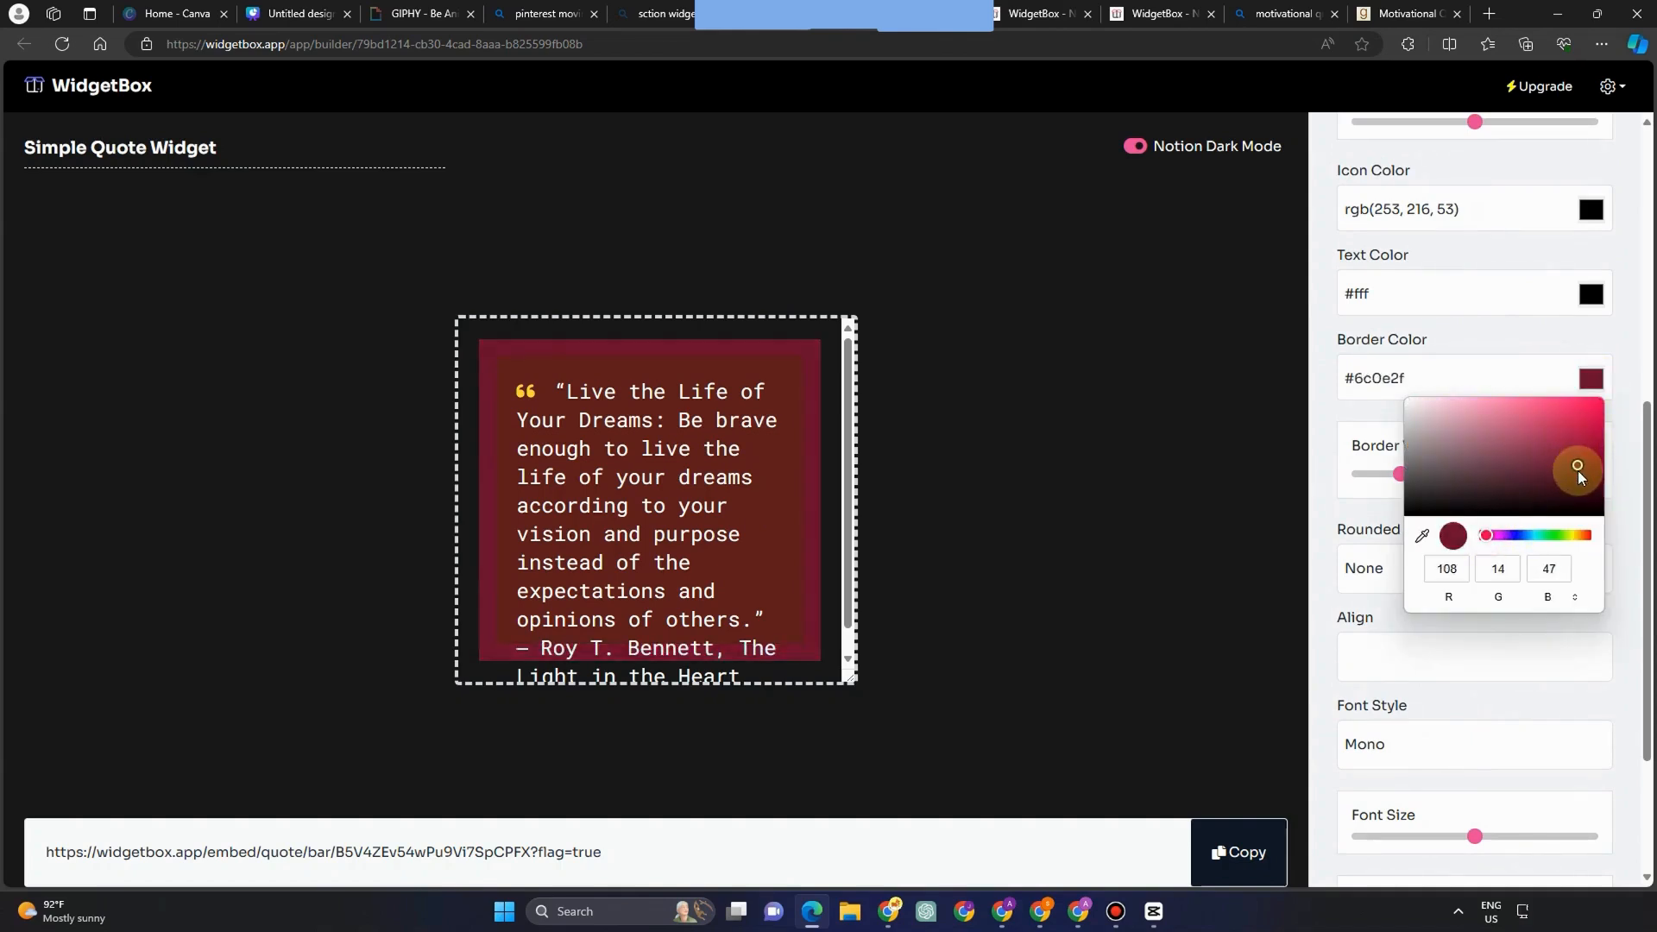
drag(1577, 468, 1477, 452)
click(1424, 647)
Change the quote widget's icon to the light bulb, check its settings and copy its embed link.
scroll(1424, 648, down, 3)
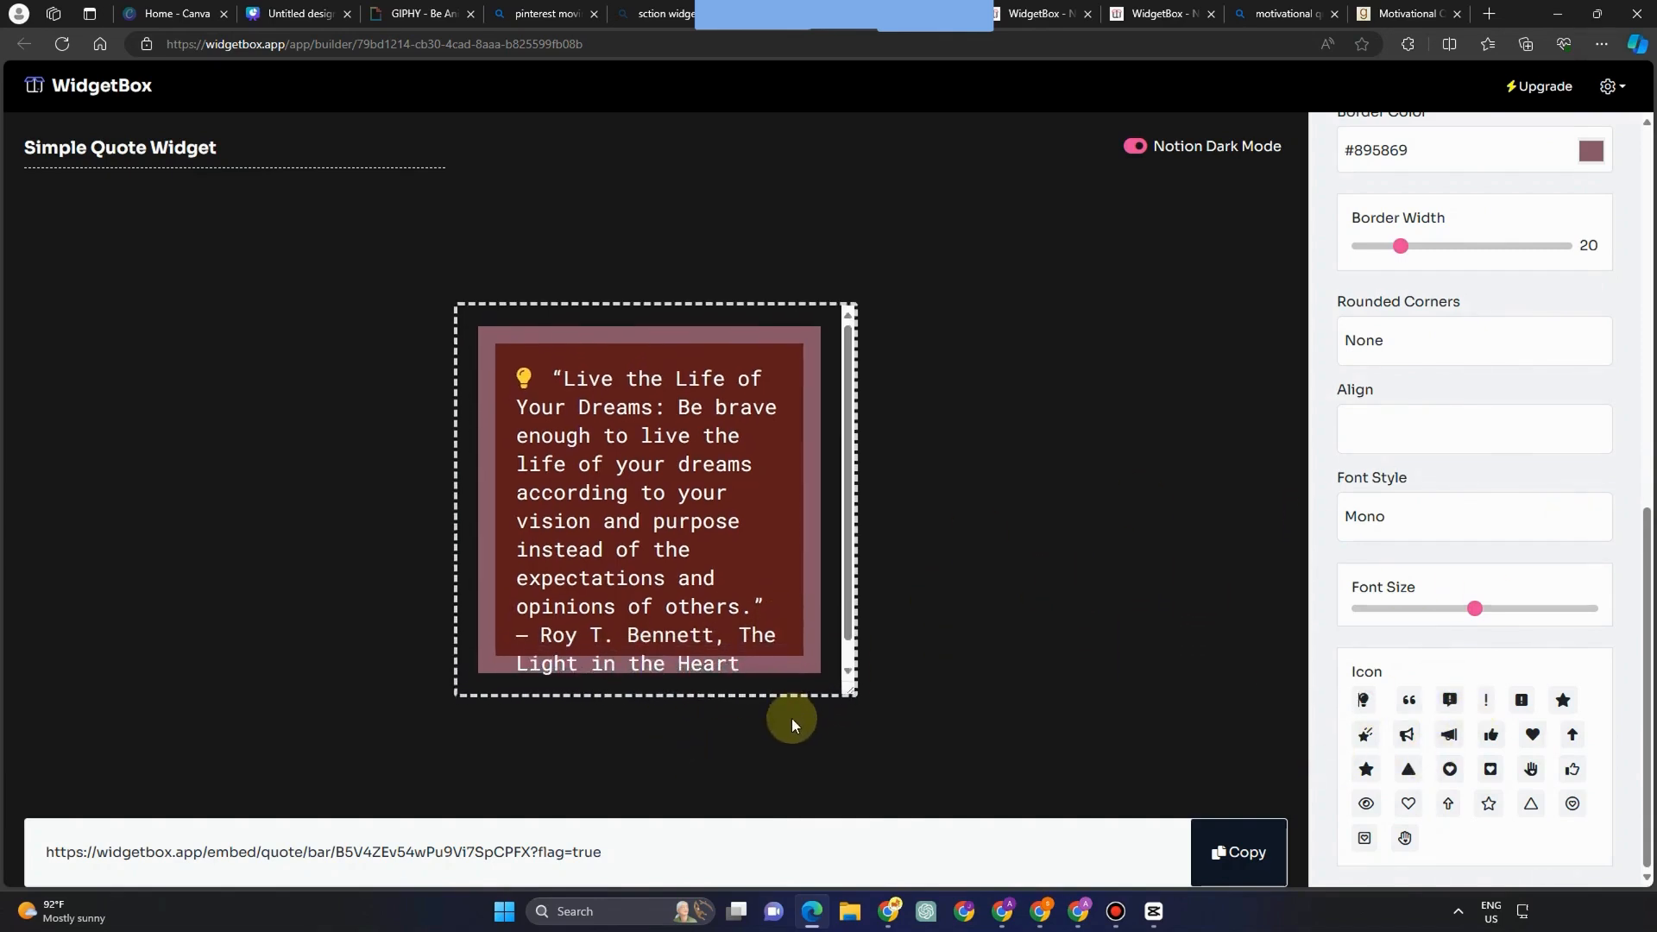
scroll(1529, 603, up, 10)
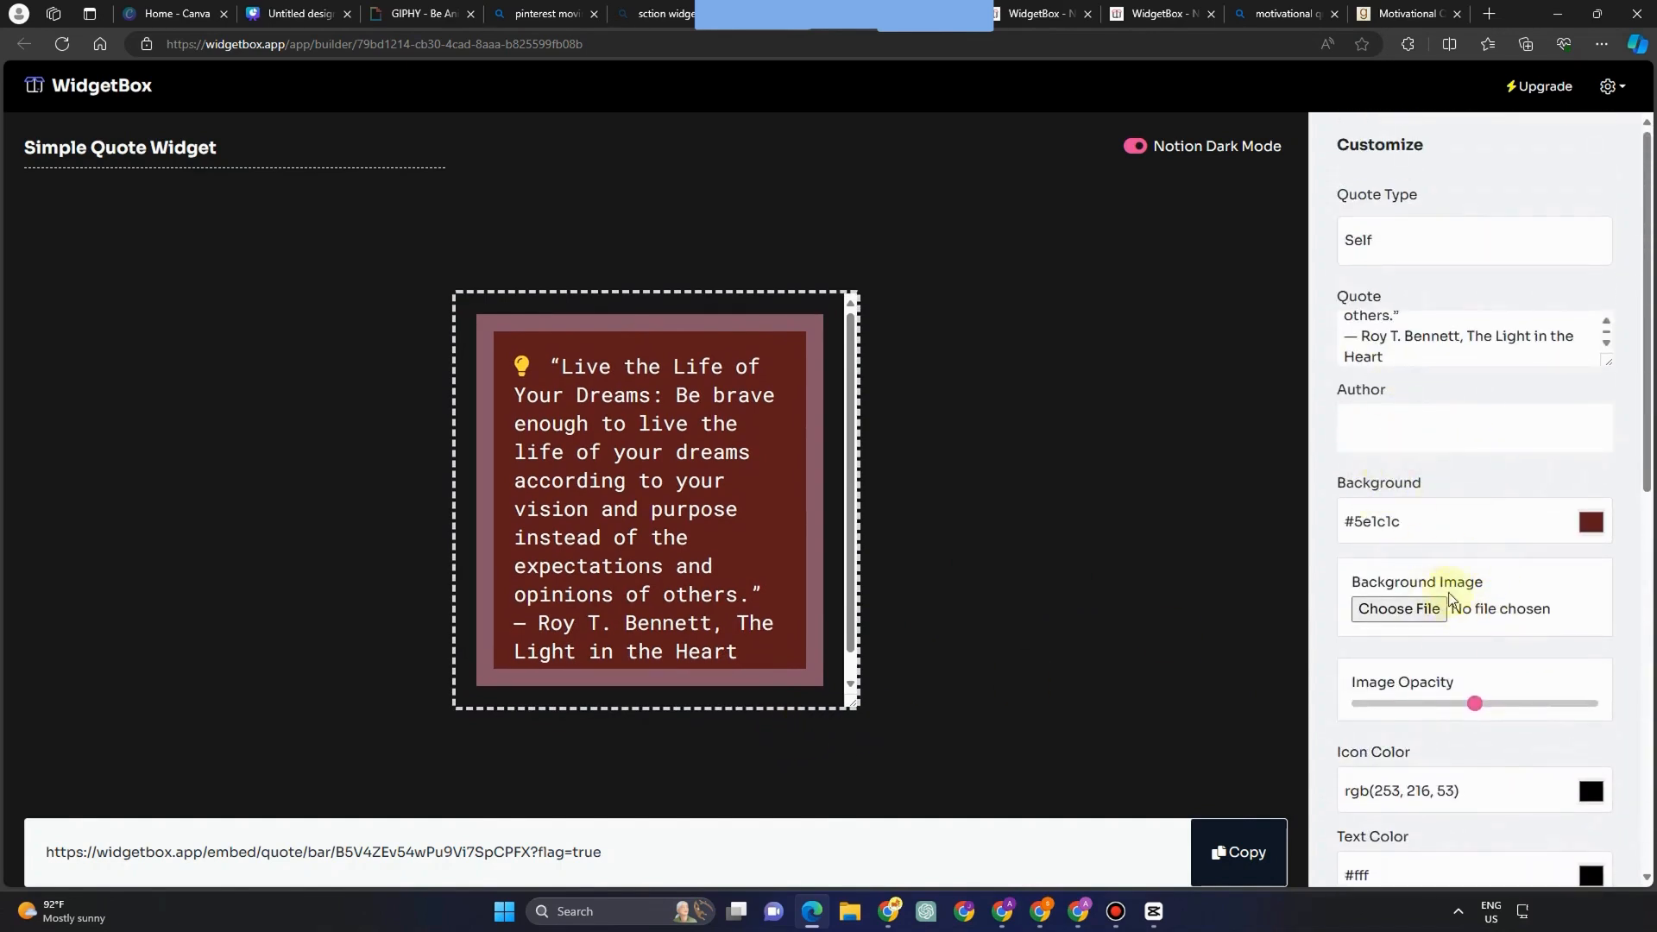
scroll(1464, 549, down, 3)
scroll(1467, 618, down, 1)
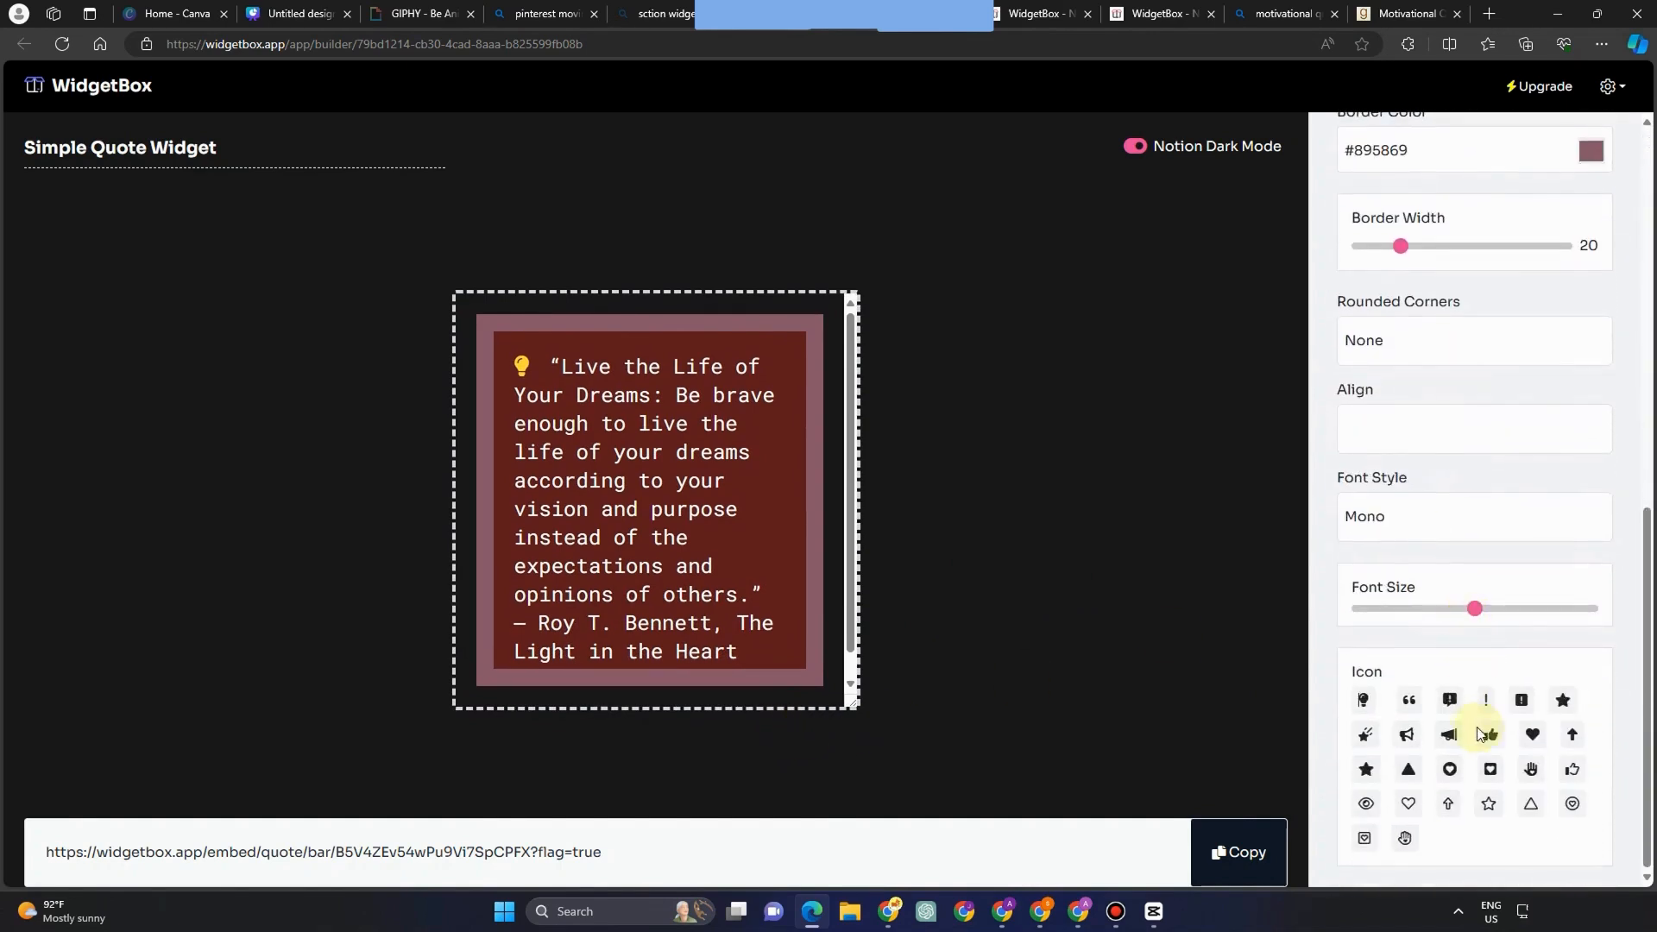
scroll(1469, 309, up, 10)
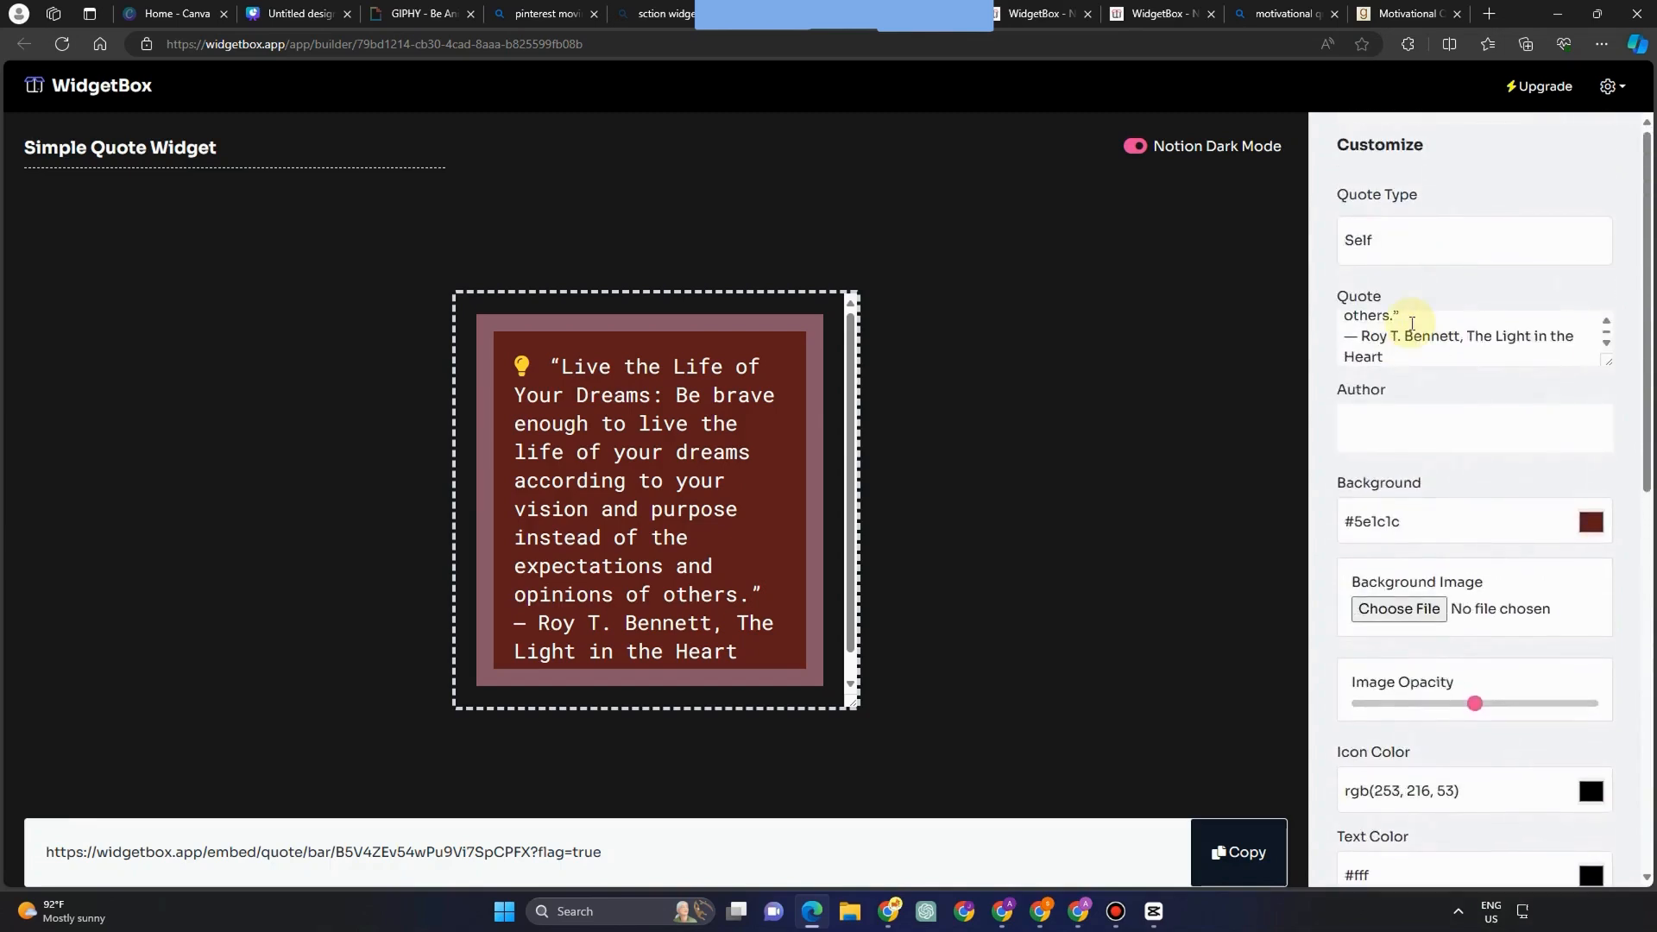
scroll(1411, 324, down, 10)
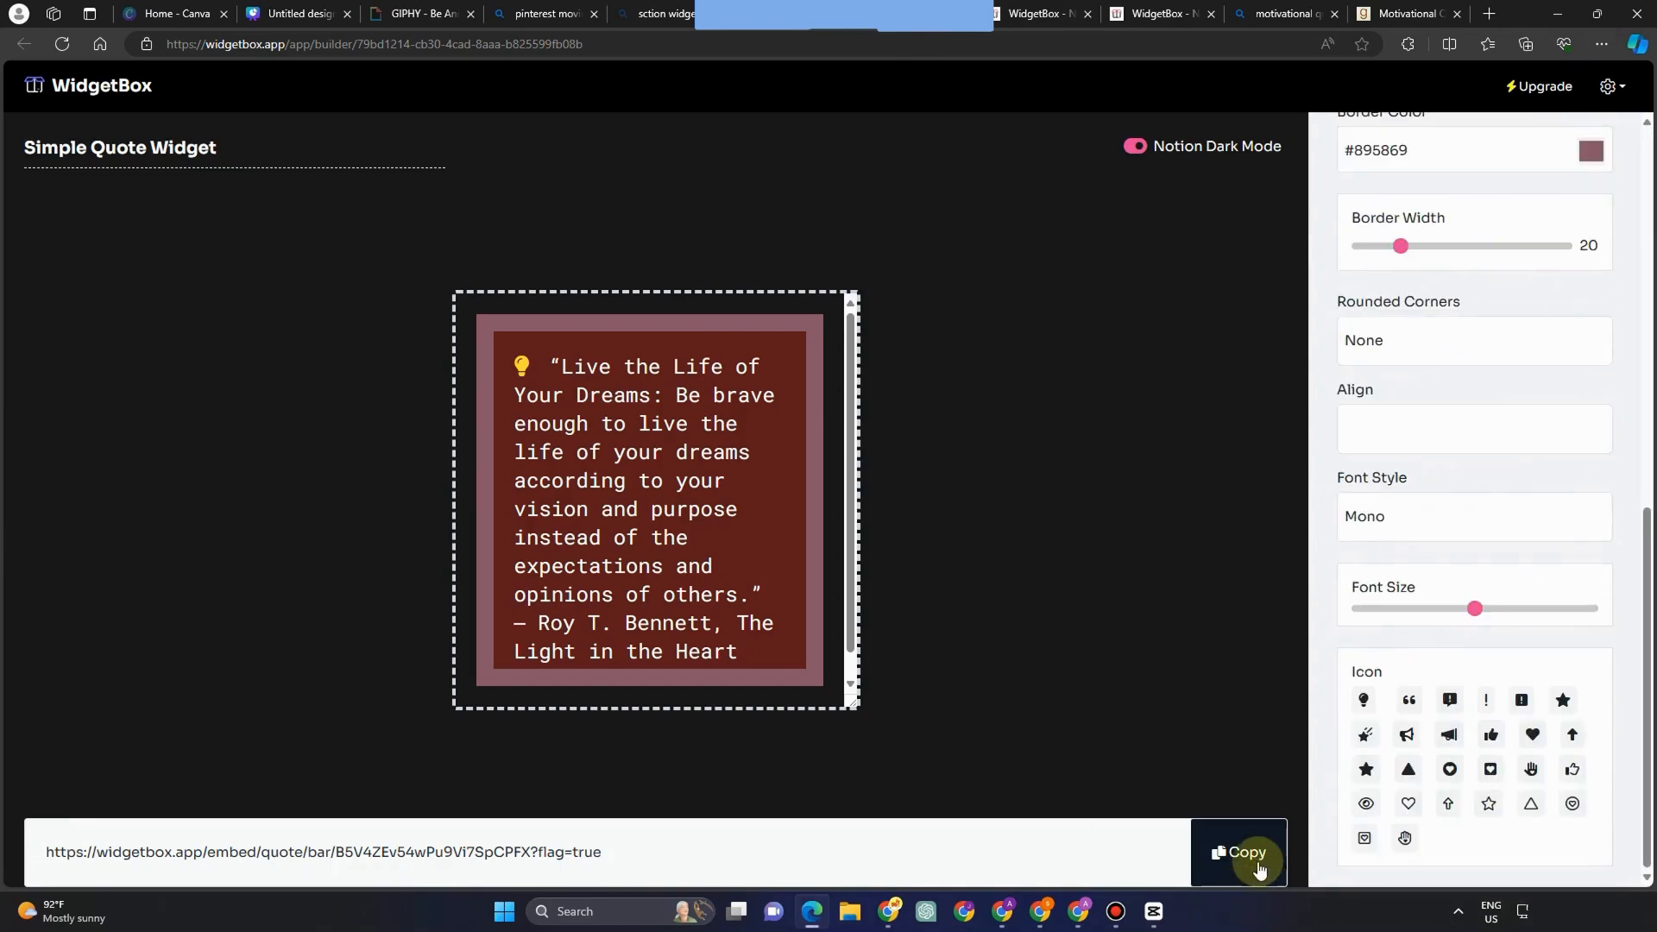
Switch to the Notion habit tracker page and embed the copied quote widget link below the clock.
click(1077, 913)
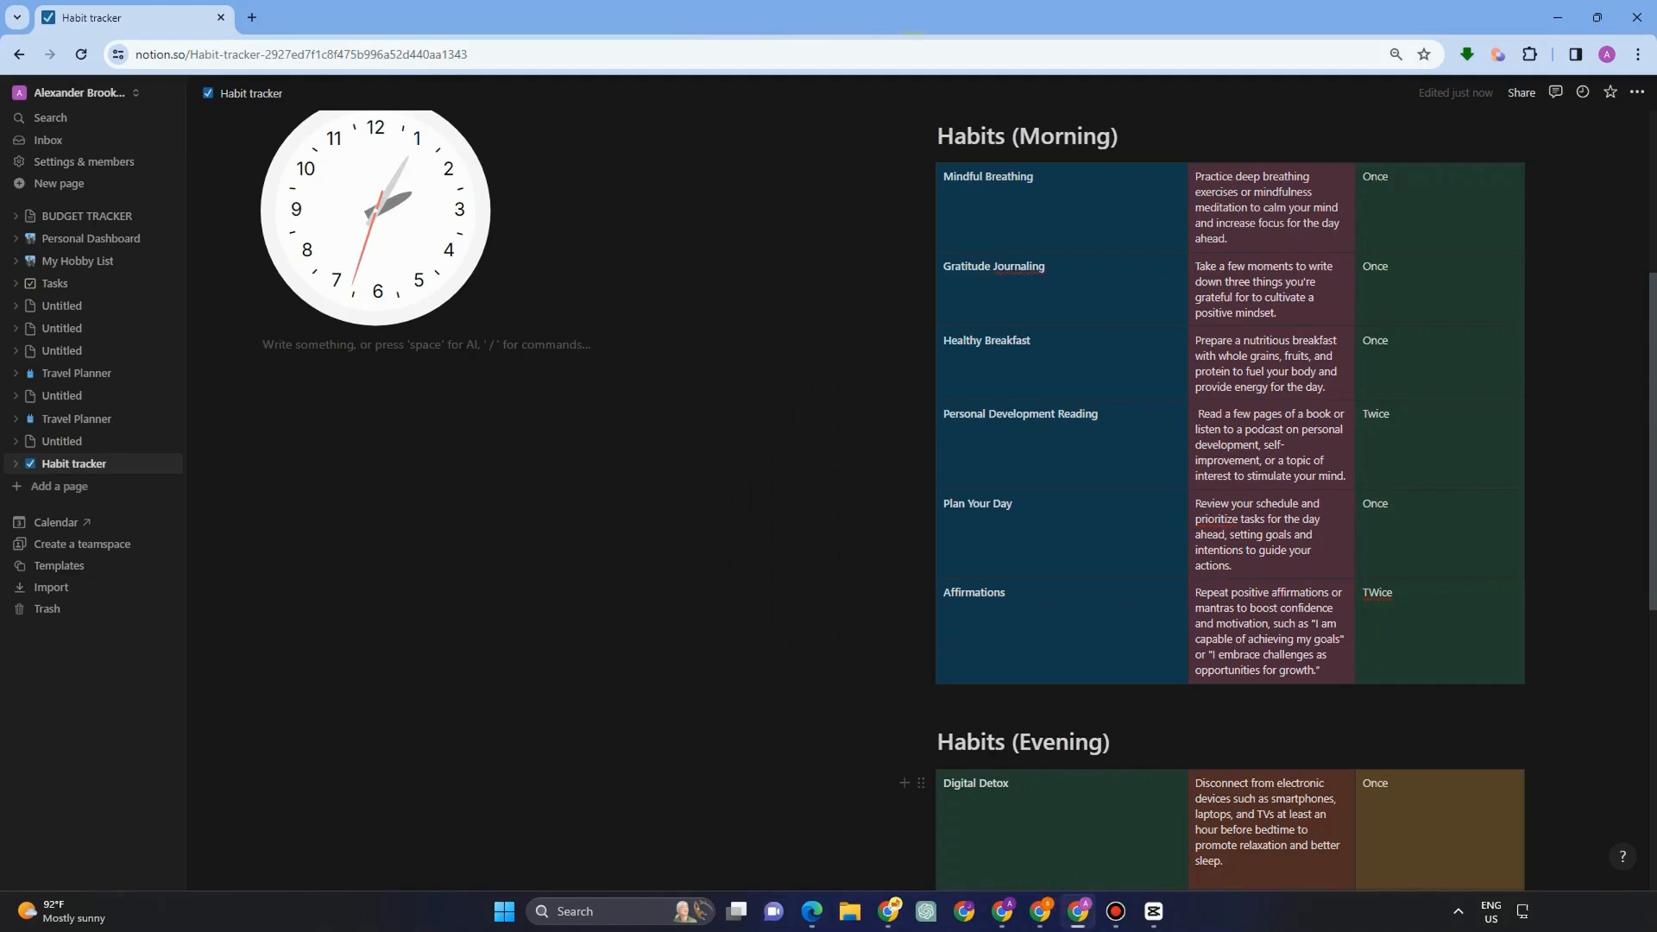
scroll(302, 380, up, 1)
click(301, 388)
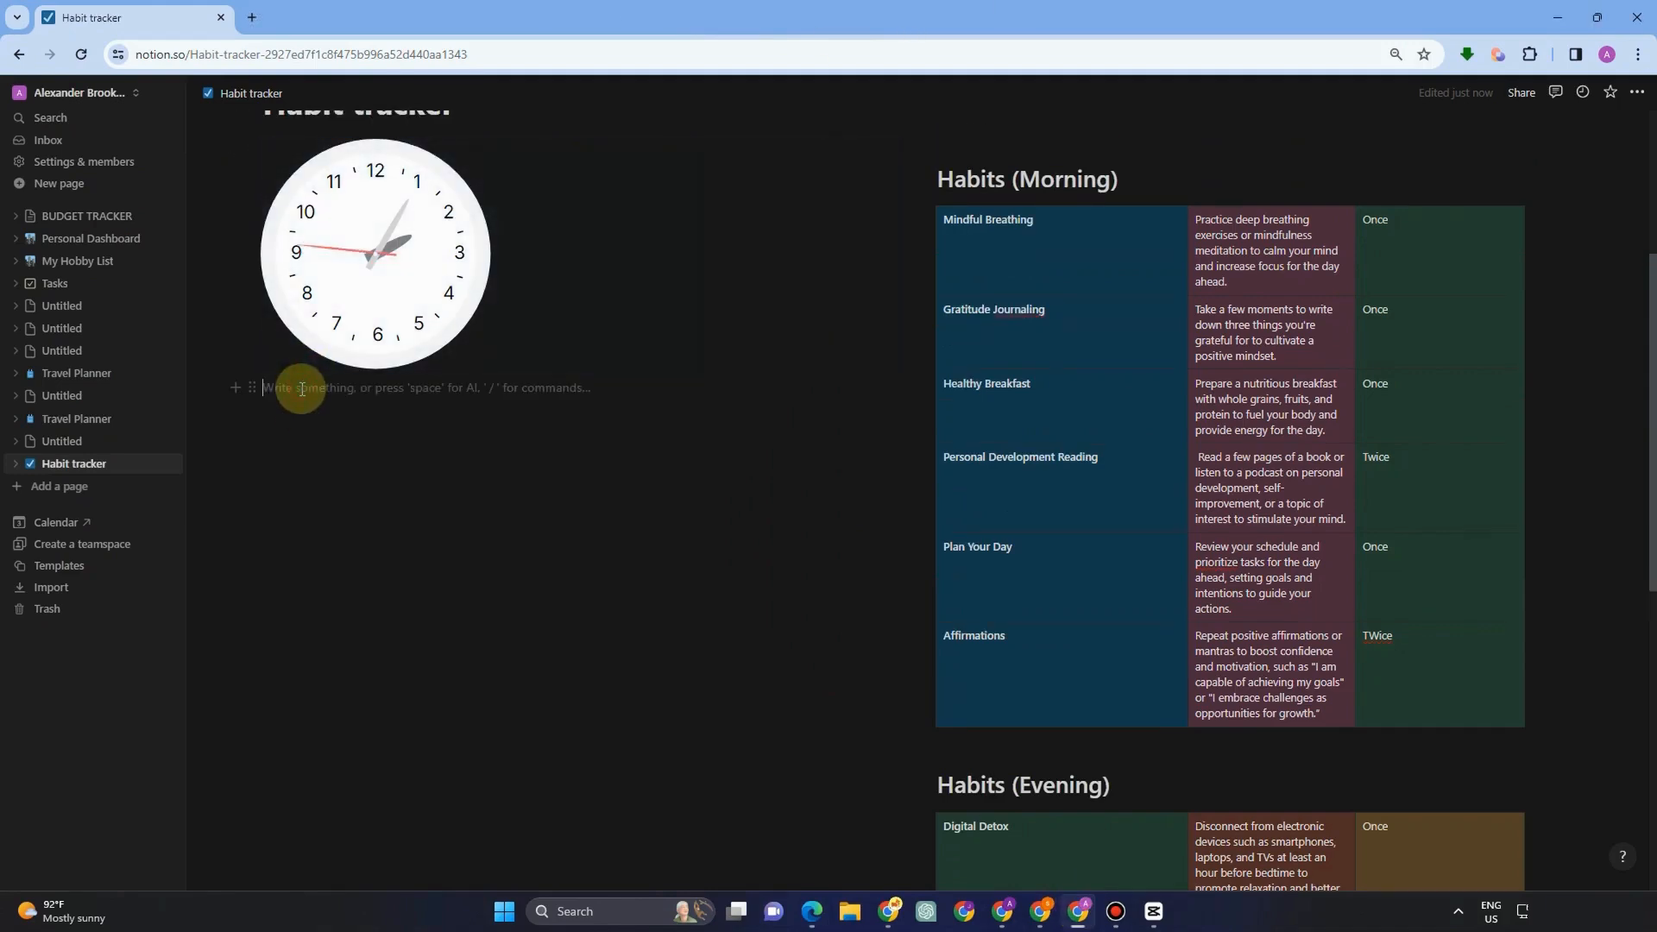
text(/)
scroll(374, 613, down, 6)
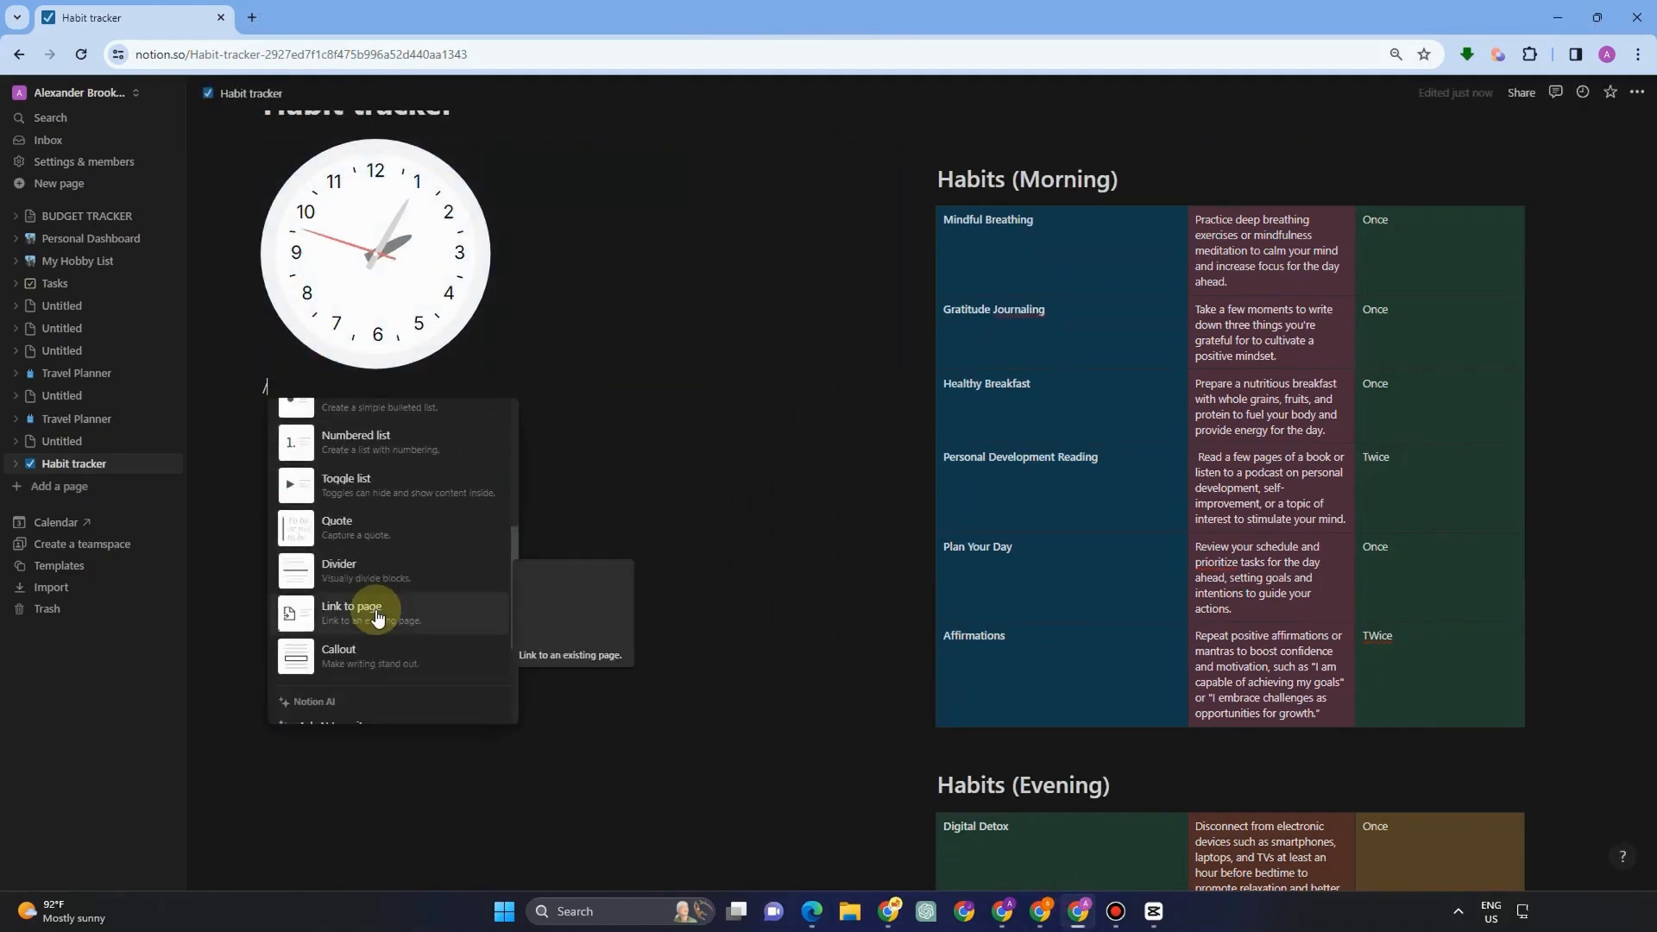
scroll(377, 660, down, 6)
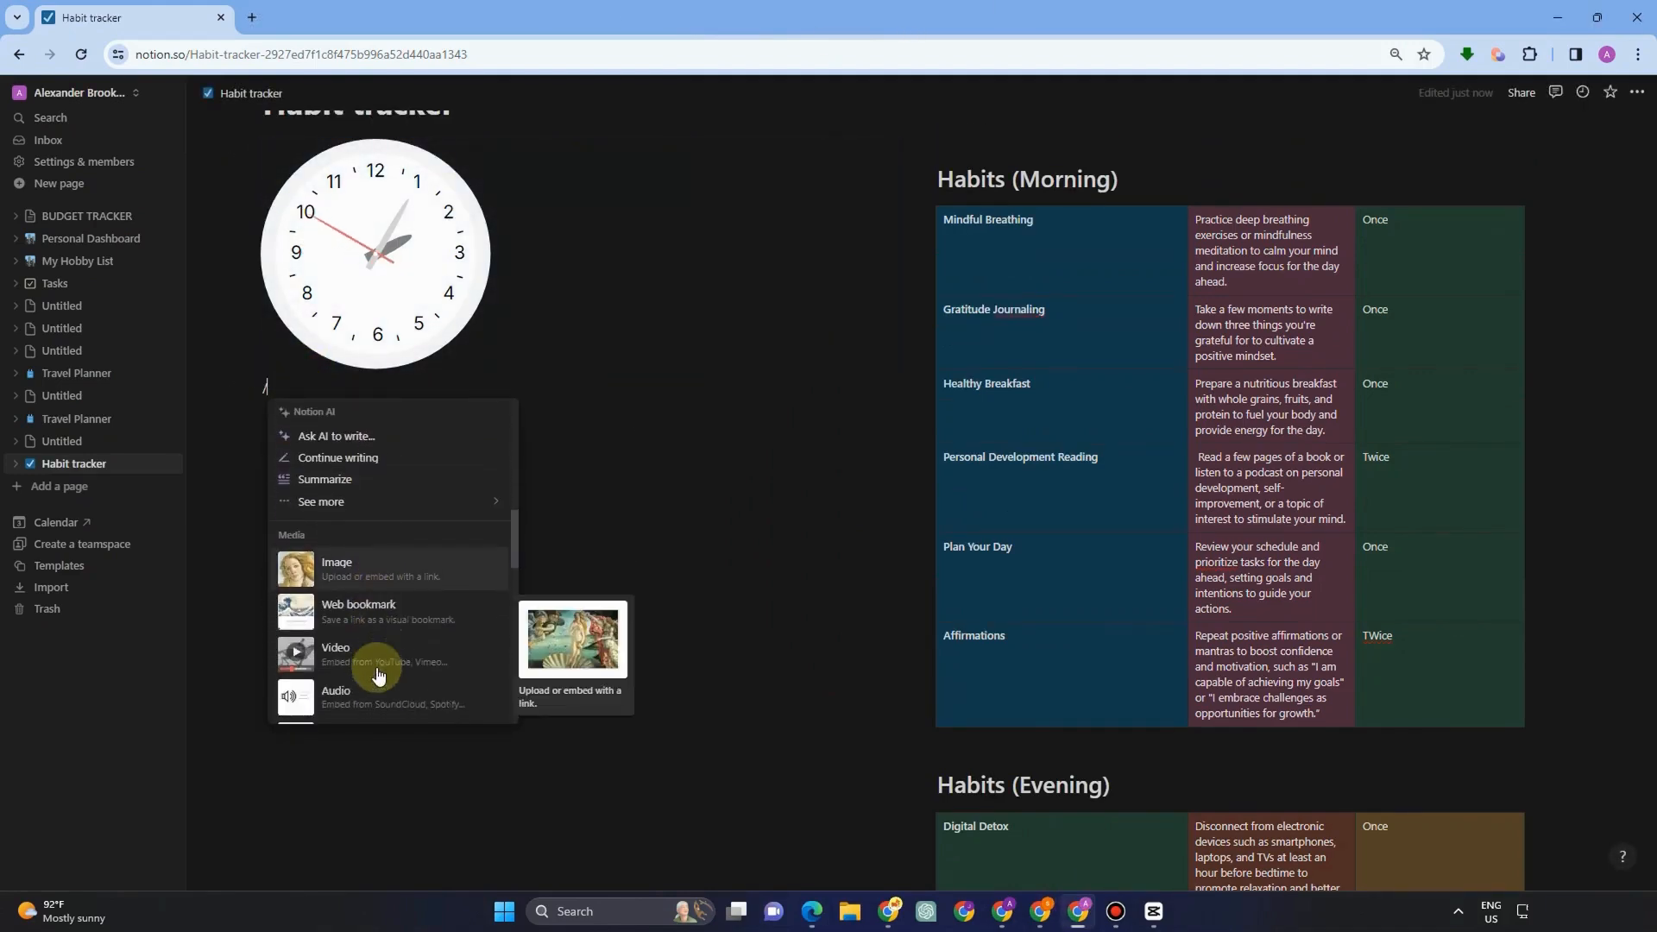
scroll(385, 658, down, 8)
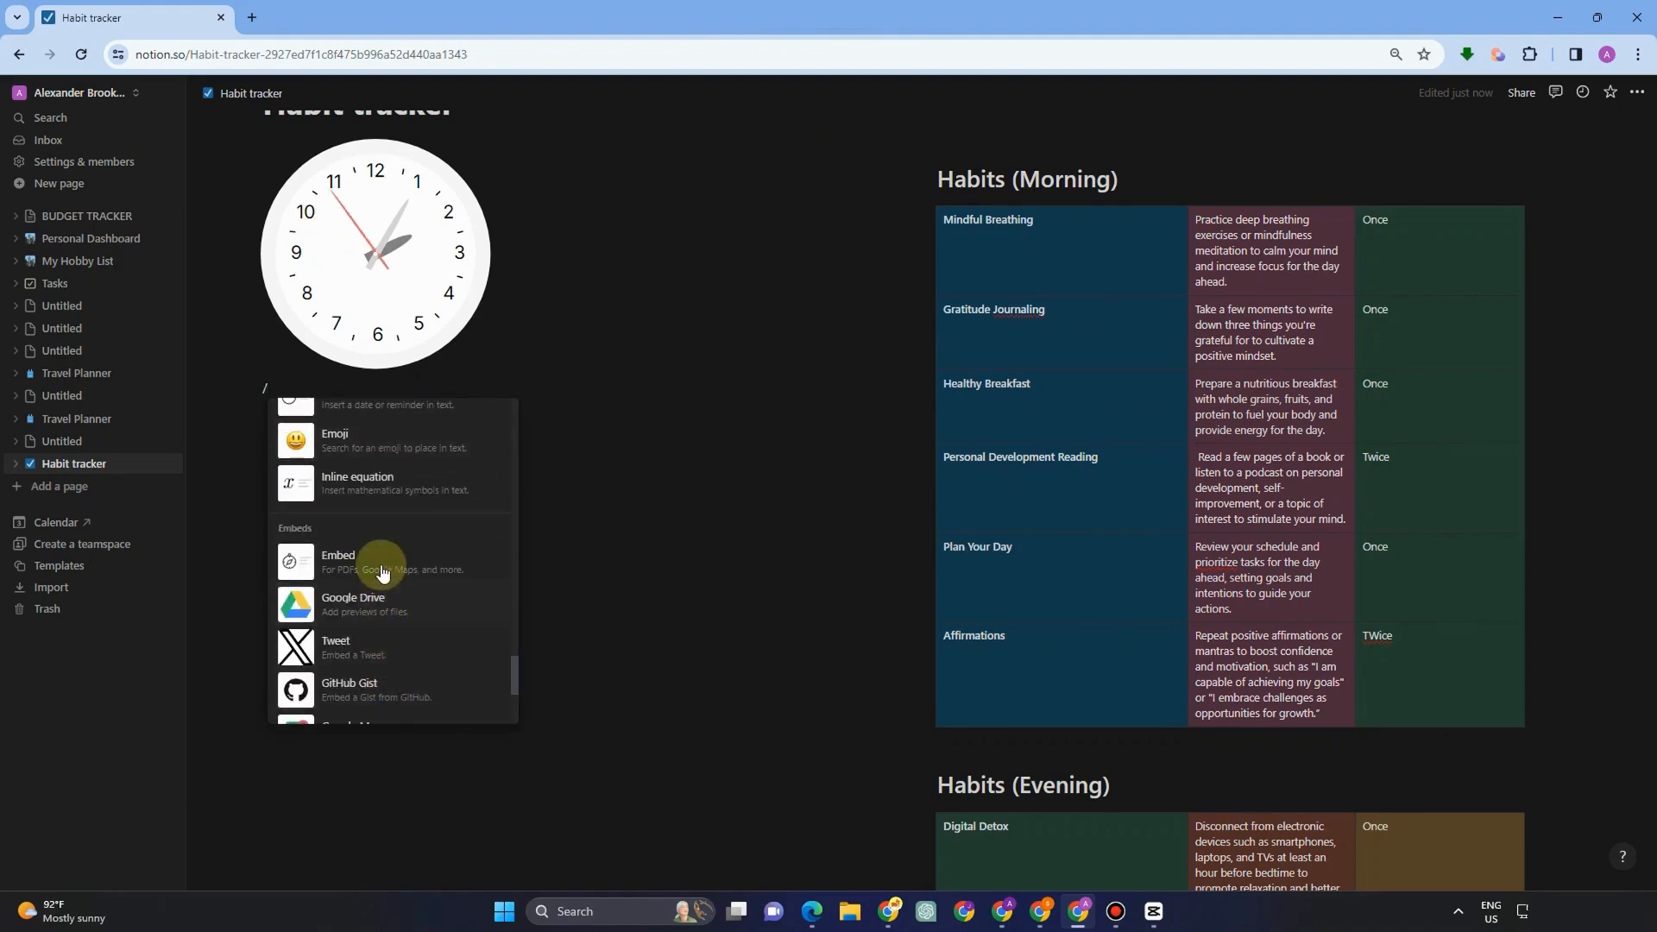
click(449, 545)
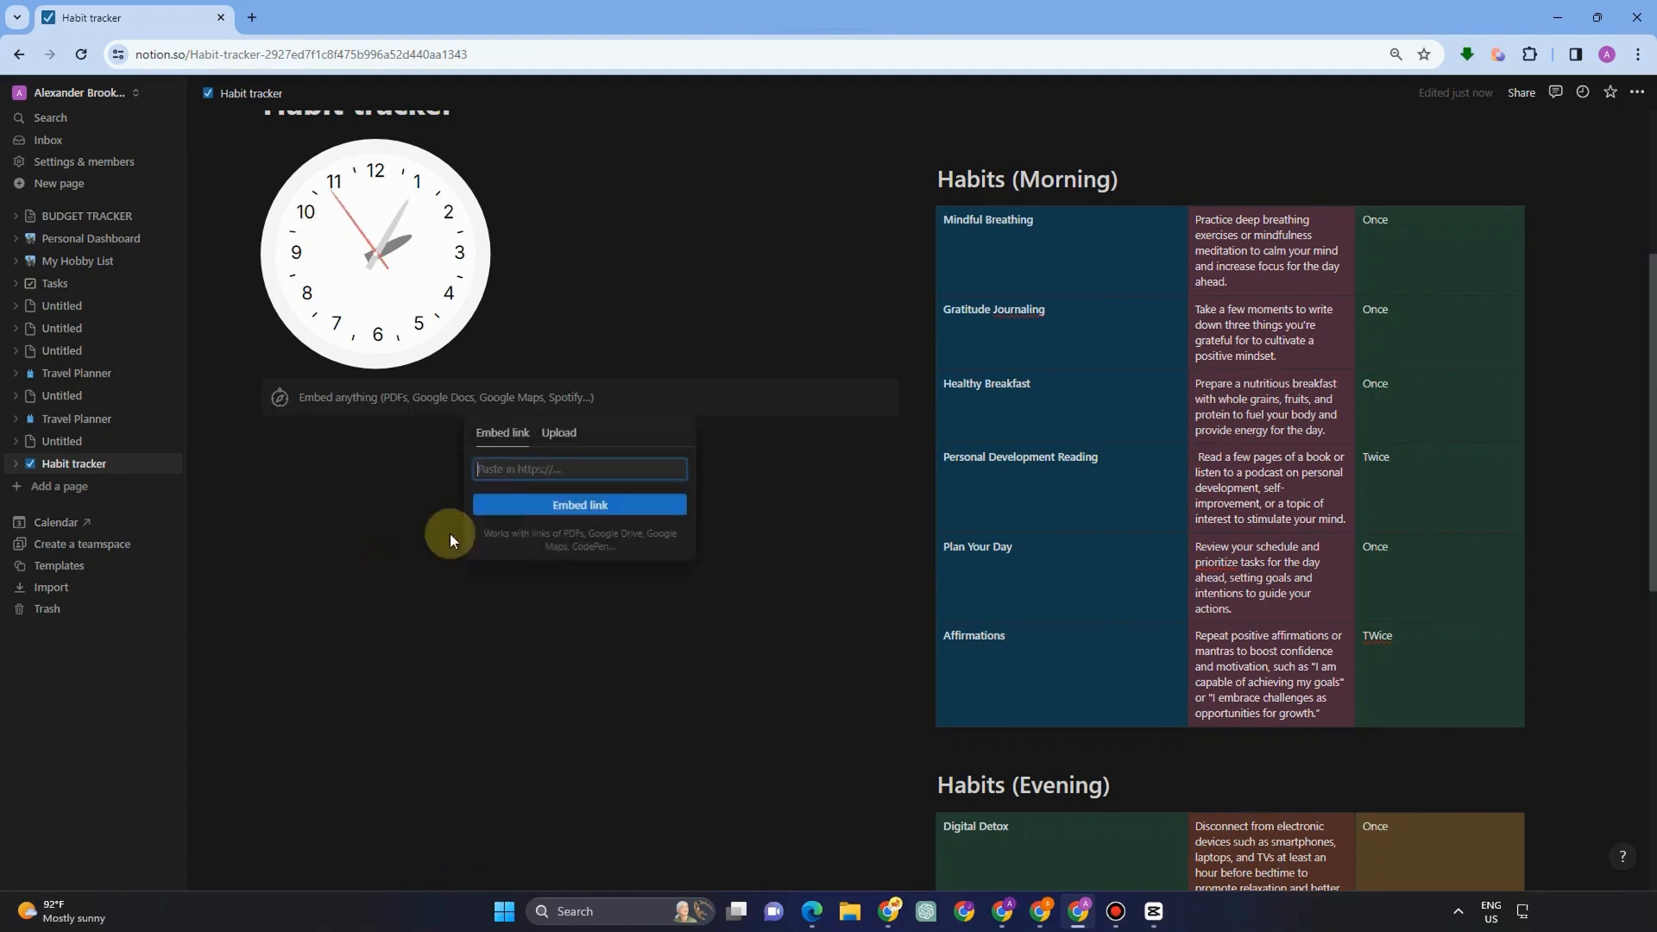
click(609, 504)
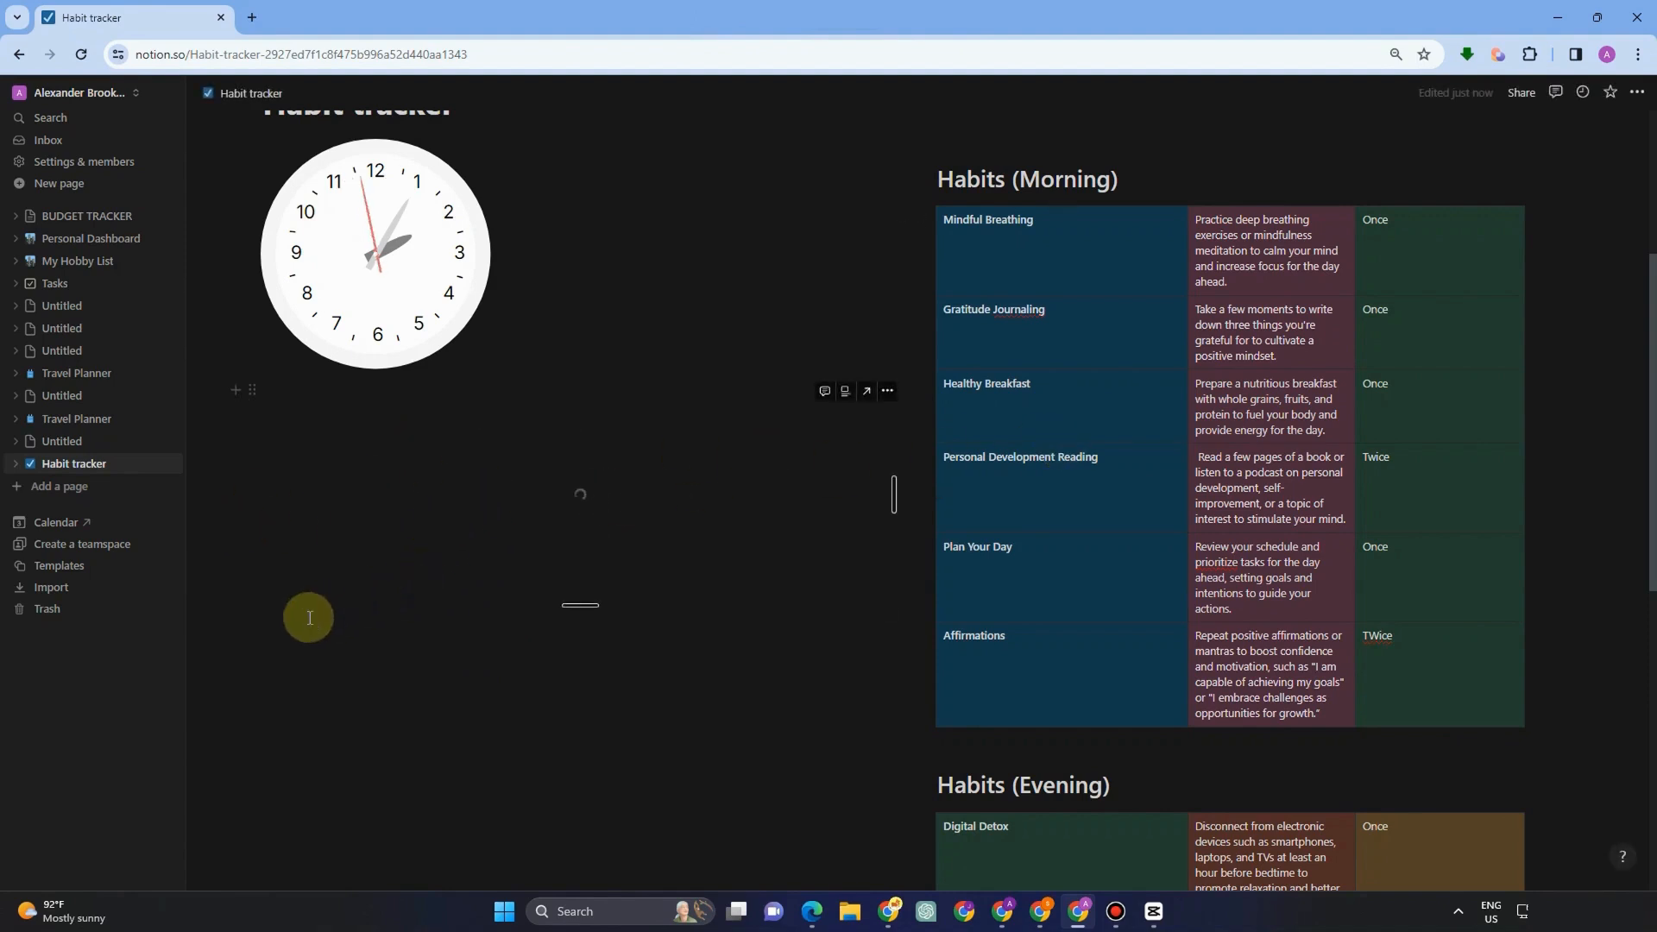
Resize the quote embed below the clock, making it narrower and taller so the whole quote fits.
drag(895, 488, 544, 504)
drag(417, 607, 413, 738)
scroll(970, 481, up, 4)
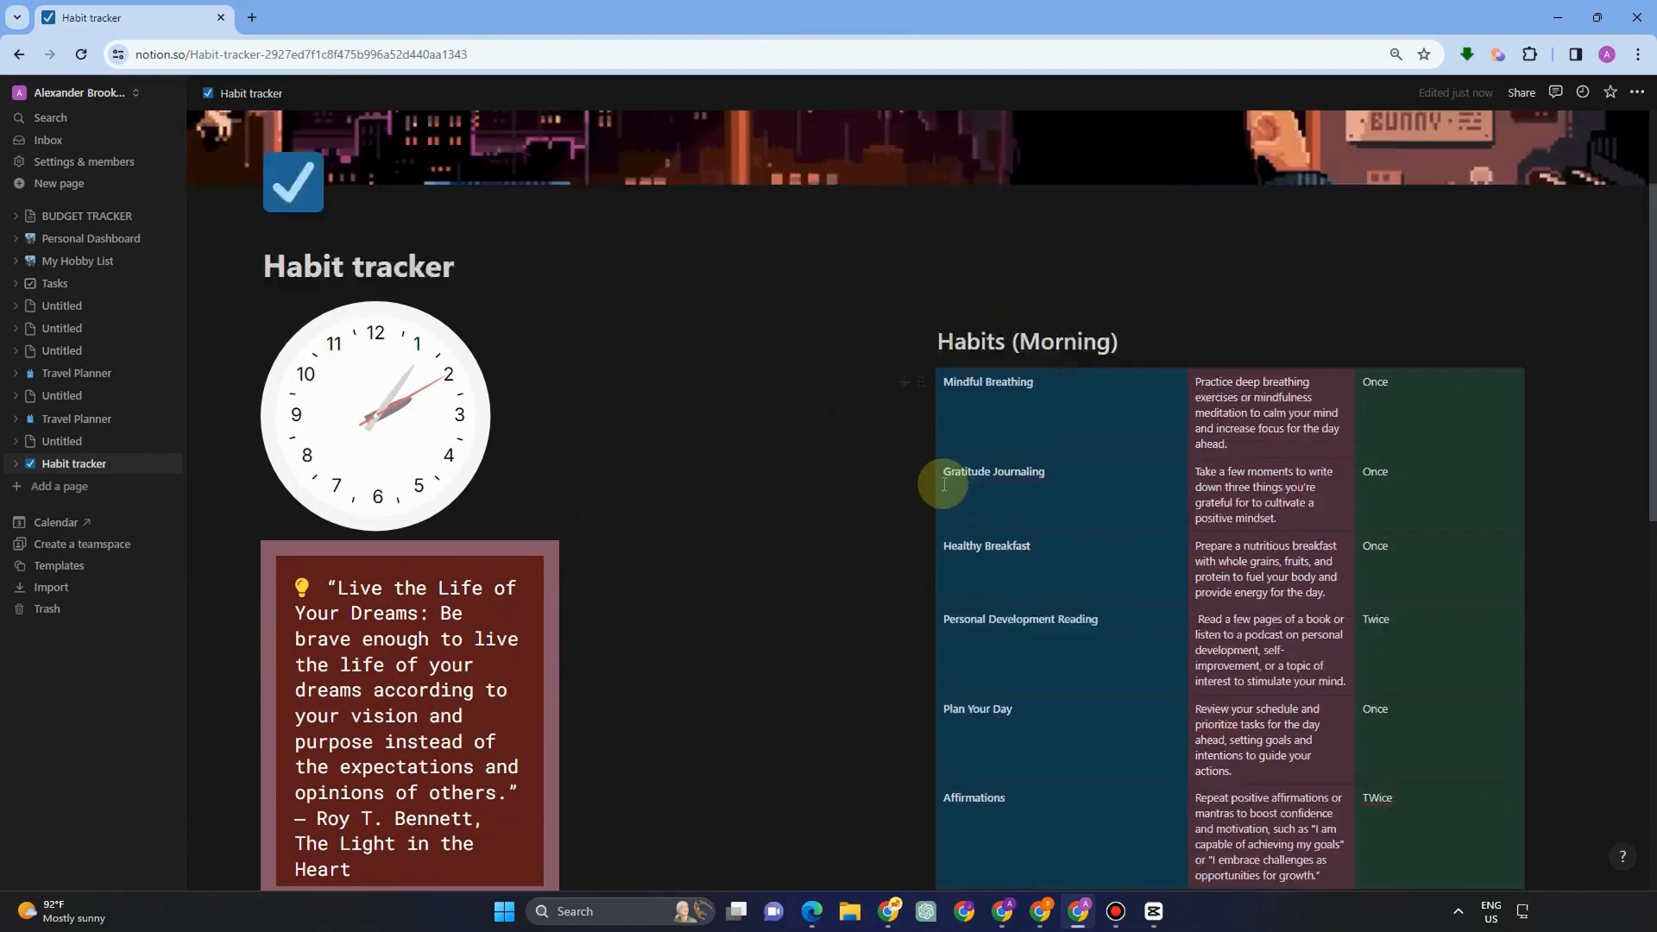
Insert a new database below the quote widget and title it "TO DO LIST".
scroll(918, 462, down, 6)
scroll(373, 696, up, 2)
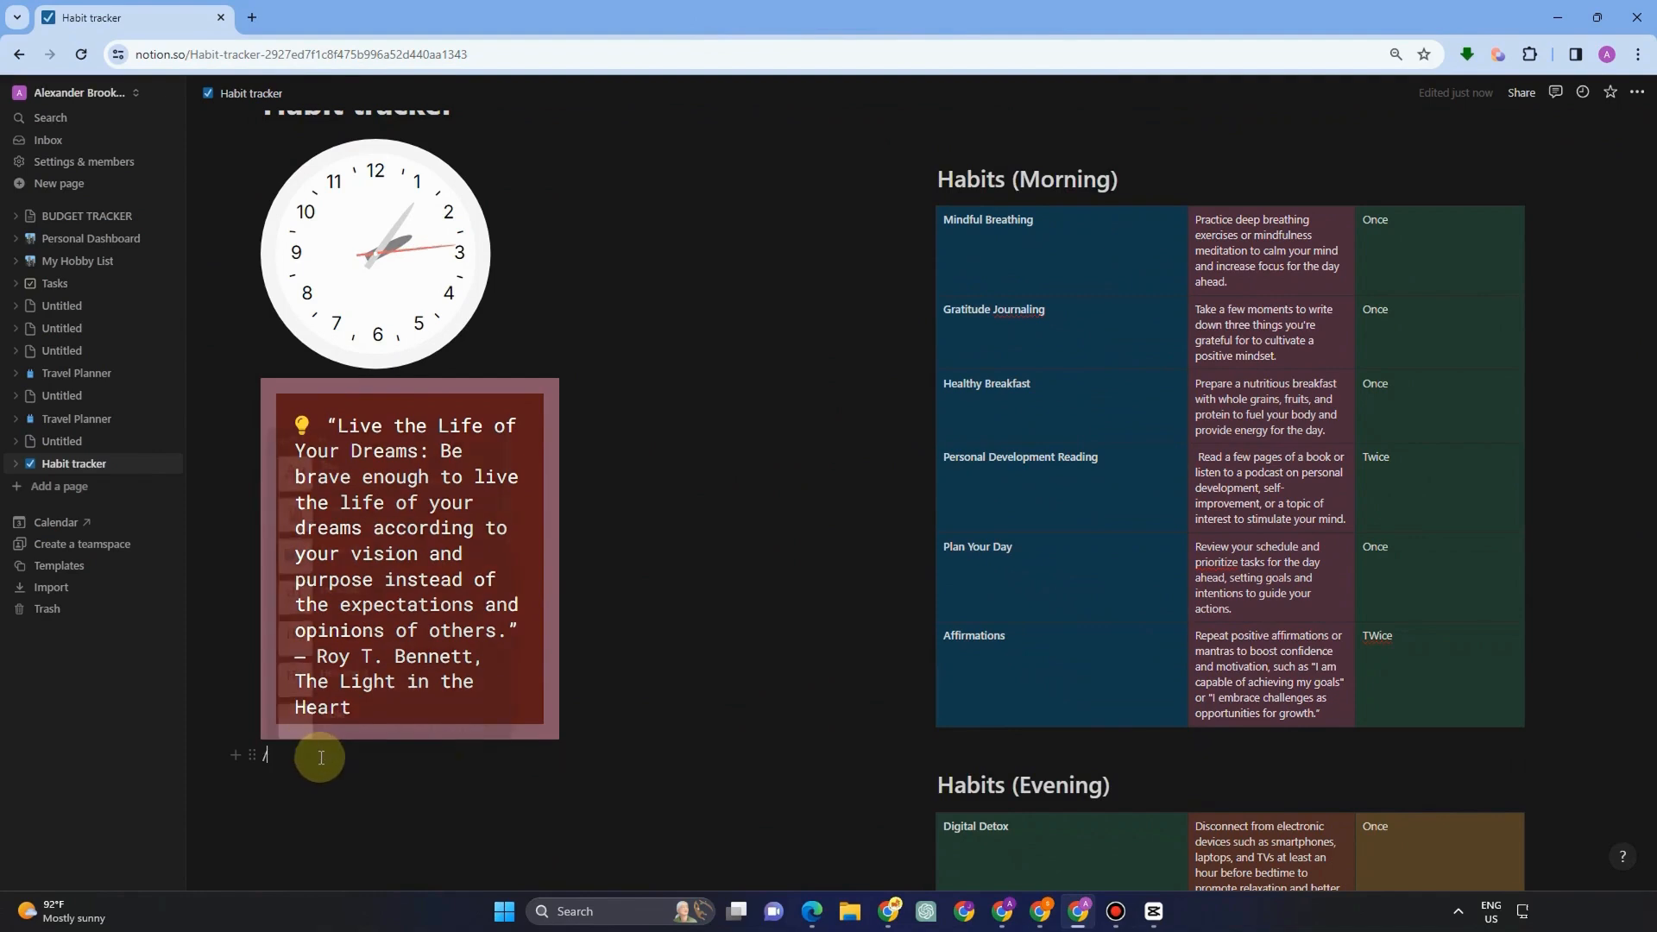
text(/)
scroll(377, 585, down, 3)
scroll(378, 585, down, 6)
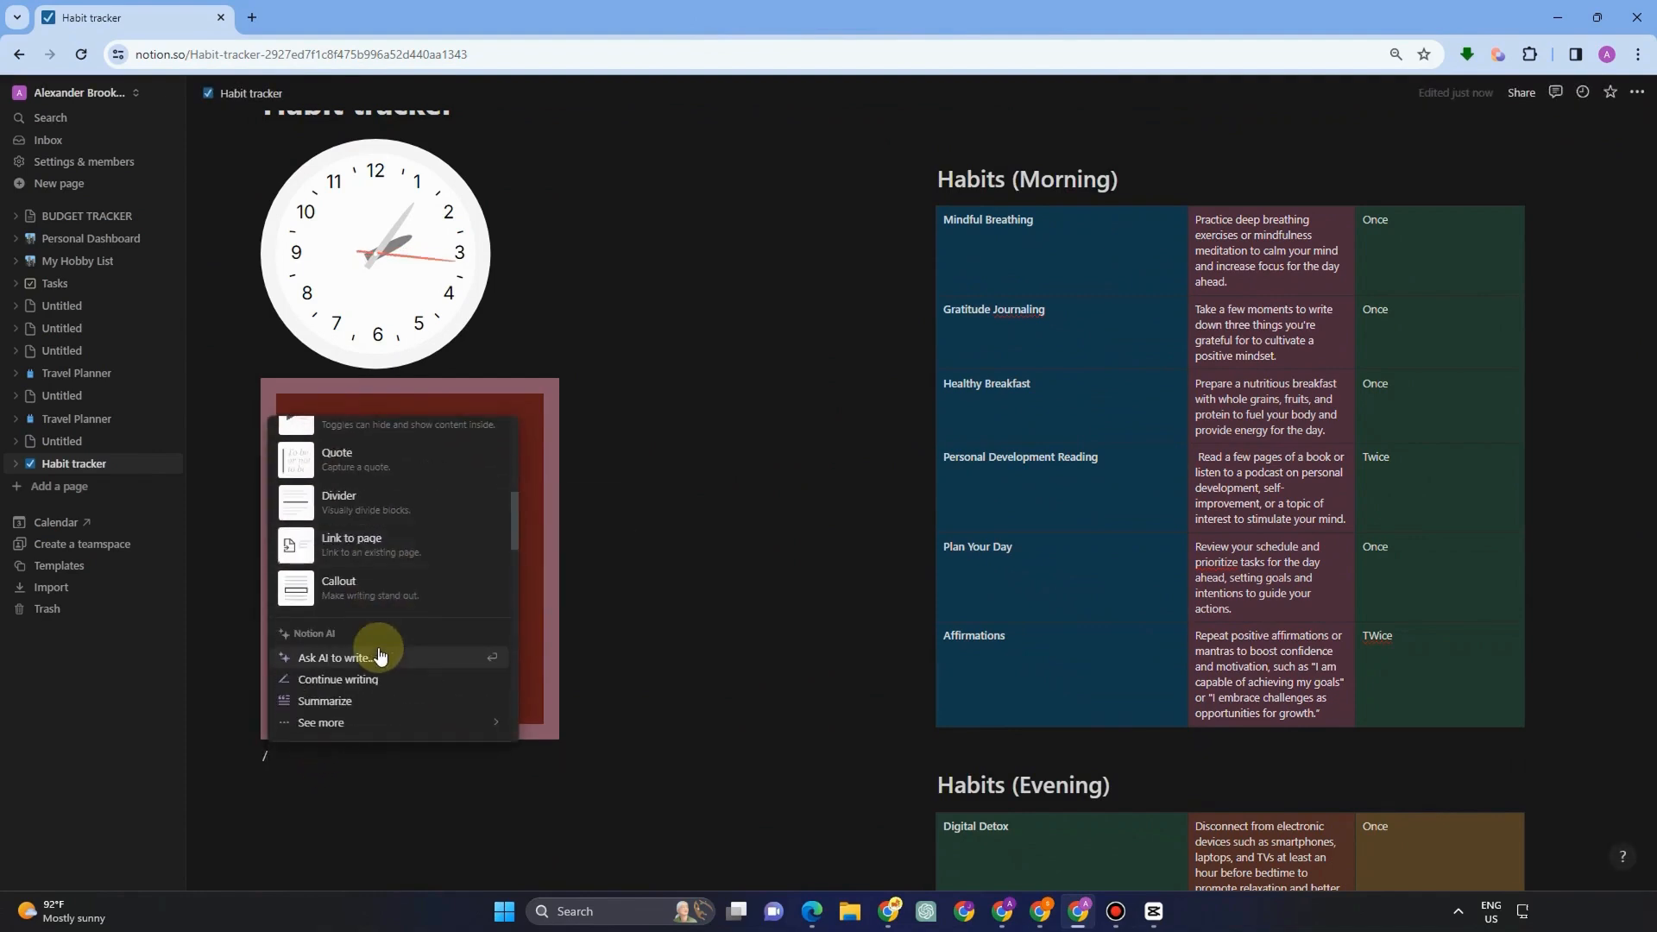
scroll(377, 580, down, 5)
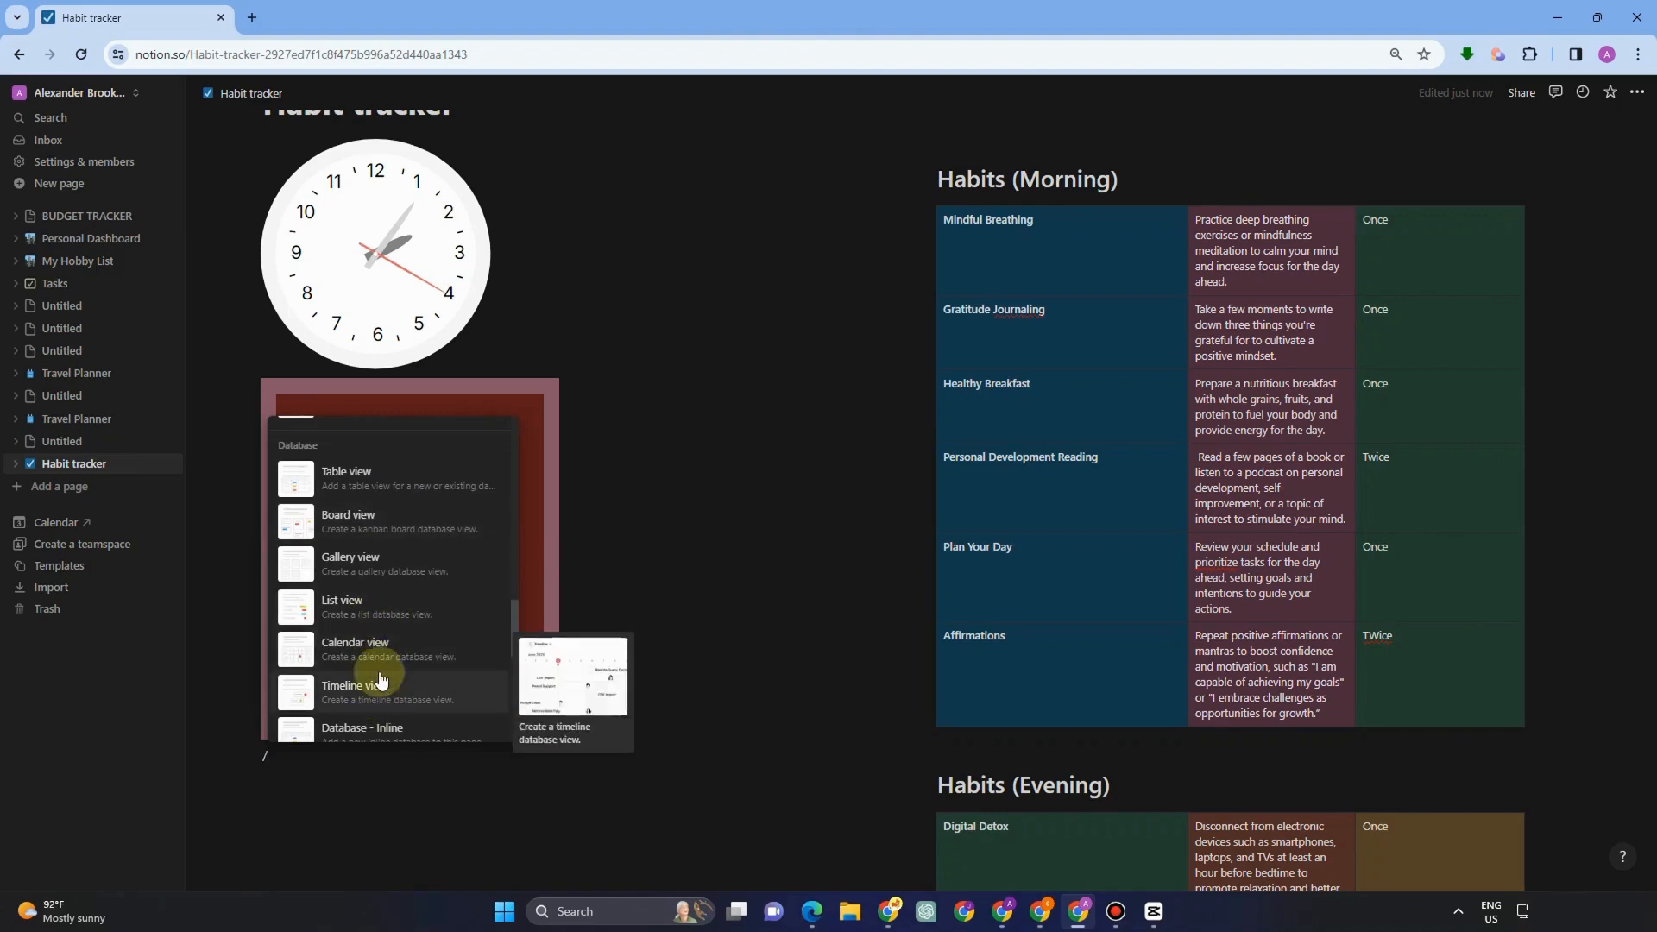
scroll(388, 707, down, 1)
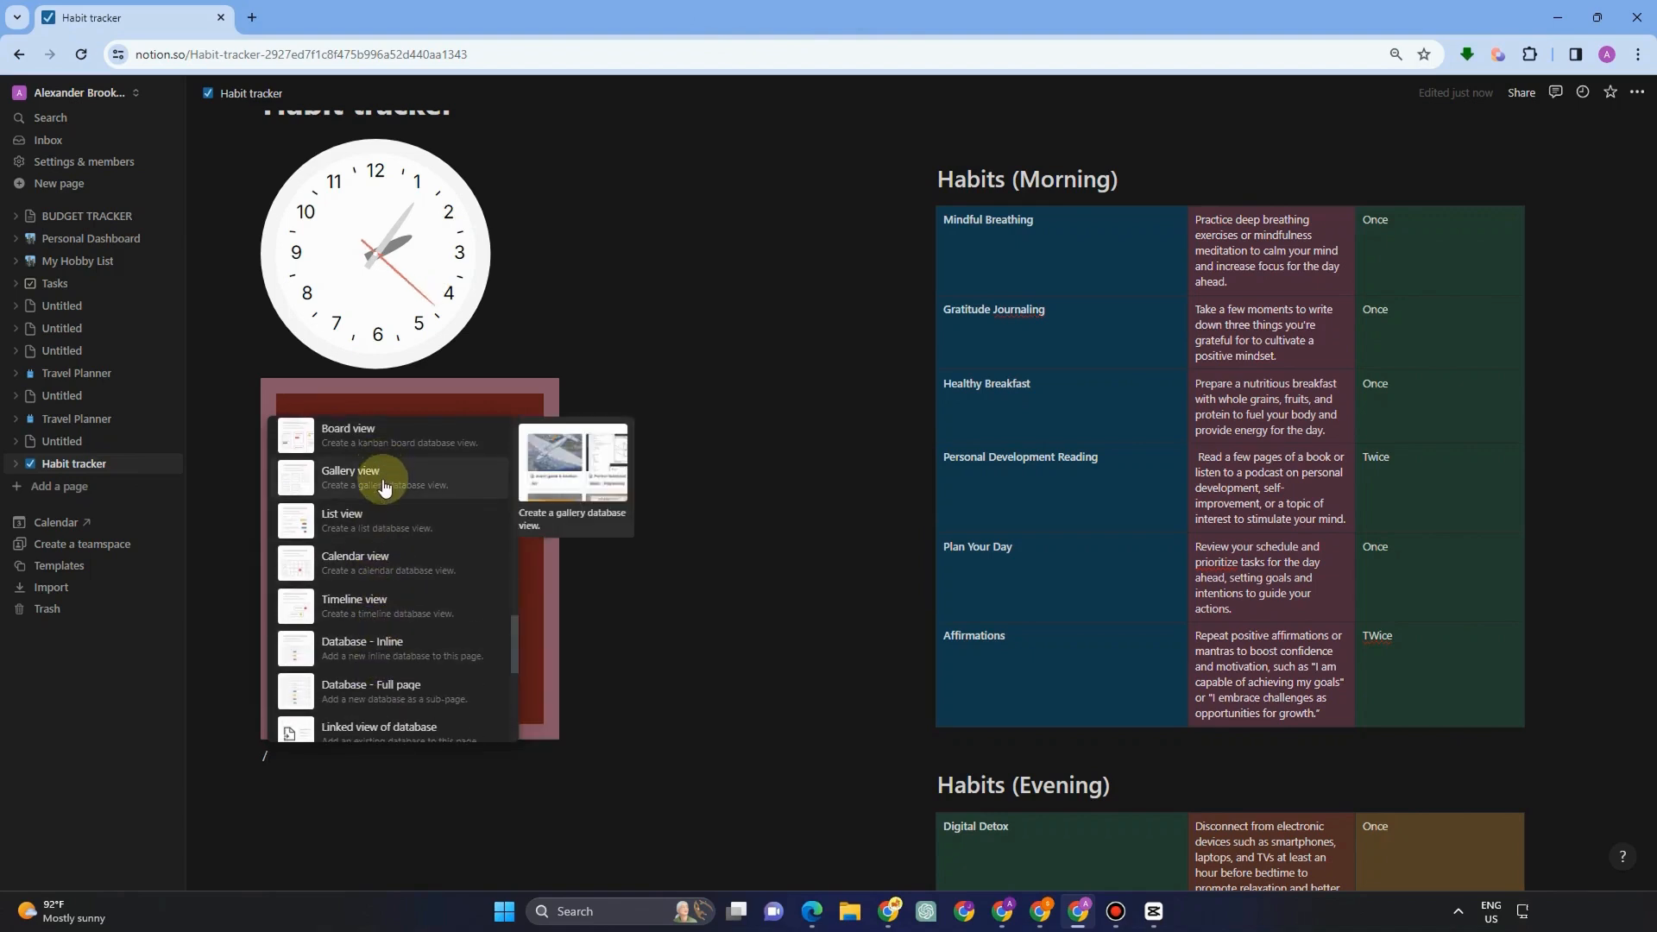
scroll(384, 682, down, 3)
scroll(381, 561, up, 2)
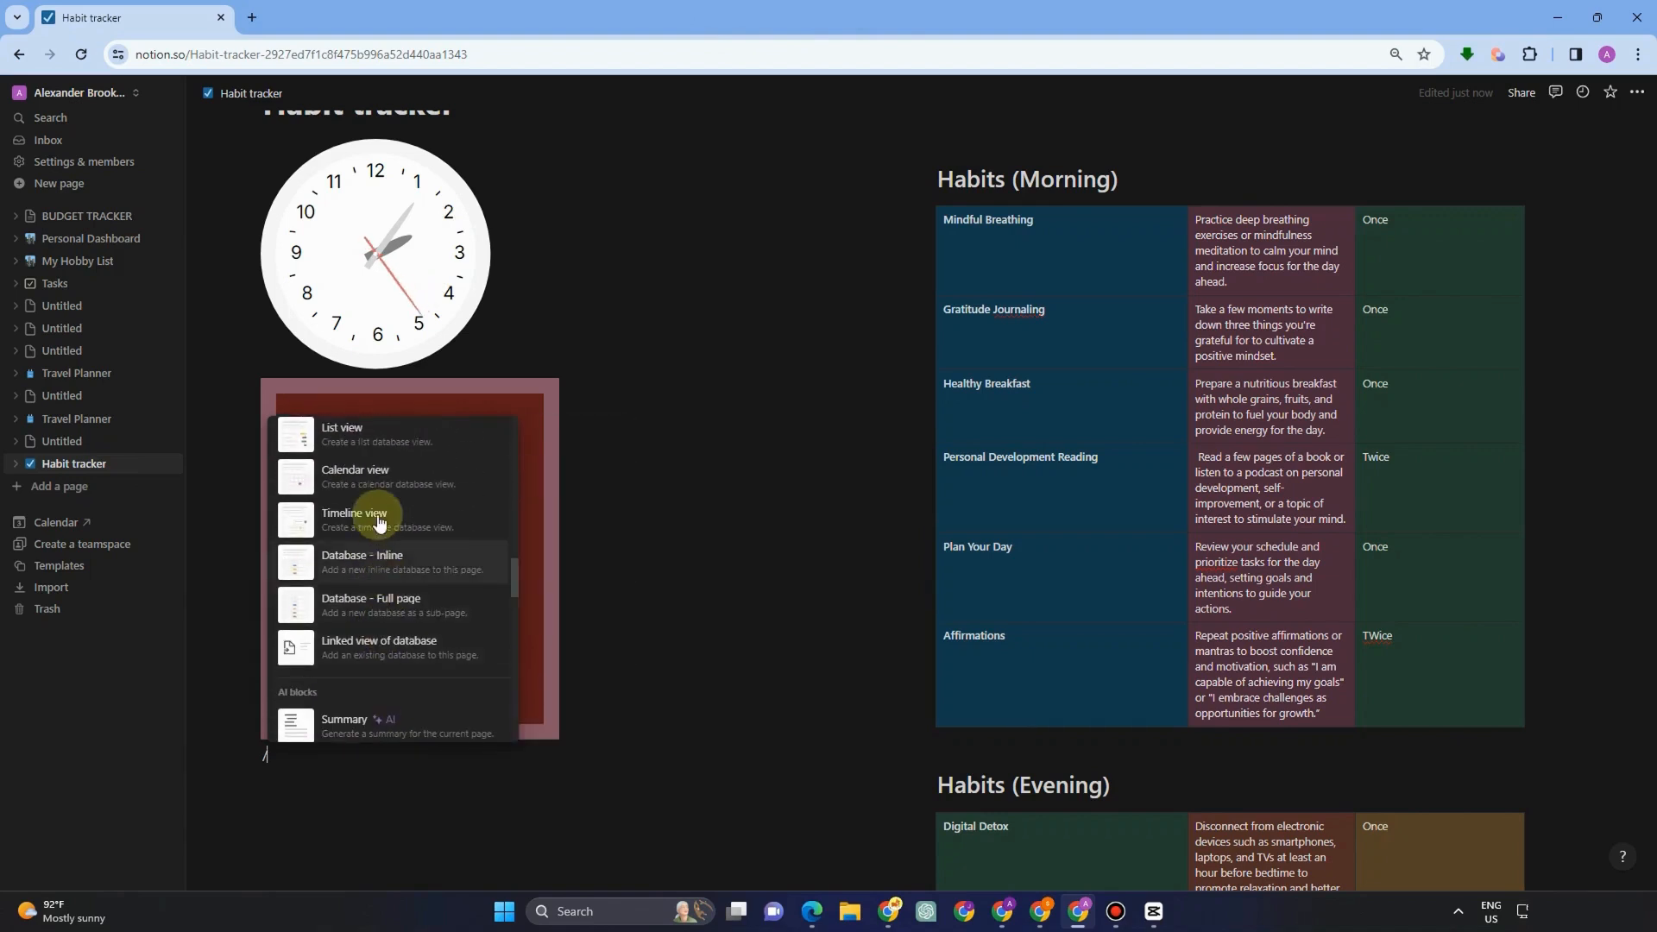
click(374, 474)
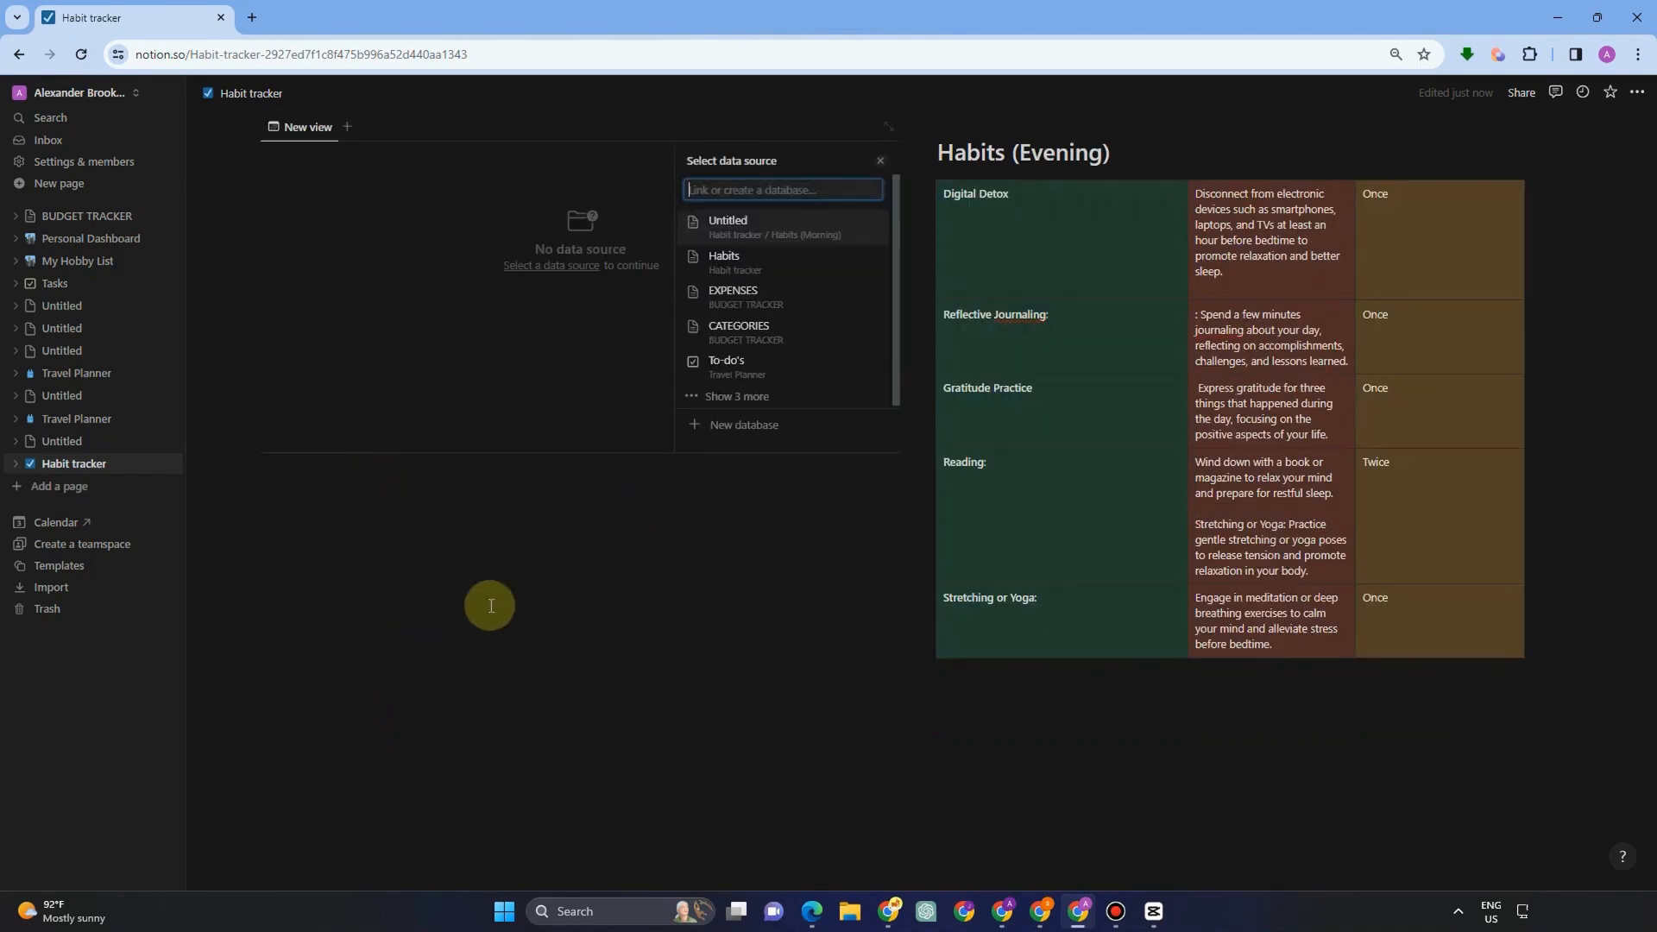
click(747, 427)
scroll(562, 359, up, 5)
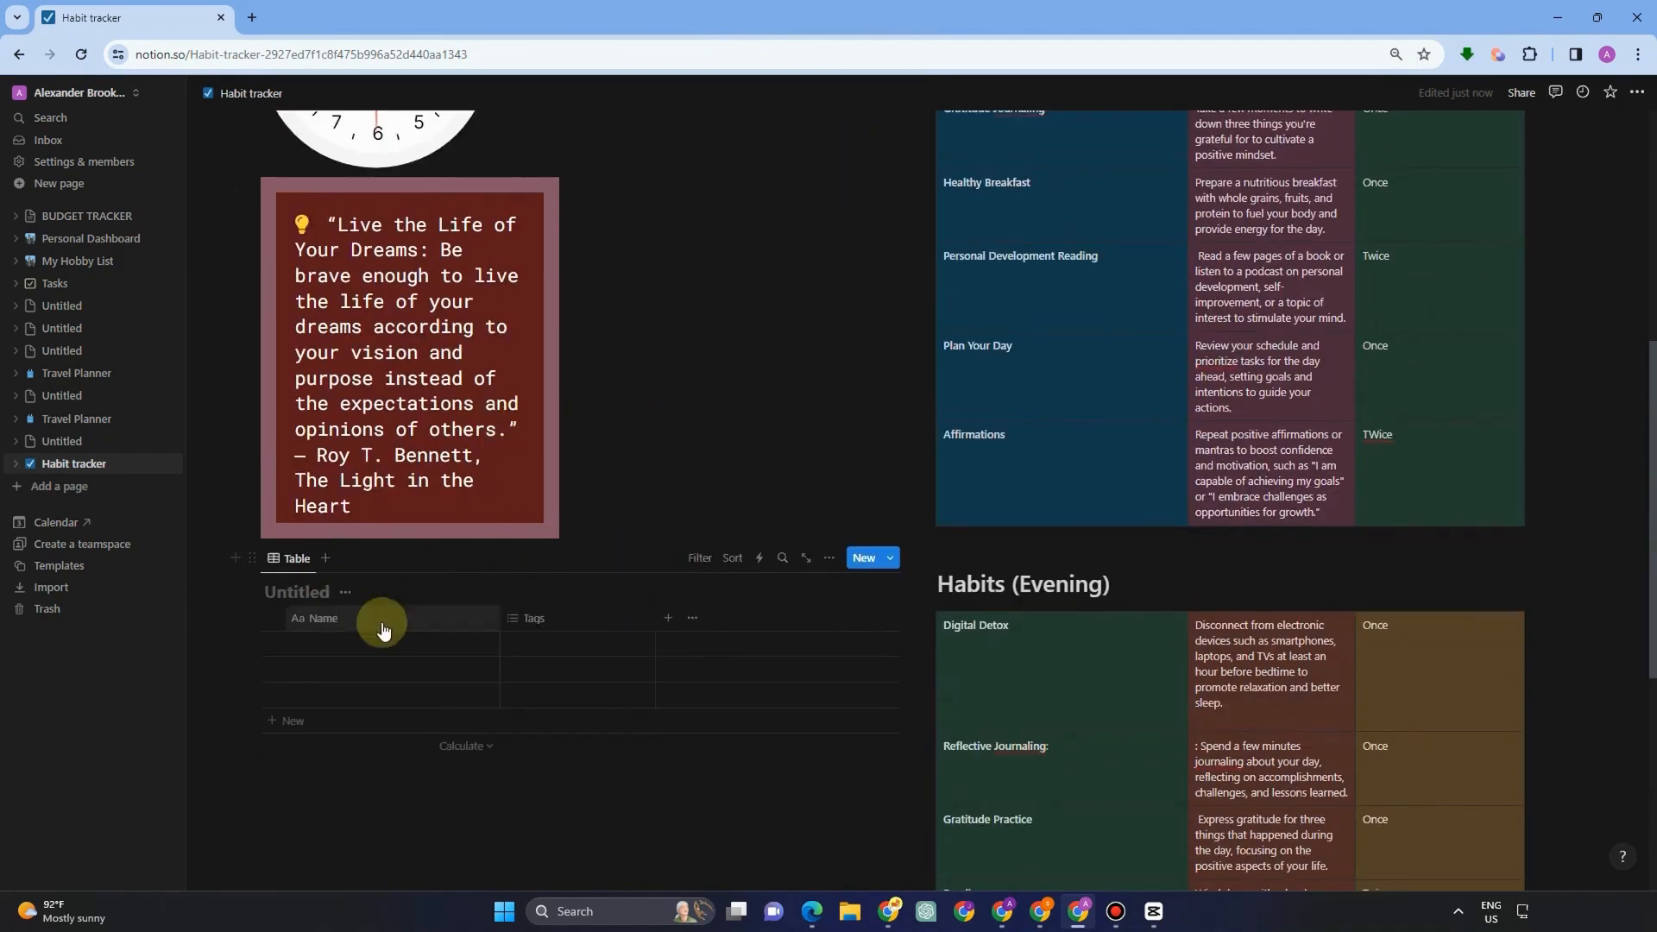
scroll(384, 631, down, 2)
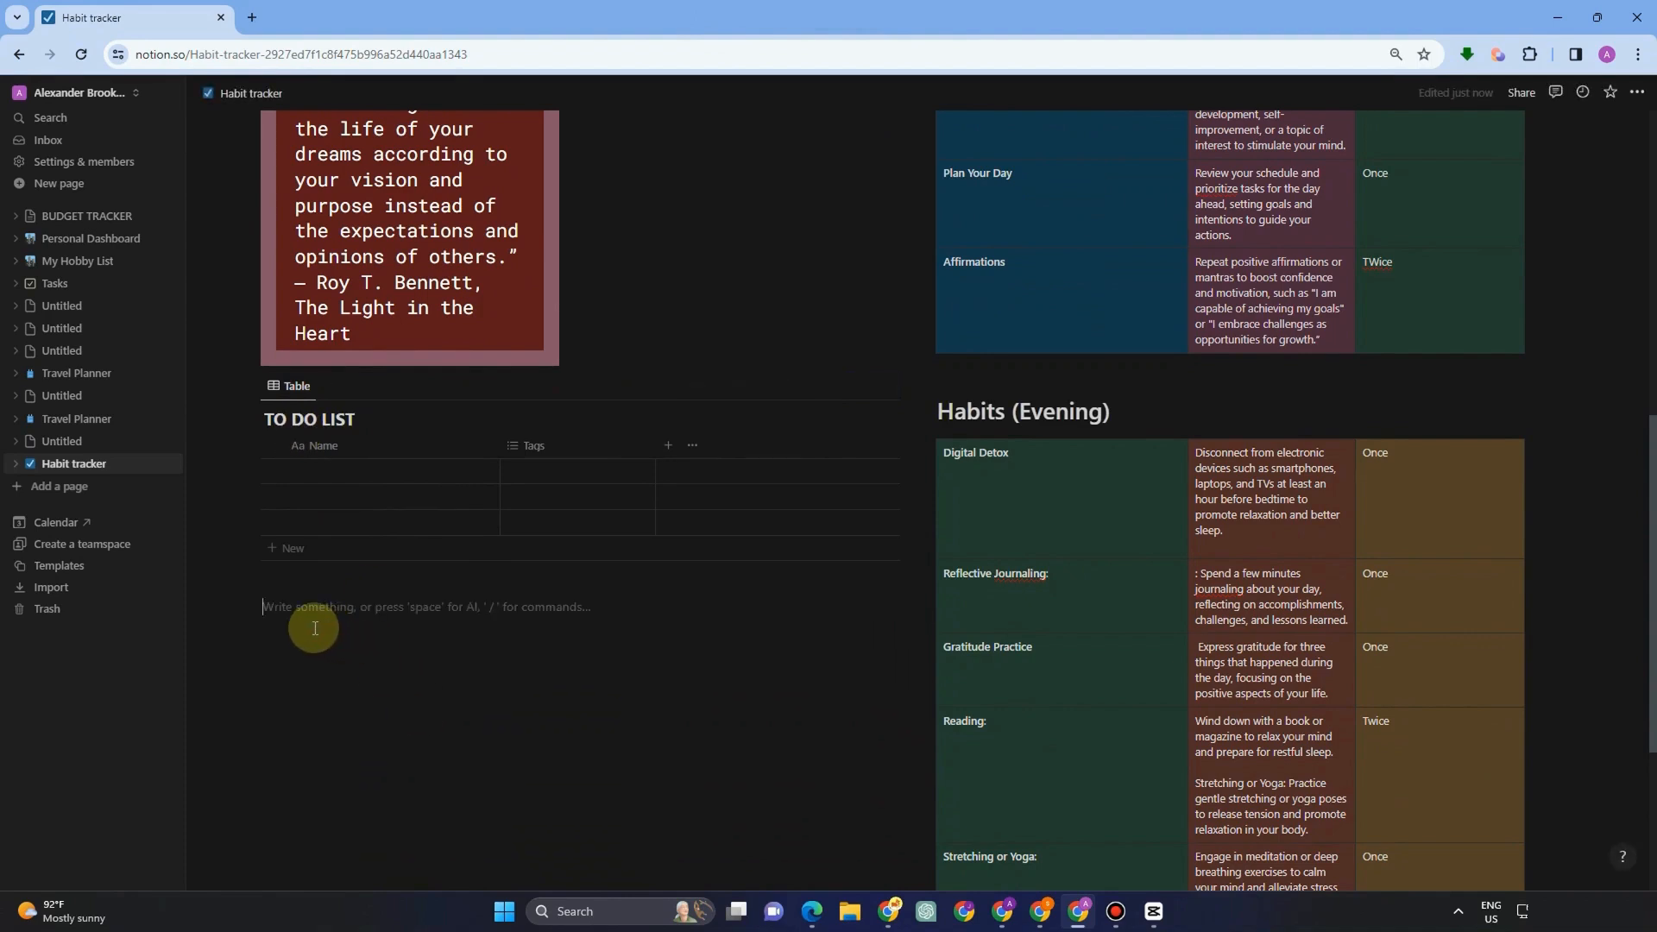
Try to insert a calendar view with a new database below the TO DO LIST table.
text(/)
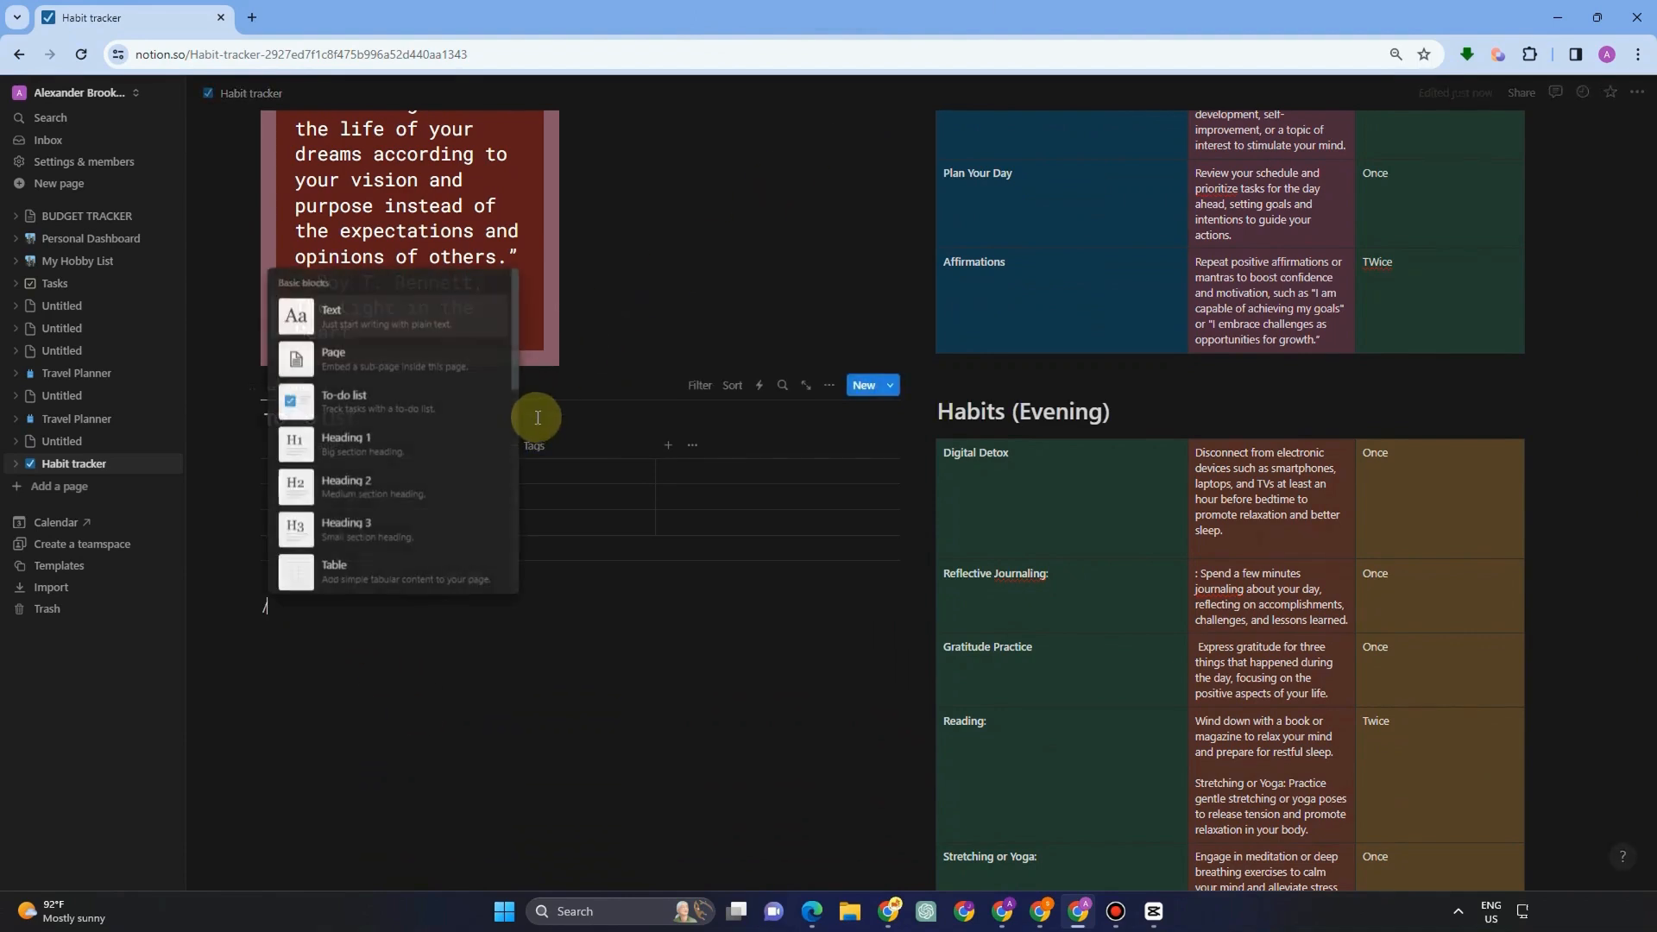
scroll(358, 492, down, 5)
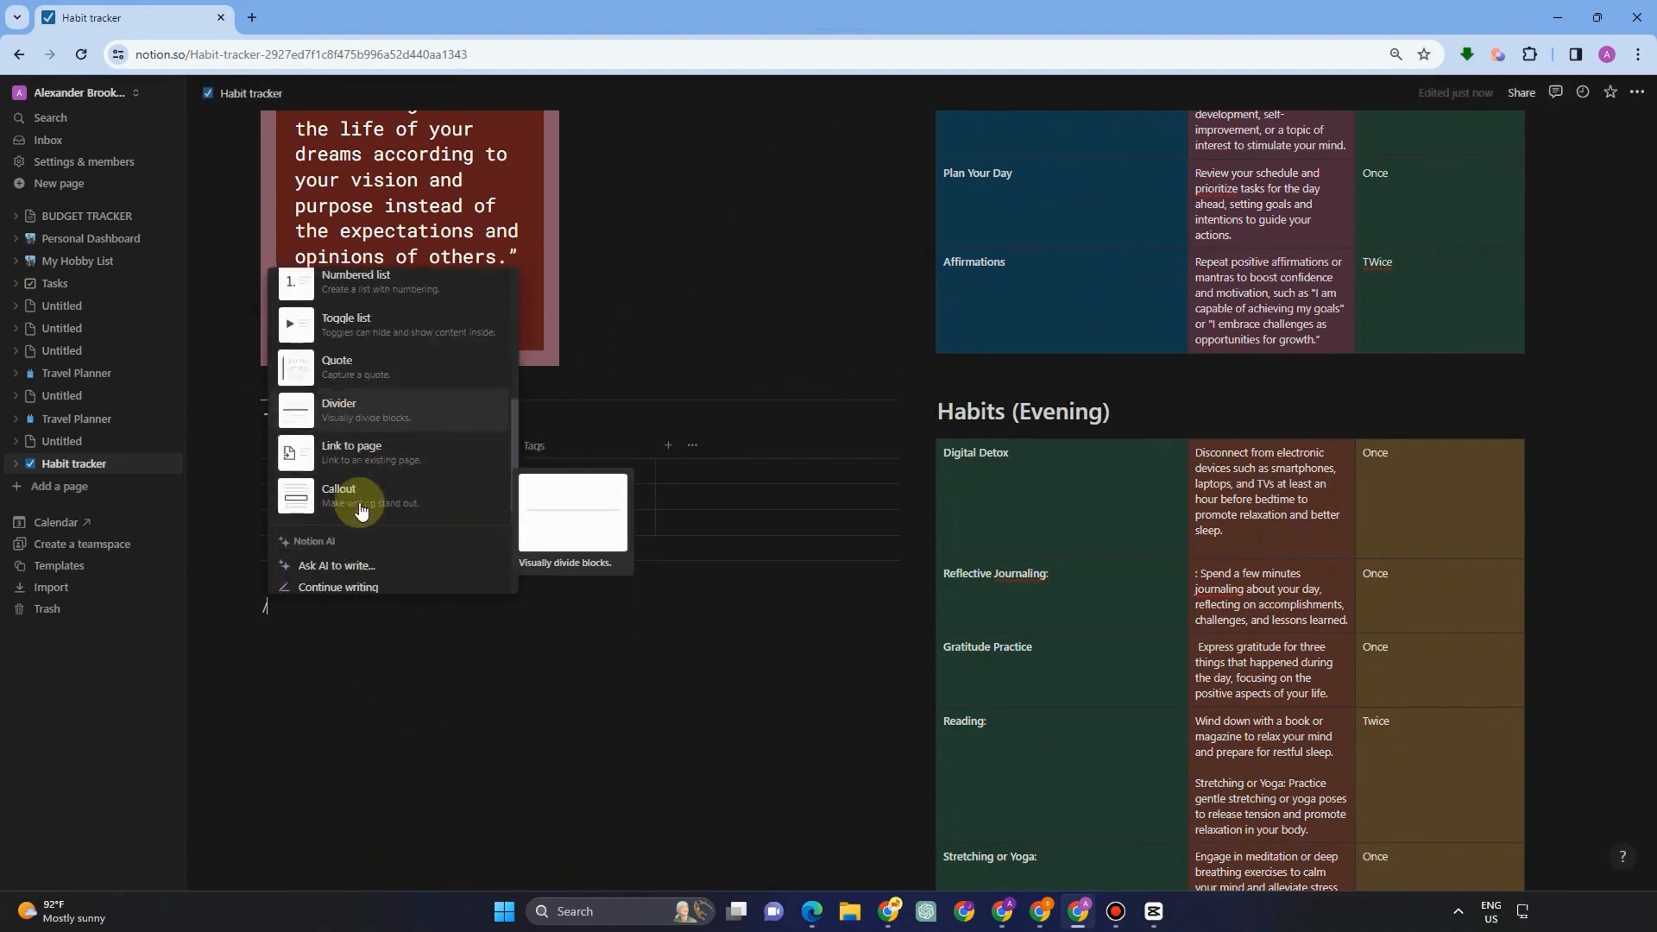
scroll(372, 526, down, 2)
scroll(371, 483, up, 8)
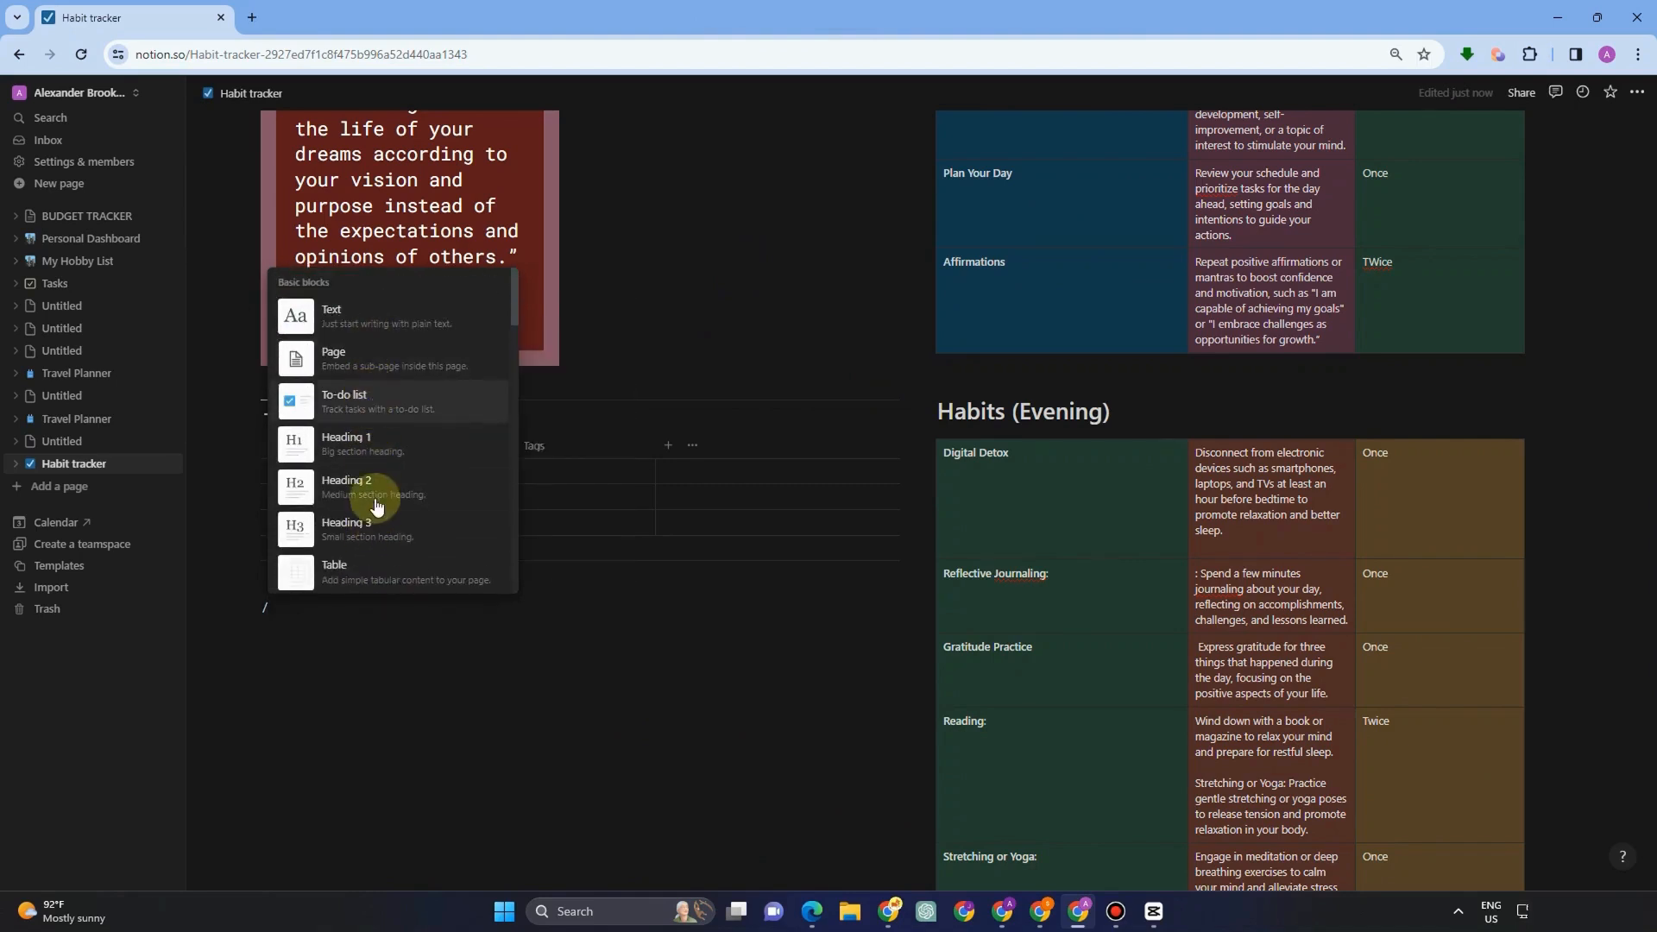
scroll(377, 518, down, 5)
scroll(377, 518, down, 5)
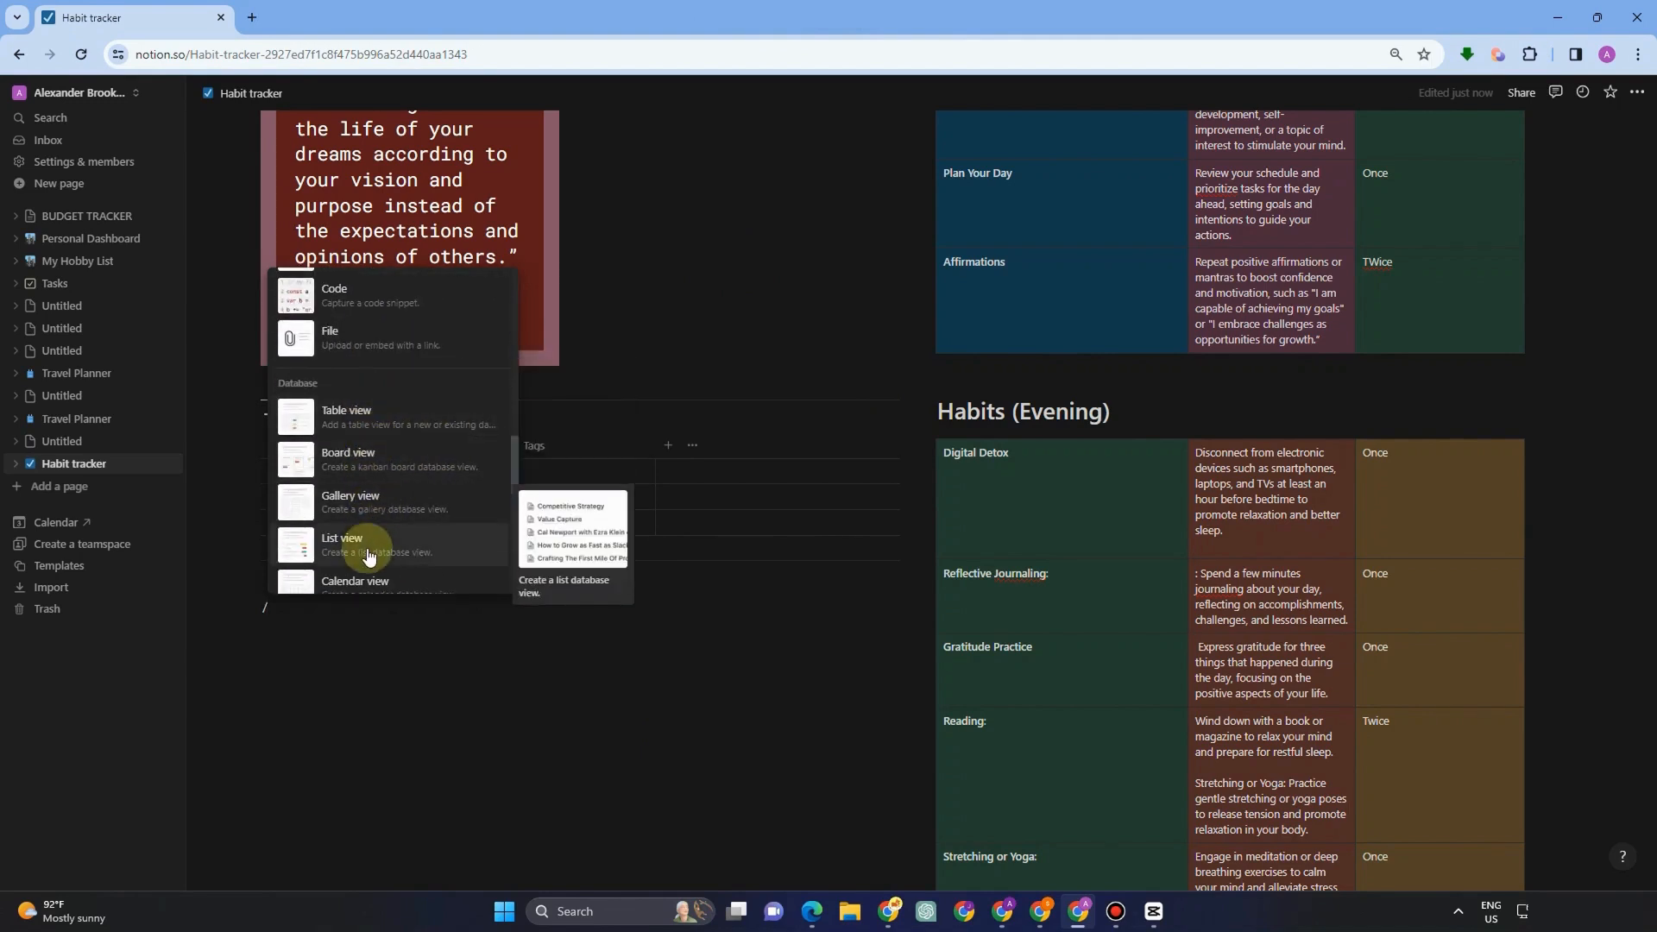
click(384, 573)
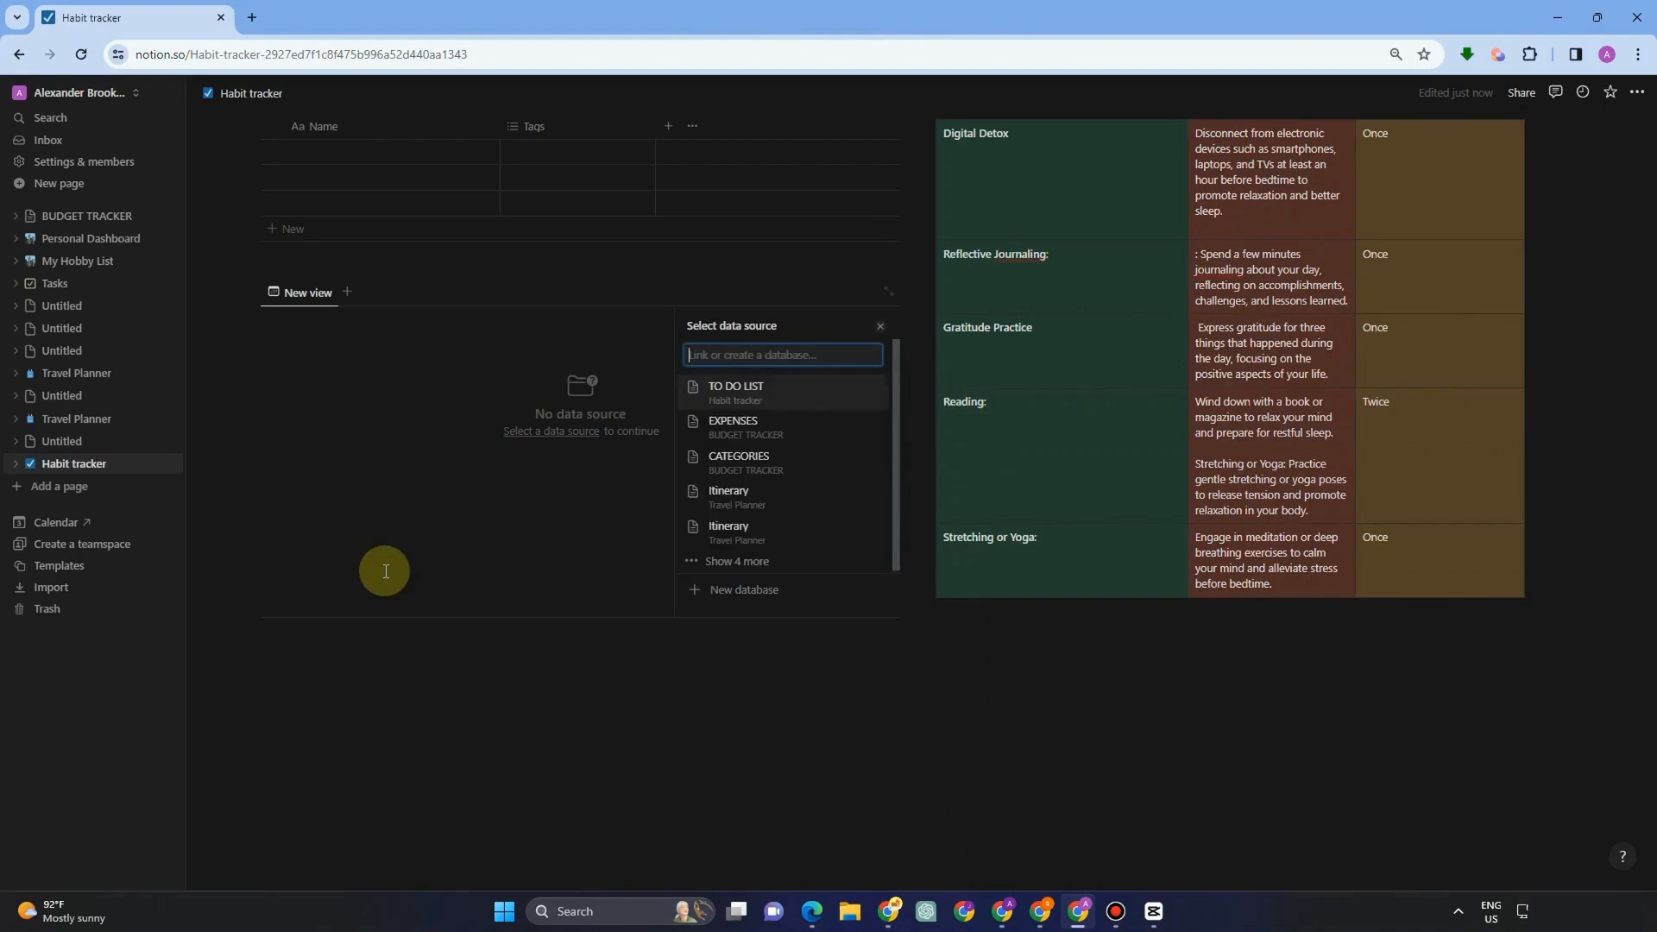
click(757, 588)
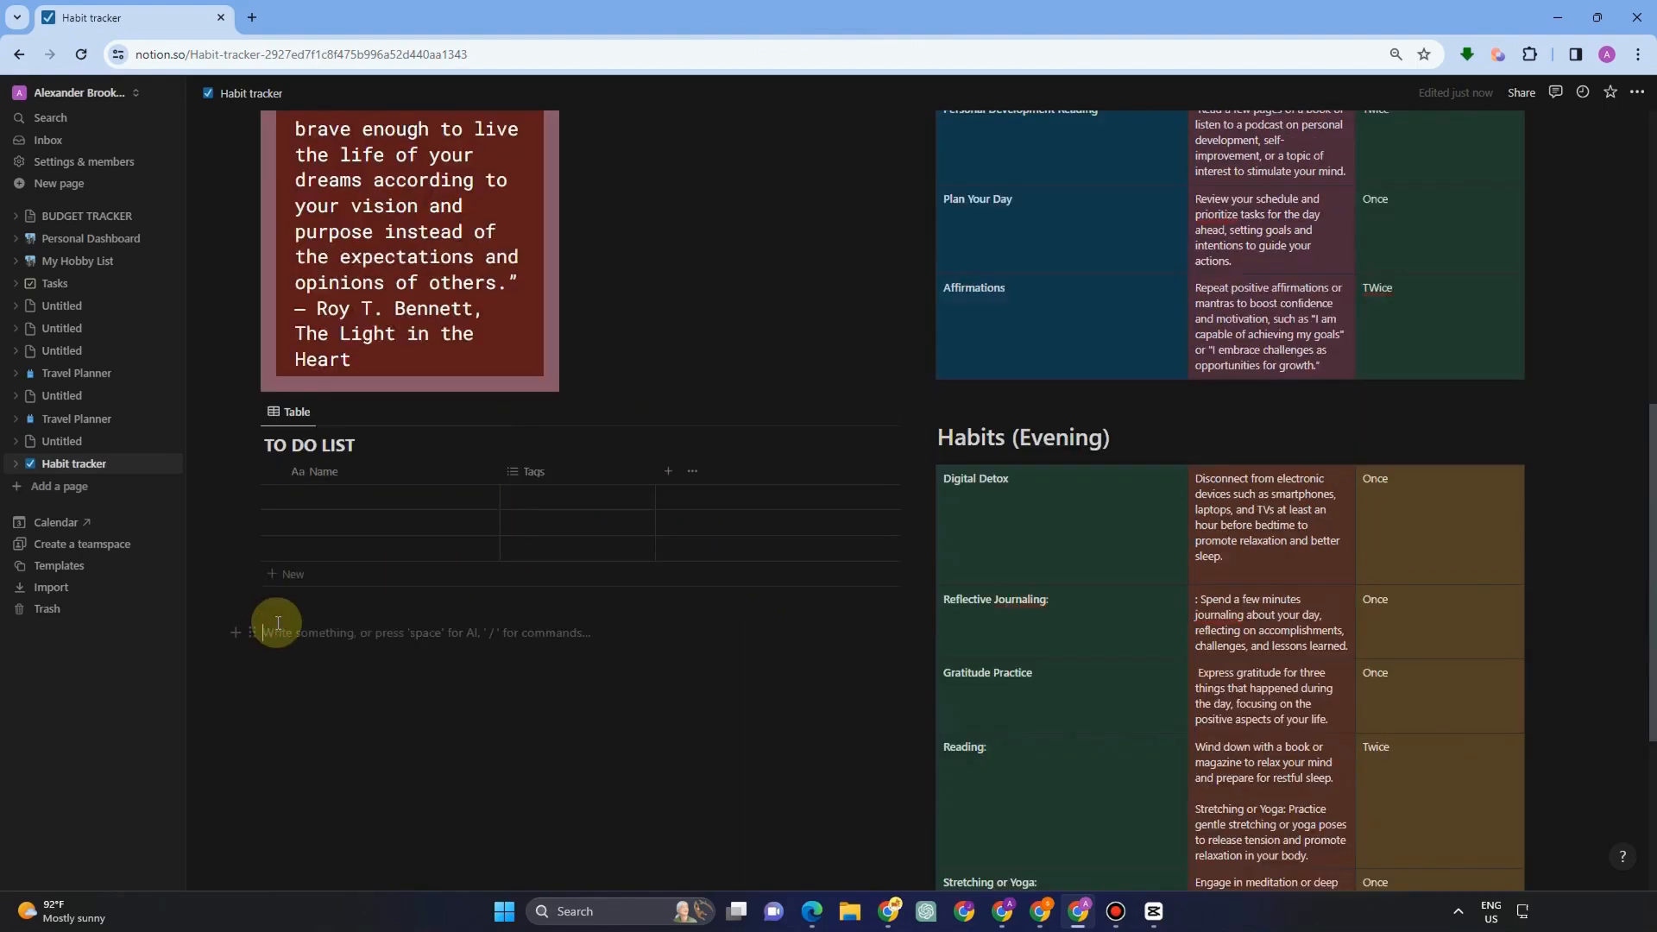
Insert the animated weather GIF below the TO DO LIST table and move it up between the quote widget and the table.
text(/)
scroll(340, 544, down, 5)
scroll(360, 567, down, 5)
click(360, 569)
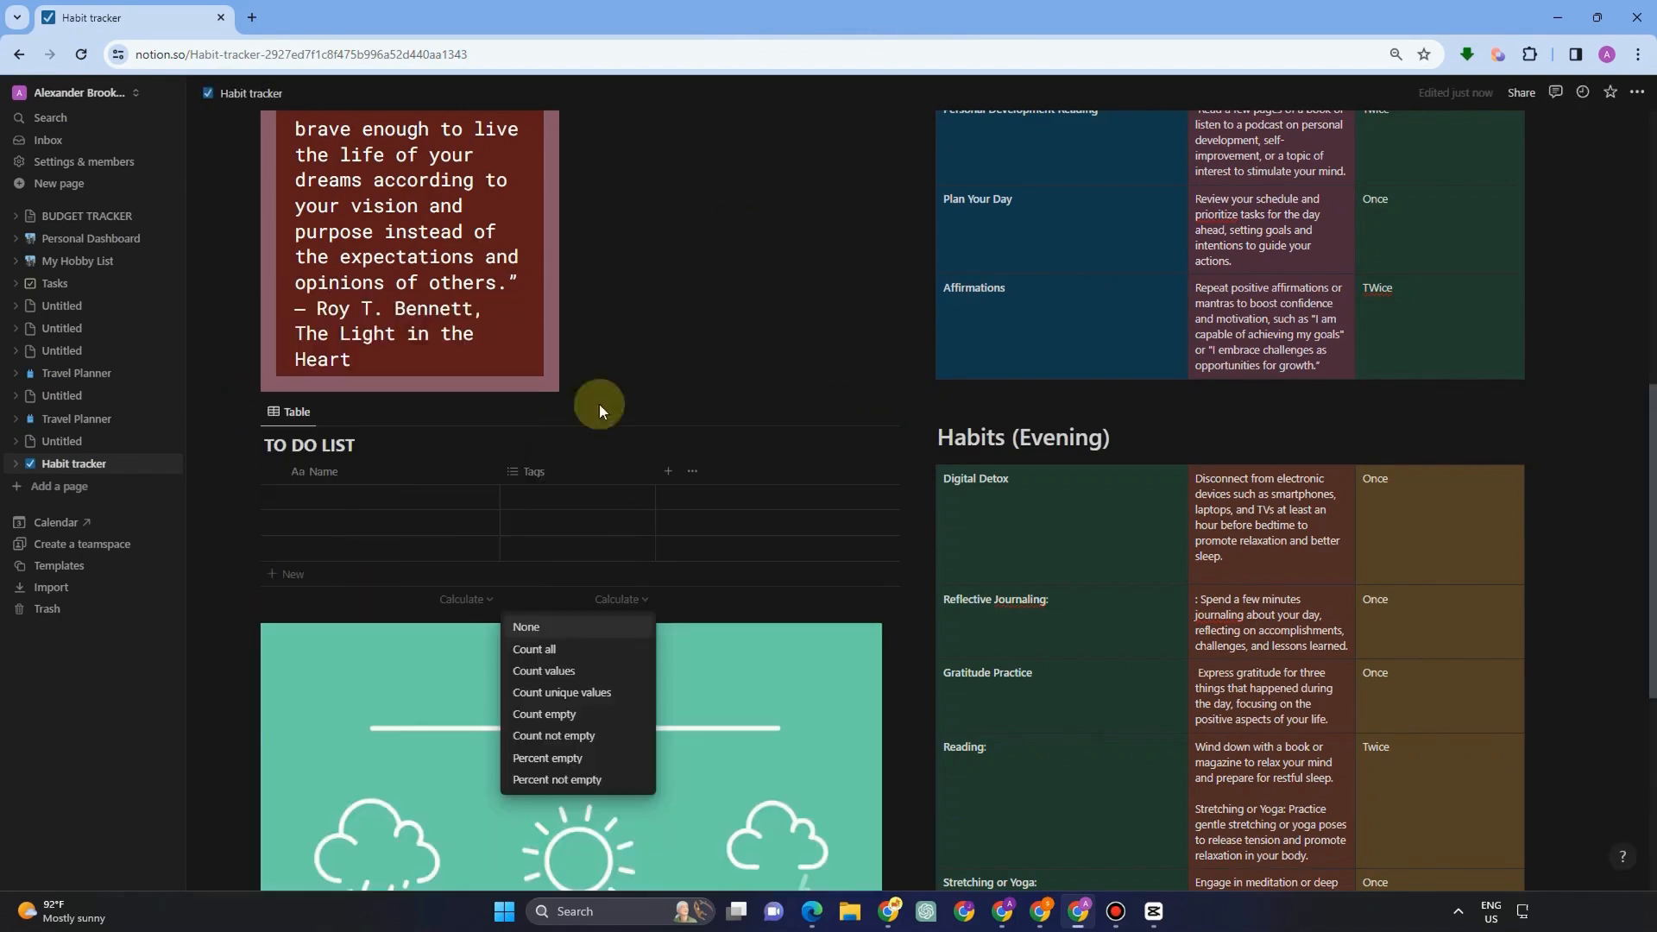
click(235, 644)
drag(248, 636, 257, 417)
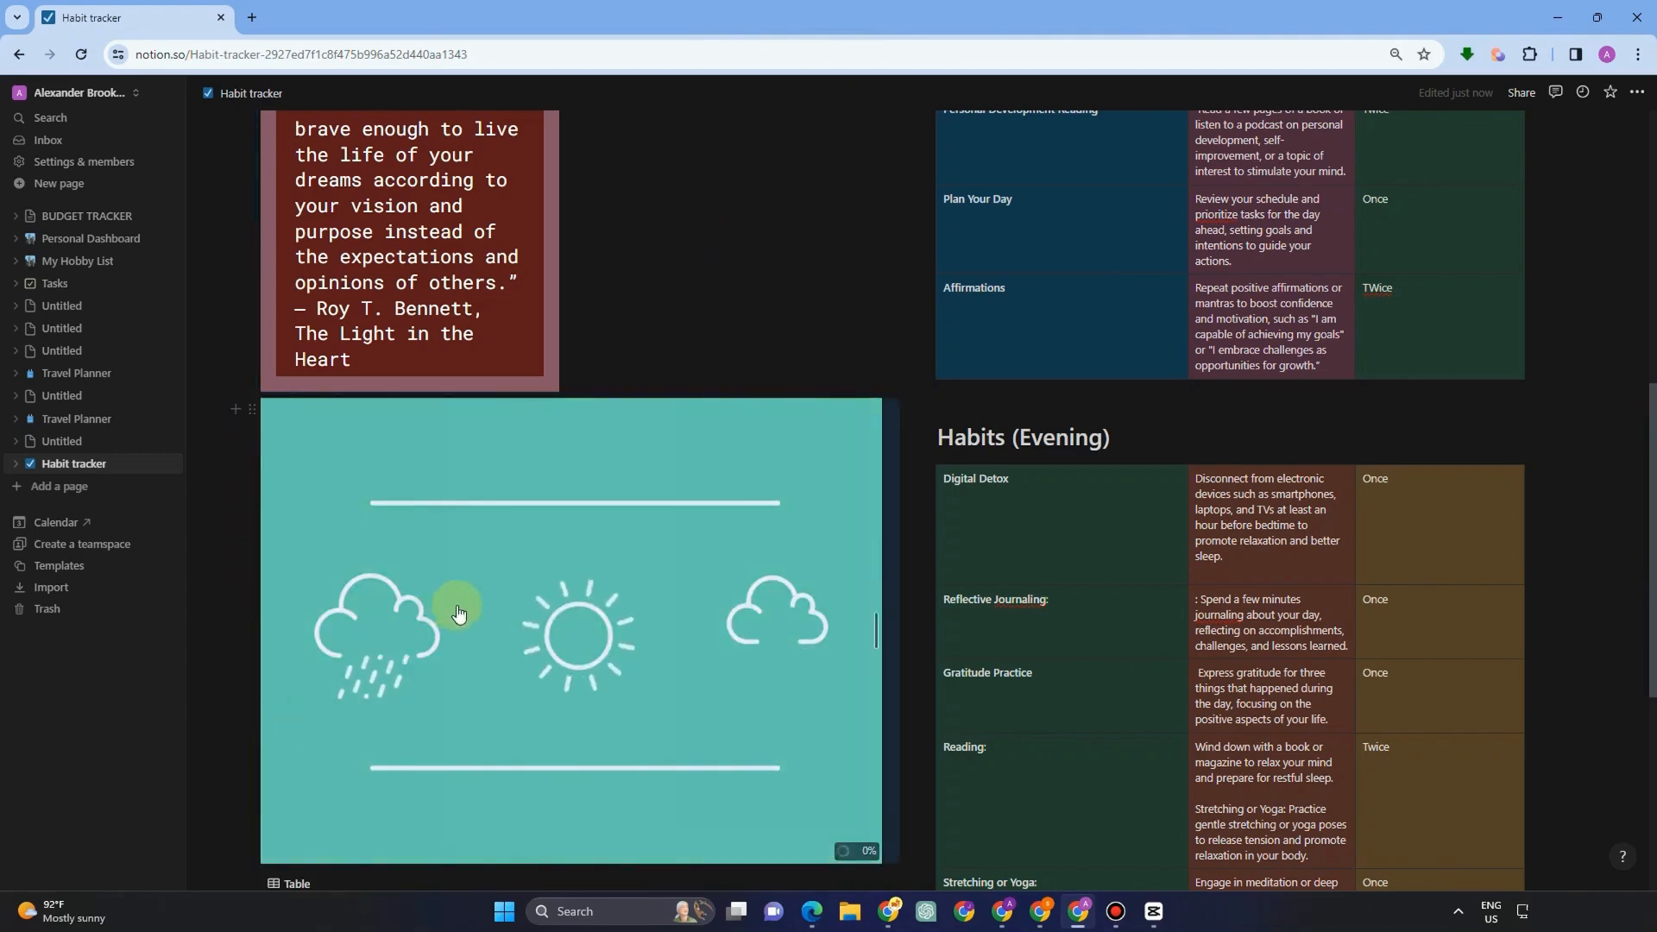
Narrow the weather GIF to match the width of the quote widget above it.
scroll(708, 448, down, 3)
drag(884, 380, 554, 339)
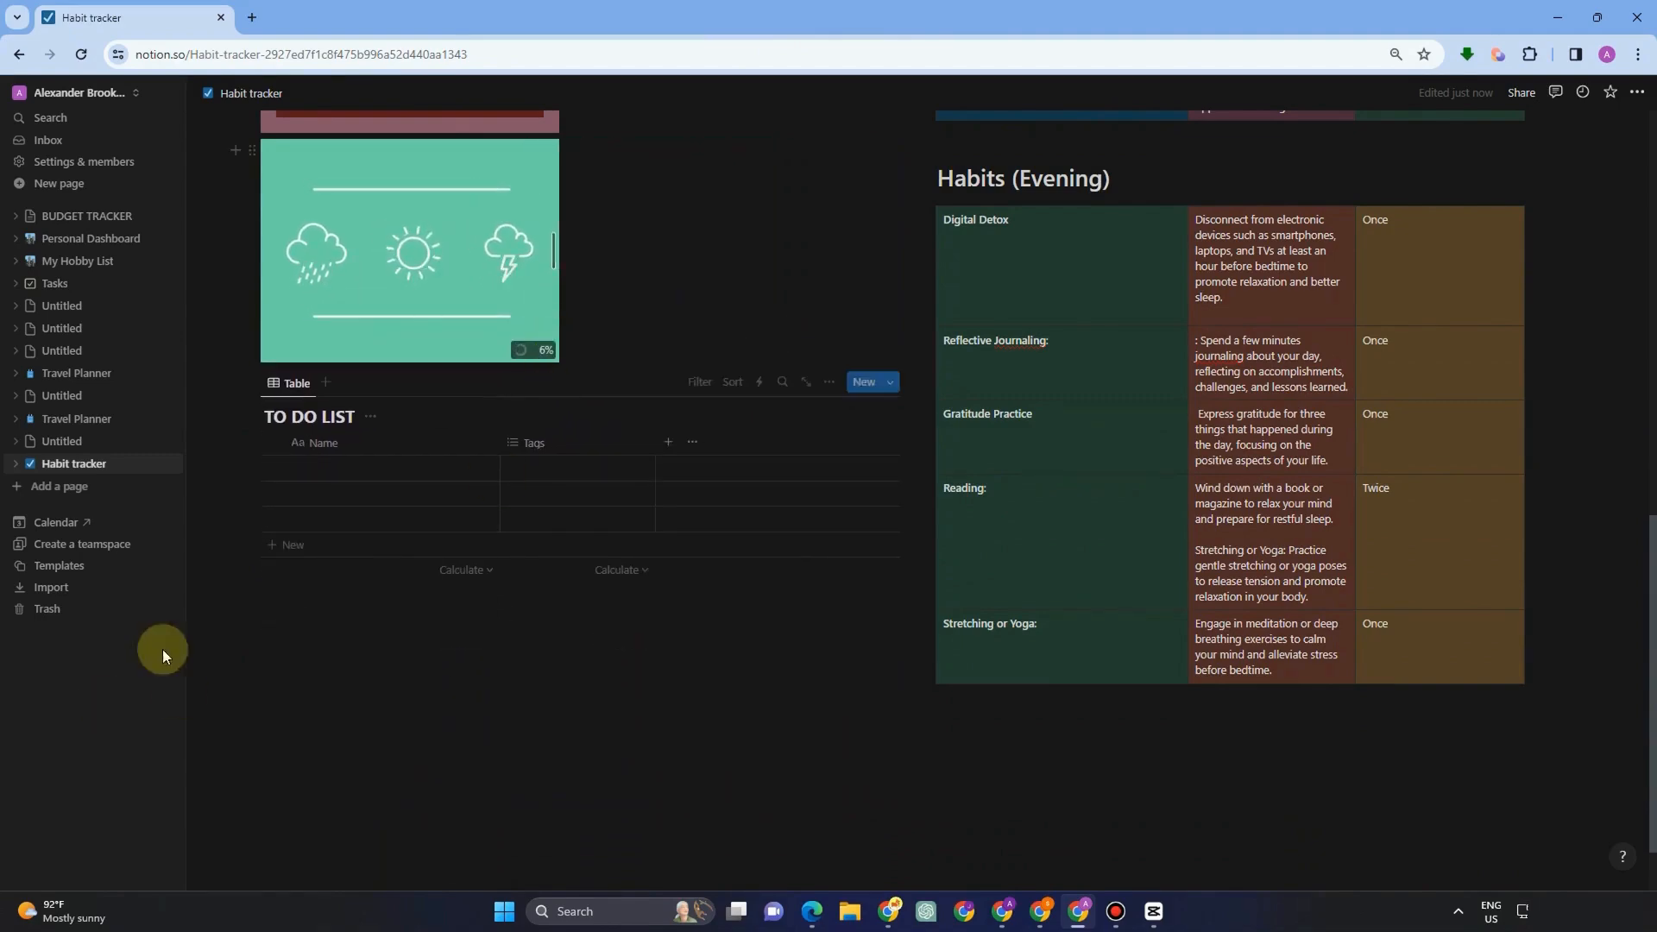
scroll(677, 536, up, 4)
scroll(525, 717, down, 4)
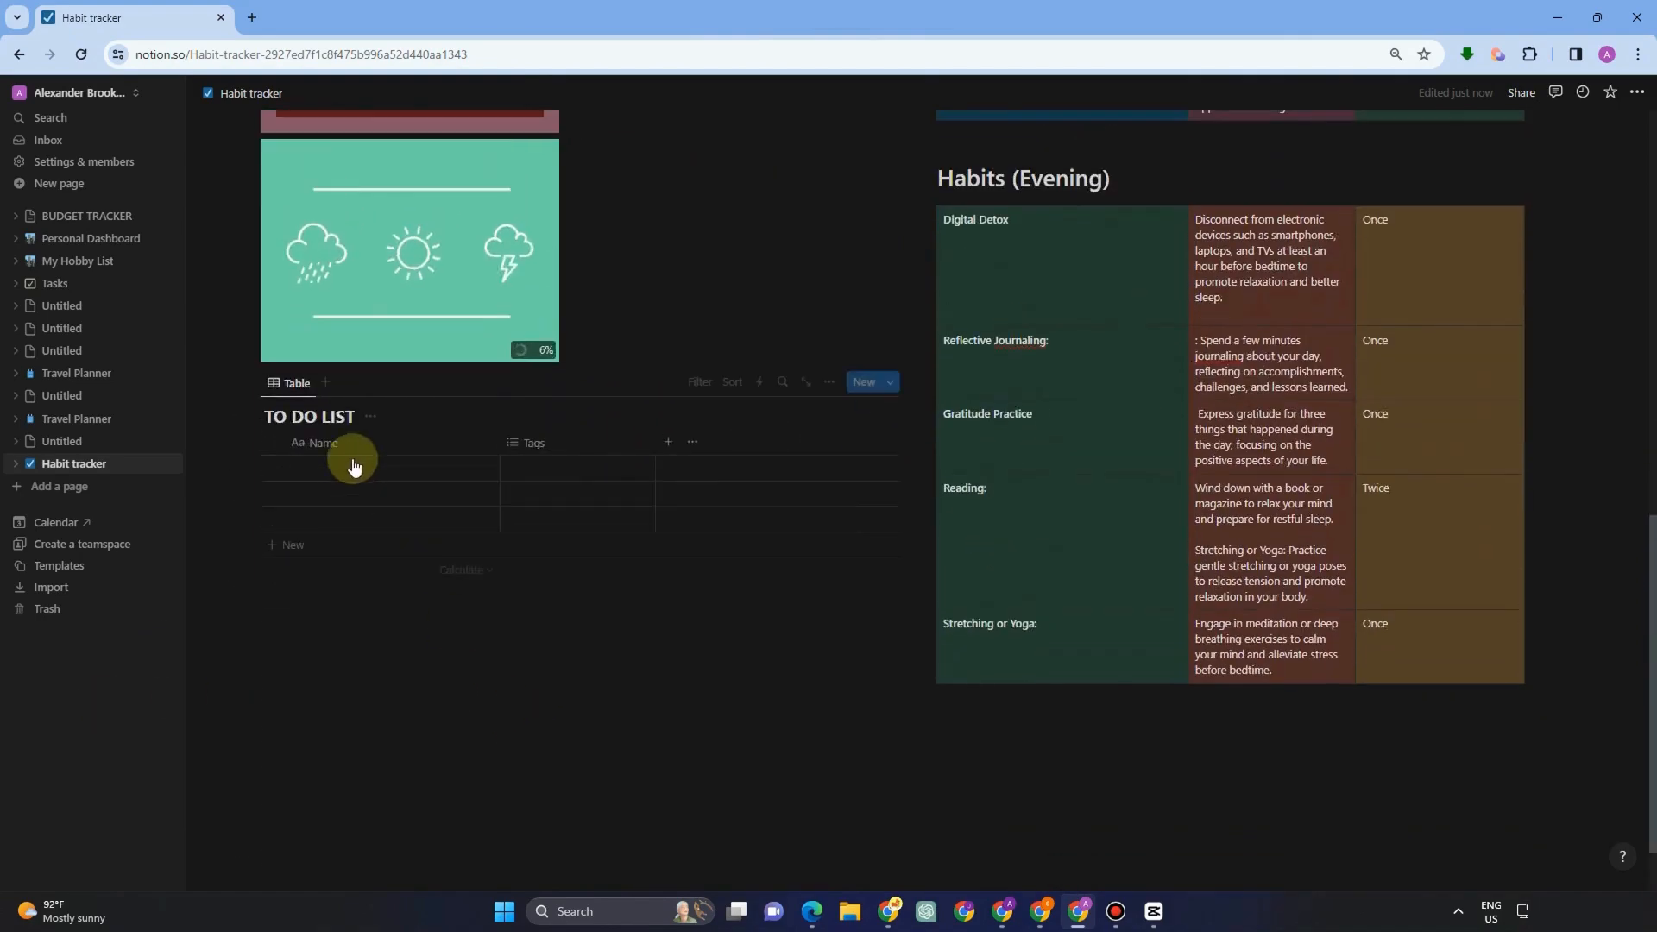
Embed the blue monthly calendar widget and place it between the quote widget and the TO DO LIST table.
click(377, 783)
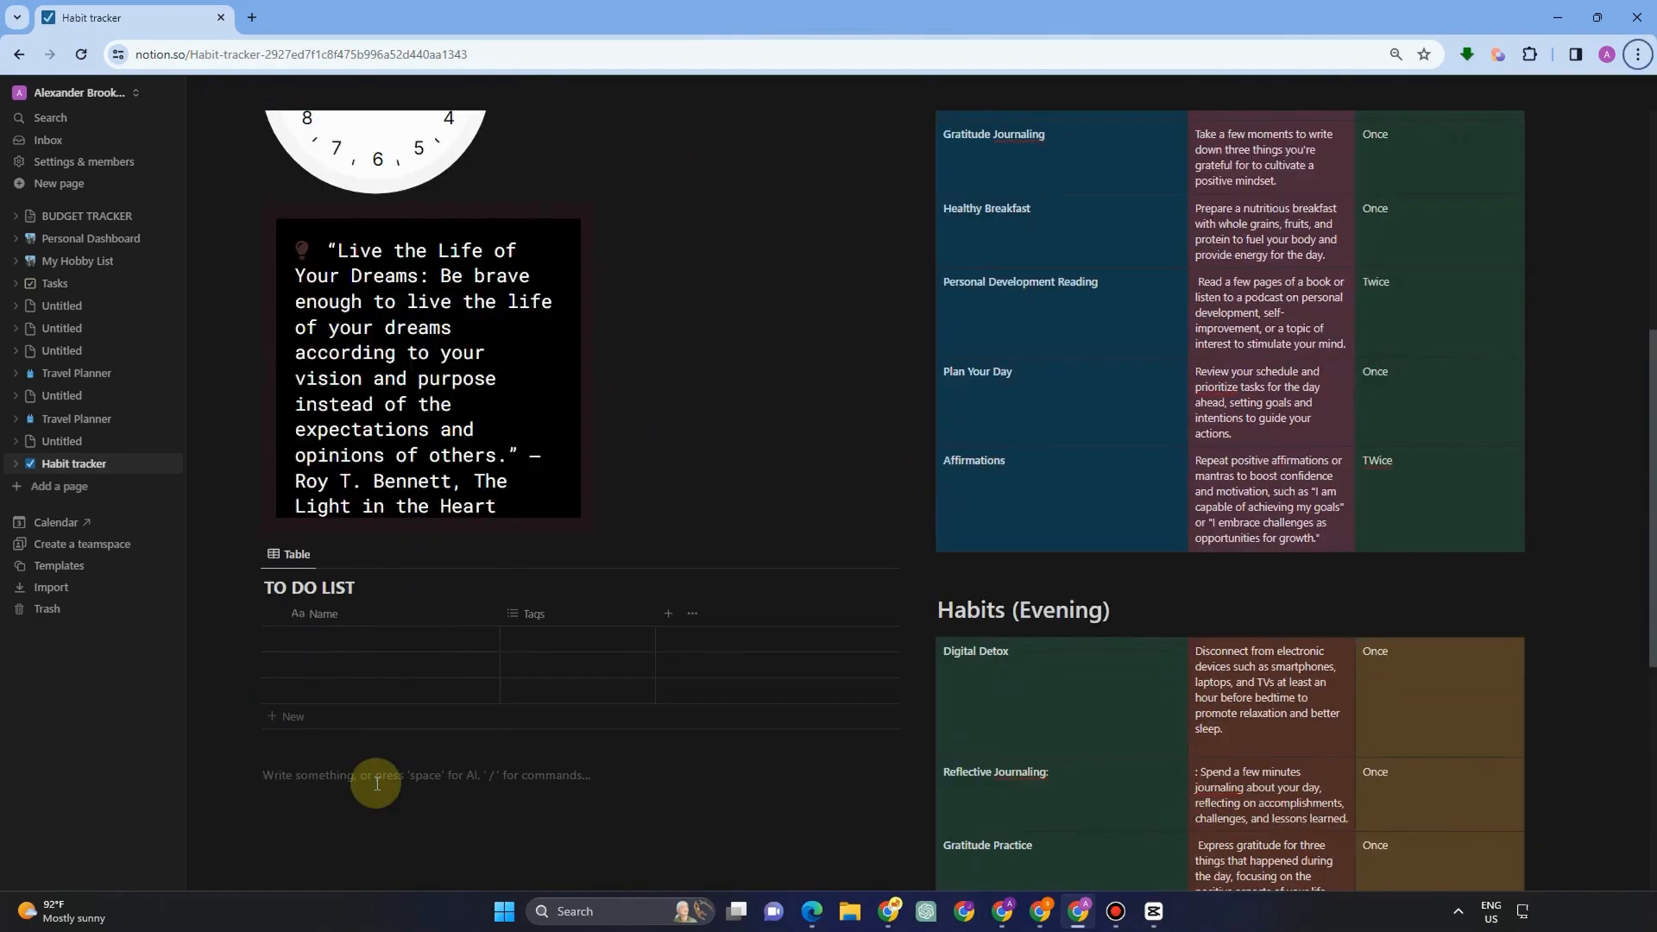
text(/)
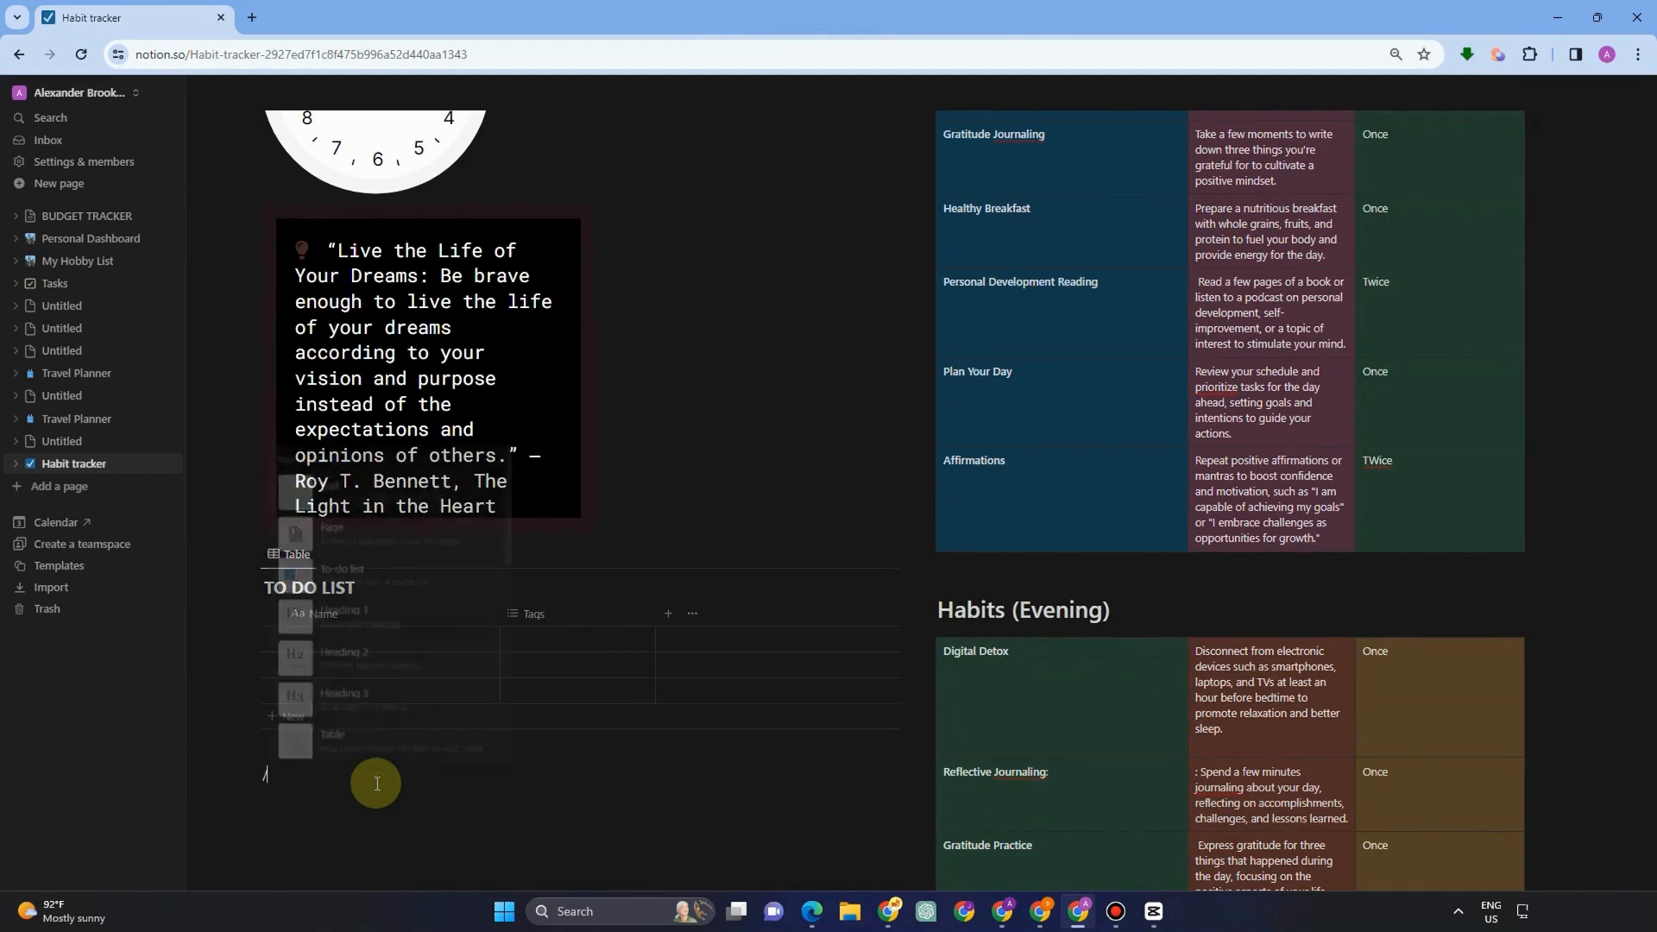
scroll(375, 718, down, 6)
scroll(377, 716, down, 10)
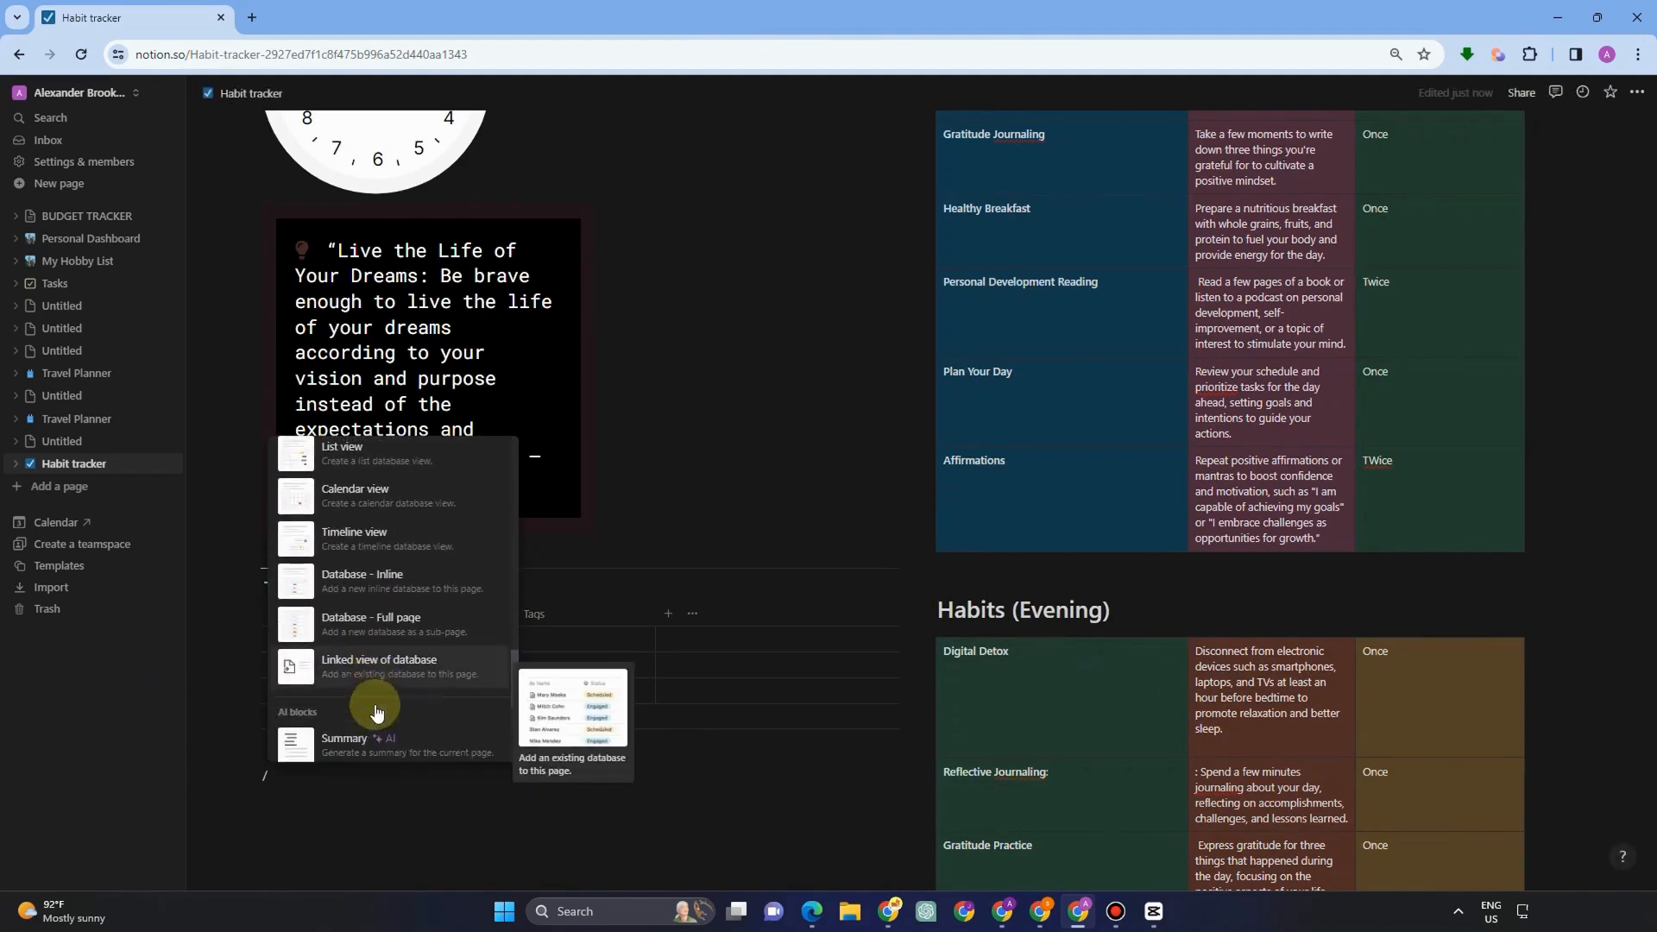
scroll(385, 721, down, 4)
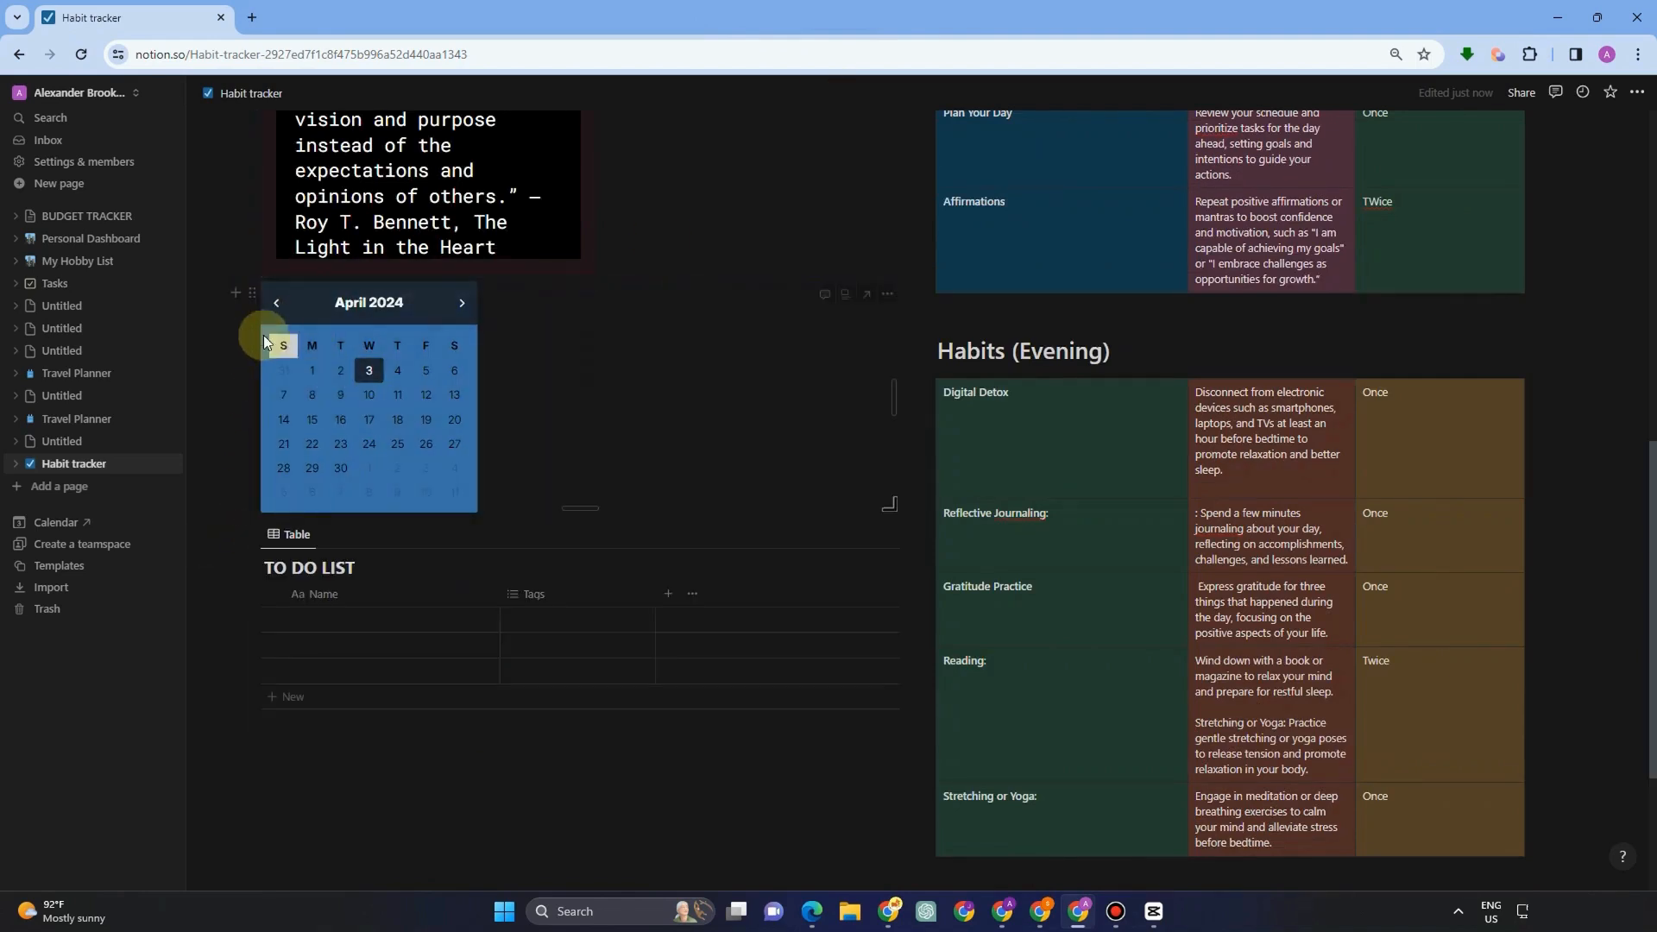
Add a further embed block below the TO DO LIST table and adjust its position in the widget column.
scroll(629, 536, up, 6)
scroll(527, 728, down, 4)
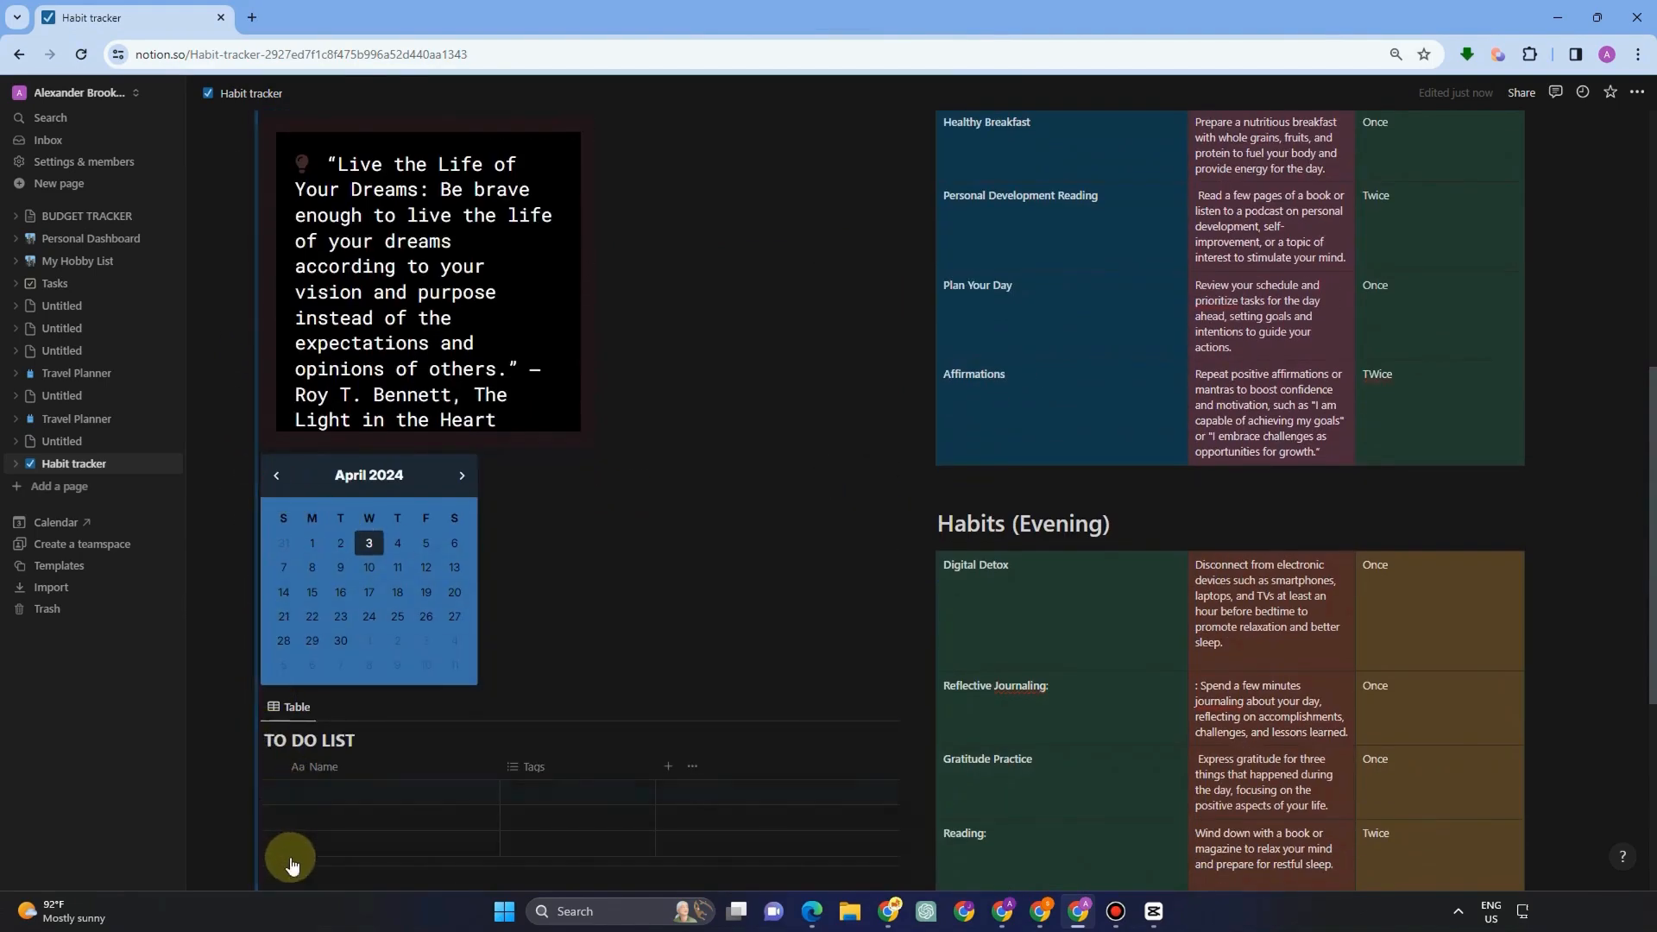
scroll(290, 855, down, 5)
drag(249, 494, 250, 495)
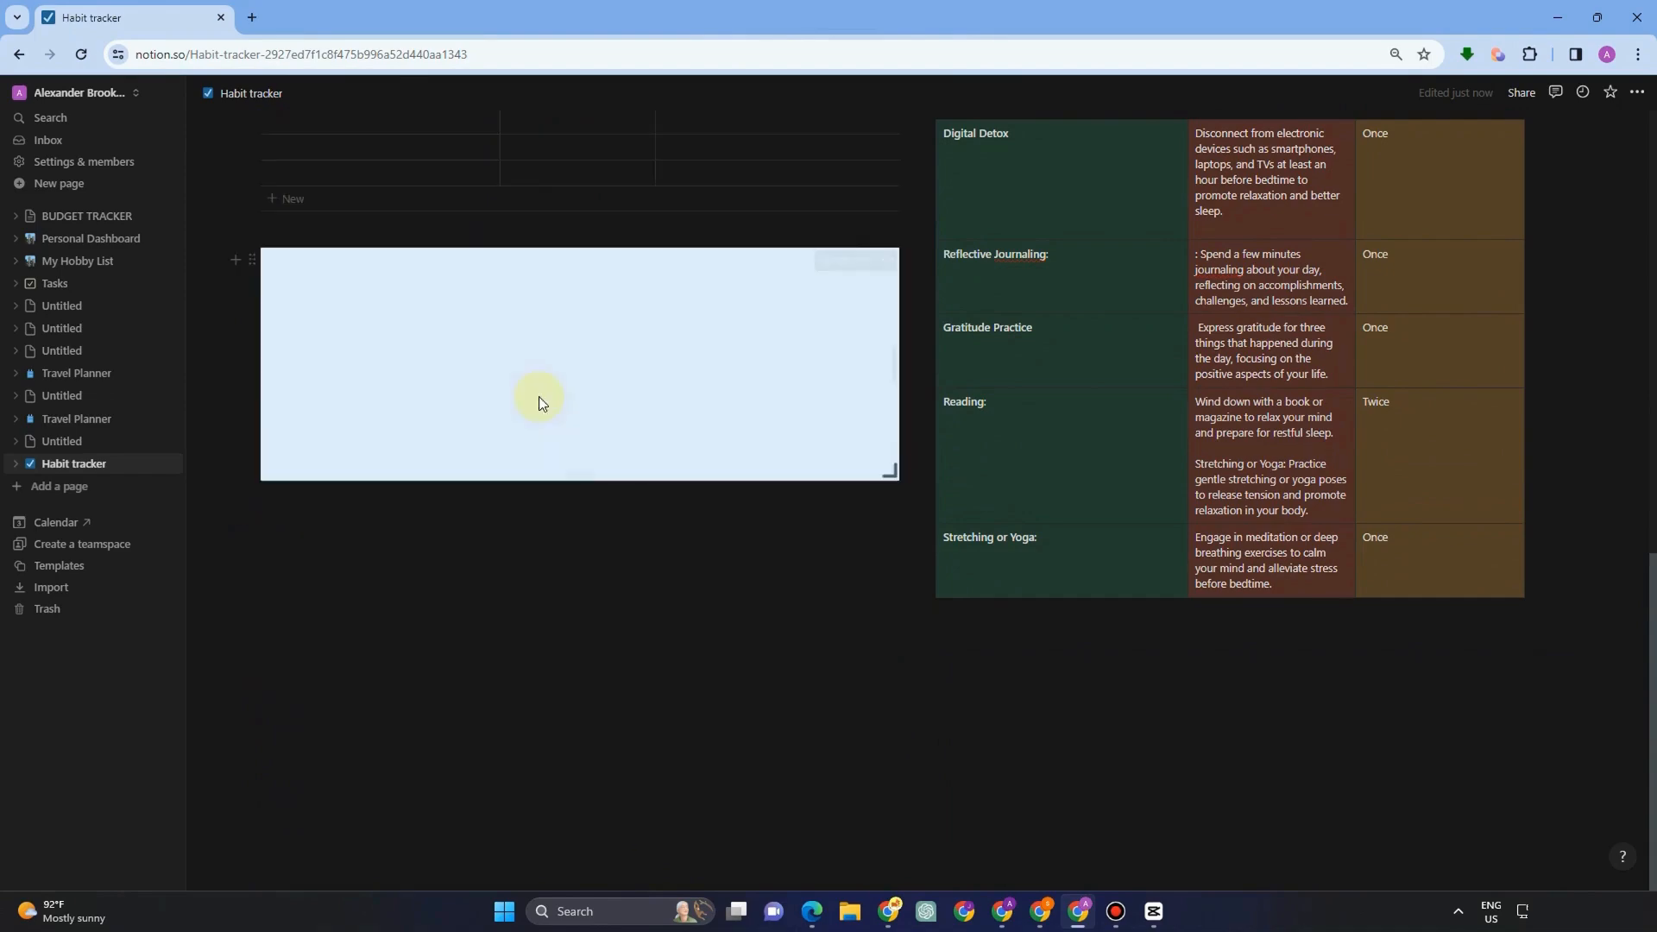
Review the habit tracker page's layout, including the widgets, the TO DO LIST table and the habits tables.
scroll(614, 470, up, 3)
scroll(423, 467, up, 7)
scroll(562, 765, down, 6)
scroll(547, 714, down, 4)
scroll(592, 584, up, 4)
scroll(545, 600, up, 2)
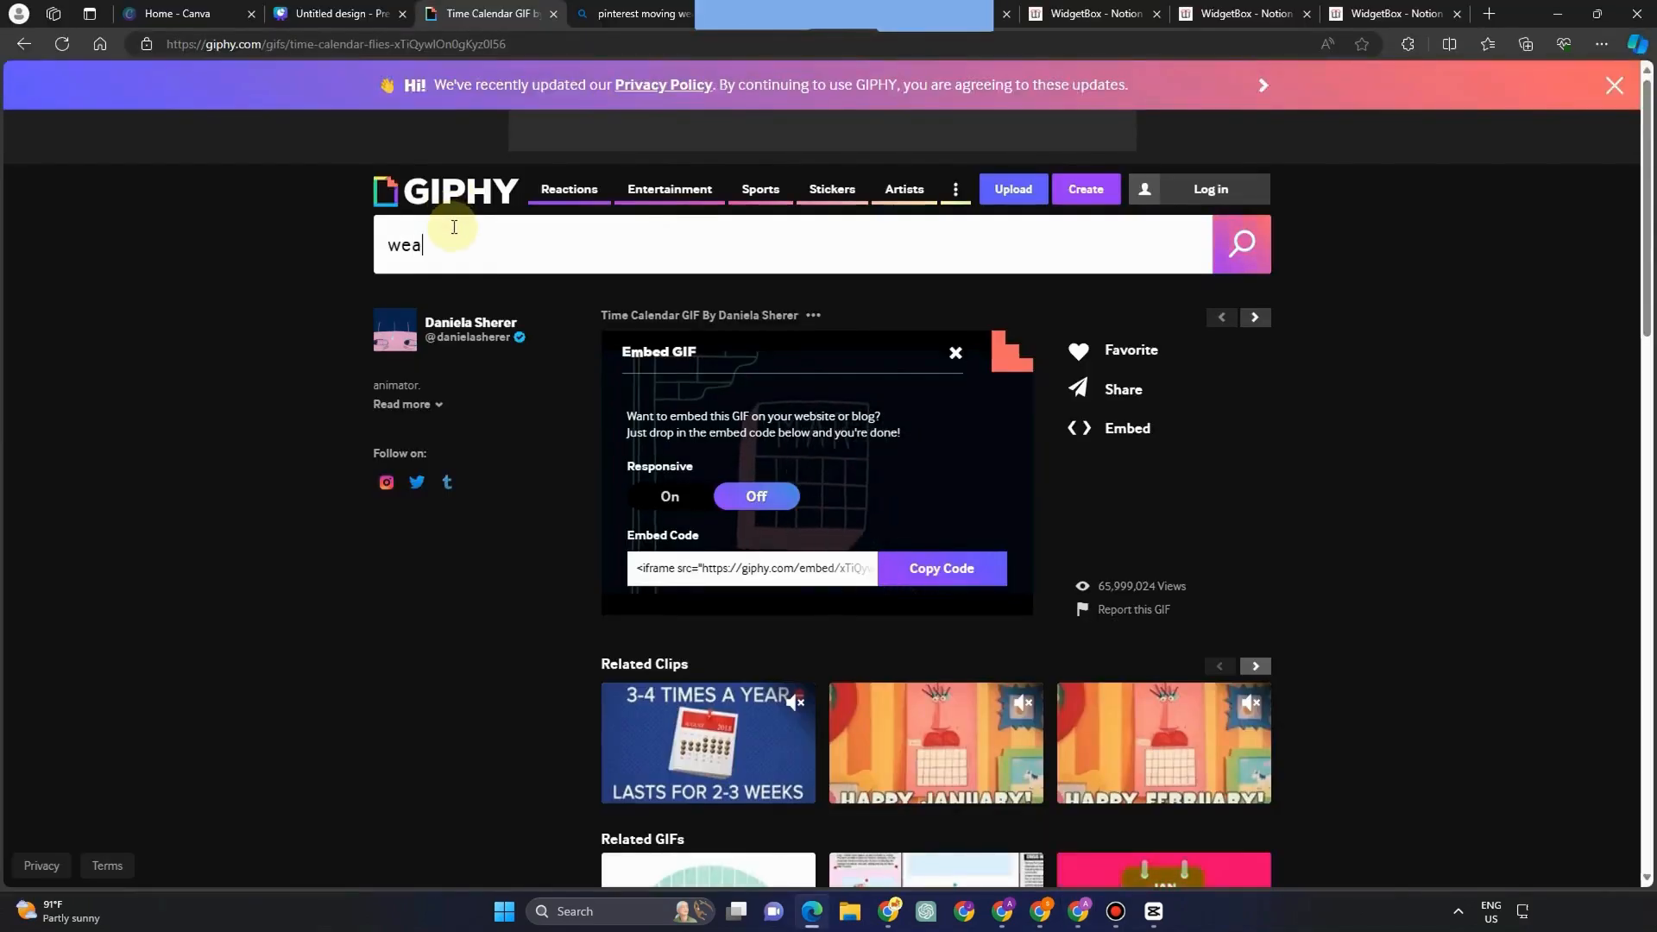
Switch to GIPHY in the Edge browser and search for "weather" GIFs.
text(ther)
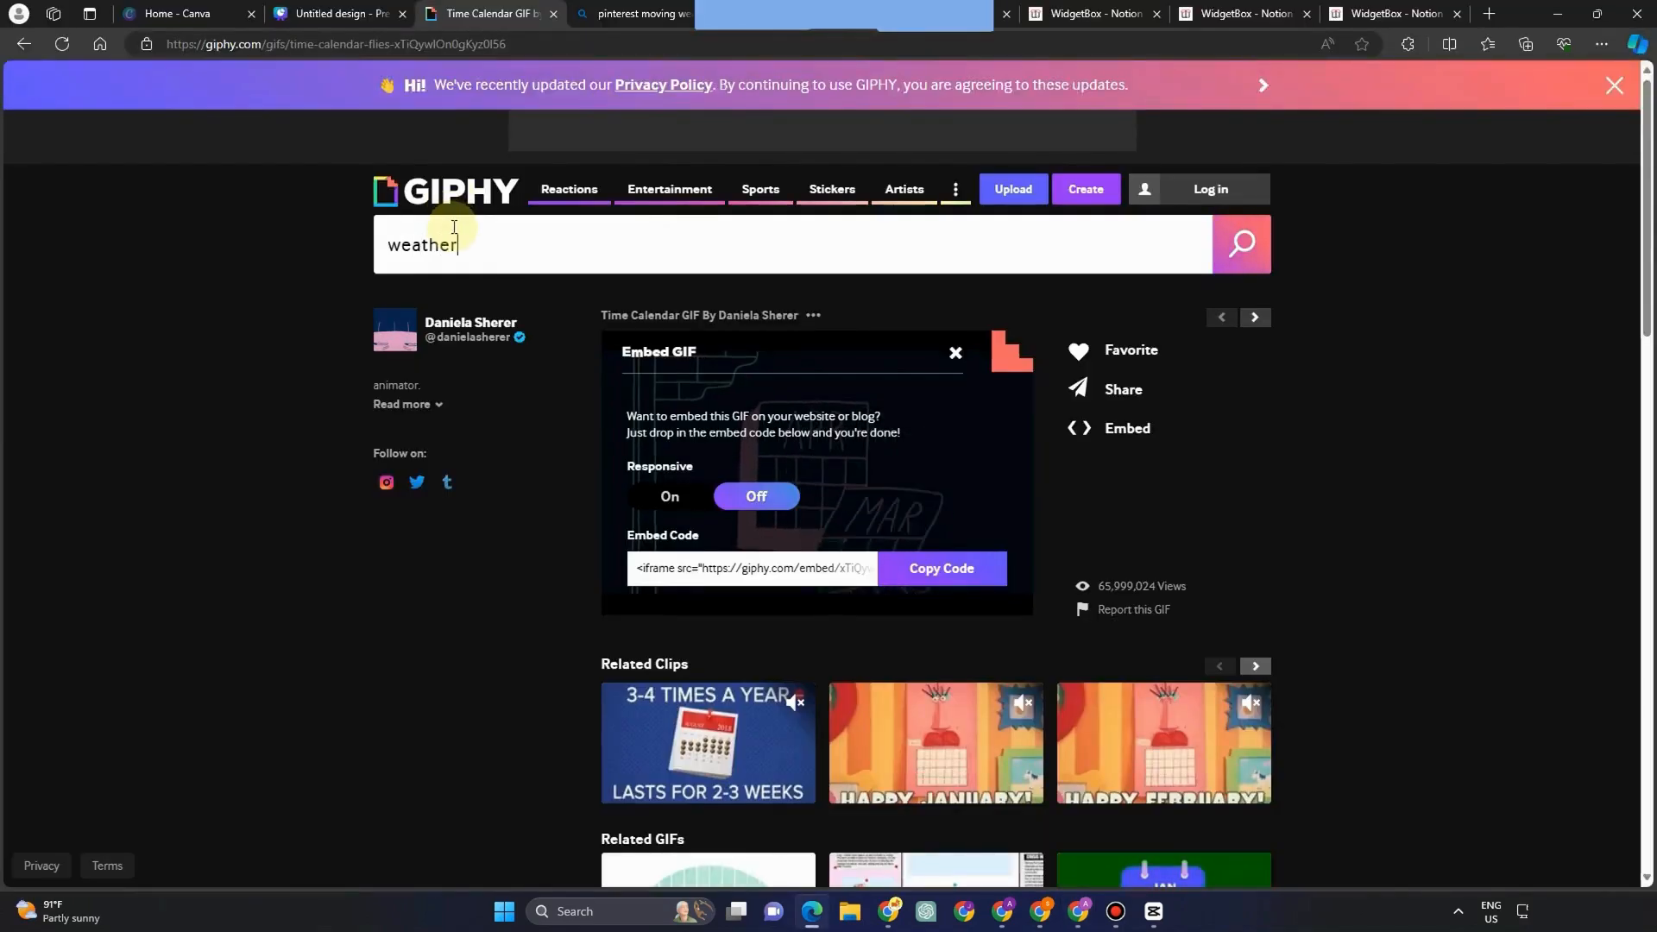
key(Return)
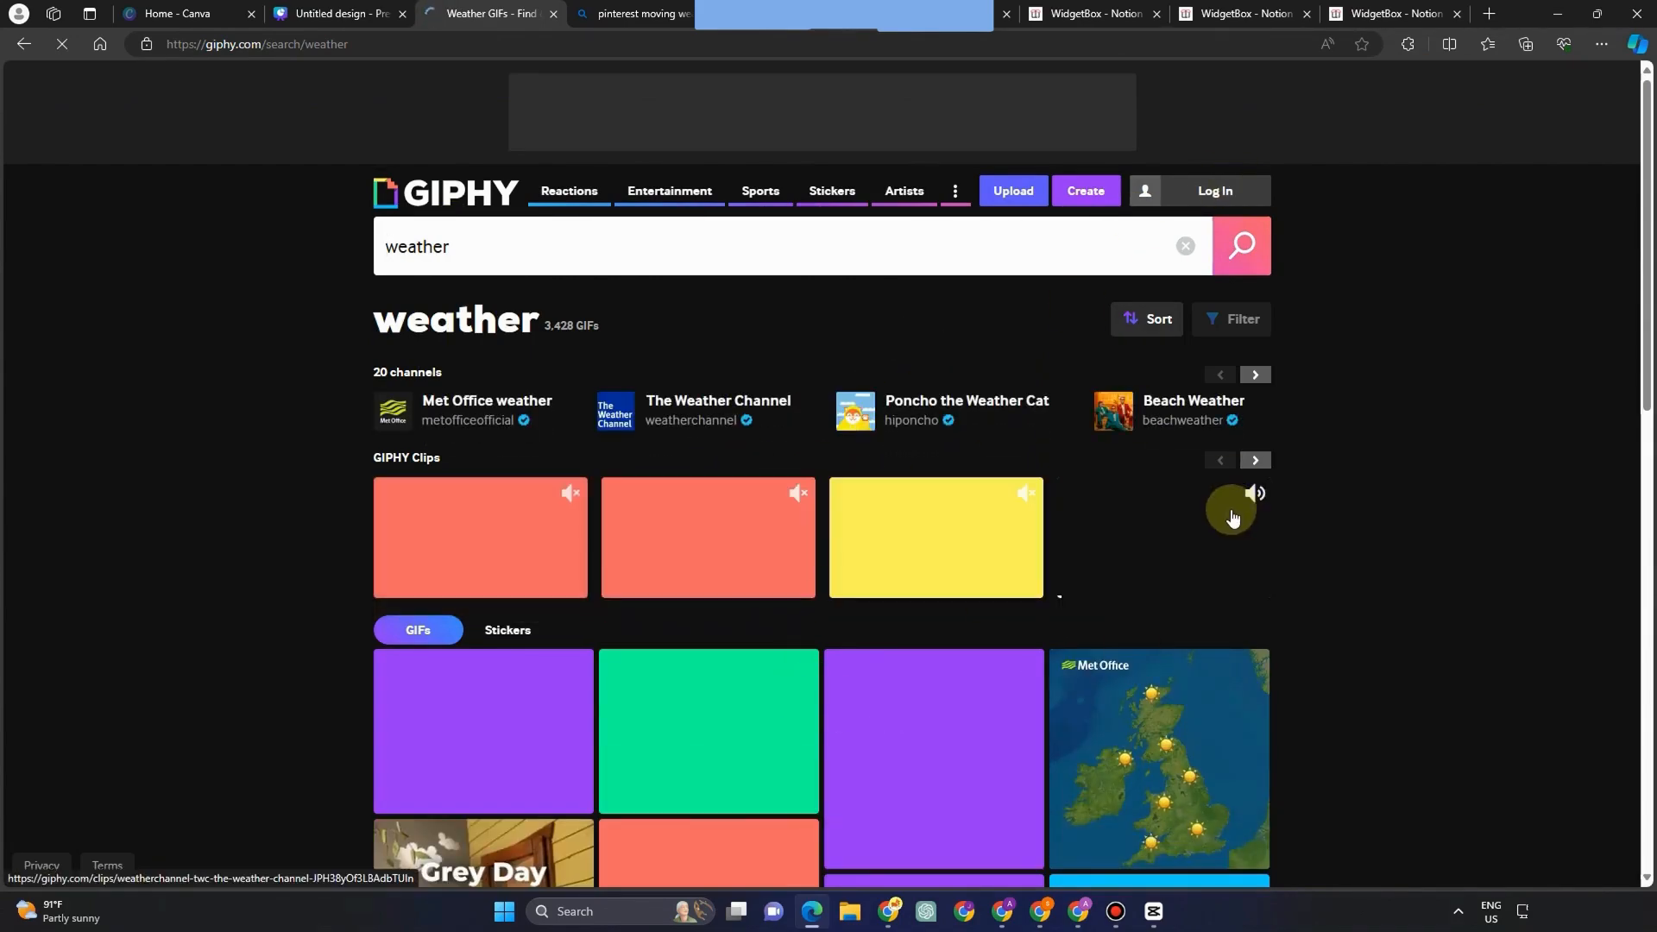
Browse Bing image results for "pinterest moving weather for notion gif aesthetic" and preview the TheWeatherLab cloud GIF.
key(ctrl+Tab)
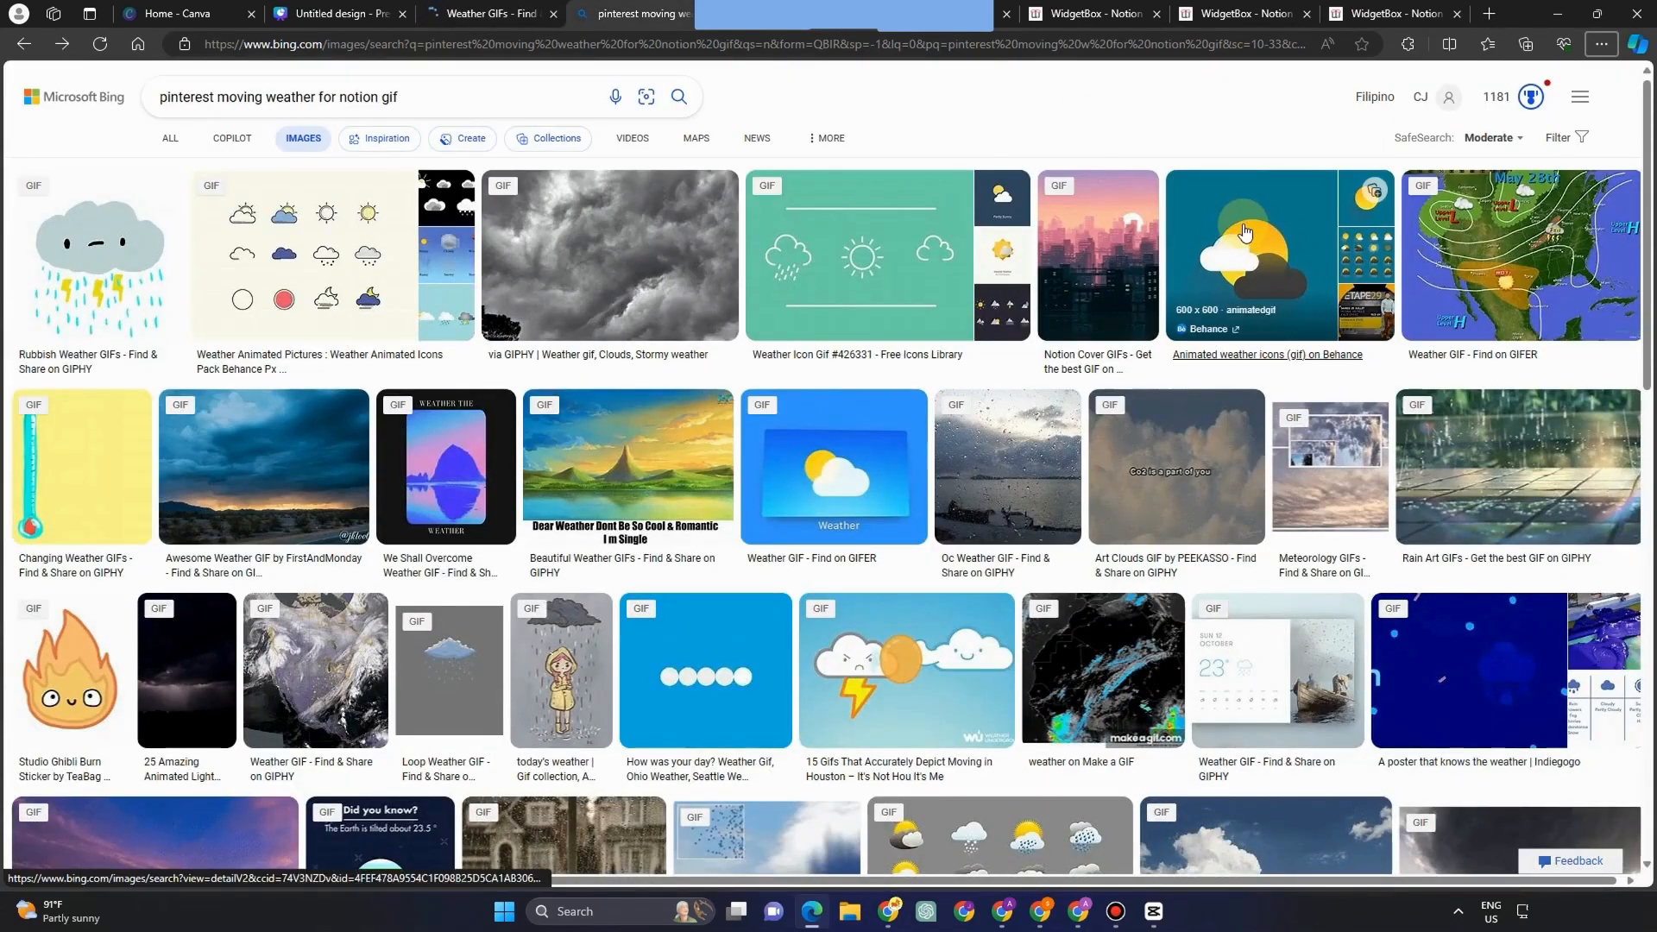
scroll(818, 606, down, 7)
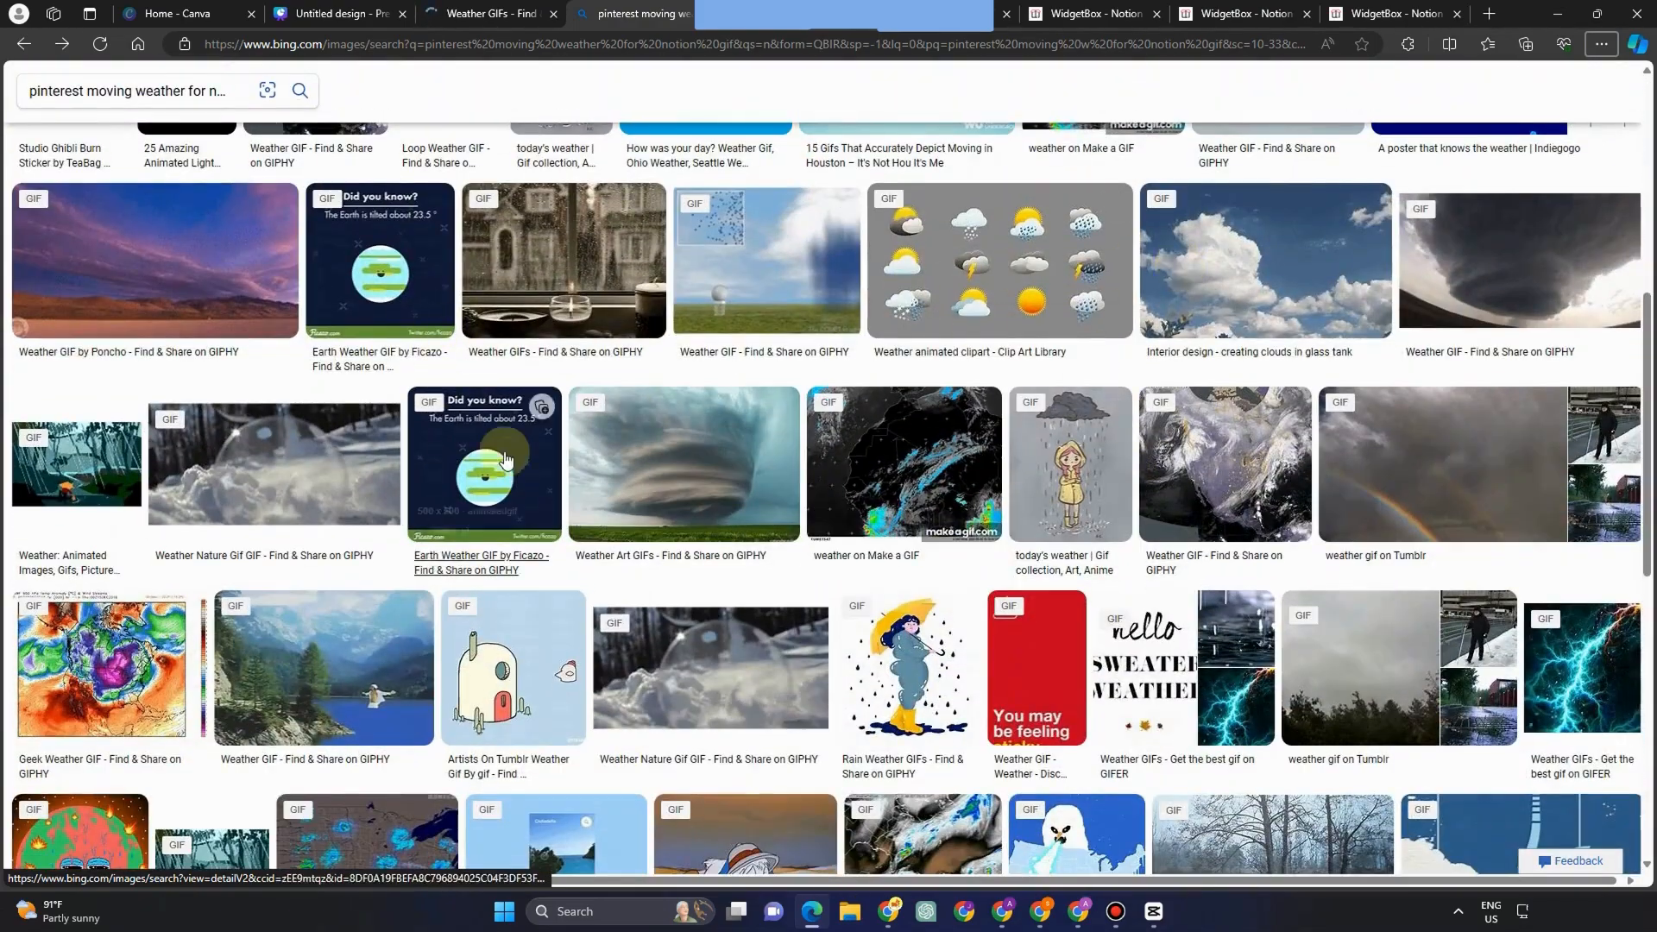
scroll(506, 461, down, 4)
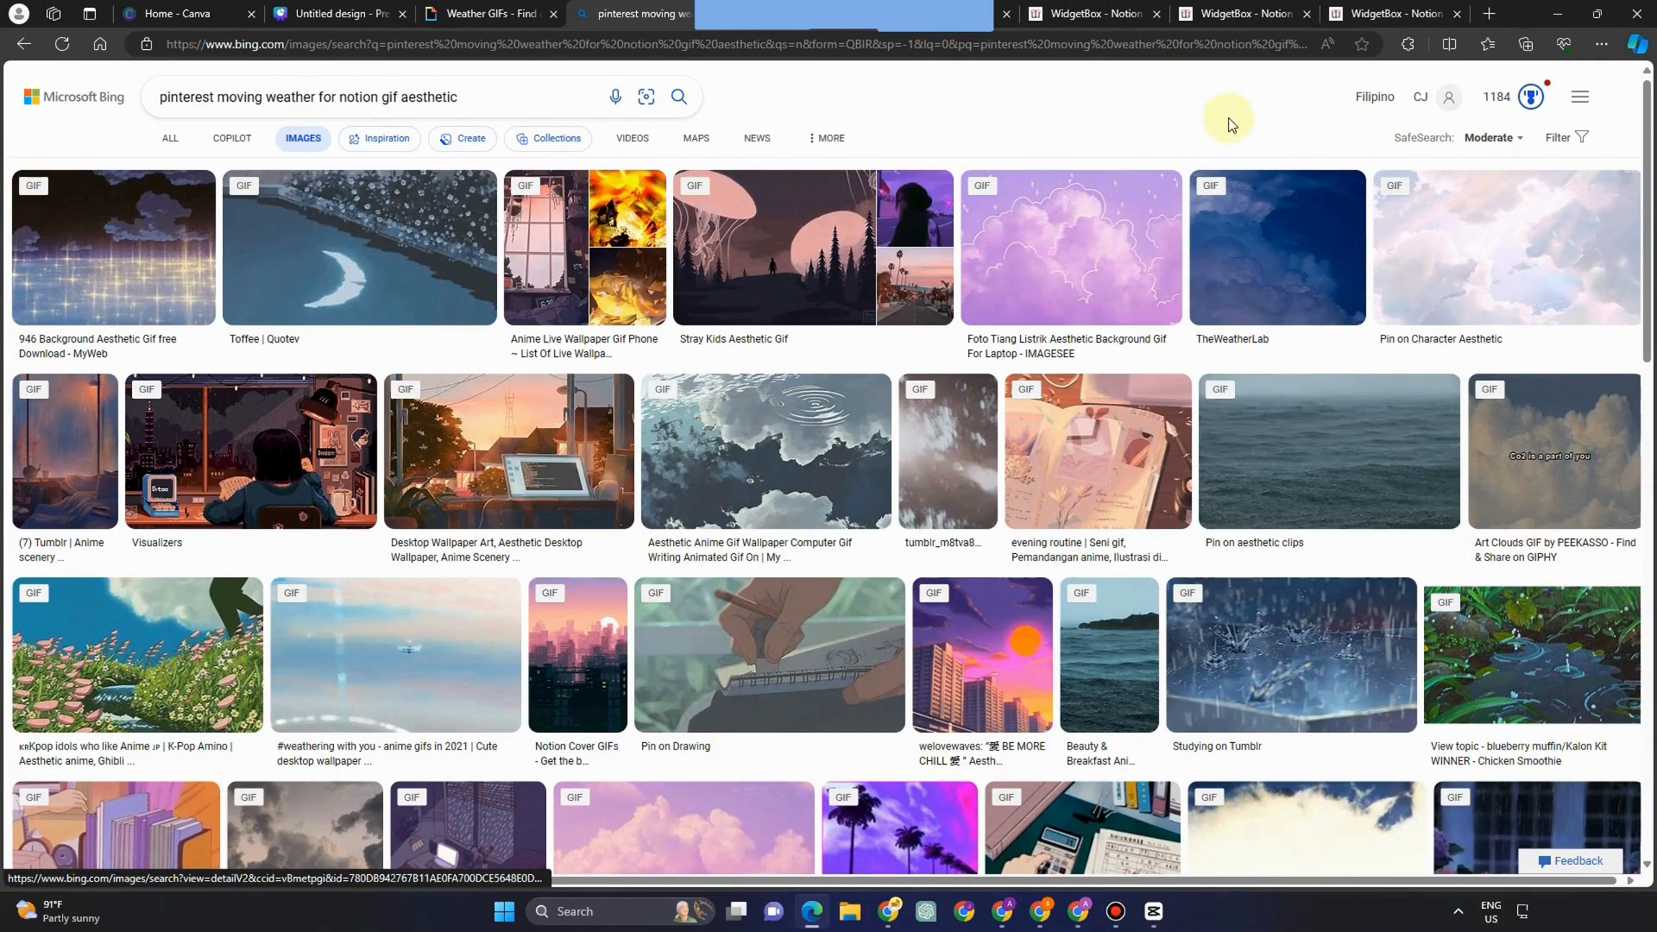
scroll(1129, 177, down, 1)
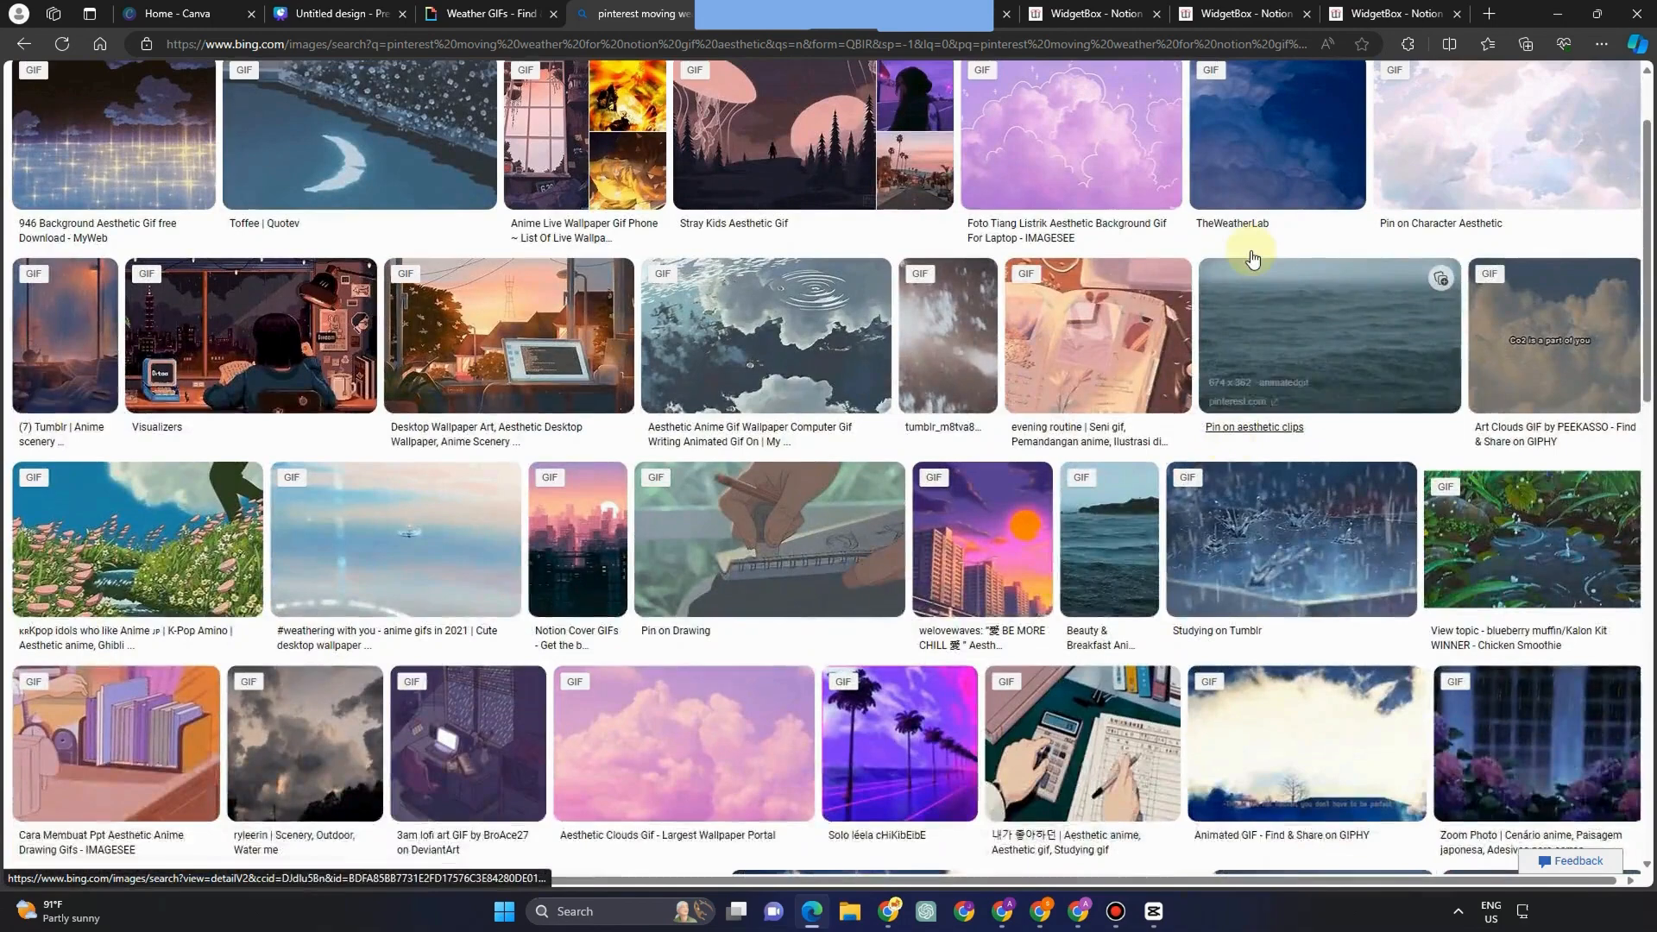
scroll(1248, 251, up, 1)
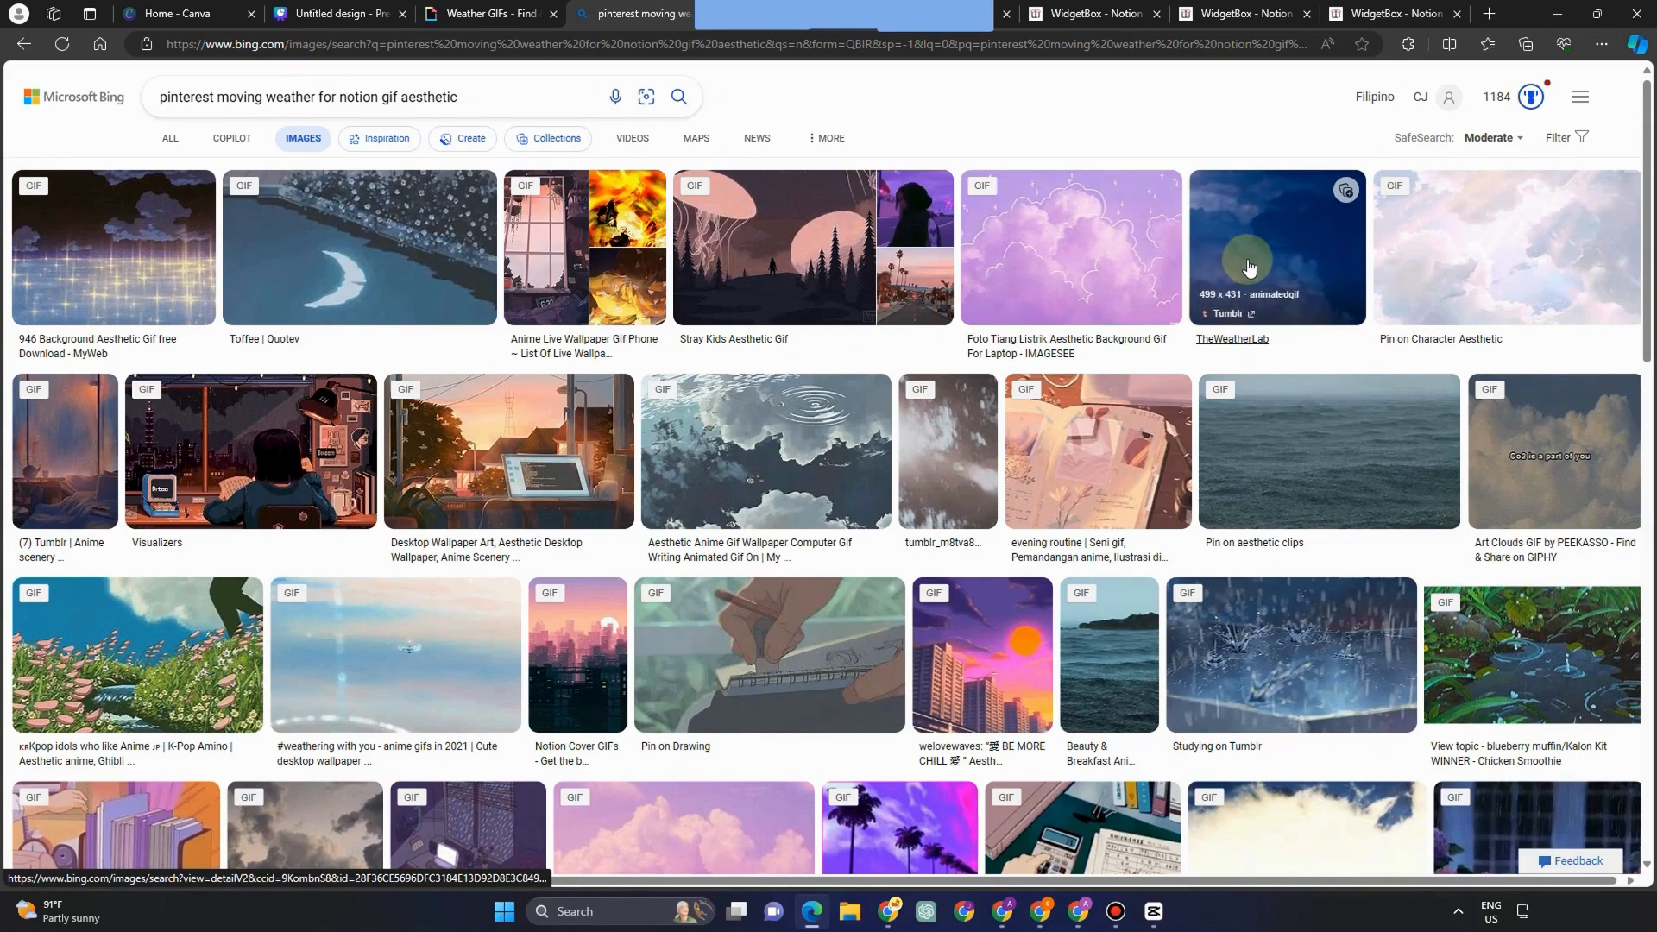
click(1283, 257)
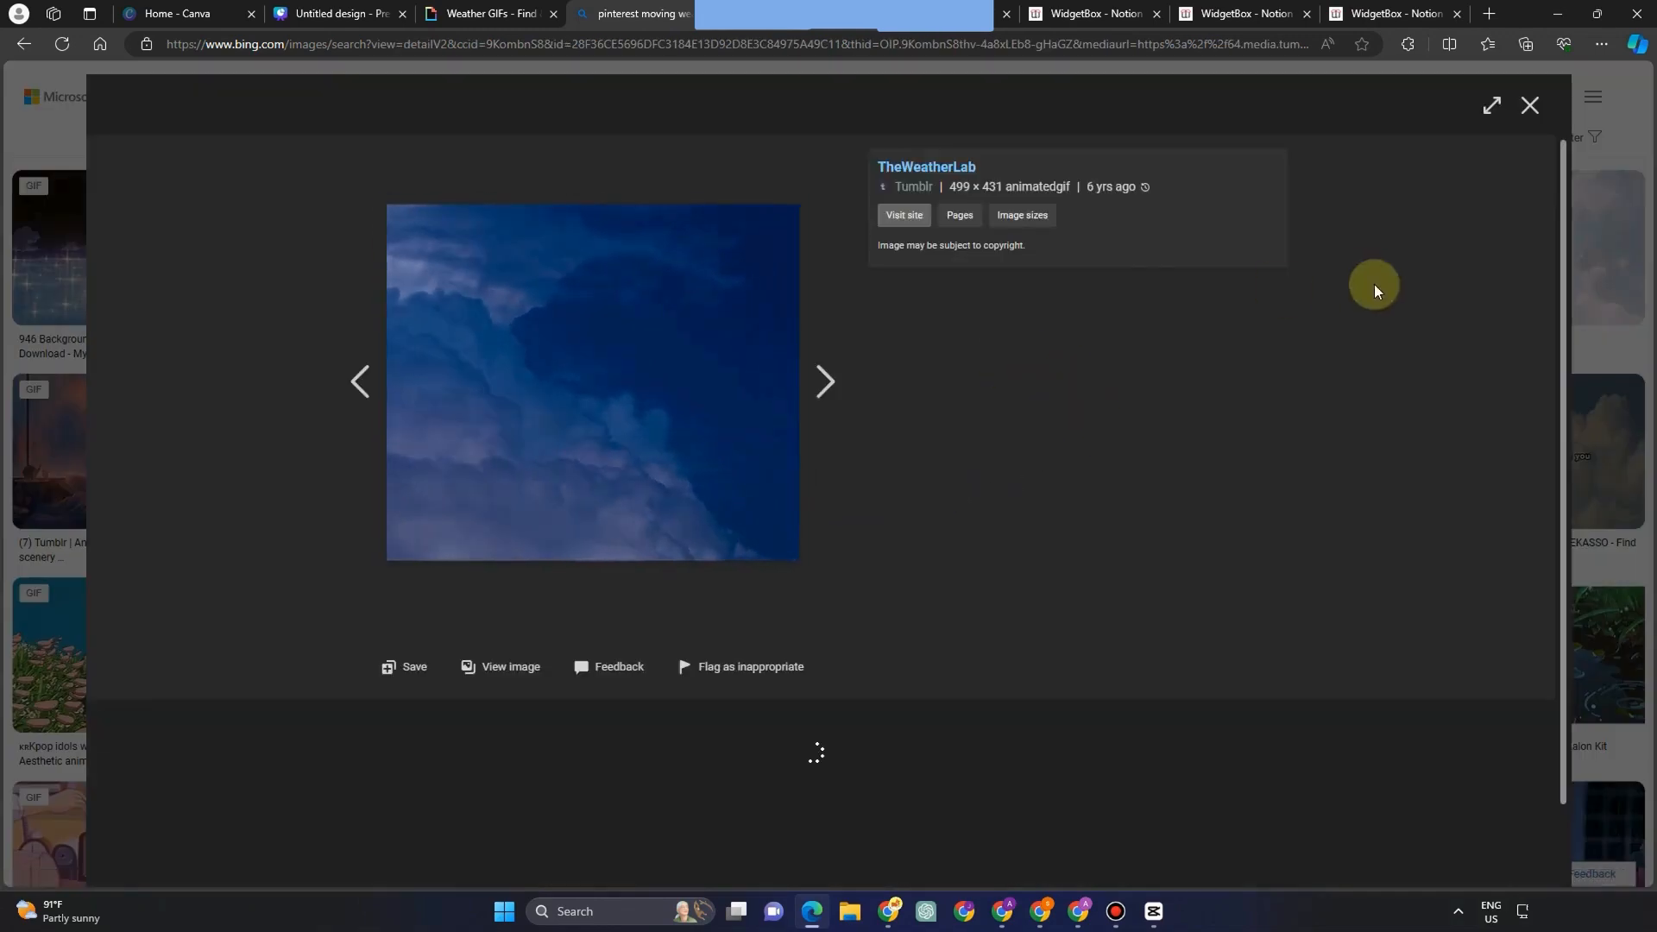
click(1529, 105)
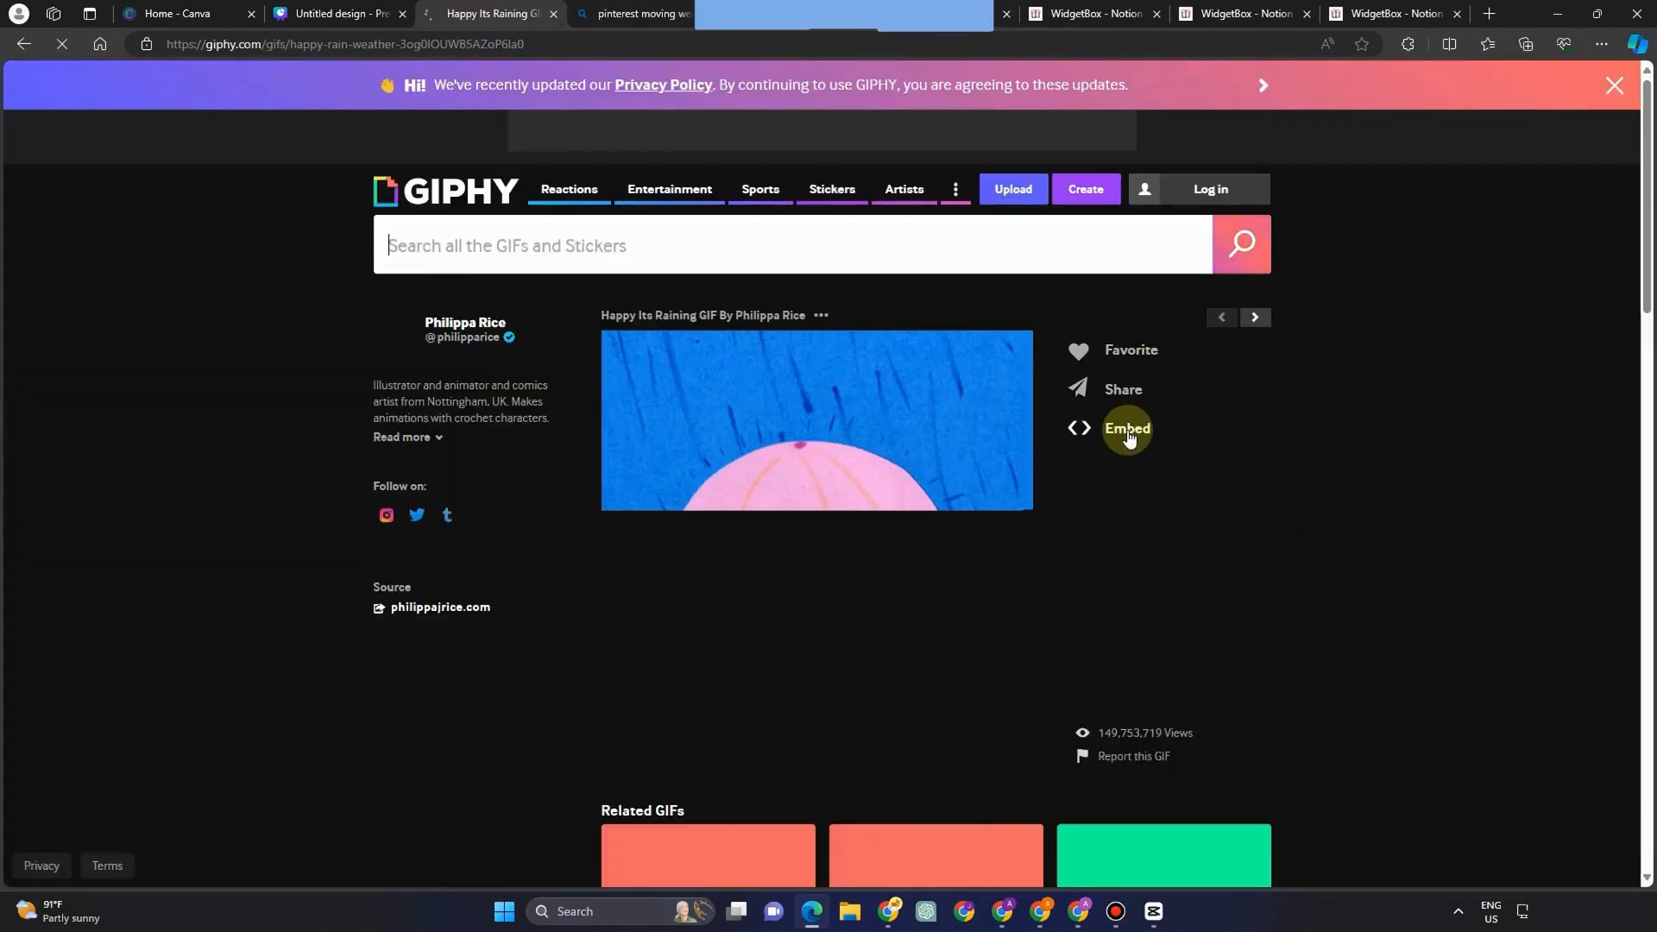
Copy the embed code of the "Happy Its Raining" umbrella GIF from GIPHY.
click(1128, 430)
click(941, 569)
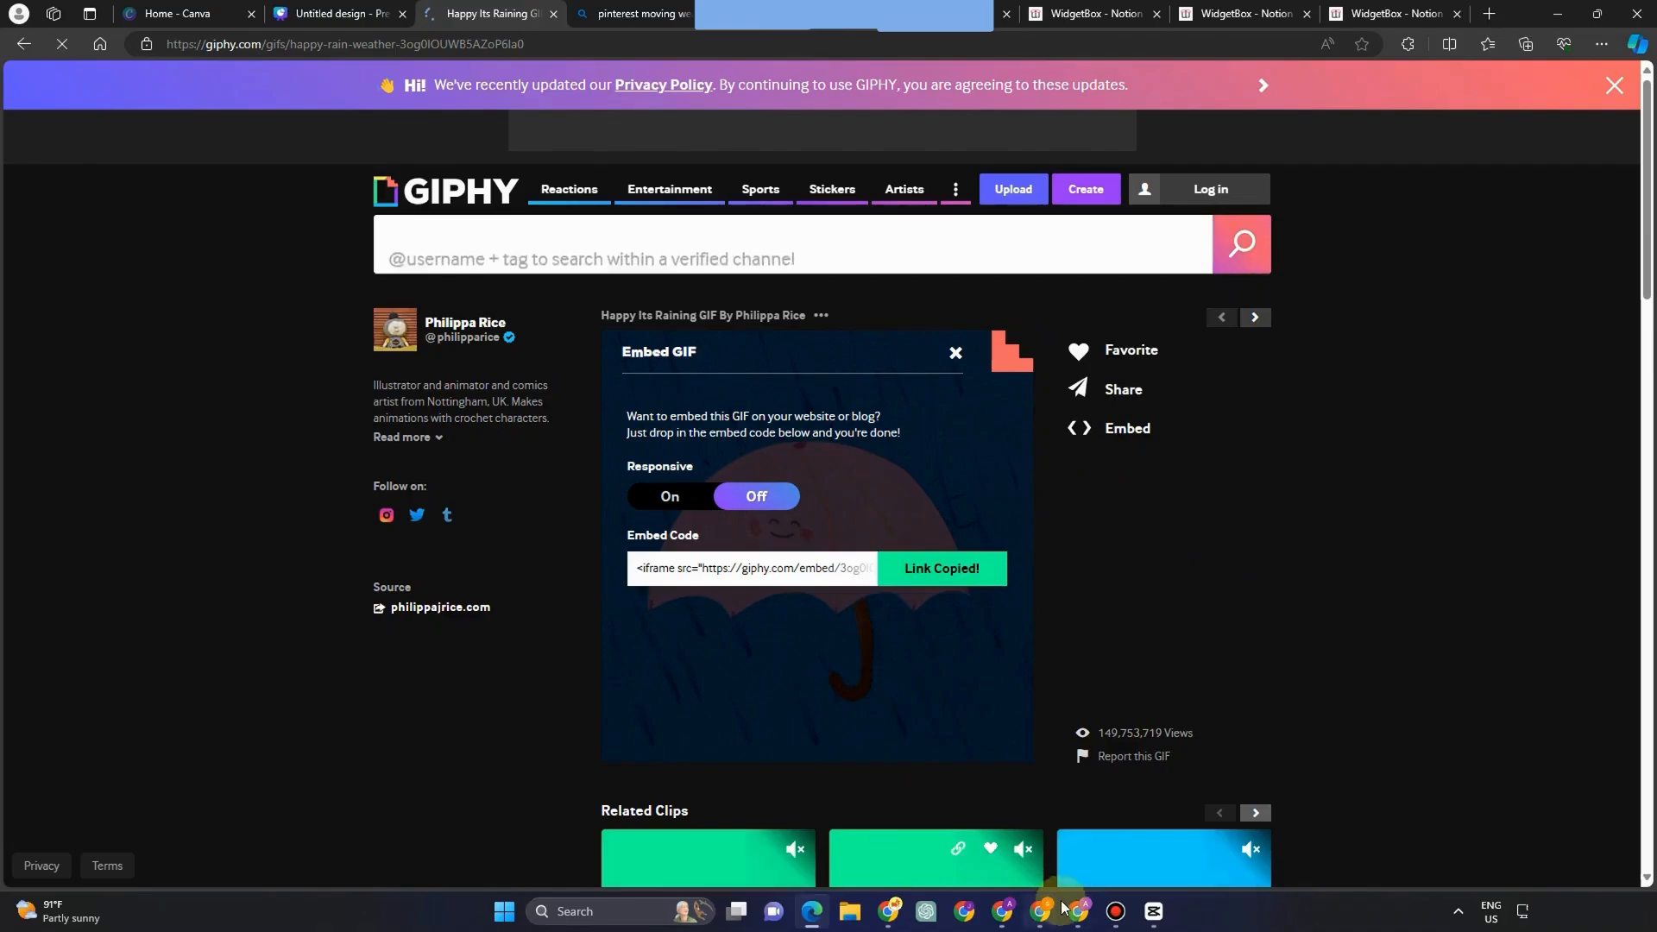
Switch to the Notion Habit tracker page in Chrome and review its widgets, tables and the umbrella GIF below the reminder.
click(1072, 911)
scroll(914, 584, up, 9)
scroll(914, 603, down, 7)
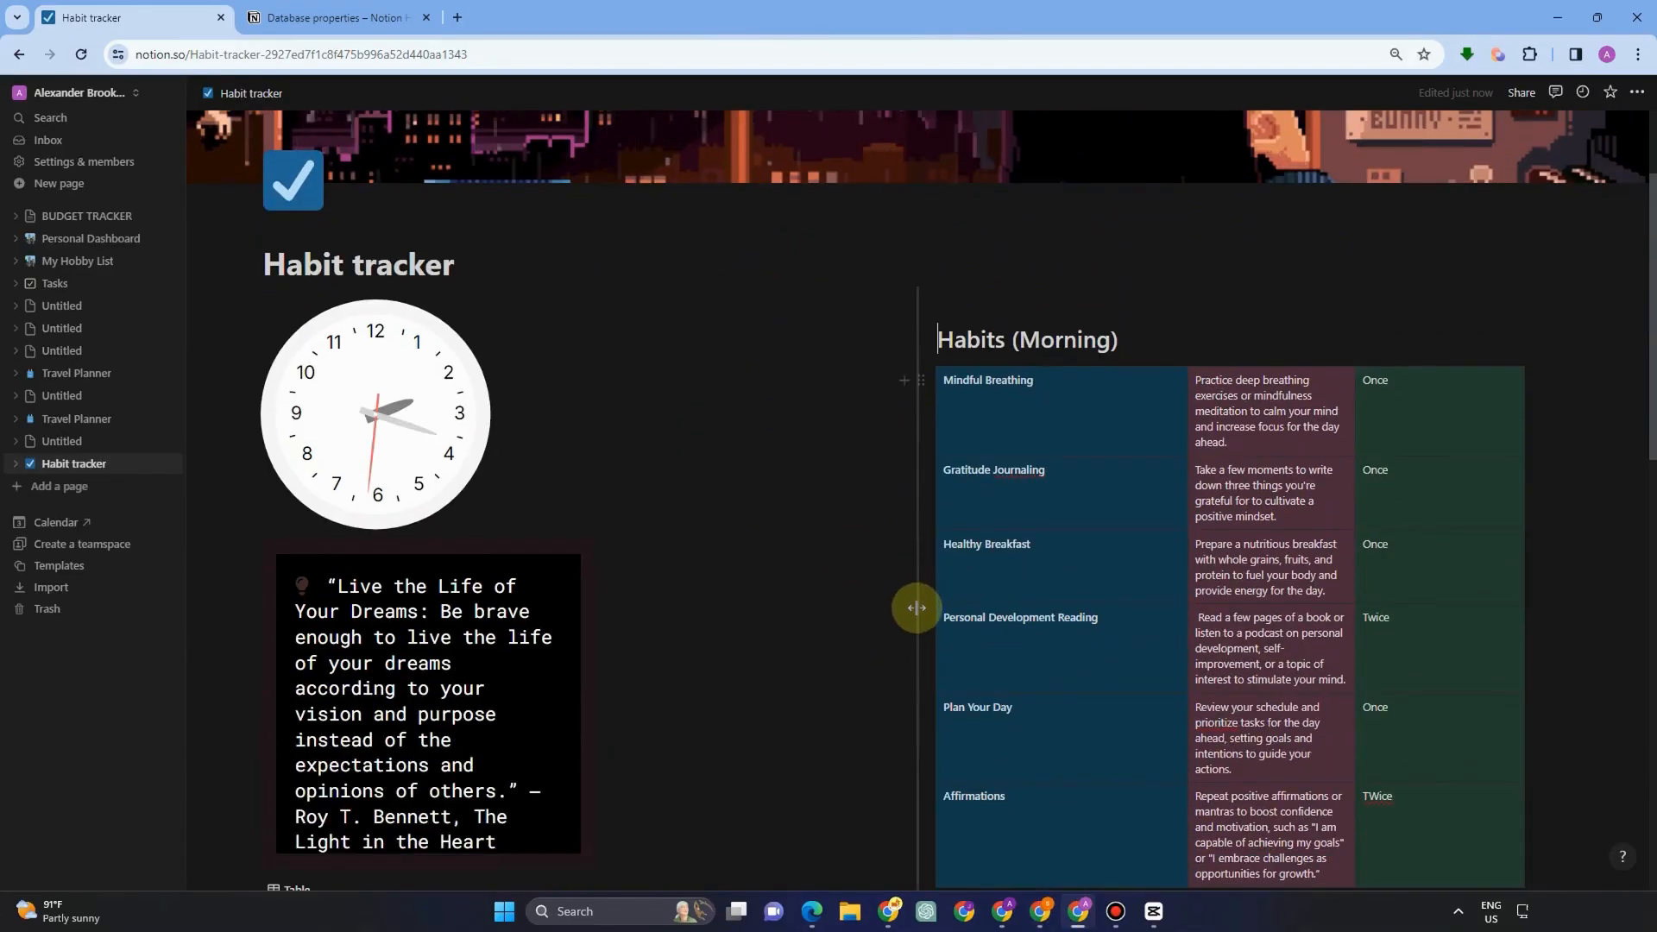
scroll(861, 655, down, 9)
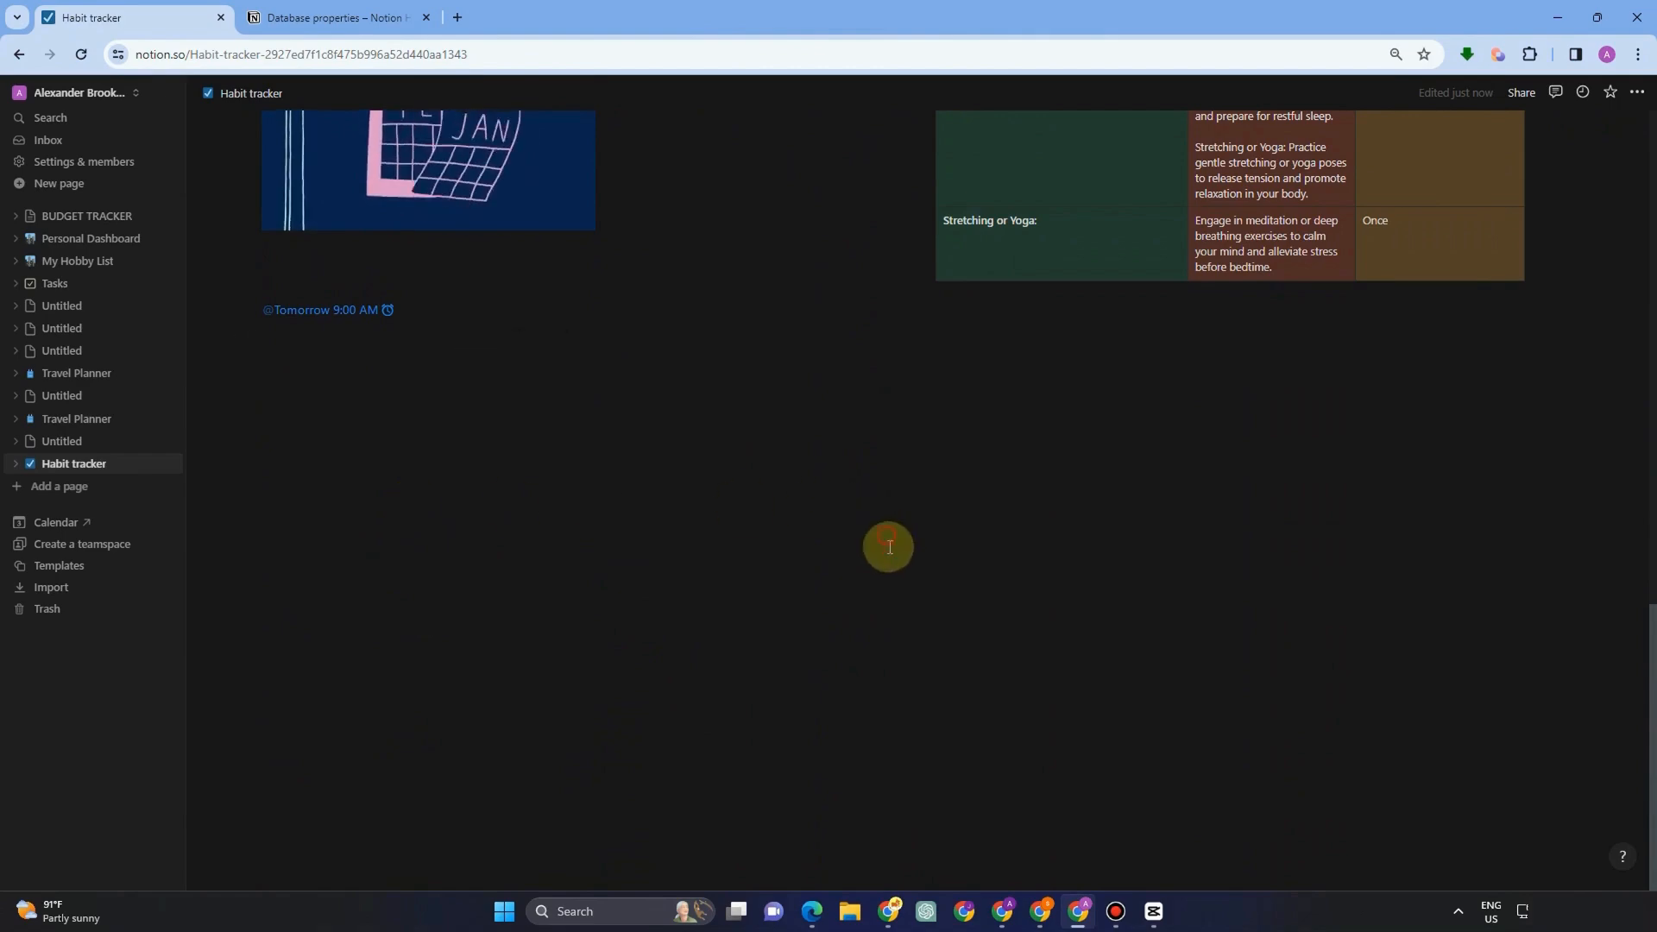
scroll(897, 595, up, 5)
scroll(907, 643, down, 5)
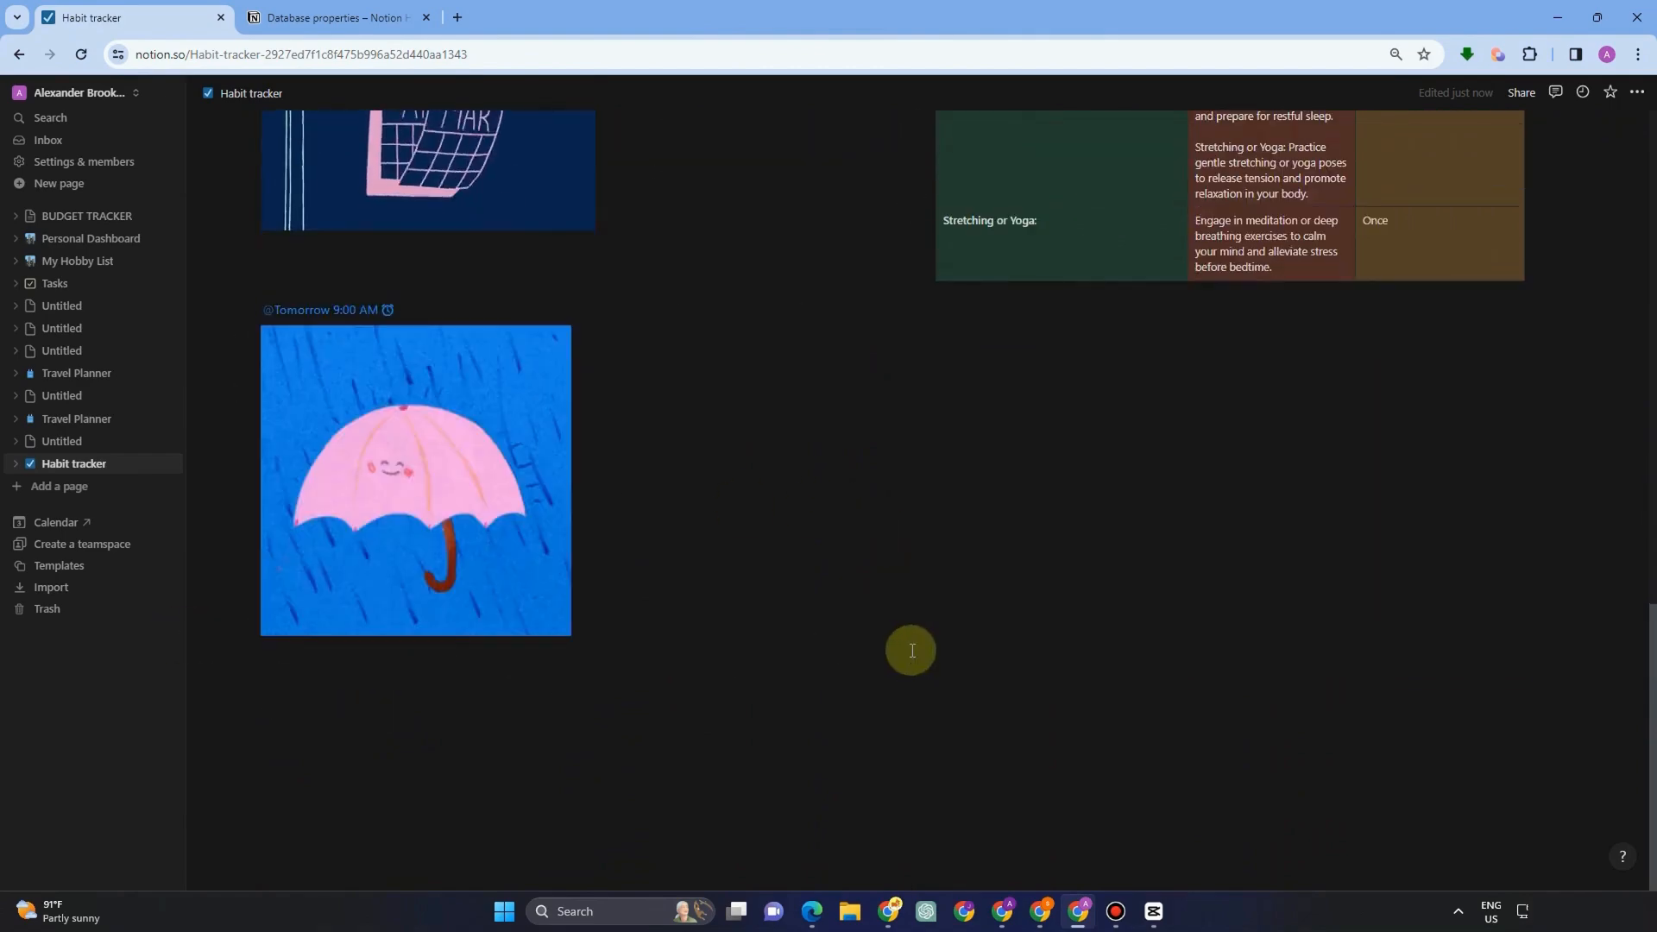
scroll(911, 650, up, 15)
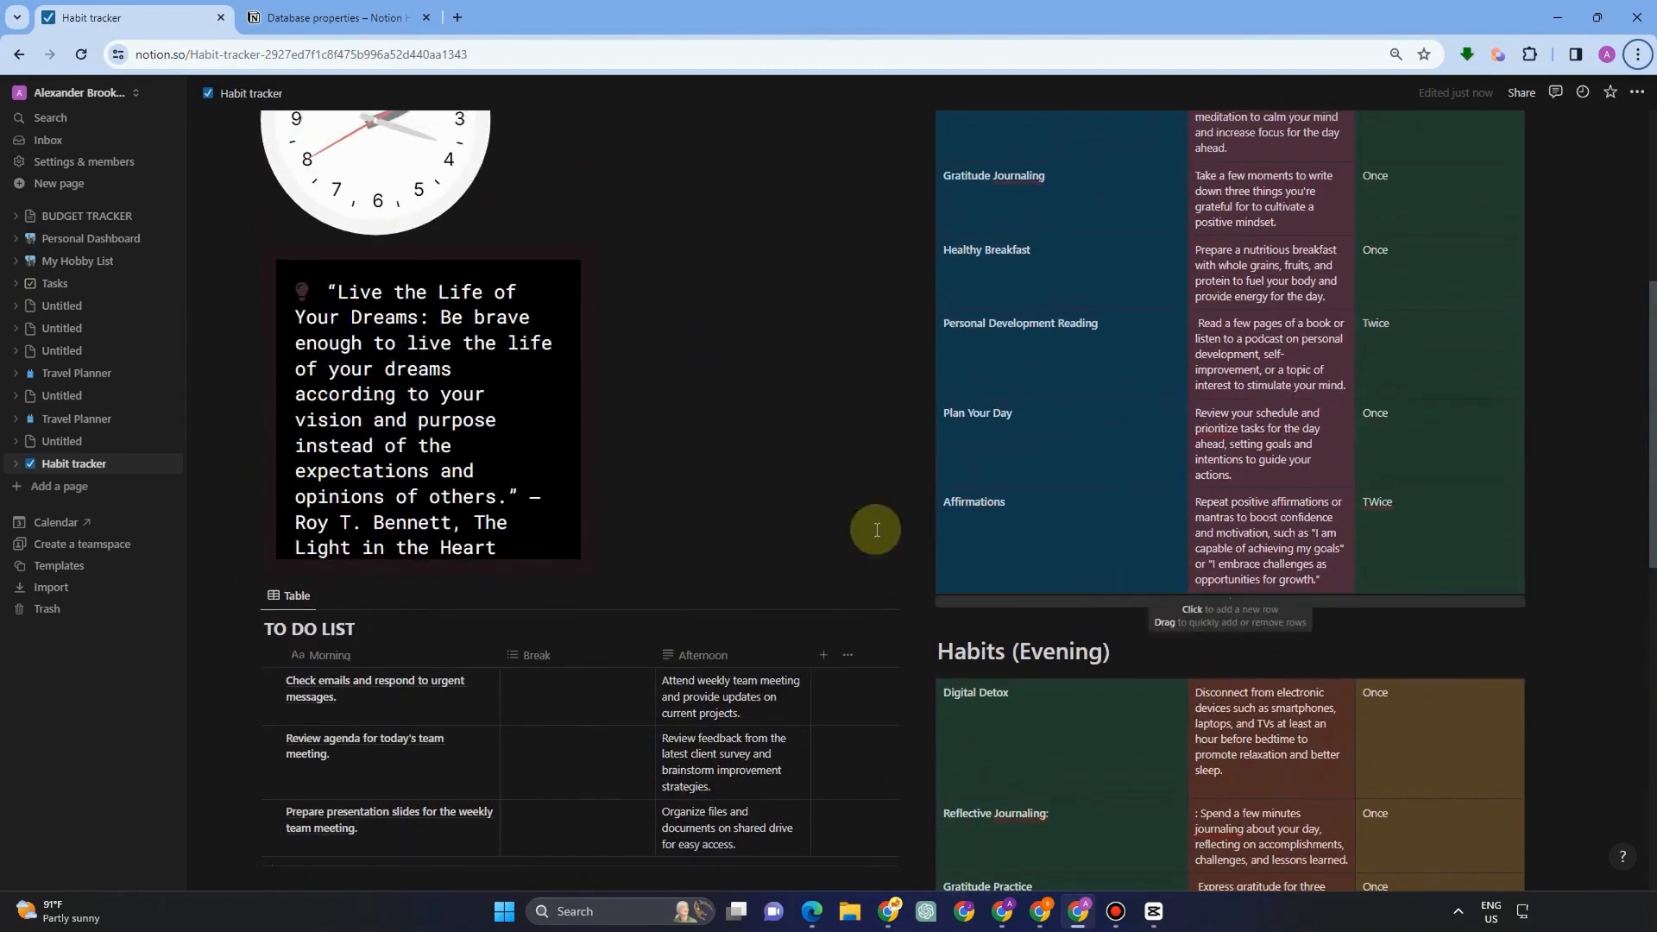